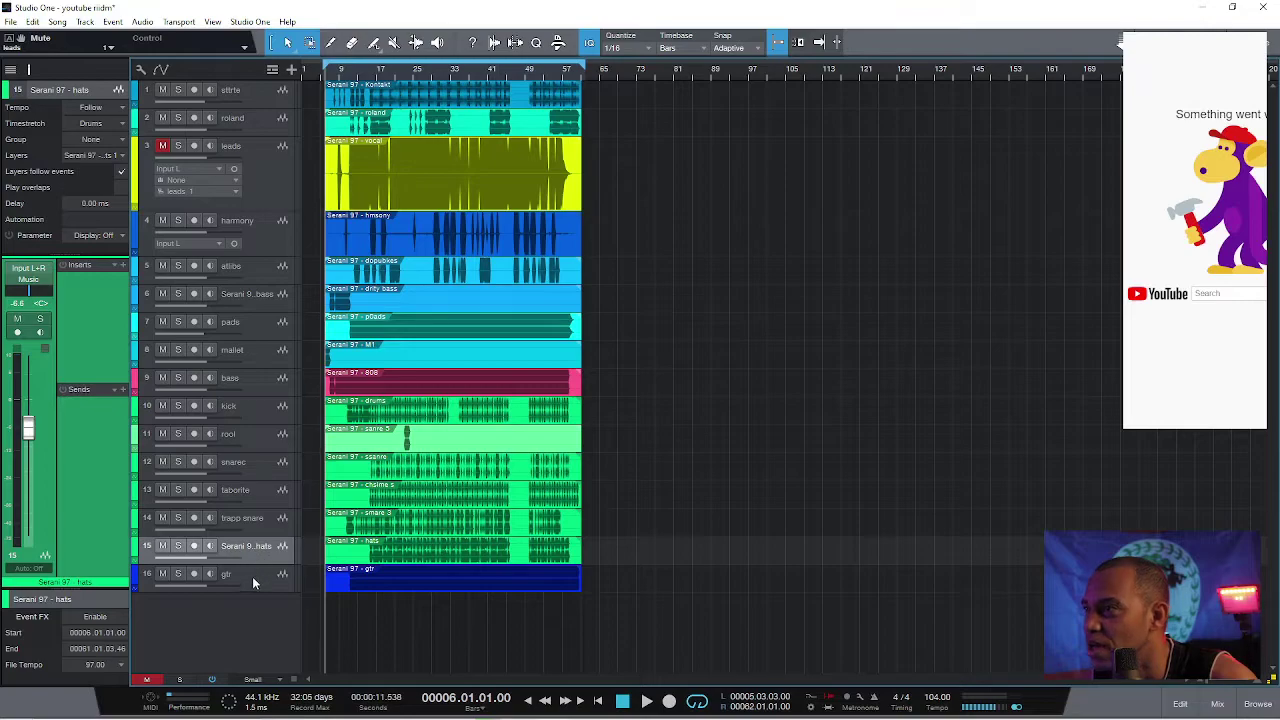
{"action": "left_click", "coordinate": [248, 552]}
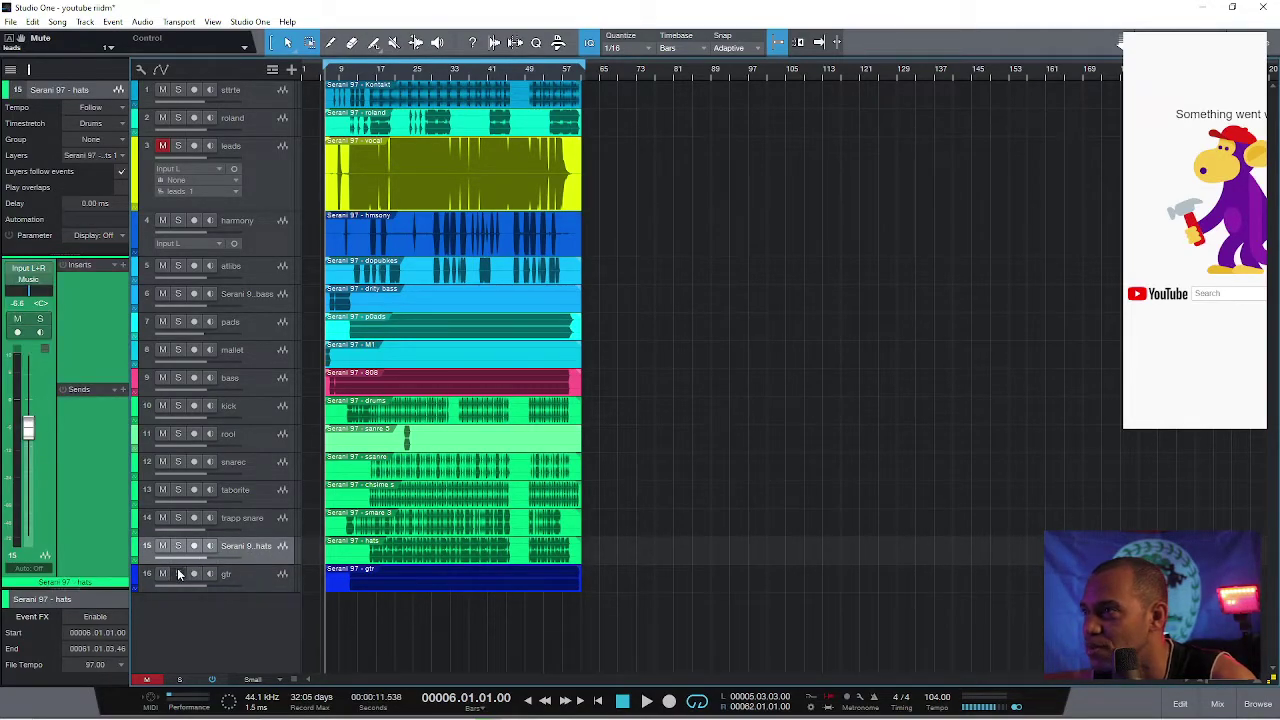
{"action": "right_click", "coordinate": [252, 579]}
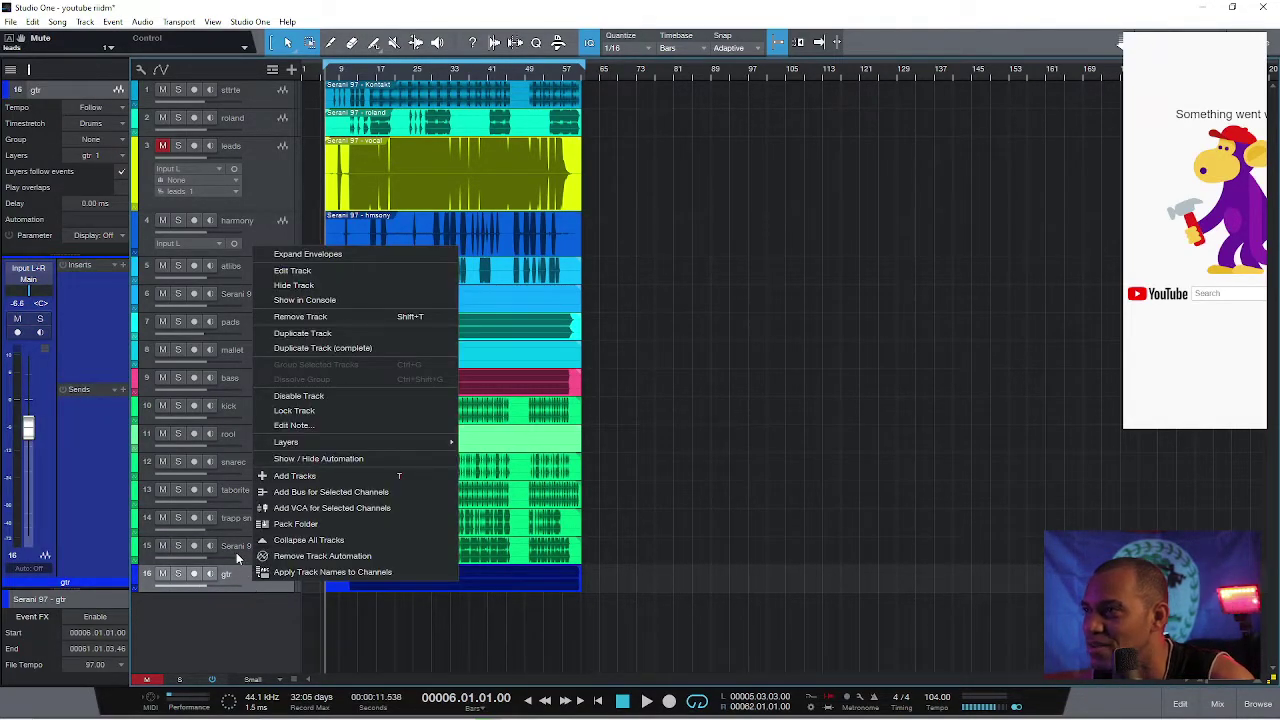
{"action": "left_click", "coordinate": [237, 548]}
{"action": "left_click", "coordinate": [258, 522]}
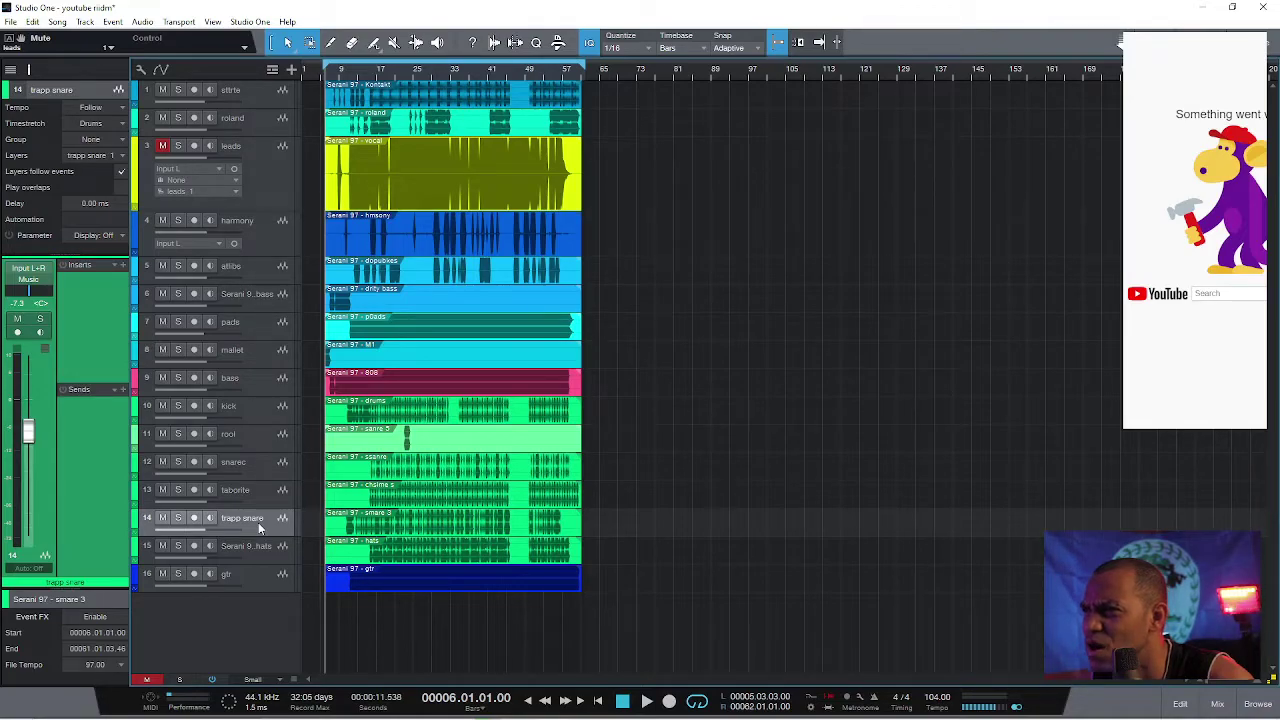
{"action": "left_click", "coordinate": [240, 586]}
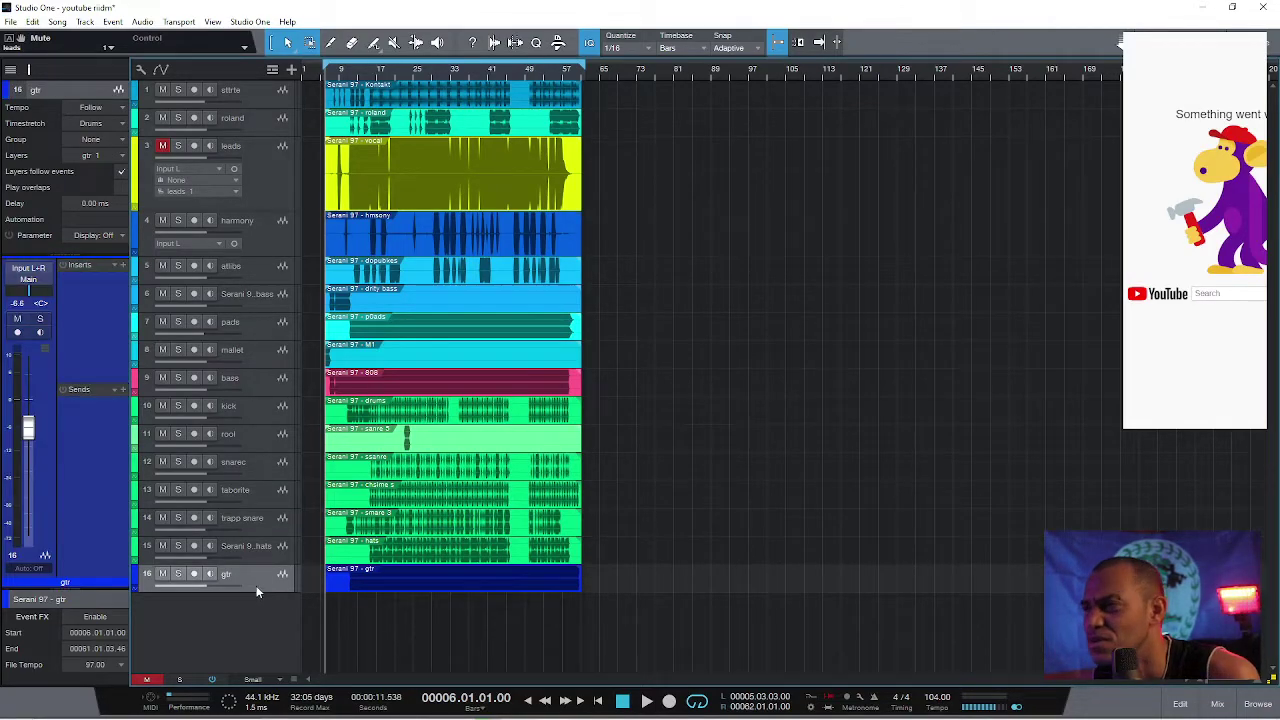
Step: Play the song from bar 6 and unmute the leads track during playback to hear the vocal
{"action": "key", "text": "space"}
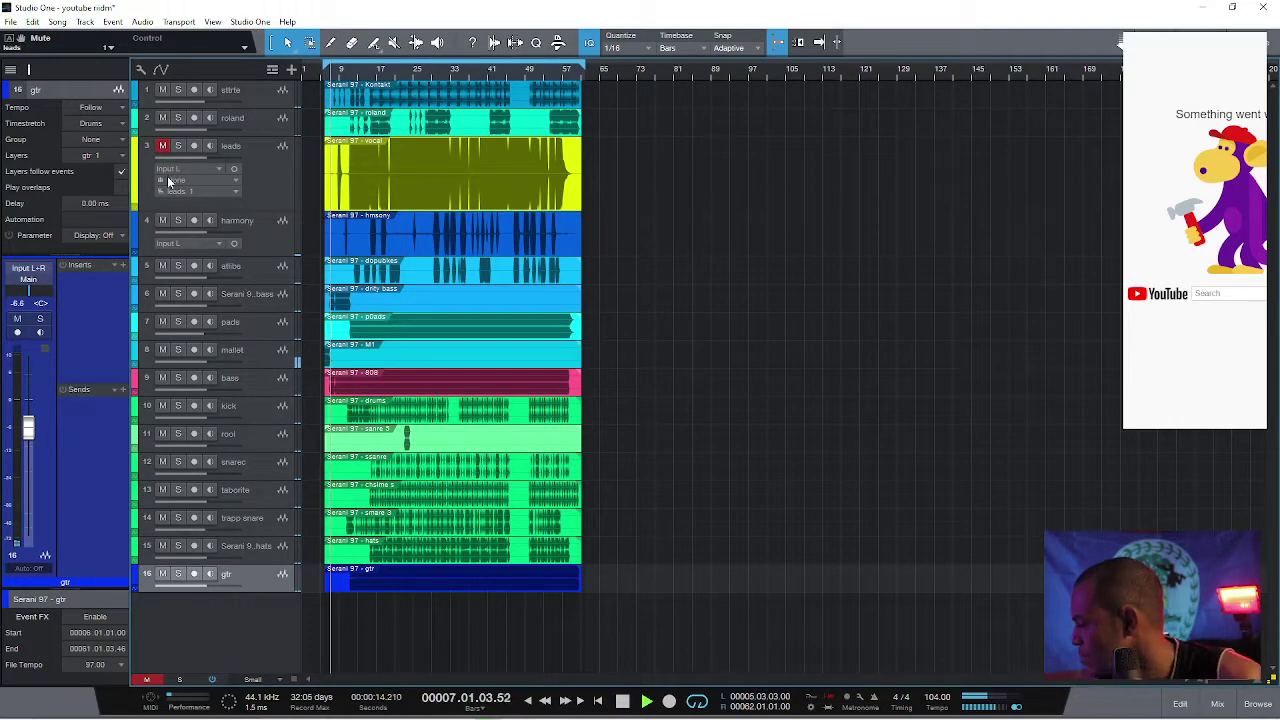
{"action": "key", "text": "space"}
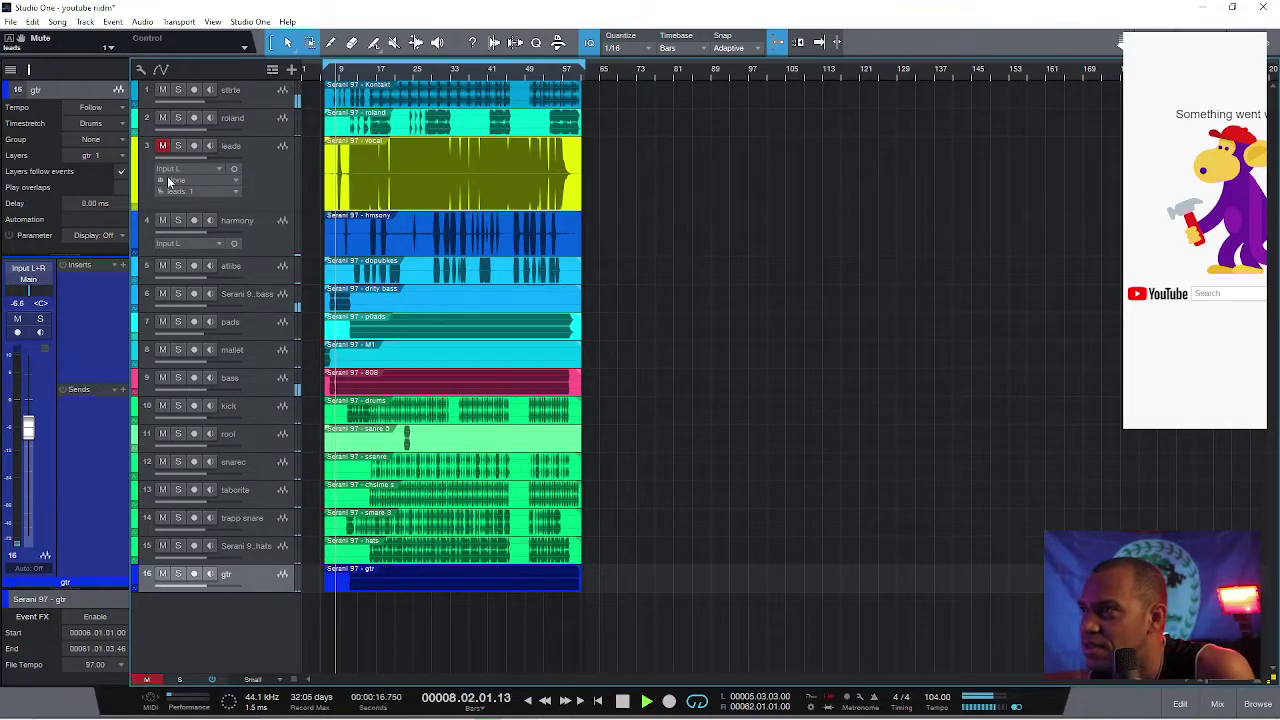
{"action": "left_click", "coordinate": [161, 146]}
{"action": "key", "text": "space"}
{"action": "key", "text": "space"}
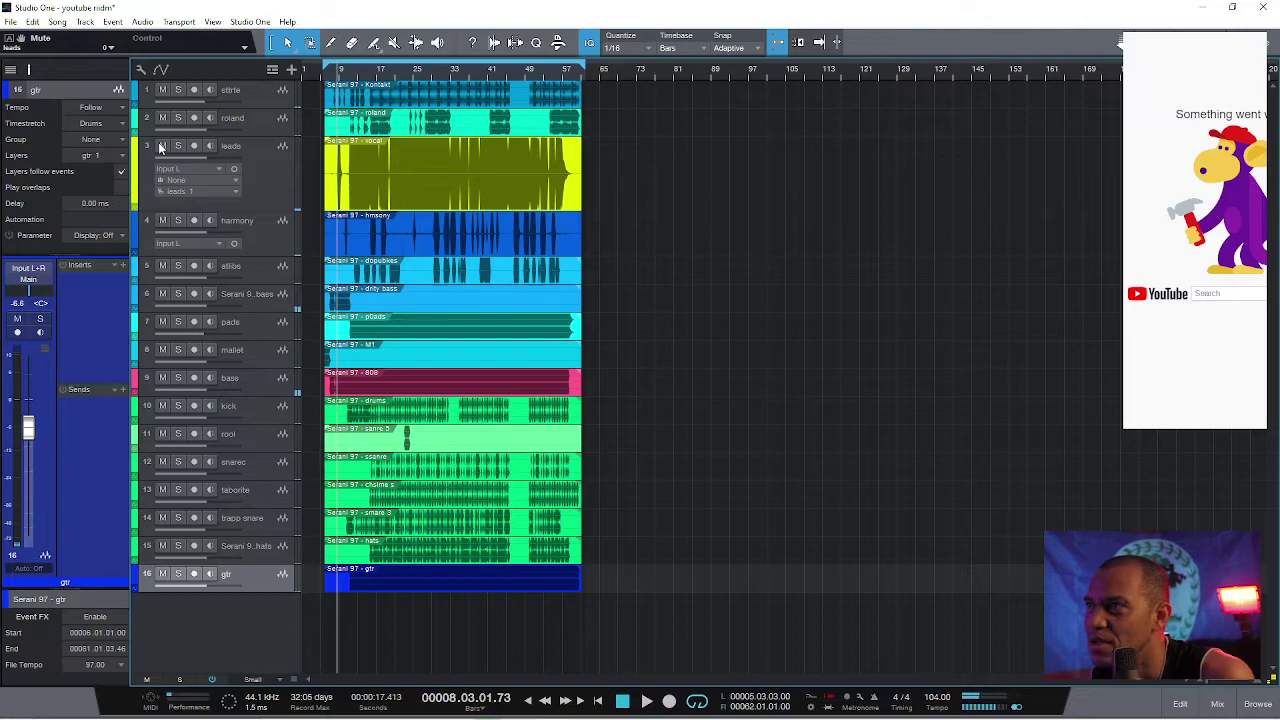
Step: Mute the leads track and play the song from bar 12
{"action": "left_click", "coordinate": [266, 181]}
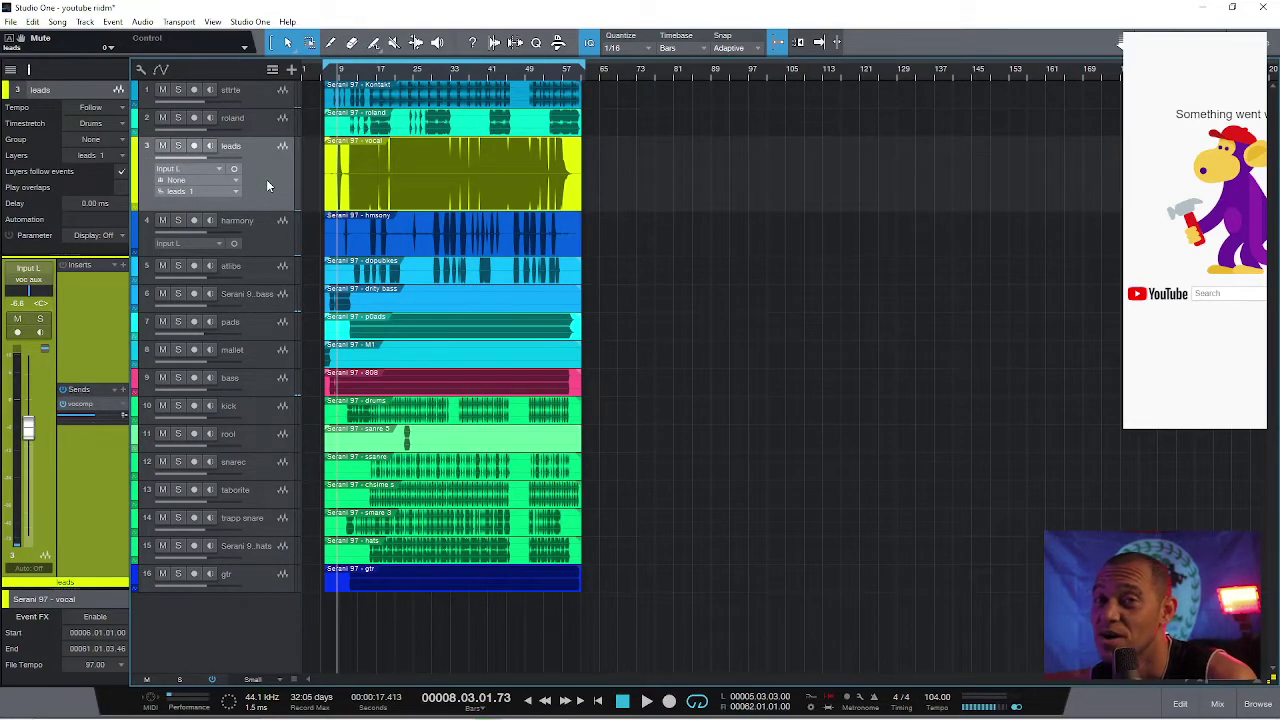
{"action": "left_click", "coordinate": [353, 77]}
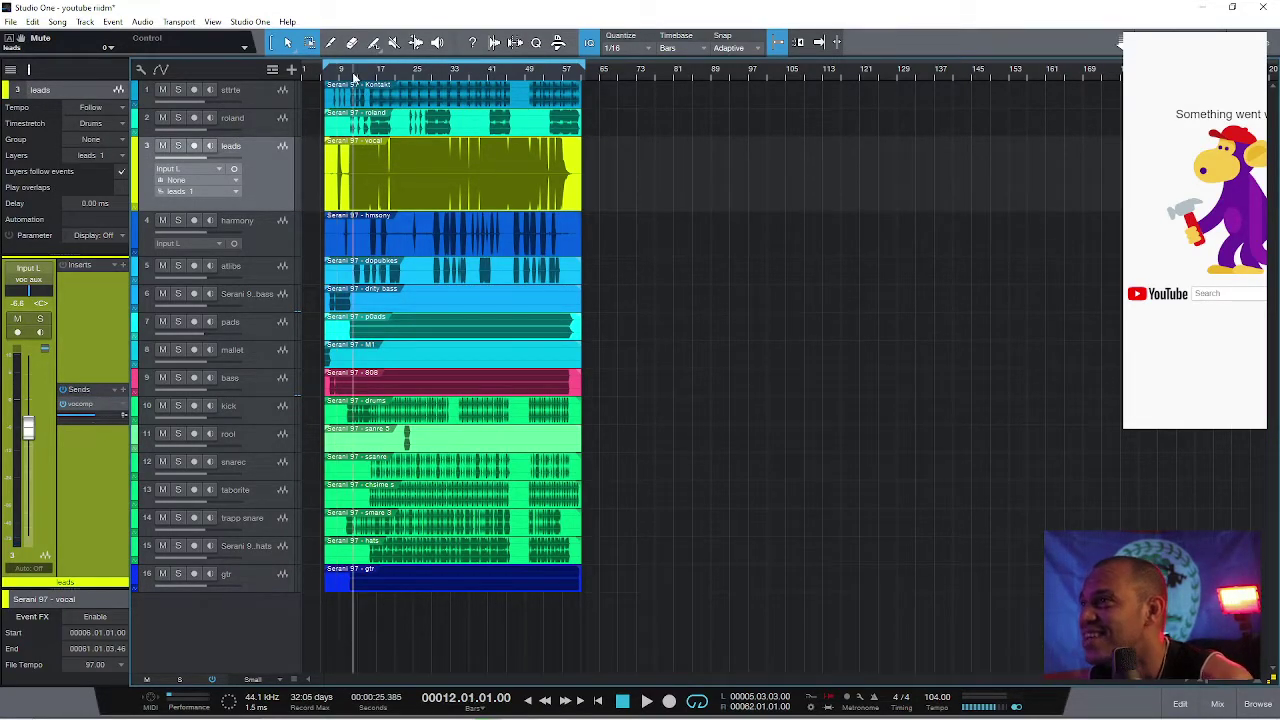
{"action": "key", "text": "space"}
{"action": "key", "text": "space"}
{"action": "left_click", "coordinate": [162, 146]}
{"action": "key", "text": "space"}
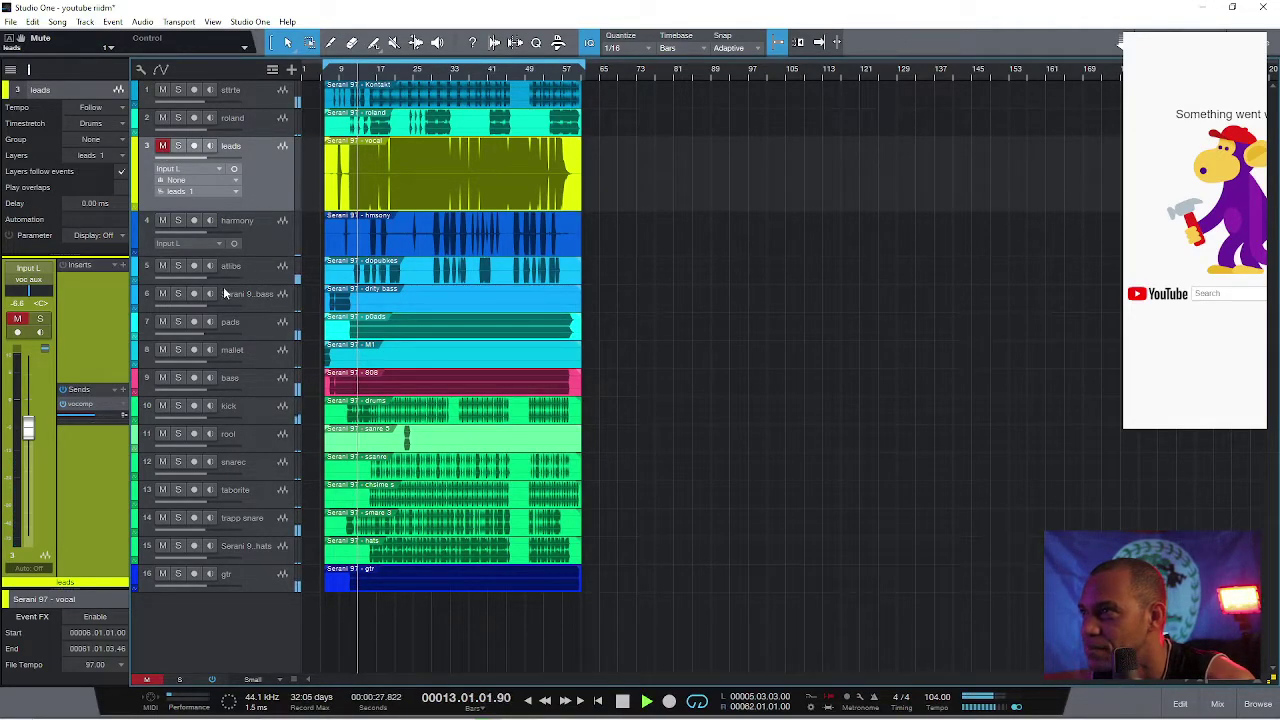
Step: Mute the ad-lib track (track 5) and the harmony track, and stop playback
{"action": "left_click", "coordinate": [162, 266]}
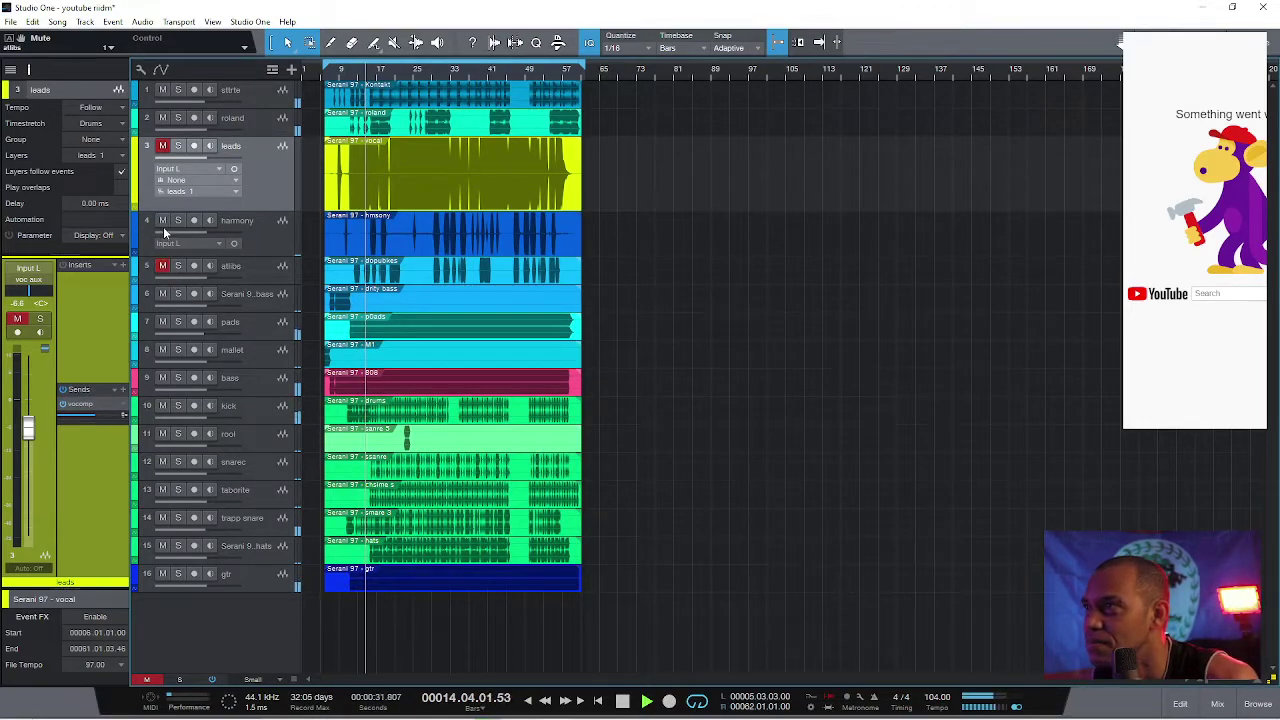
{"action": "left_click", "coordinate": [162, 221]}
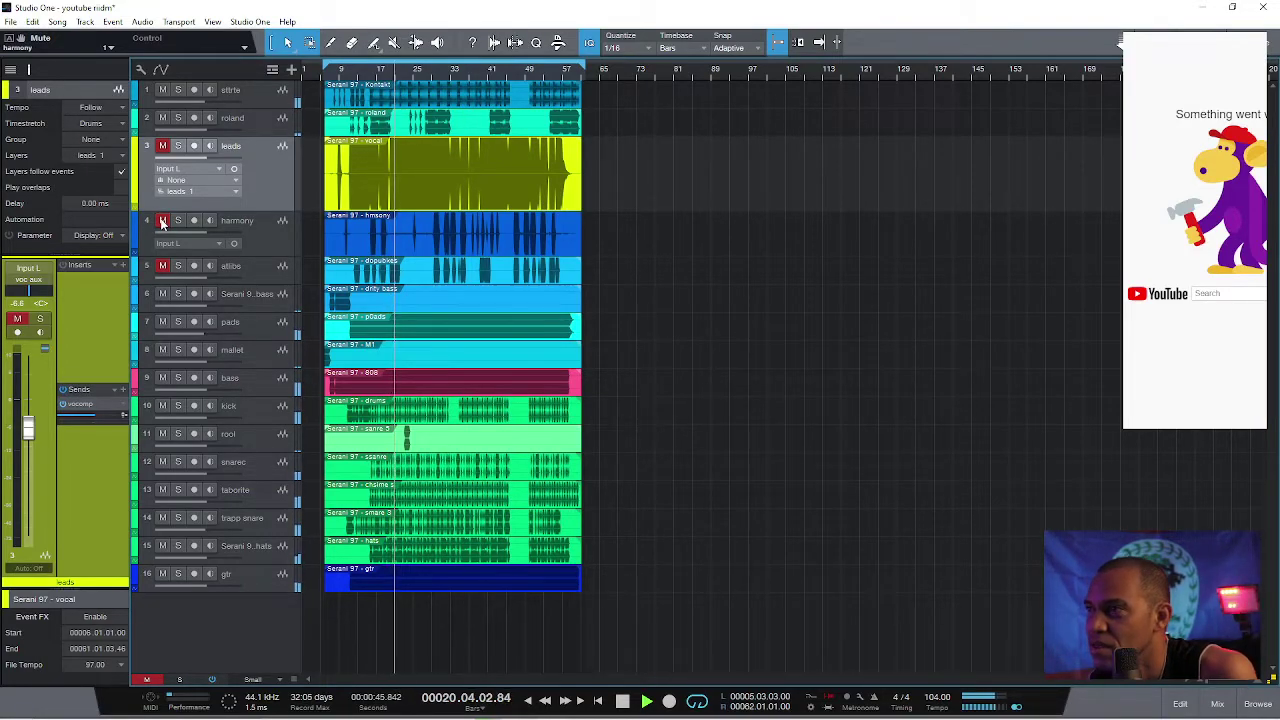
{"action": "key", "text": "space"}
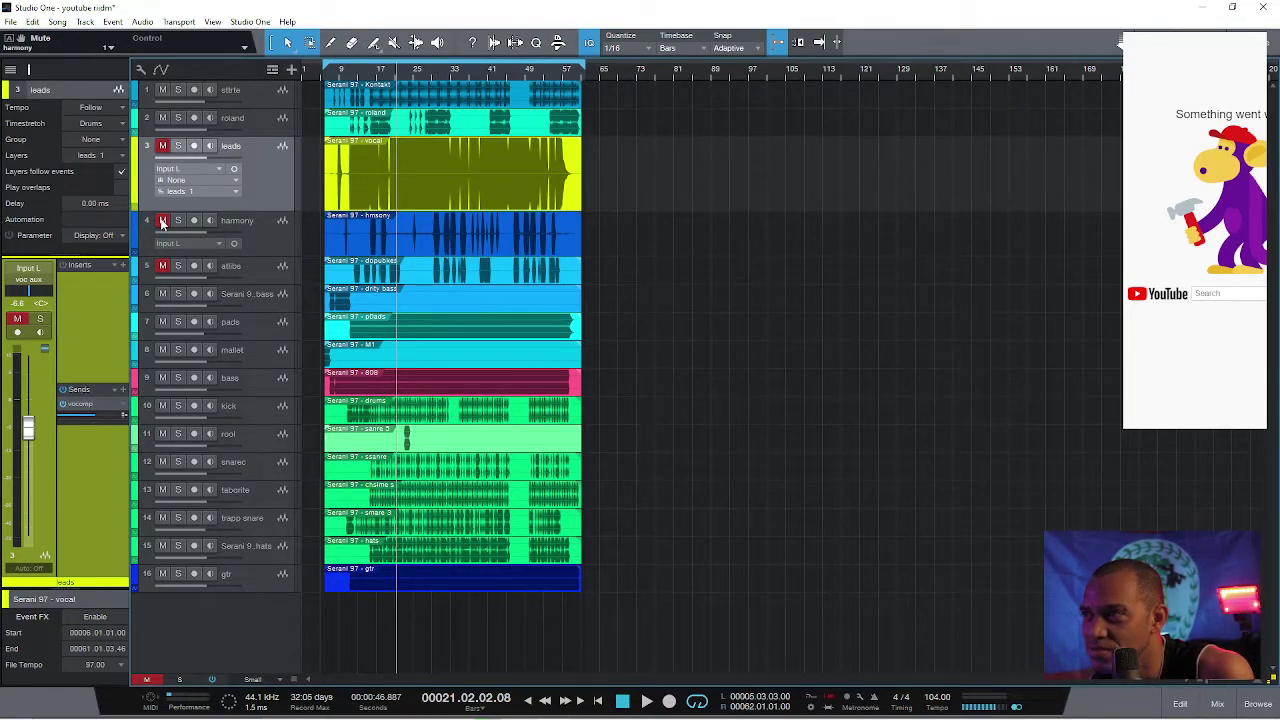
{"action": "left_click", "coordinate": [163, 221]}
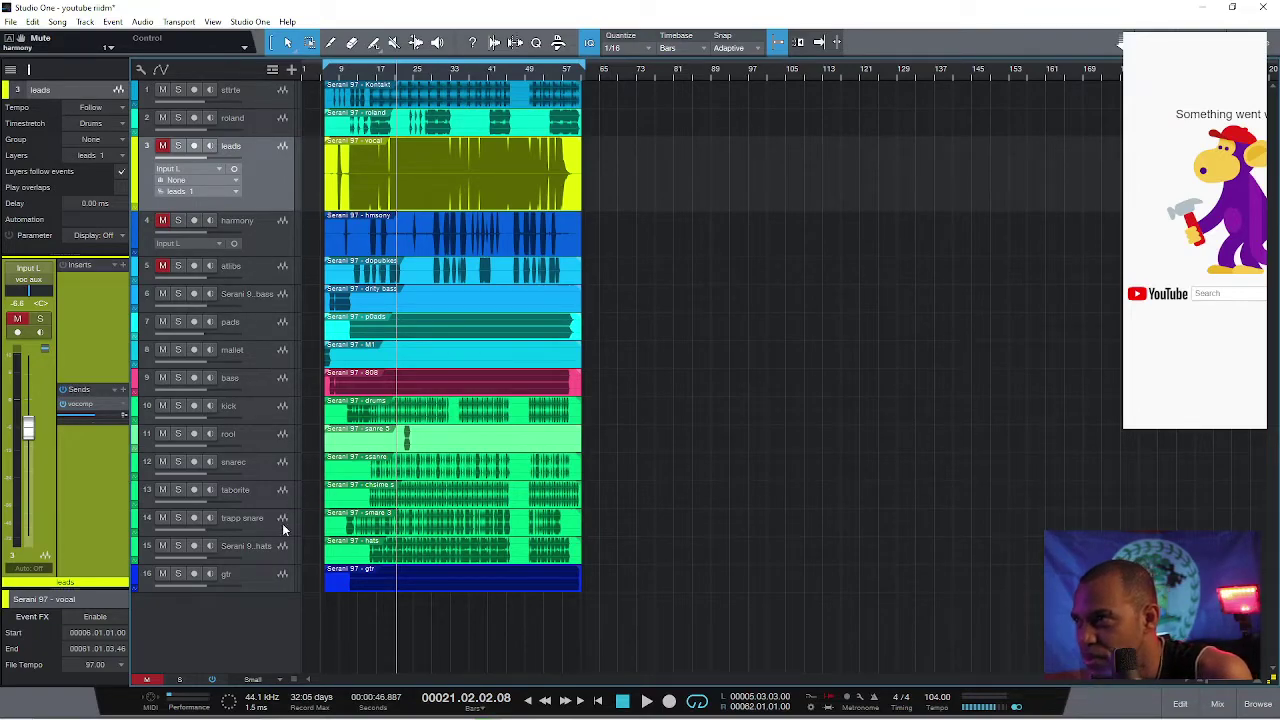
Step: Move the kick track below the rool track so it sits directly above the snare track
{"action": "left_click", "coordinate": [251, 585]}
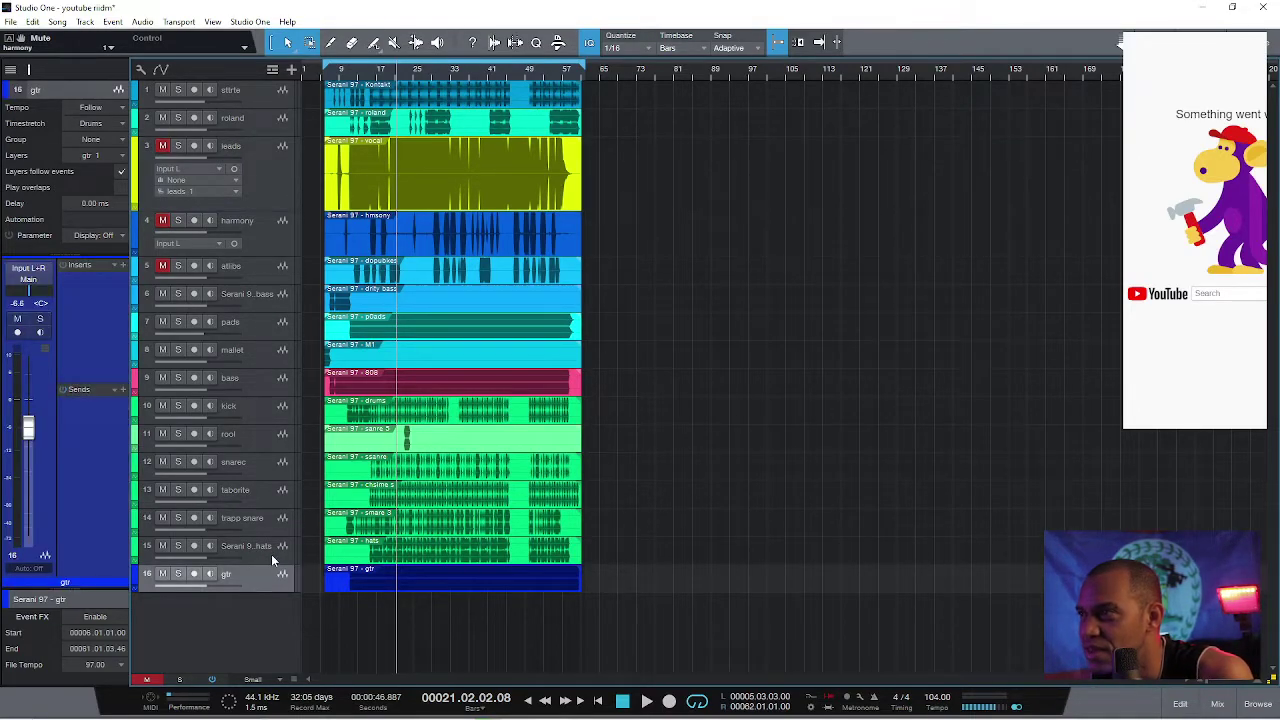
{"action": "left_click", "coordinate": [271, 554]}
{"action": "left_click", "coordinate": [256, 577]}
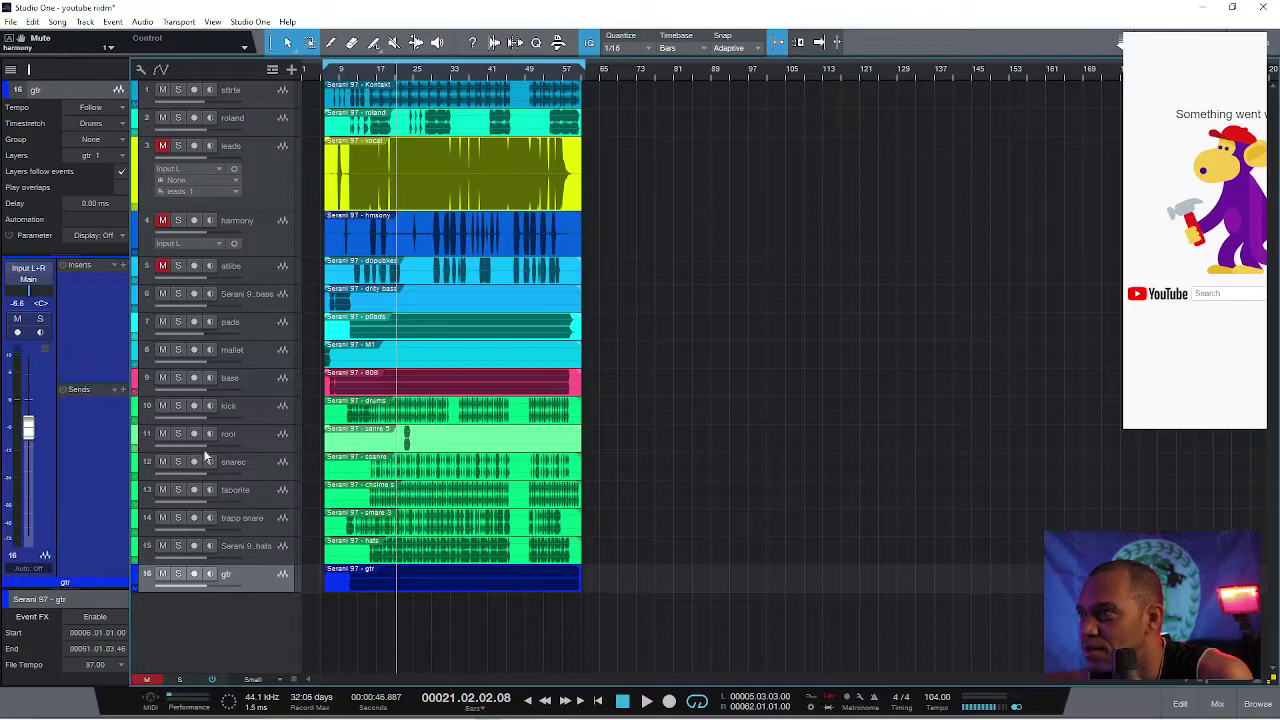
{"action": "left_click_drag", "start_coordinate": [256, 409], "coordinate": [256, 462]}
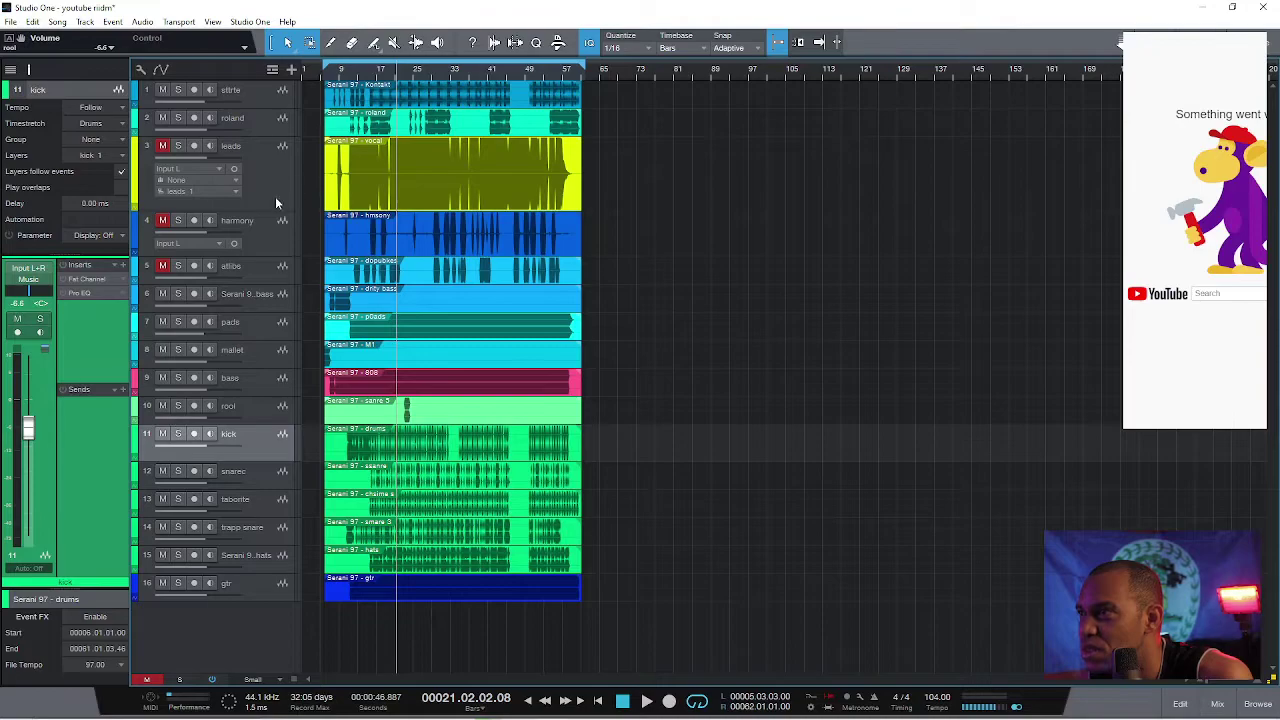
Step: Solo the kick, snare, taborite and hats tracks
{"action": "left_click", "coordinate": [178, 433]}
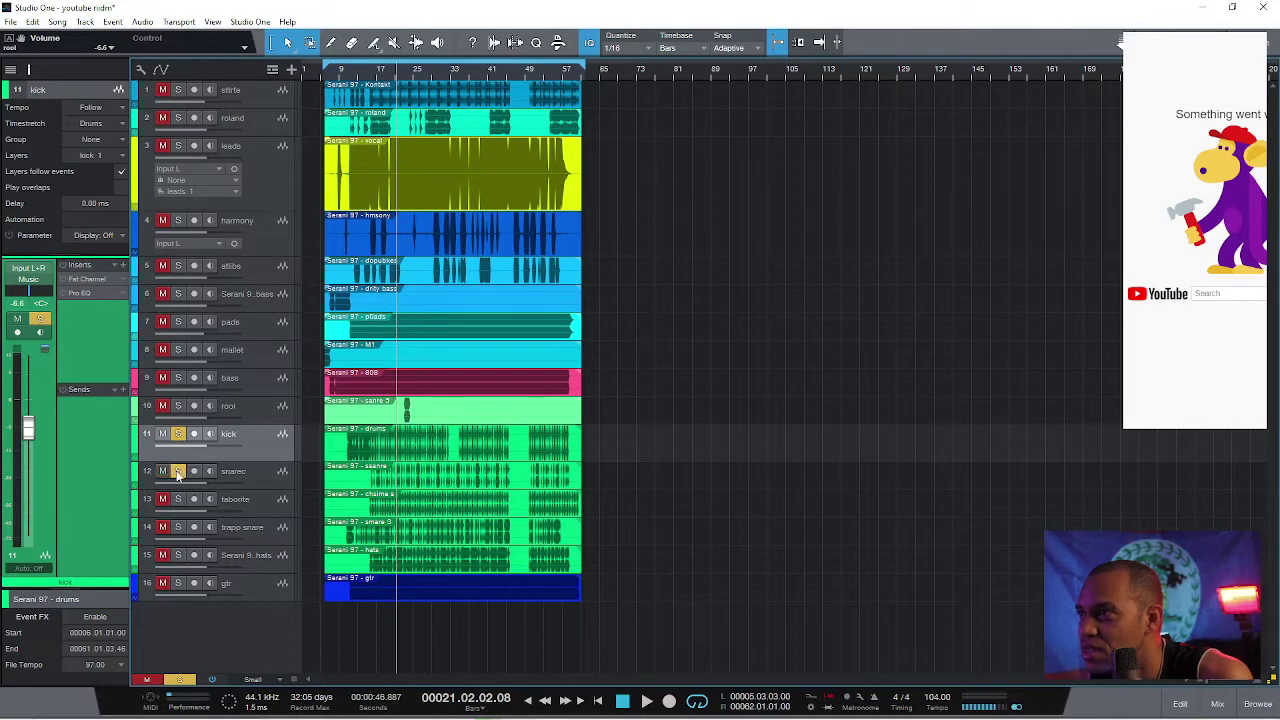
{"action": "left_click", "coordinate": [178, 498]}
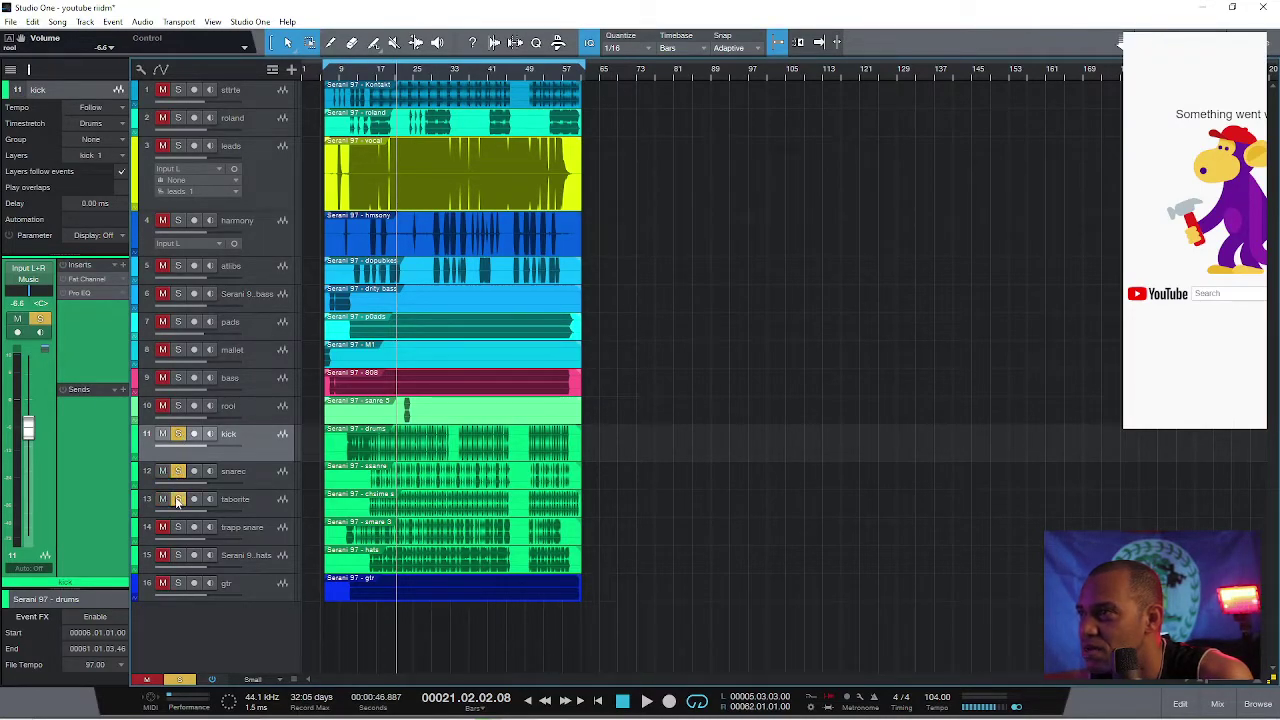
{"action": "left_click", "coordinate": [178, 555]}
Step: Play the soloed drums and move the hats track above the trapp snare track, then select the kick track
{"action": "left_click", "coordinate": [245, 560]}
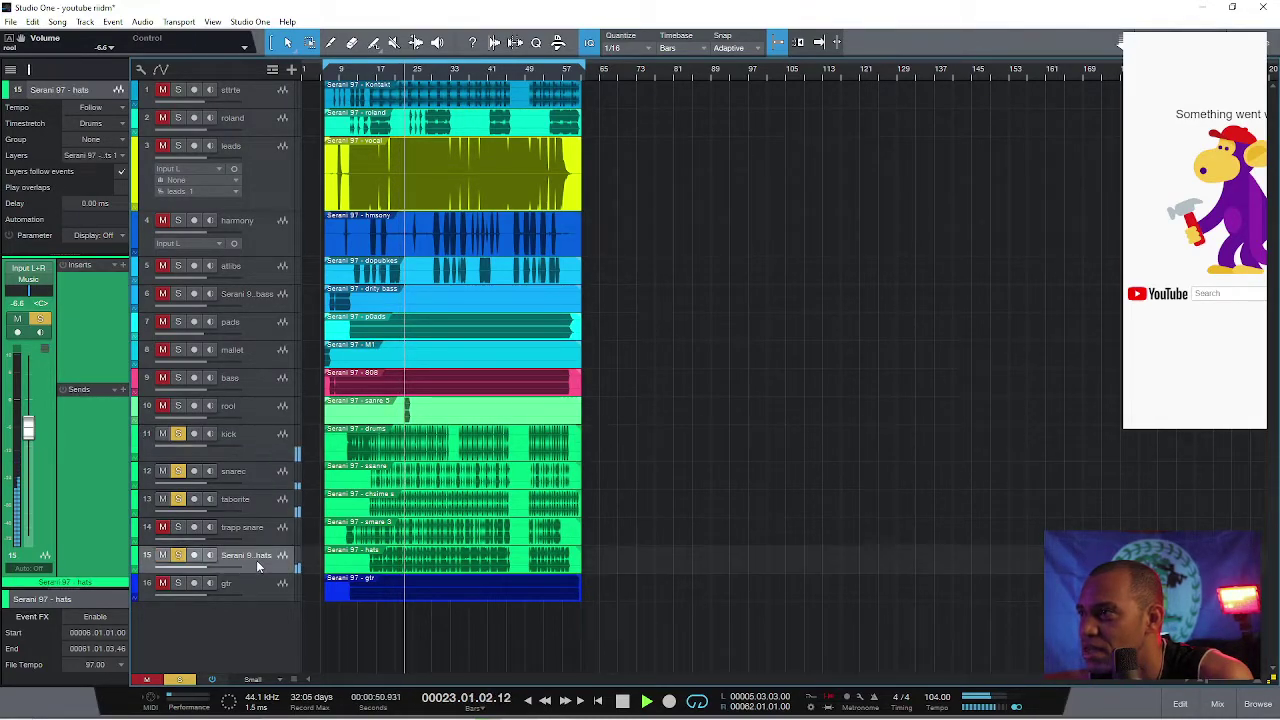
{"action": "left_click_drag", "start_coordinate": [256, 520], "coordinate": [253, 508]}
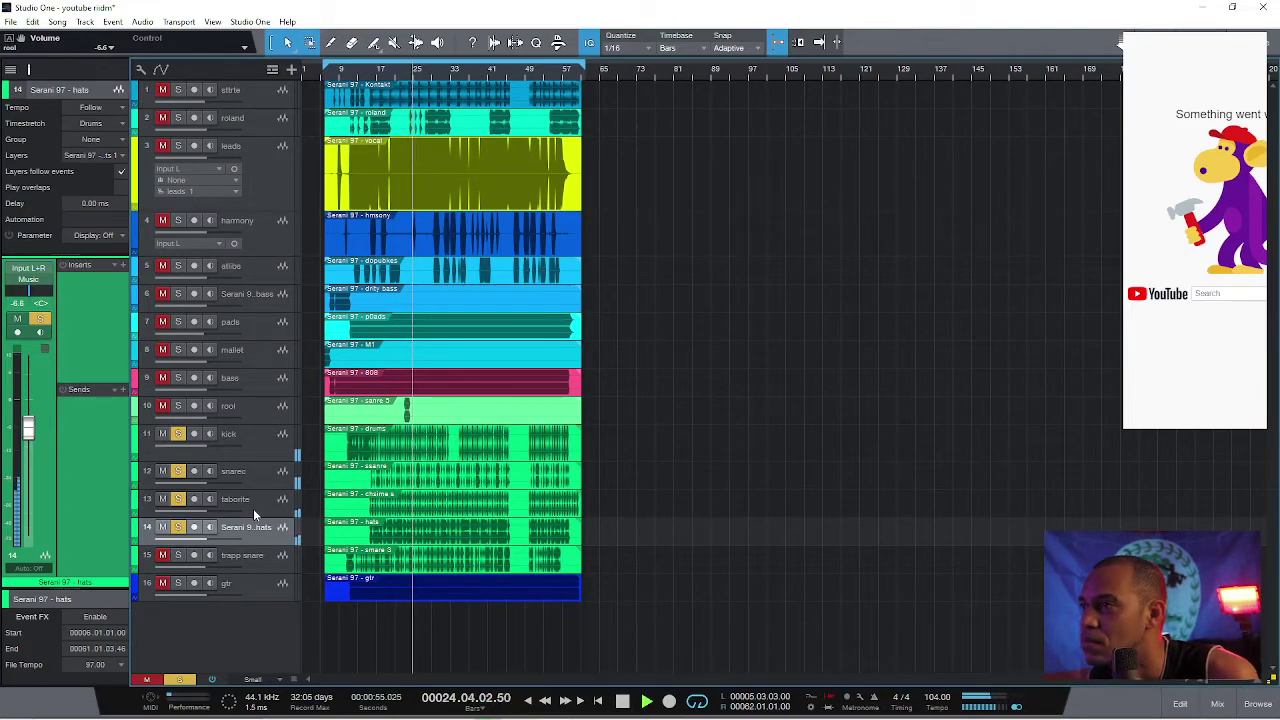
{"action": "left_click", "coordinate": [266, 449]}
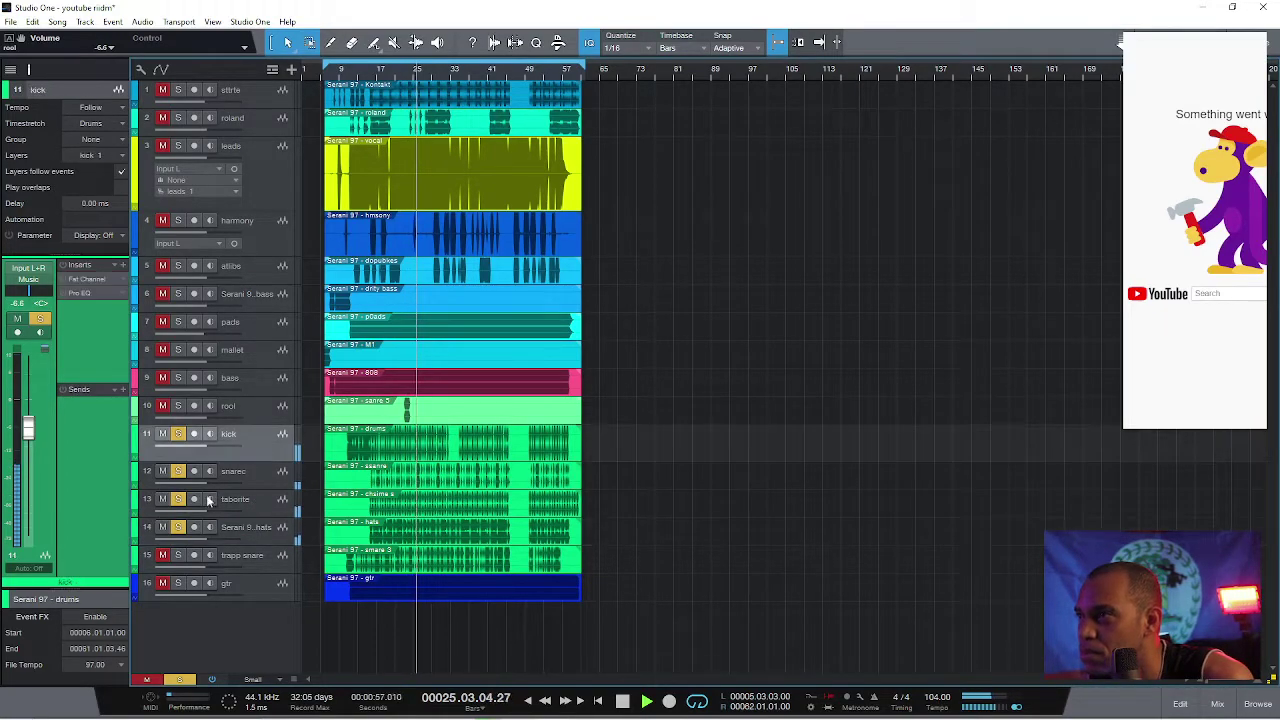
Step: Mute the hats, taborite and snare tracks so that only the kick stays soloed
{"action": "left_click", "coordinate": [166, 529]}
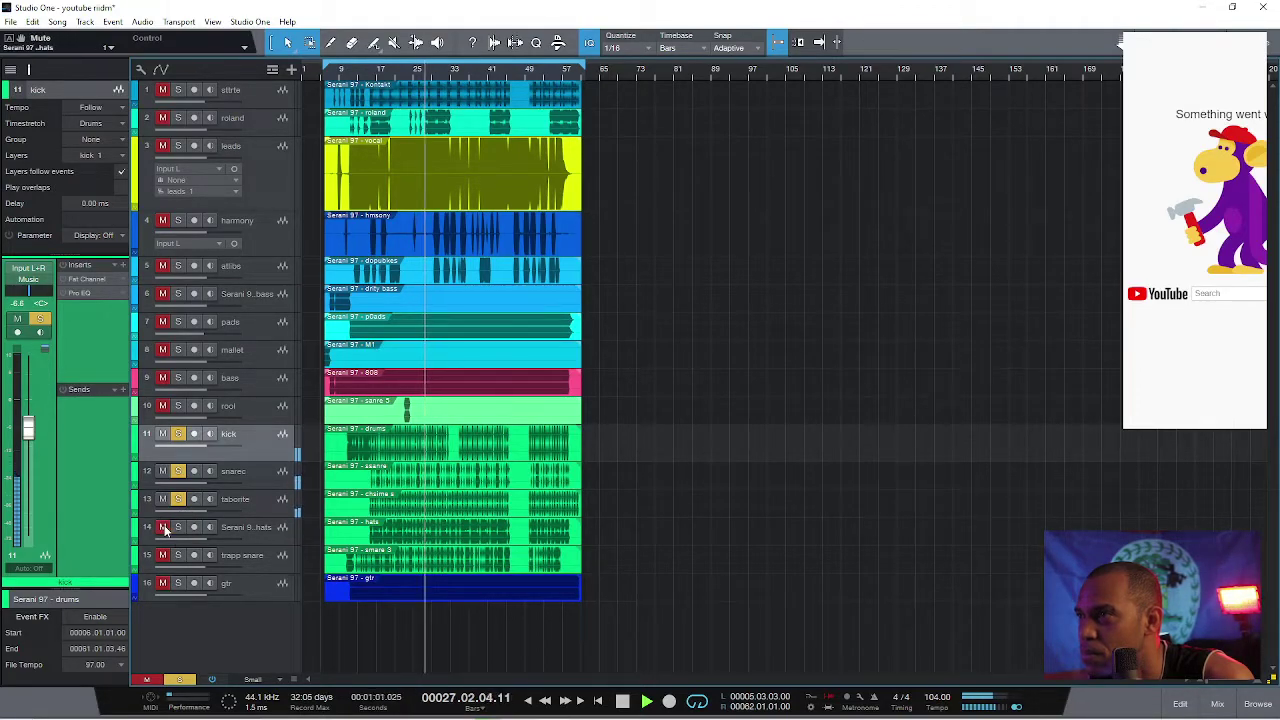
{"action": "left_click", "coordinate": [163, 500]}
{"action": "left_click", "coordinate": [163, 473]}
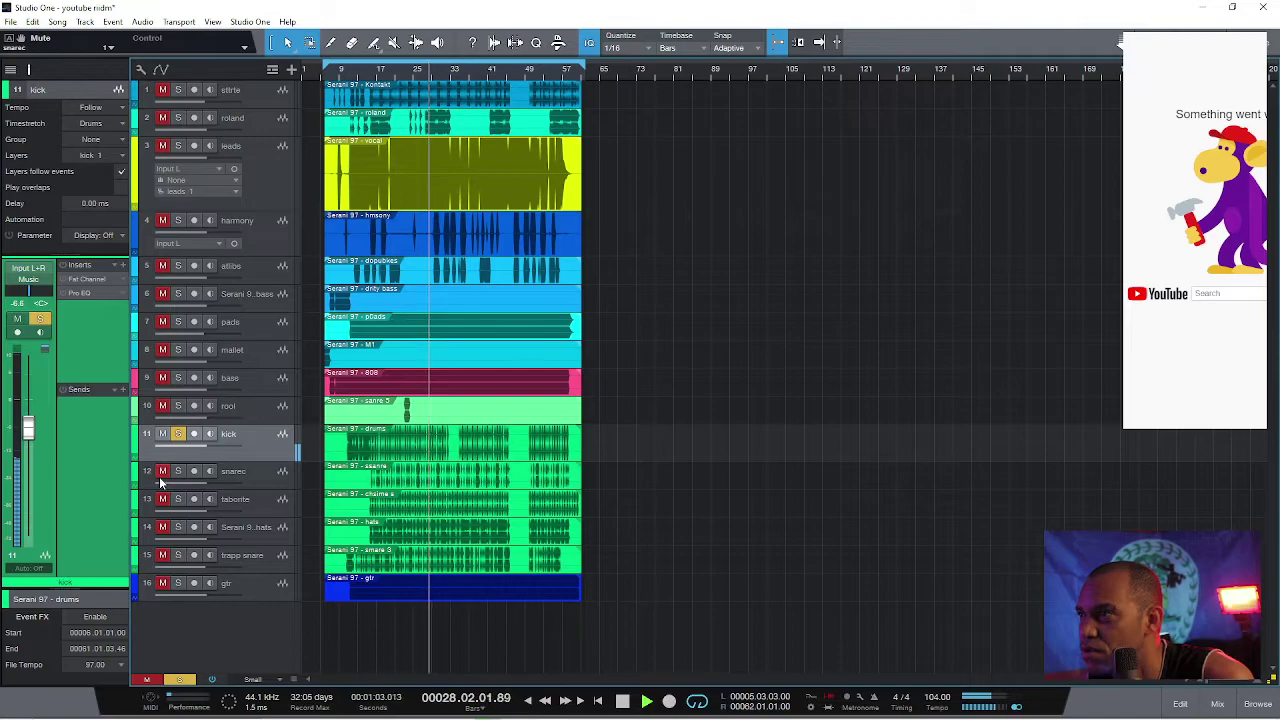
Step: Open the kick track's Fat Channel insert and review its Compressor and Passive EQ equalizer settings
{"action": "left_click", "coordinate": [77, 283]}
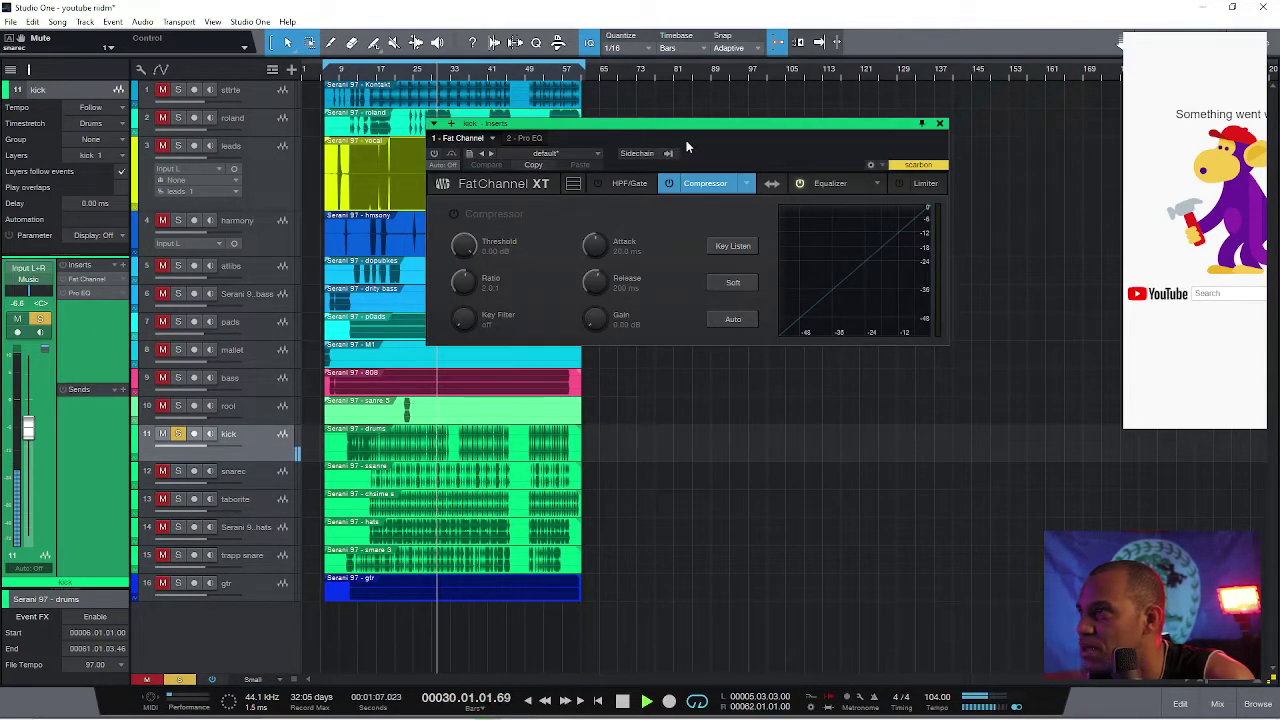
{"action": "left_click_drag", "start_coordinate": [675, 131], "coordinate": [639, 176]}
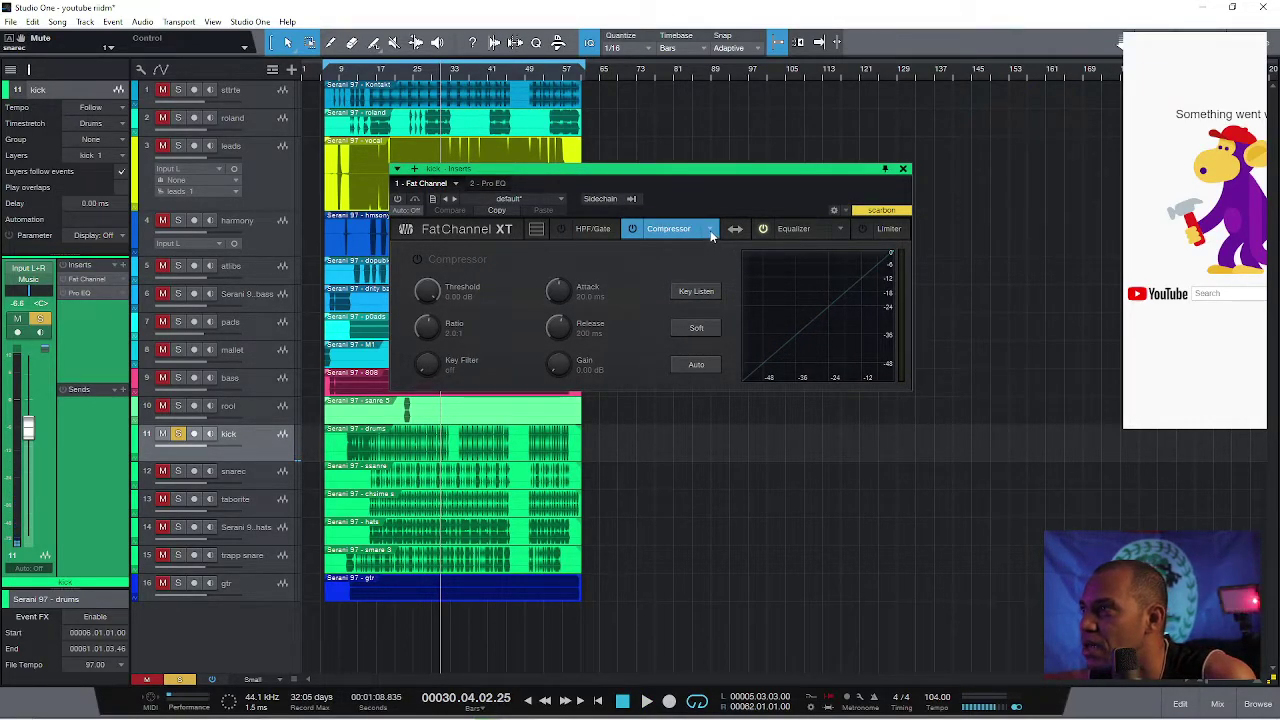
{"action": "left_click", "coordinate": [801, 231]}
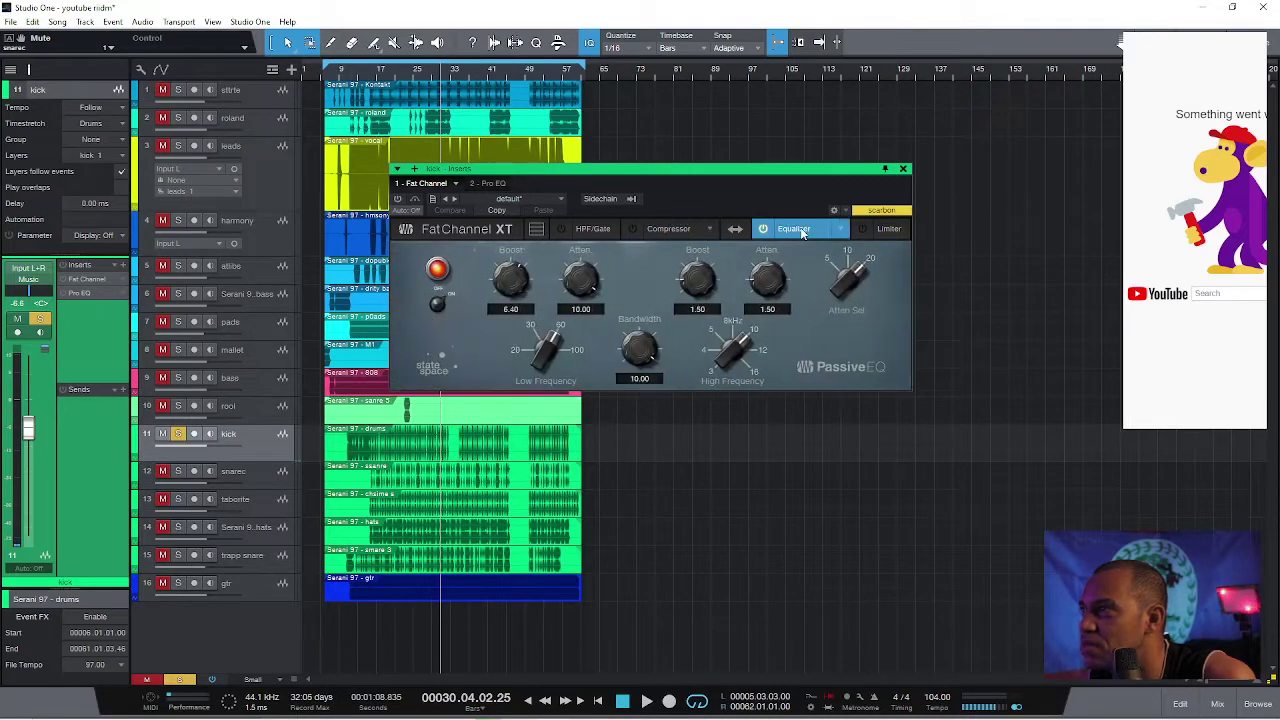
{"action": "left_click", "coordinate": [677, 230]}
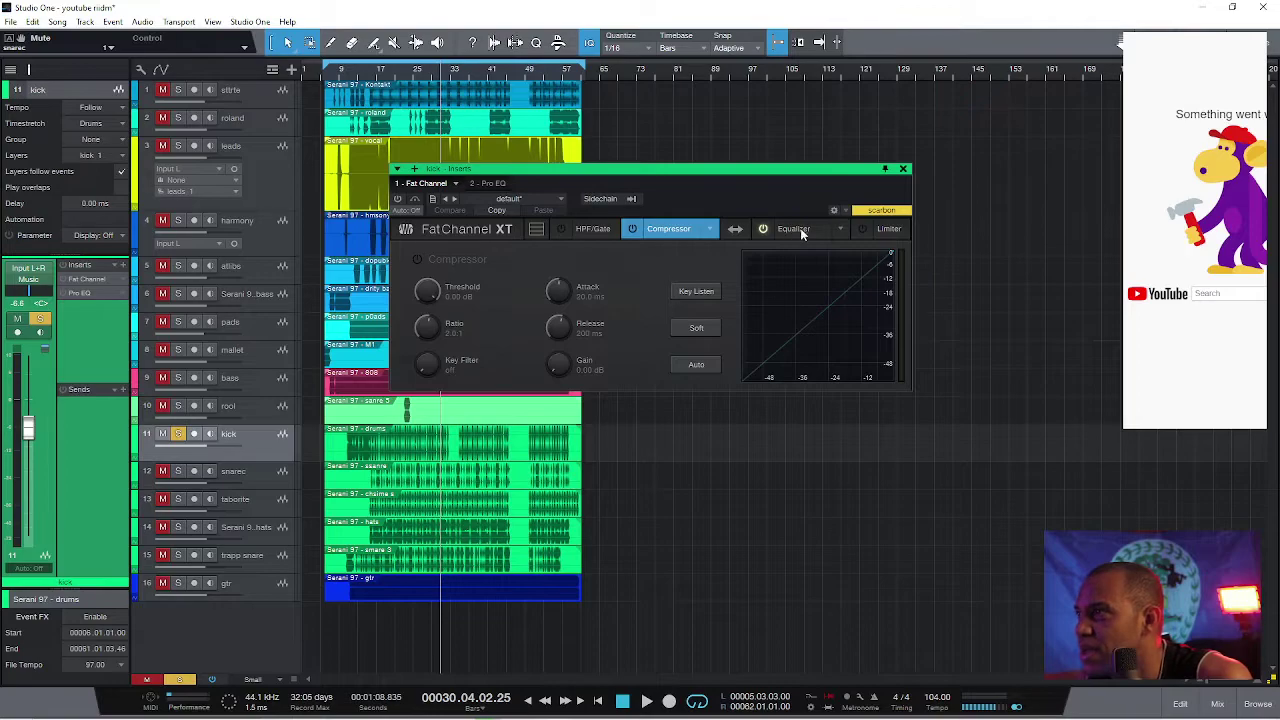
{"action": "left_click", "coordinate": [802, 228]}
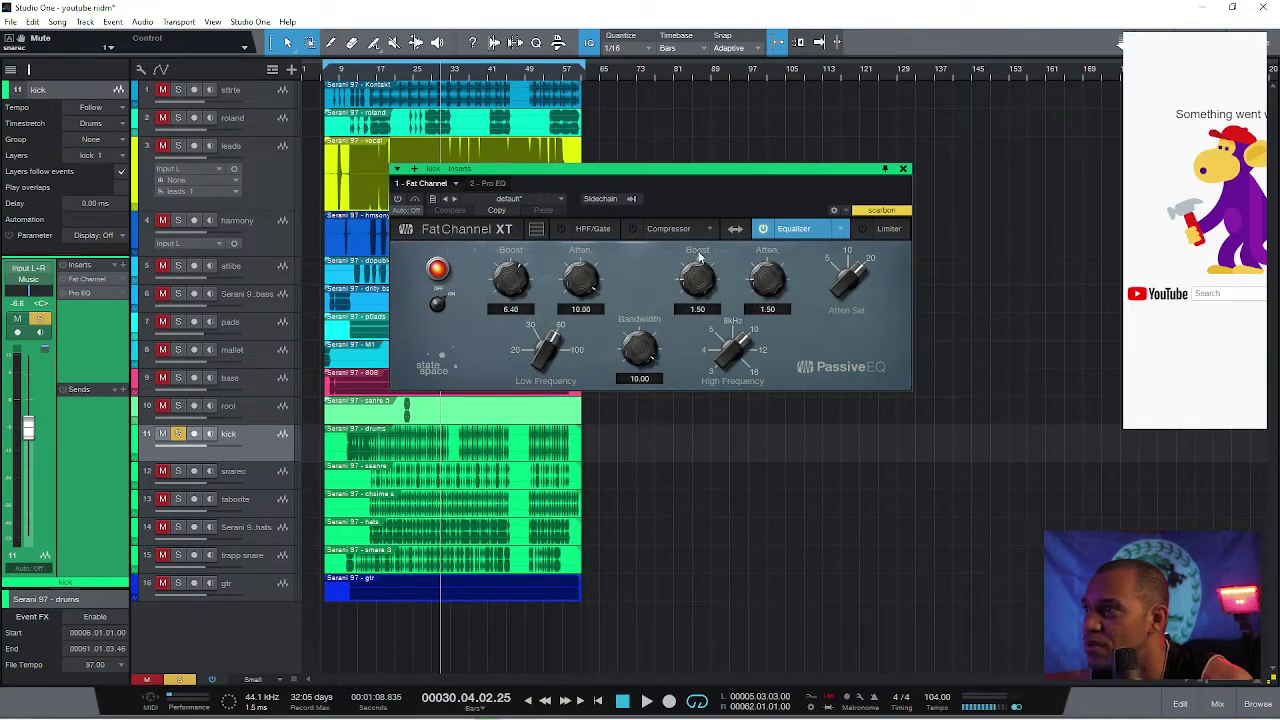
Step: Play the soloed kick from bar 21 to hear it with the Fat Channel's Passive EQ, and stop playback
{"action": "left_click", "coordinate": [397, 70]}
{"action": "key", "text": "alt+space"}
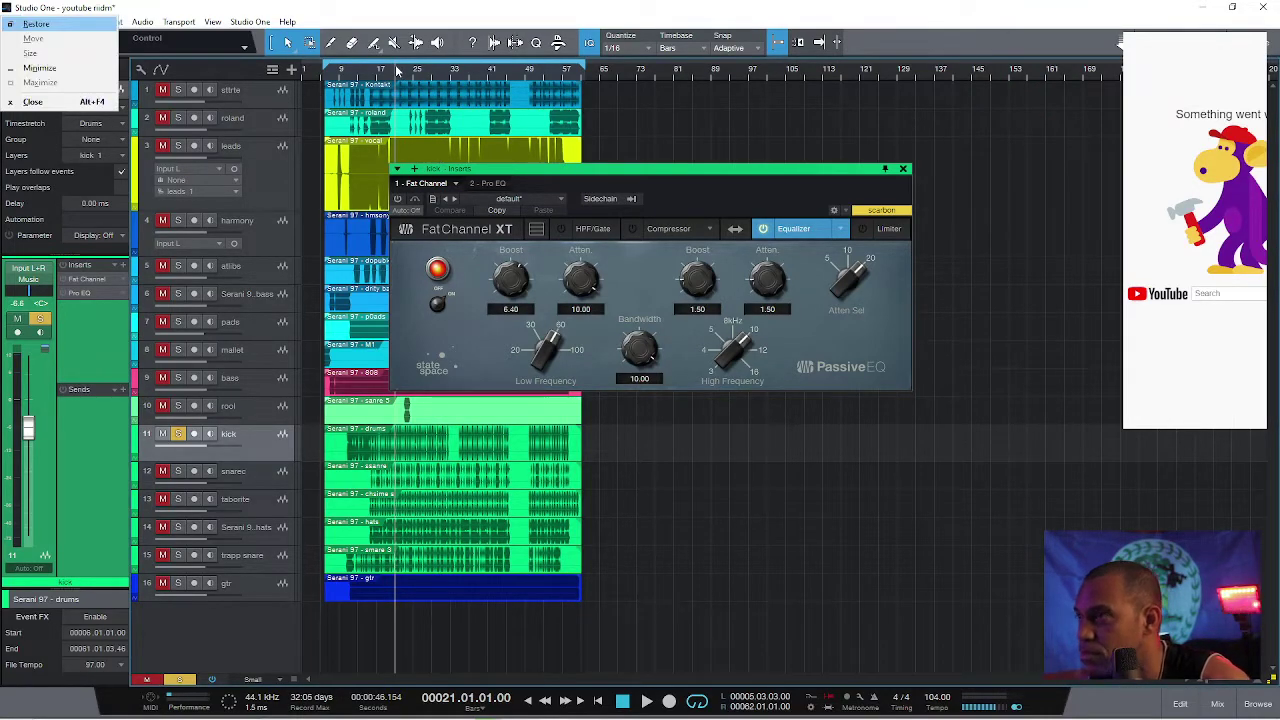
{"action": "key", "text": "Escape"}
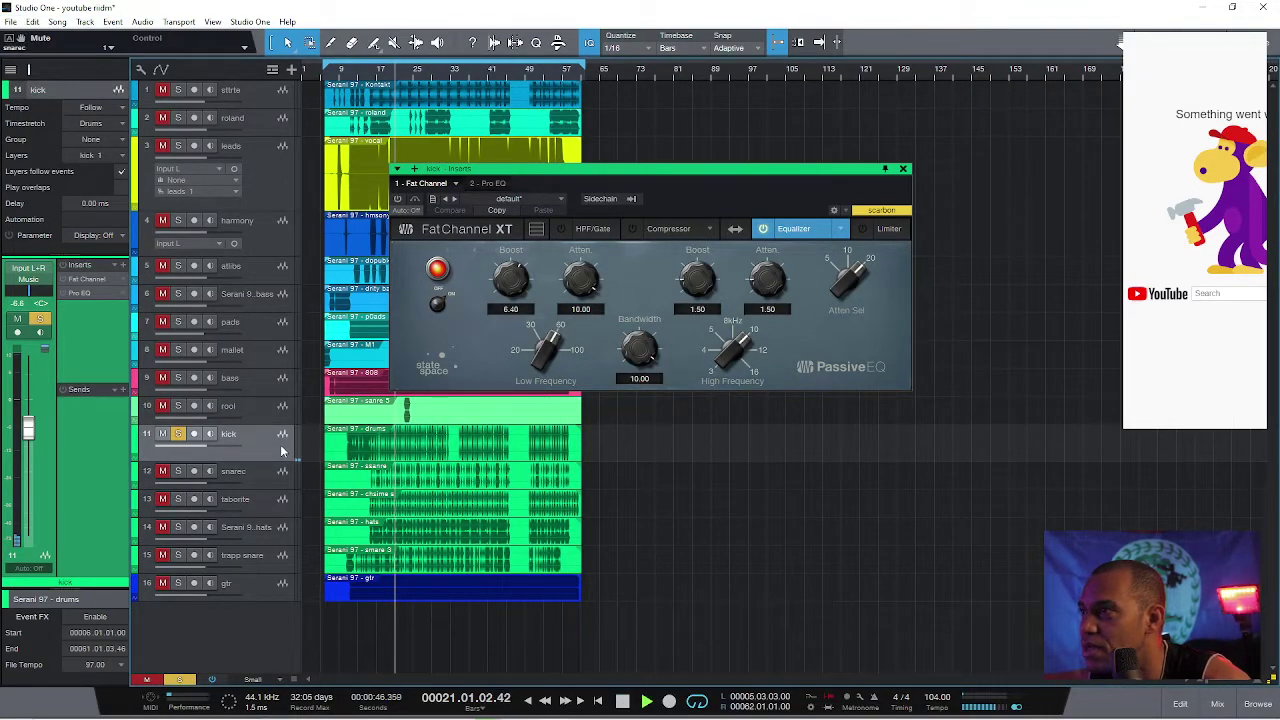
{"action": "right_click", "coordinate": [510, 285]}
{"action": "key", "text": "Escape"}
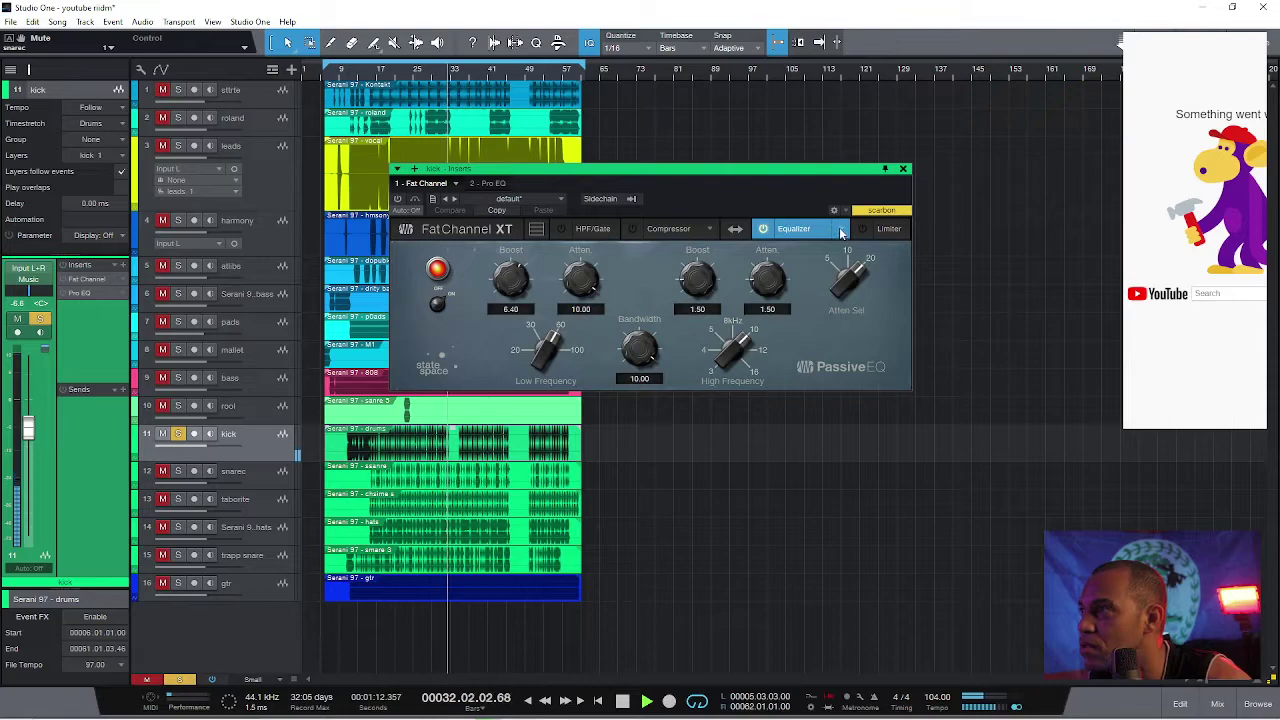
{"action": "key", "text": "space"}
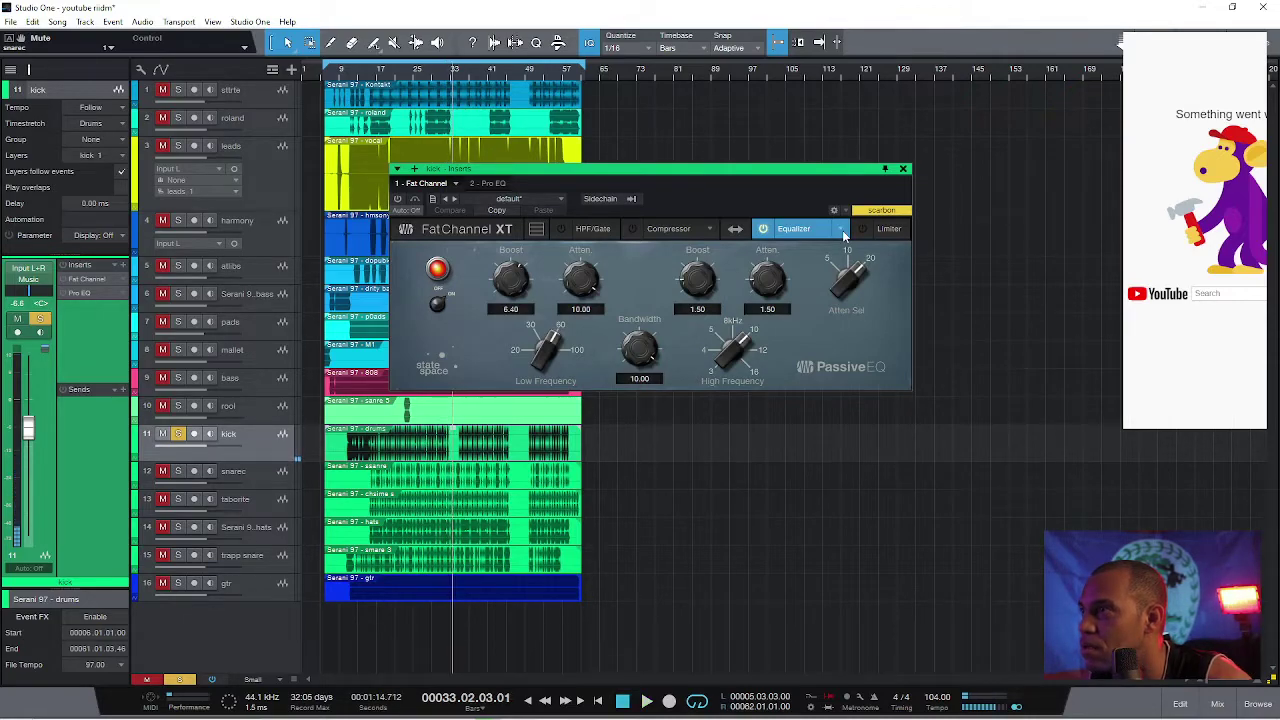
Step: Close the kick's insert window and reopen its Fat Channel
{"action": "left_click", "coordinate": [903, 170]}
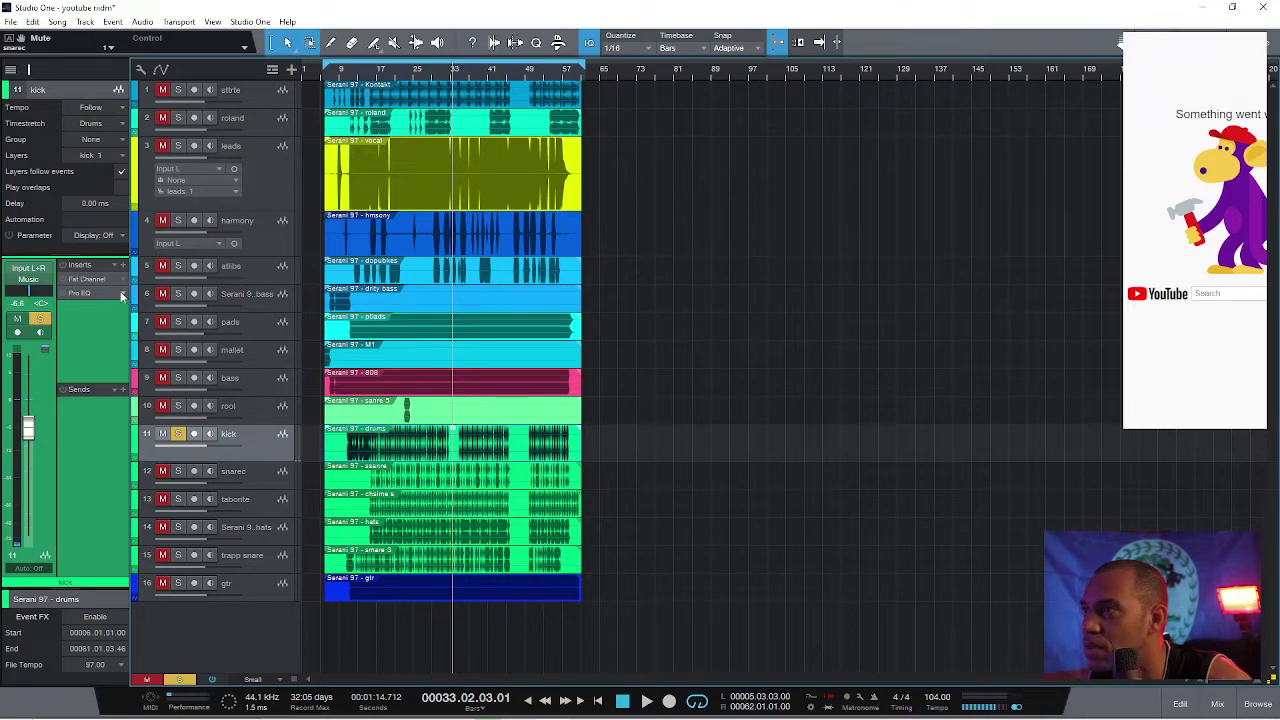
{"action": "left_click", "coordinate": [89, 280]}
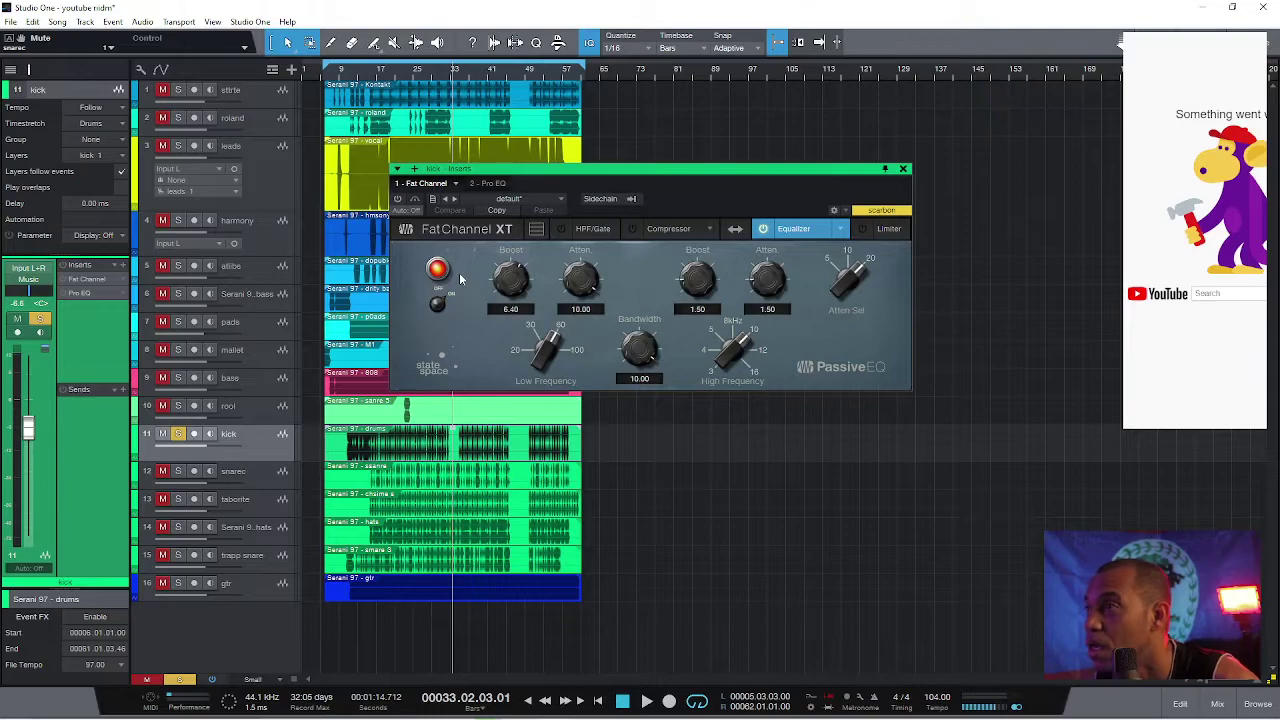
Step: Lower the Passive EQ's low boost to 0.00 and low attenuation to 2.45, and play the kick from about bar 17
{"action": "left_click_drag", "start_coordinate": [509, 271], "coordinate": [519, 358]}
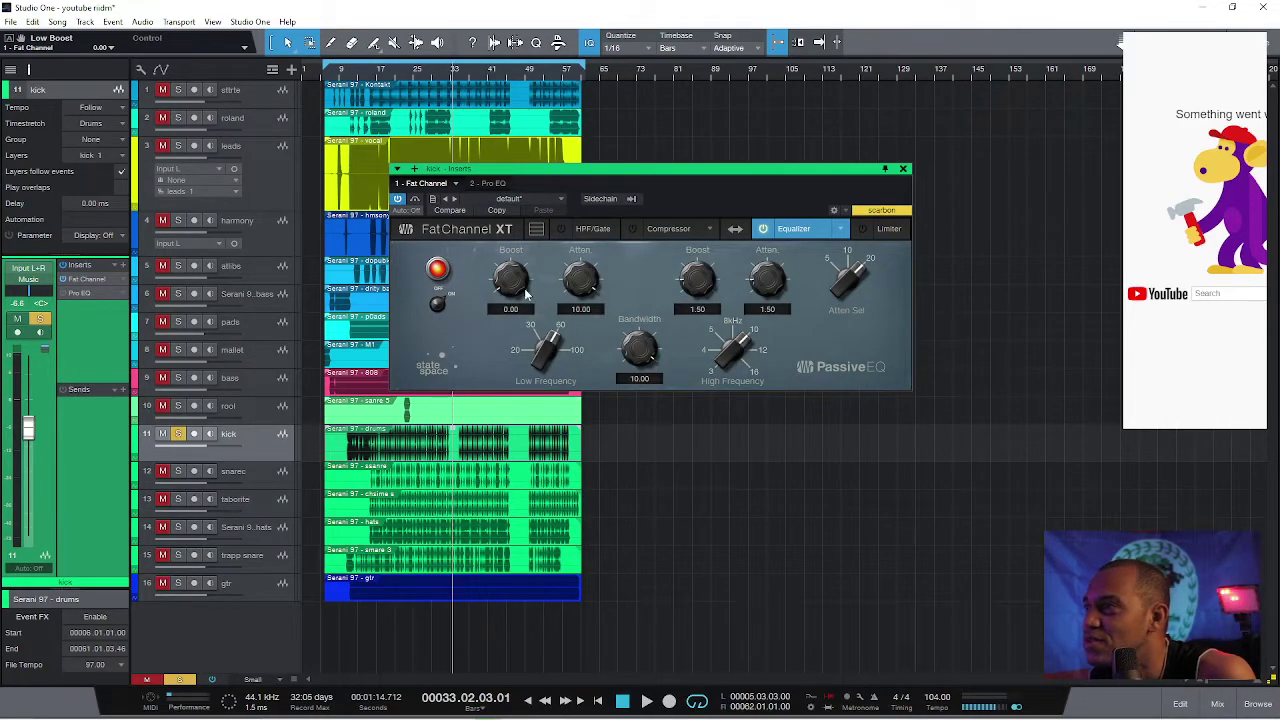
{"action": "left_click_drag", "start_coordinate": [578, 286], "coordinate": [580, 314]}
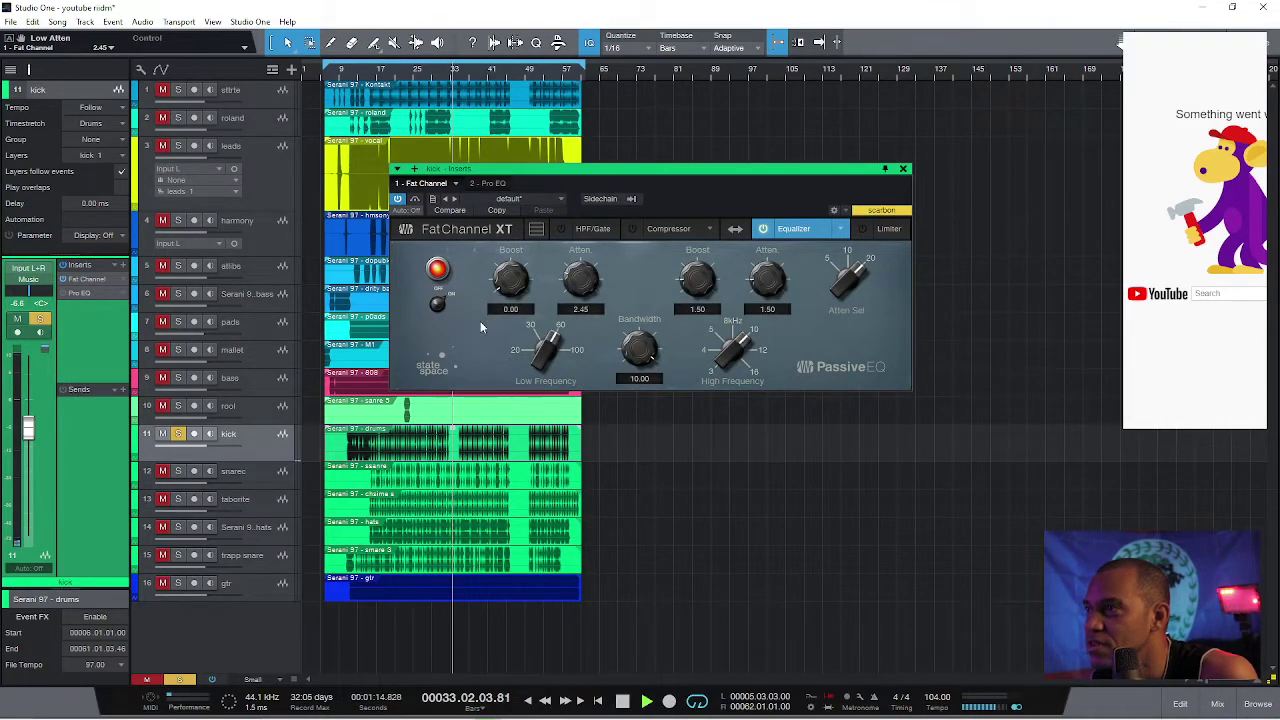
{"action": "left_click", "coordinate": [379, 78]}
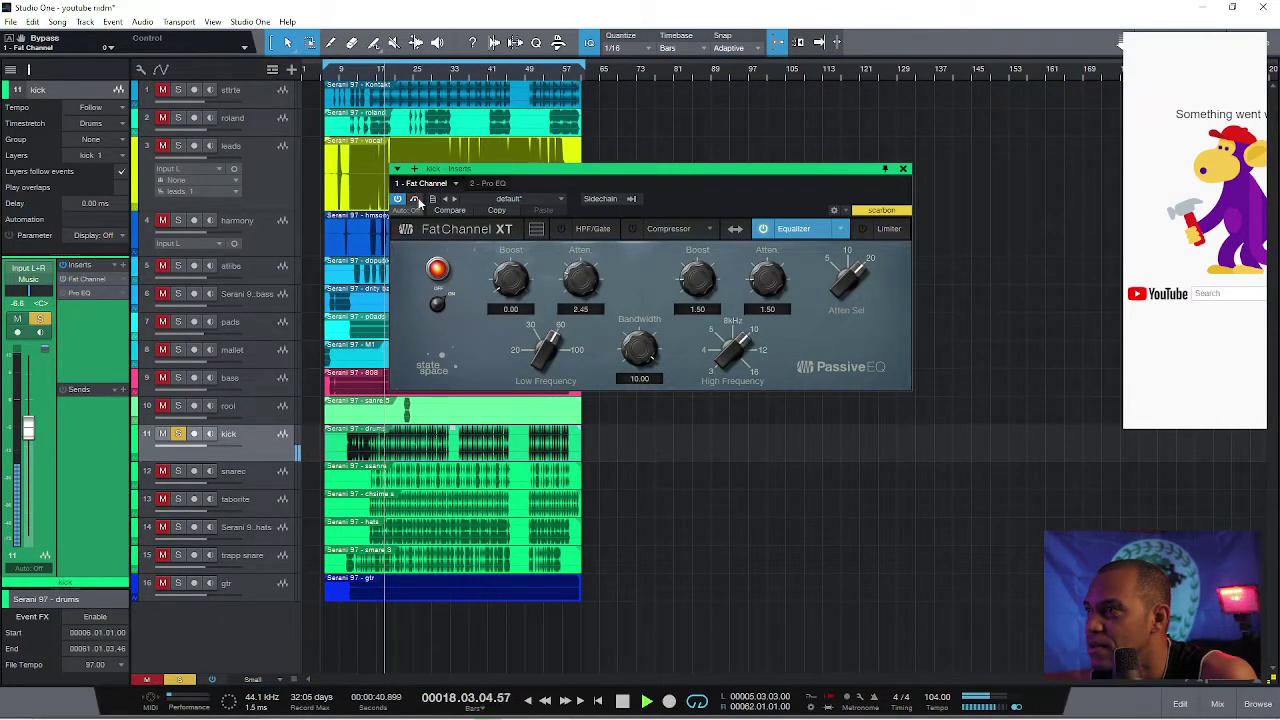
Step: Set the Passive EQ's low boost to 2.40 and low attenuation to 9.90, switching the EQ off and on to compare
{"action": "left_click_drag", "start_coordinate": [554, 350], "coordinate": [534, 334]}
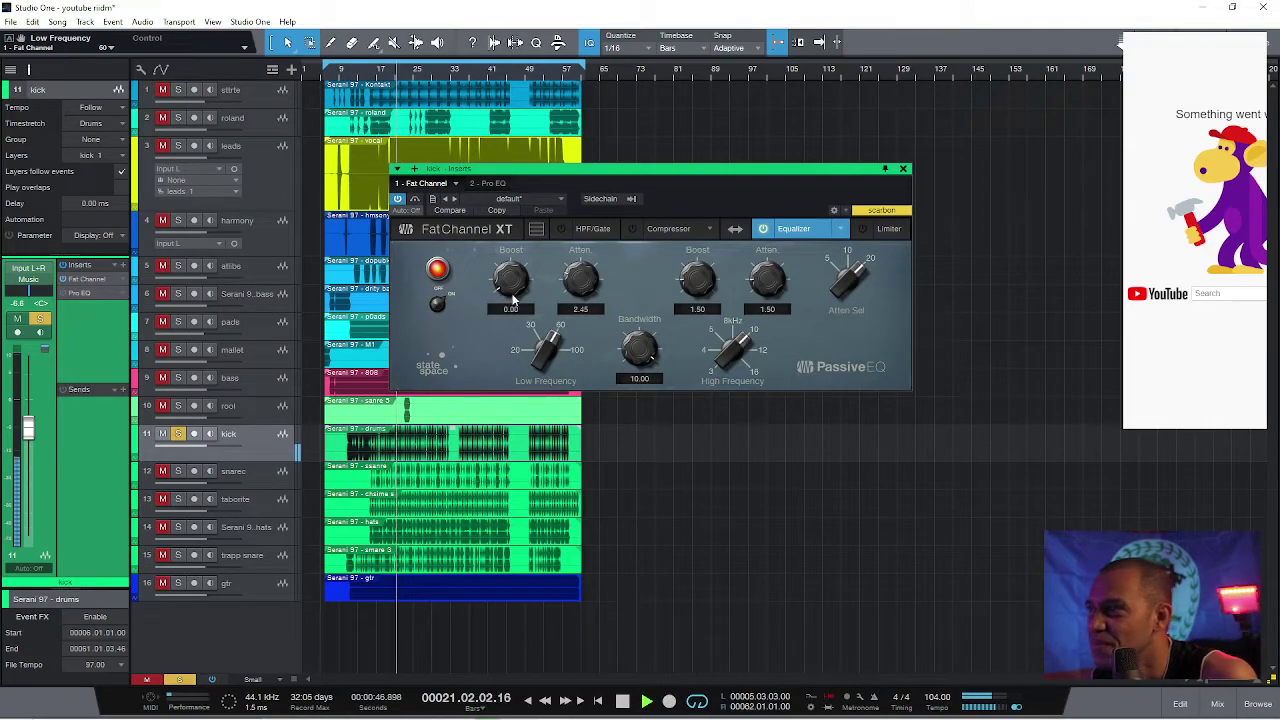
{"action": "left_click_drag", "start_coordinate": [510, 287], "coordinate": [506, 256]}
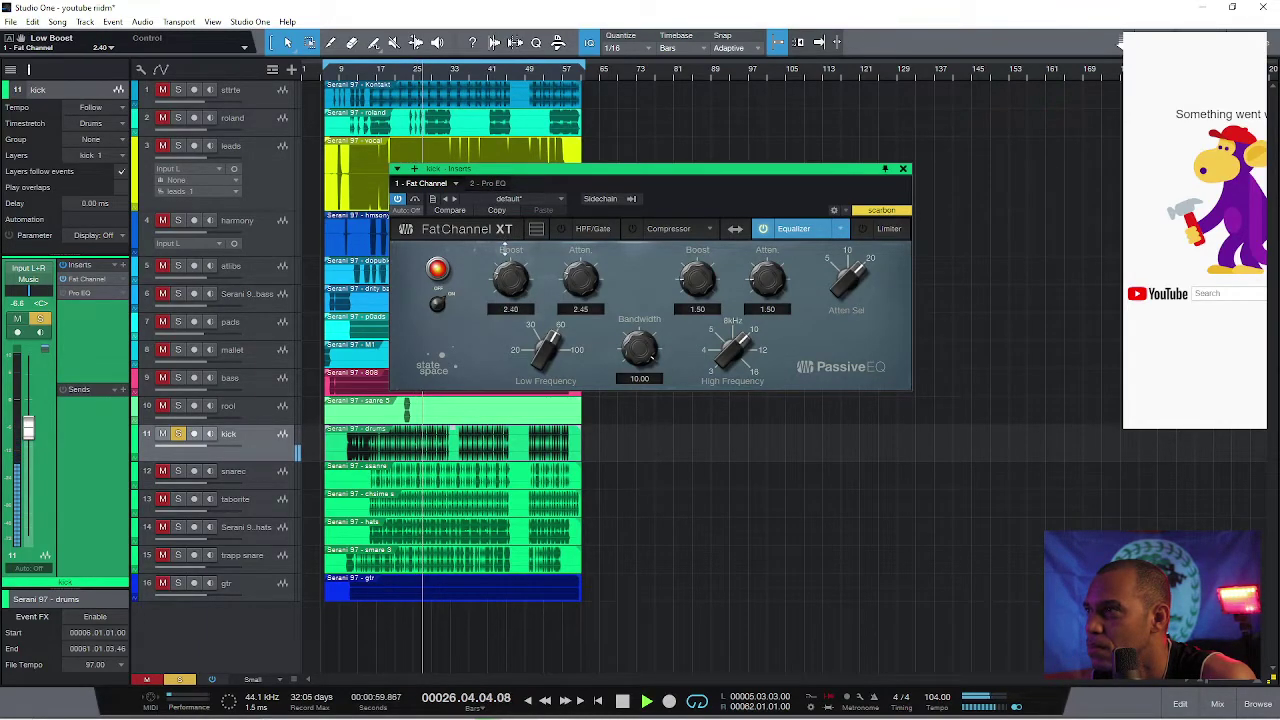
{"action": "left_click", "coordinate": [435, 274]}
{"action": "left_click", "coordinate": [435, 274]}
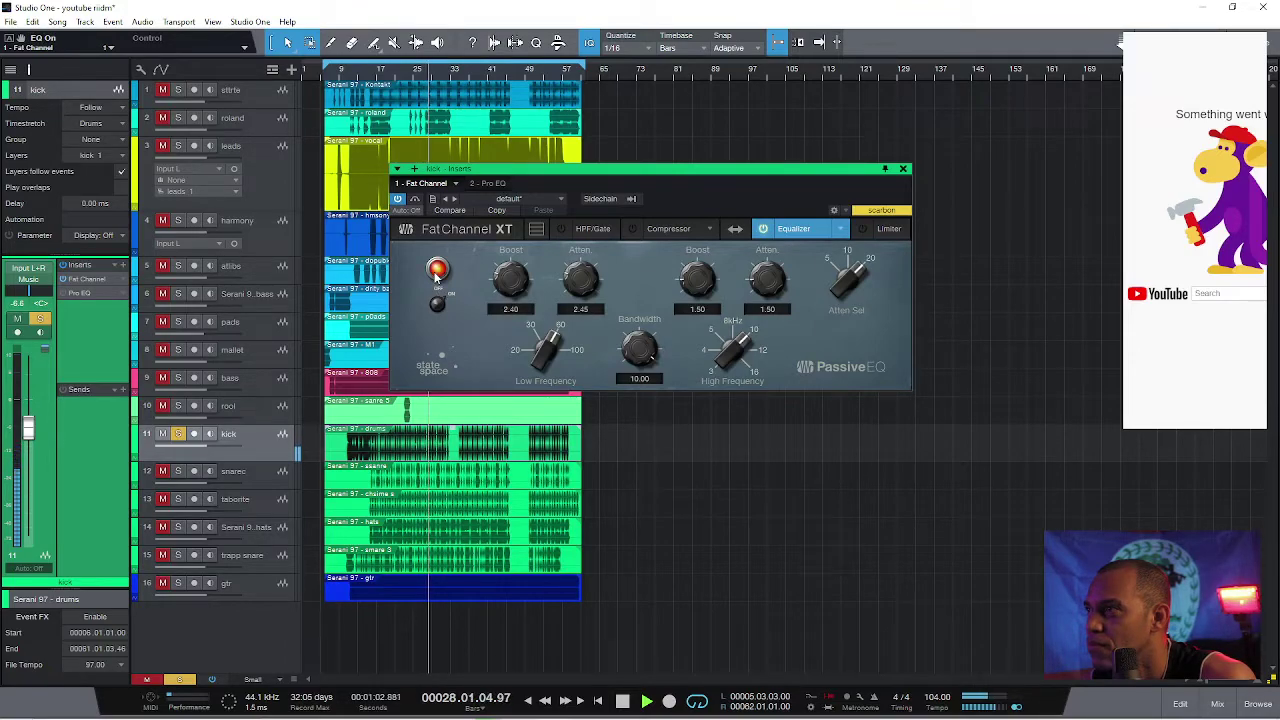
{"action": "left_click_drag", "start_coordinate": [580, 280], "coordinate": [540, 142]}
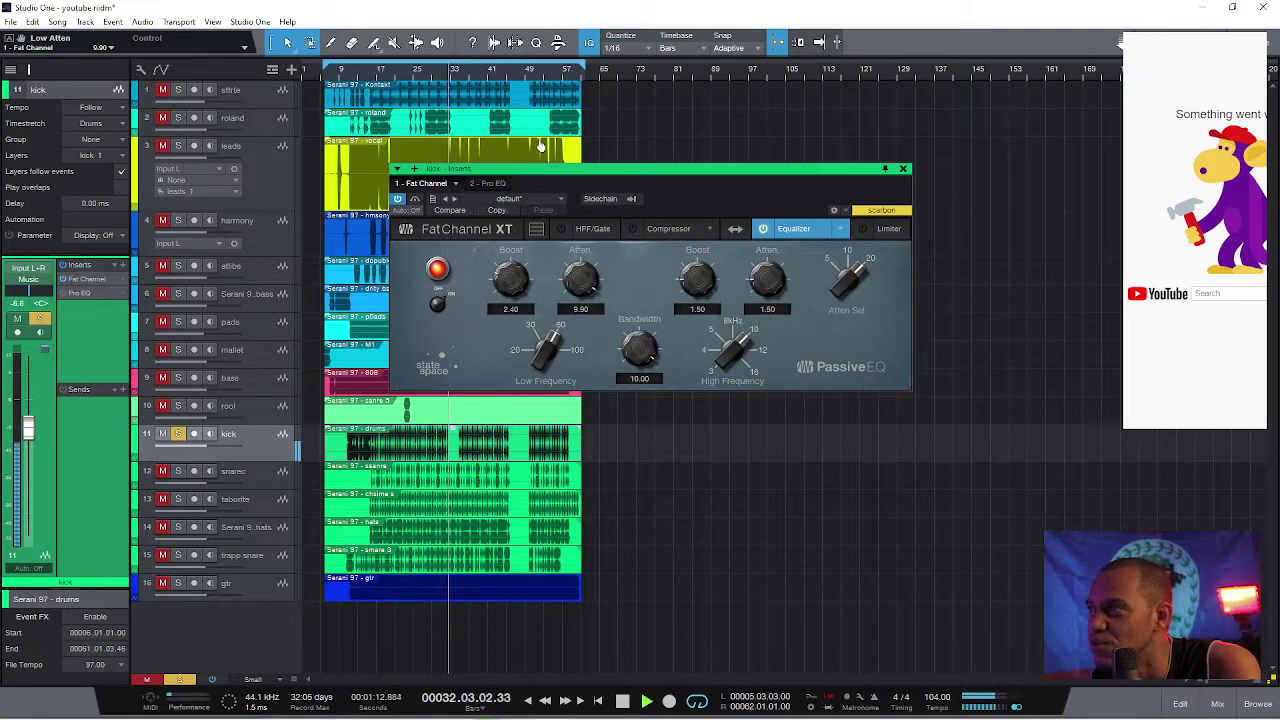
Step: Replay from about bar 17 and solo the hats together with the kick, leaving the snare out
{"action": "left_click", "coordinate": [383, 72]}
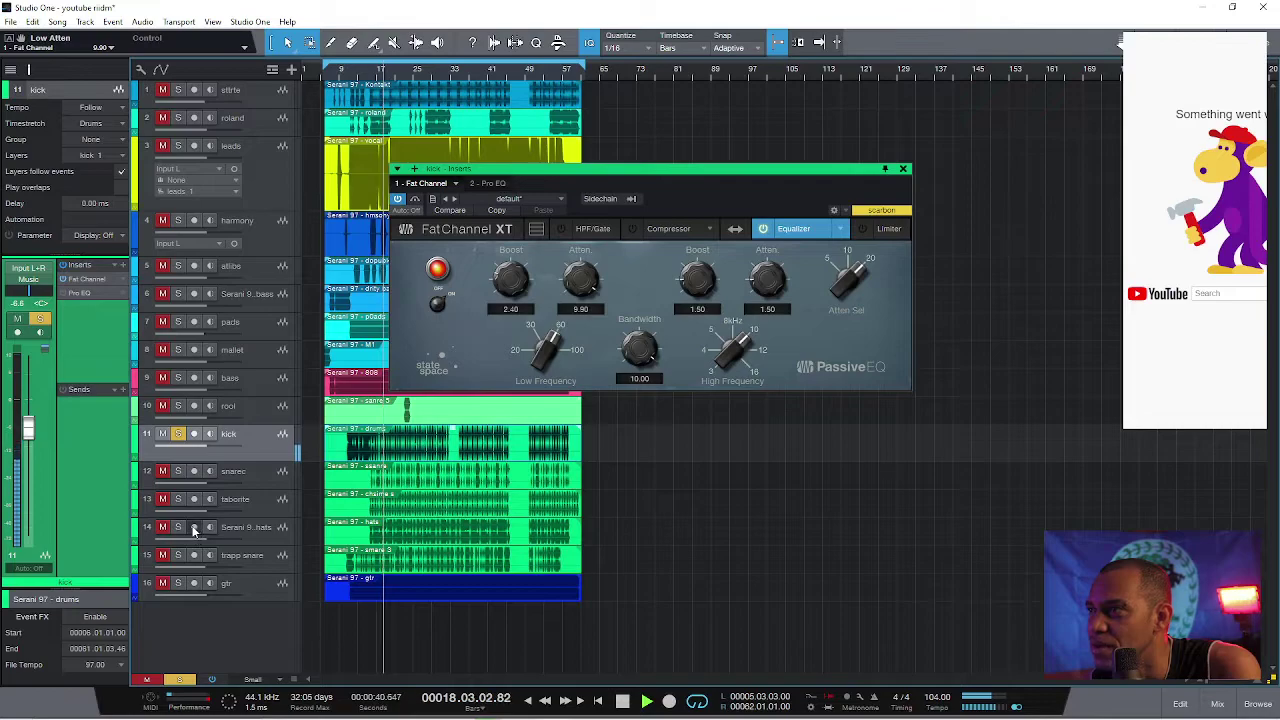
{"action": "left_click", "coordinate": [178, 471]}
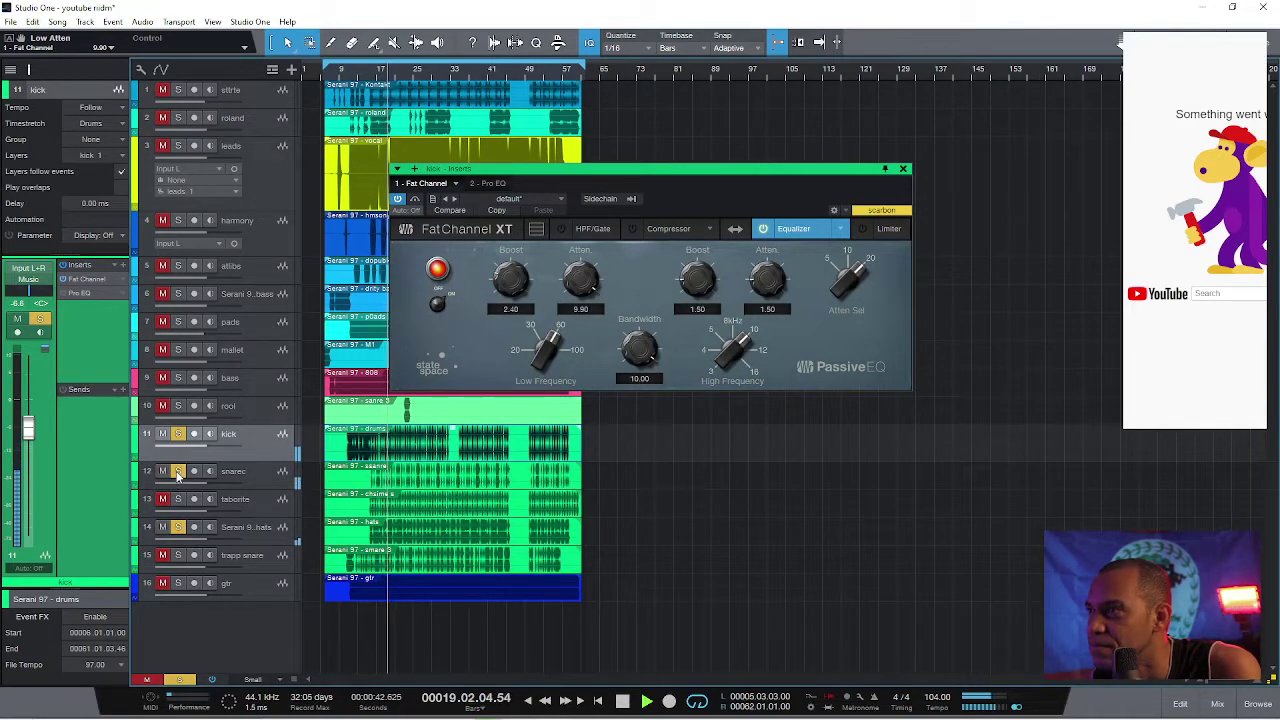
{"action": "left_click", "coordinate": [164, 472]}
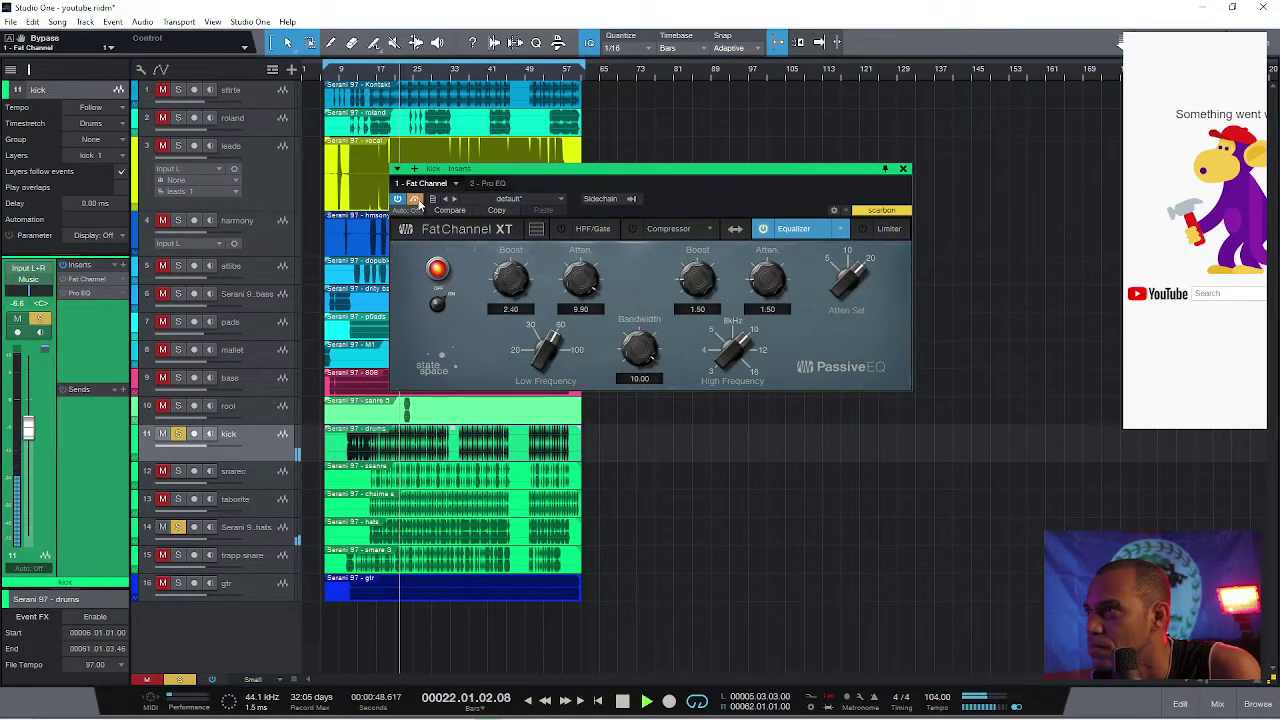
Step: Set the Passive EQ's low attenuation to 10.00 and low boost to 2.30, comparing against the bypassed Fat Channel
{"action": "left_click_drag", "start_coordinate": [577, 283], "coordinate": [573, 238]}
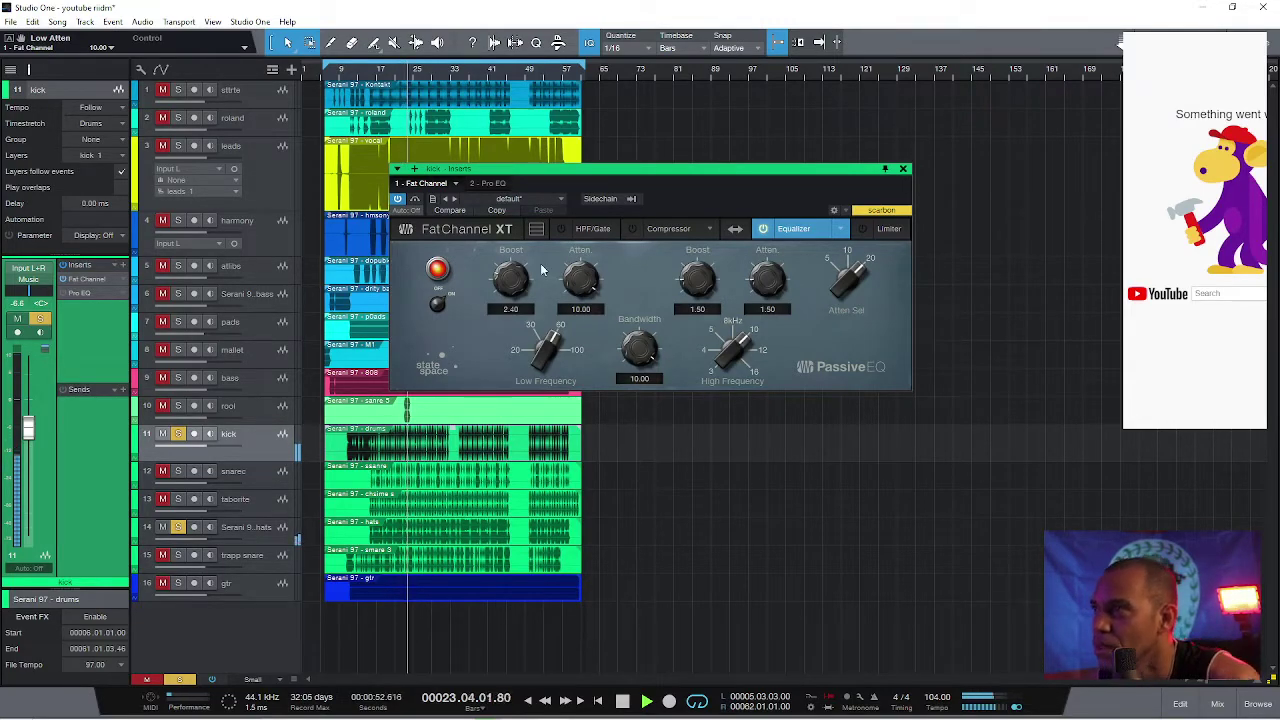
{"action": "left_click", "coordinate": [415, 200]}
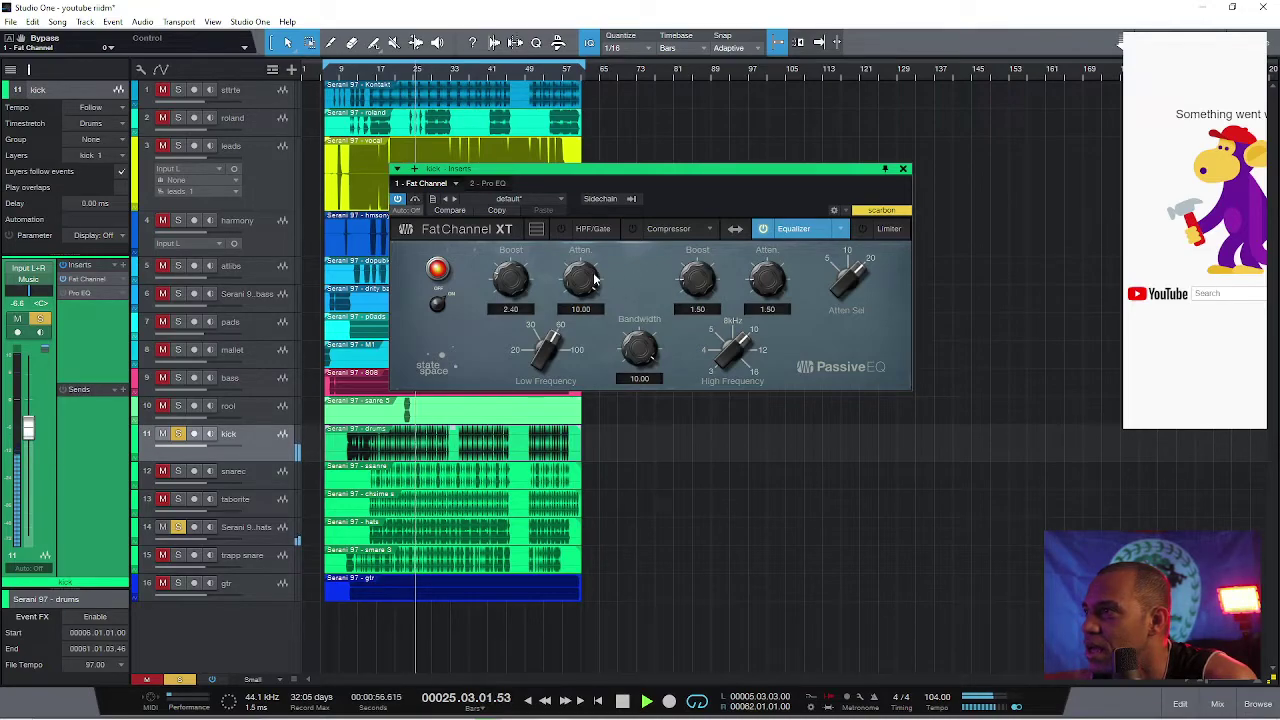
{"action": "left_click_drag", "start_coordinate": [516, 276], "coordinate": [516, 279]}
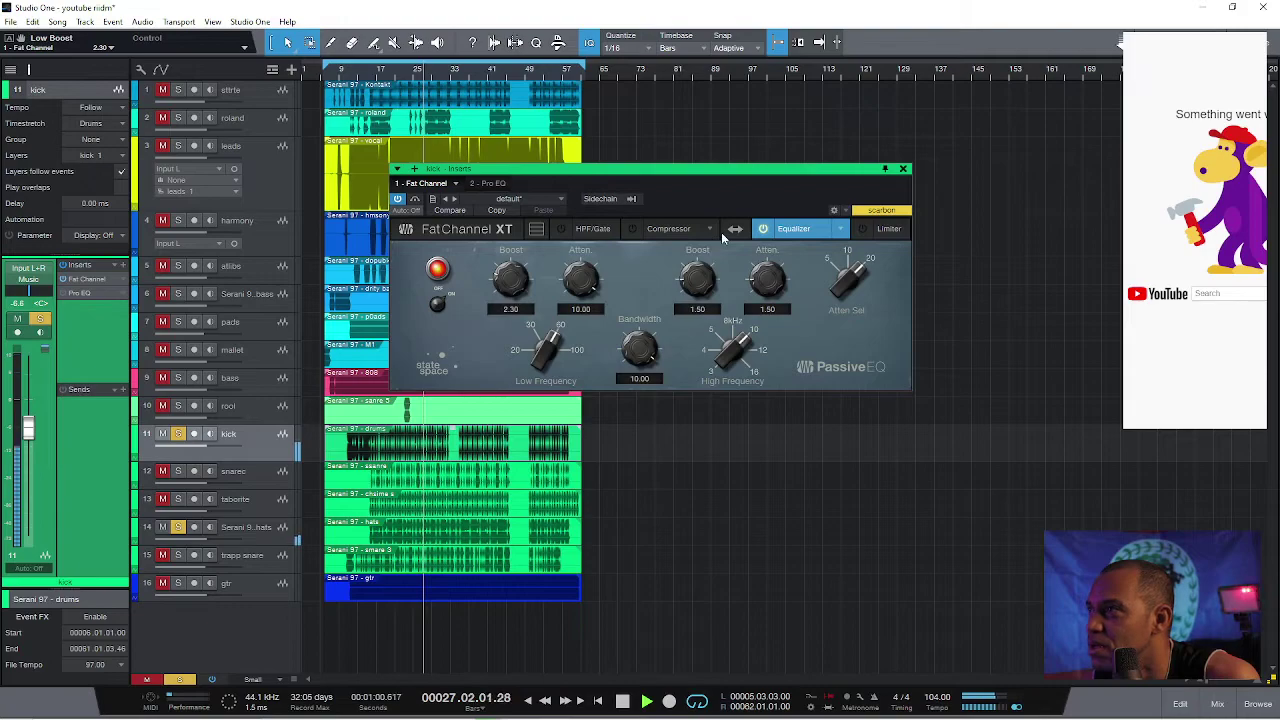
Step: Look over the Fat Channel's compressor models and switch its equalizer model from Passive to Standard
{"action": "left_click", "coordinate": [676, 231]}
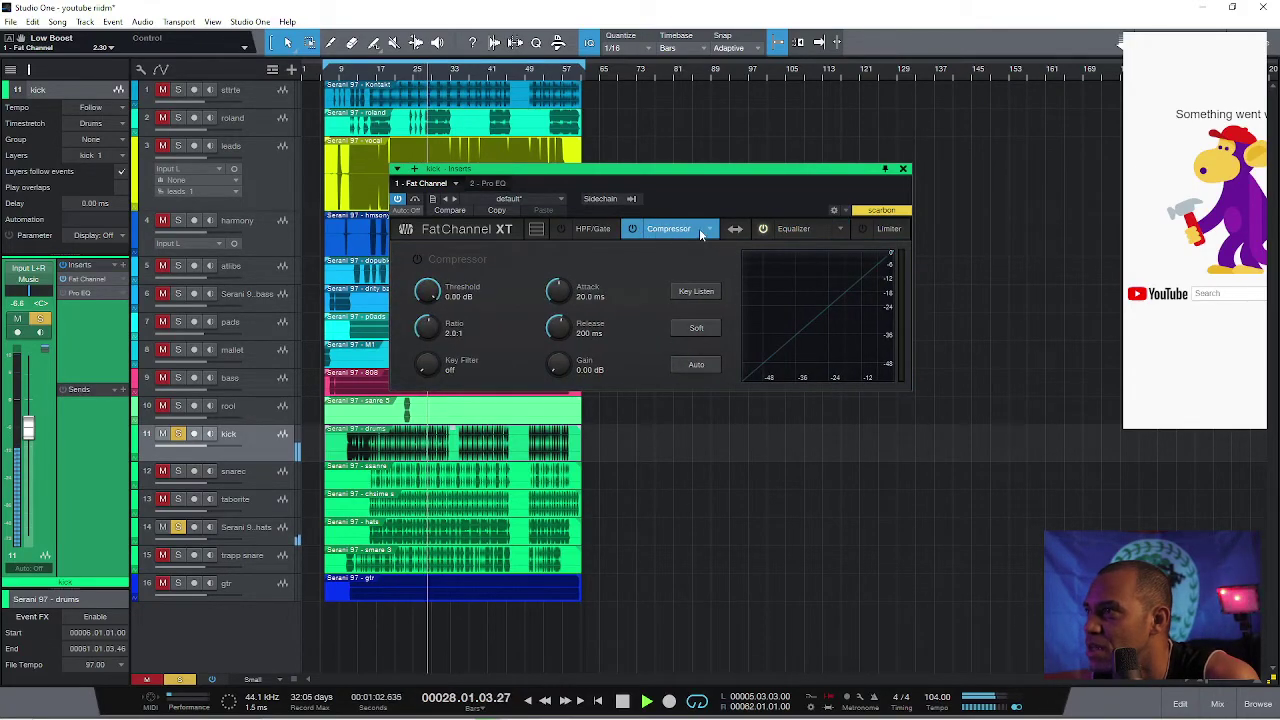
{"action": "left_click", "coordinate": [710, 229]}
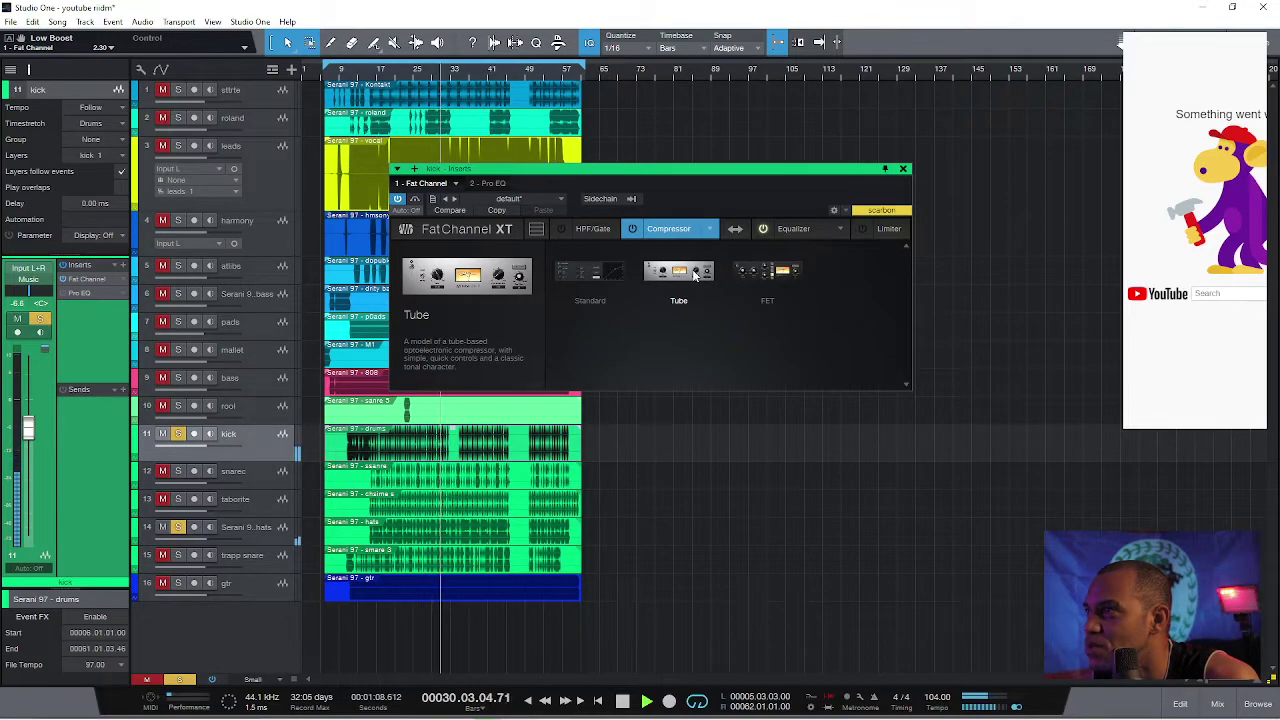
{"action": "left_click", "coordinate": [803, 229]}
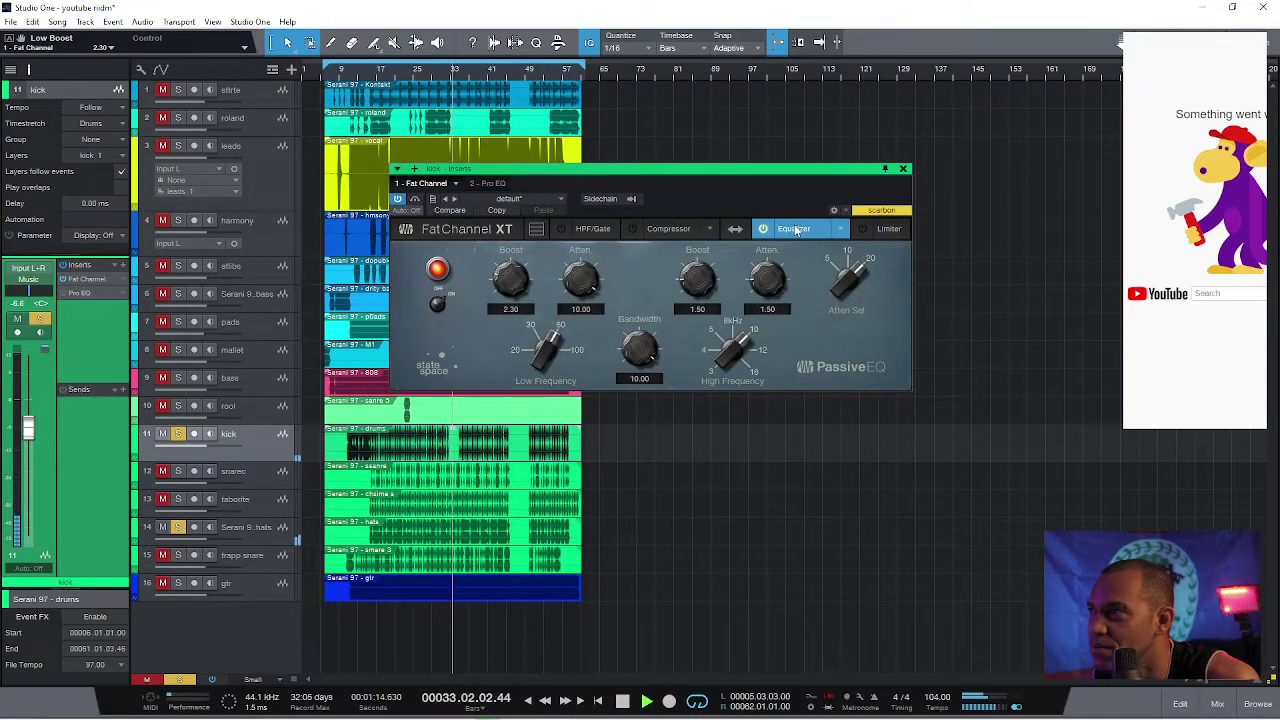
{"action": "left_click", "coordinate": [846, 229]}
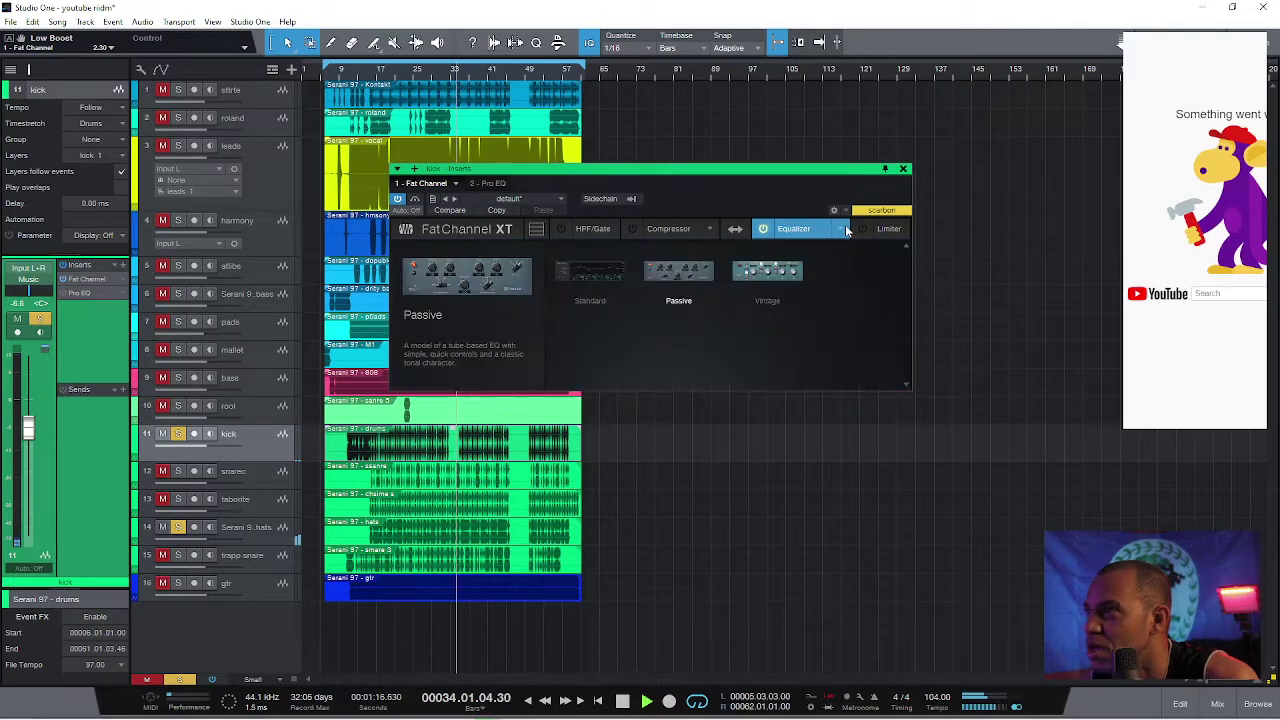
{"action": "left_click", "coordinate": [605, 272]}
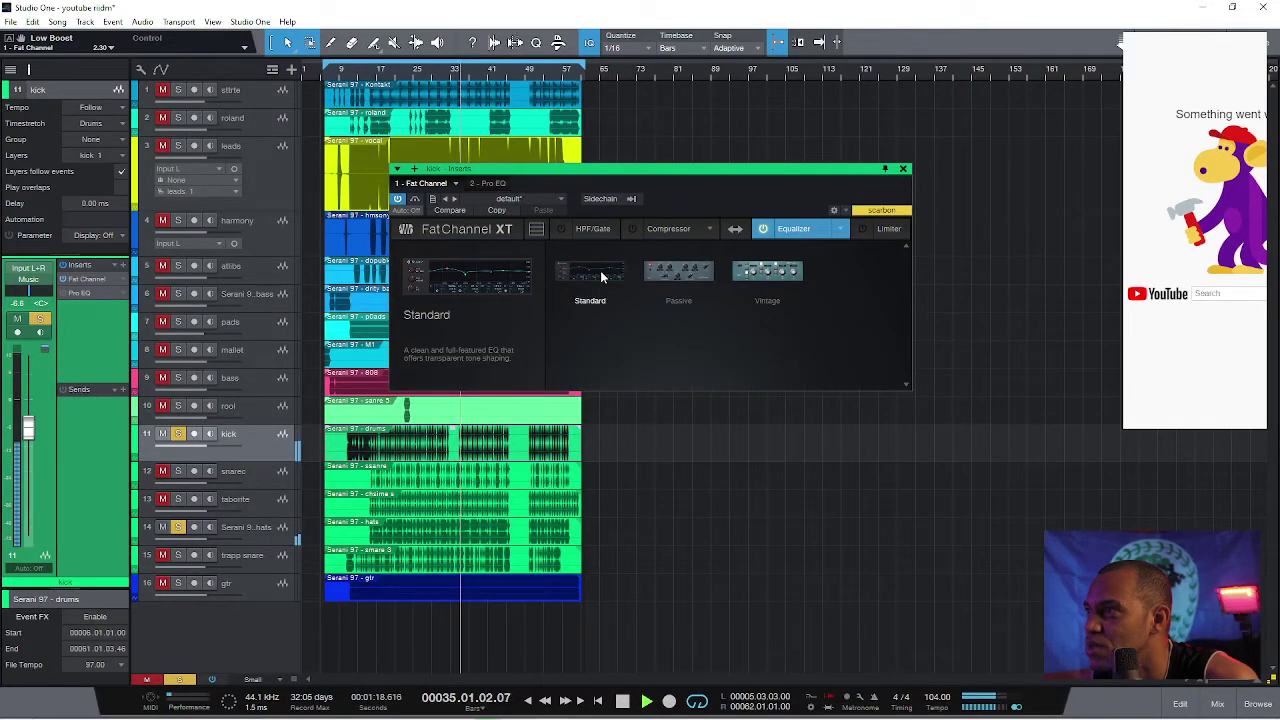
{"action": "left_click", "coordinate": [600, 270]}
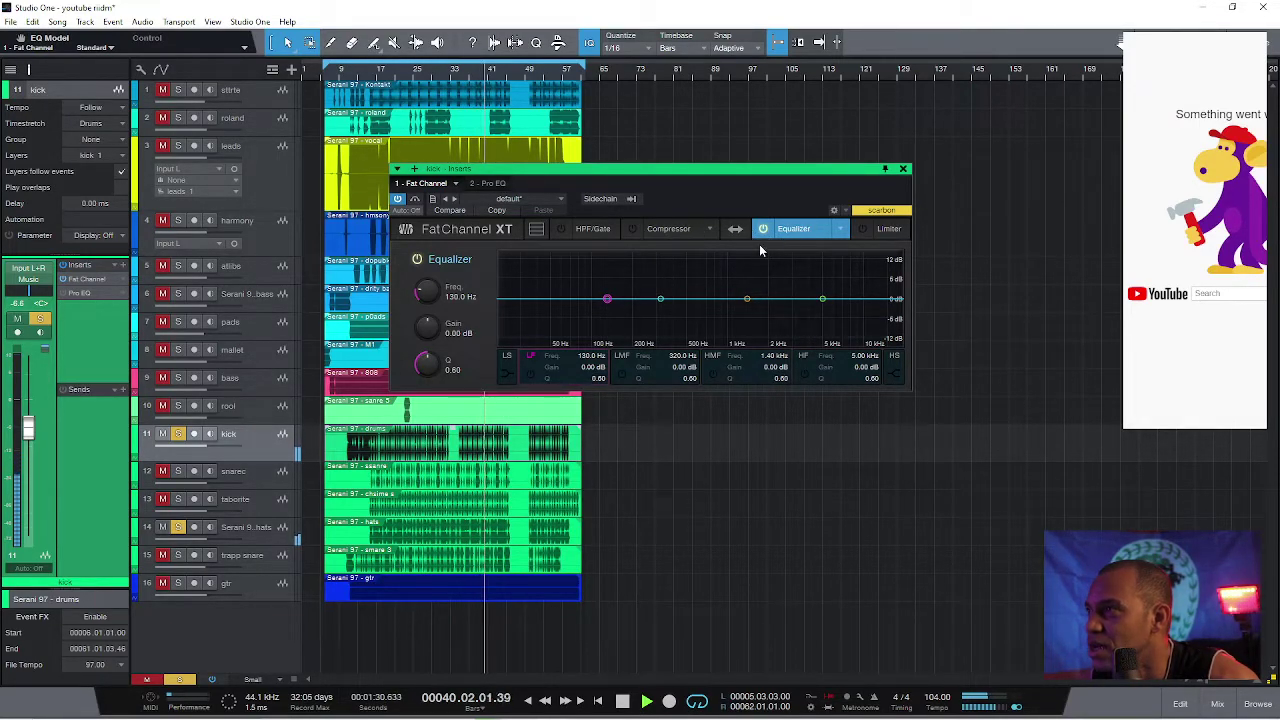
Step: Set the Standard EQ's low band to 63.25 Hz with 6.57 dB of gain and replay from about bar 17
{"action": "left_click", "coordinate": [660, 299]}
{"action": "left_click_drag", "start_coordinate": [603, 299], "coordinate": [562, 297]}
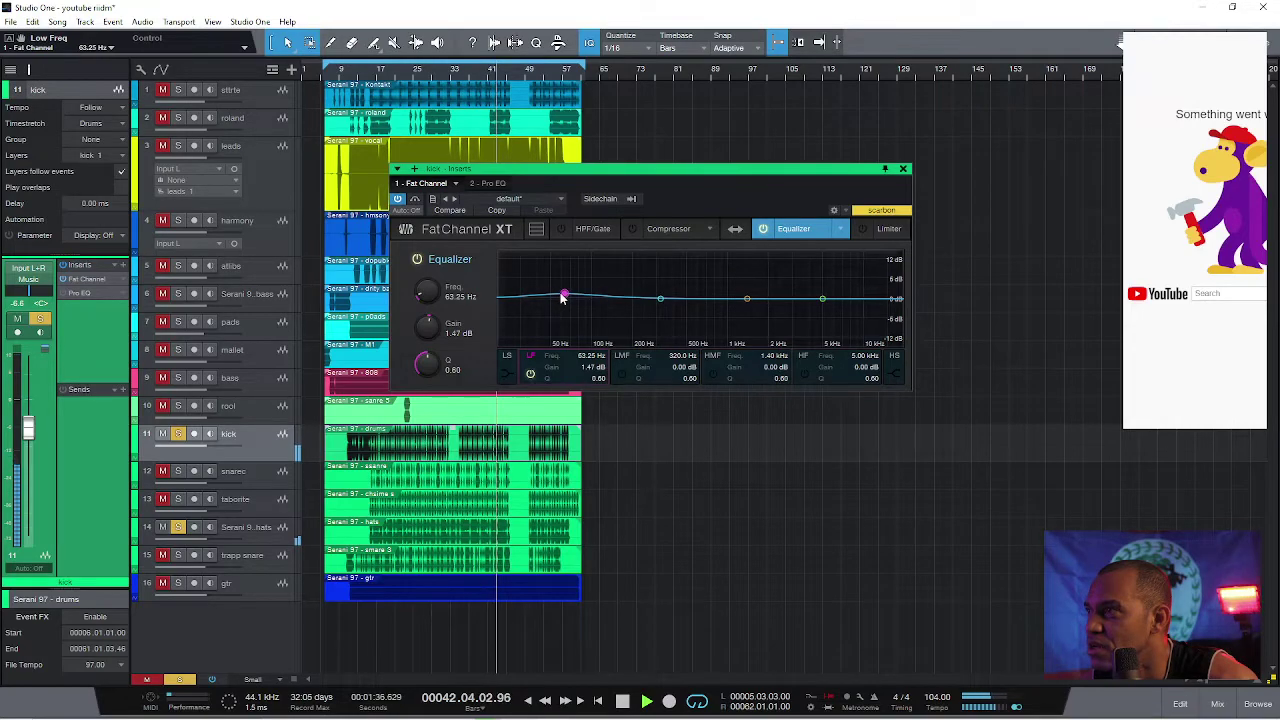
{"action": "left_click_drag", "start_coordinate": [426, 334], "coordinate": [420, 298]}
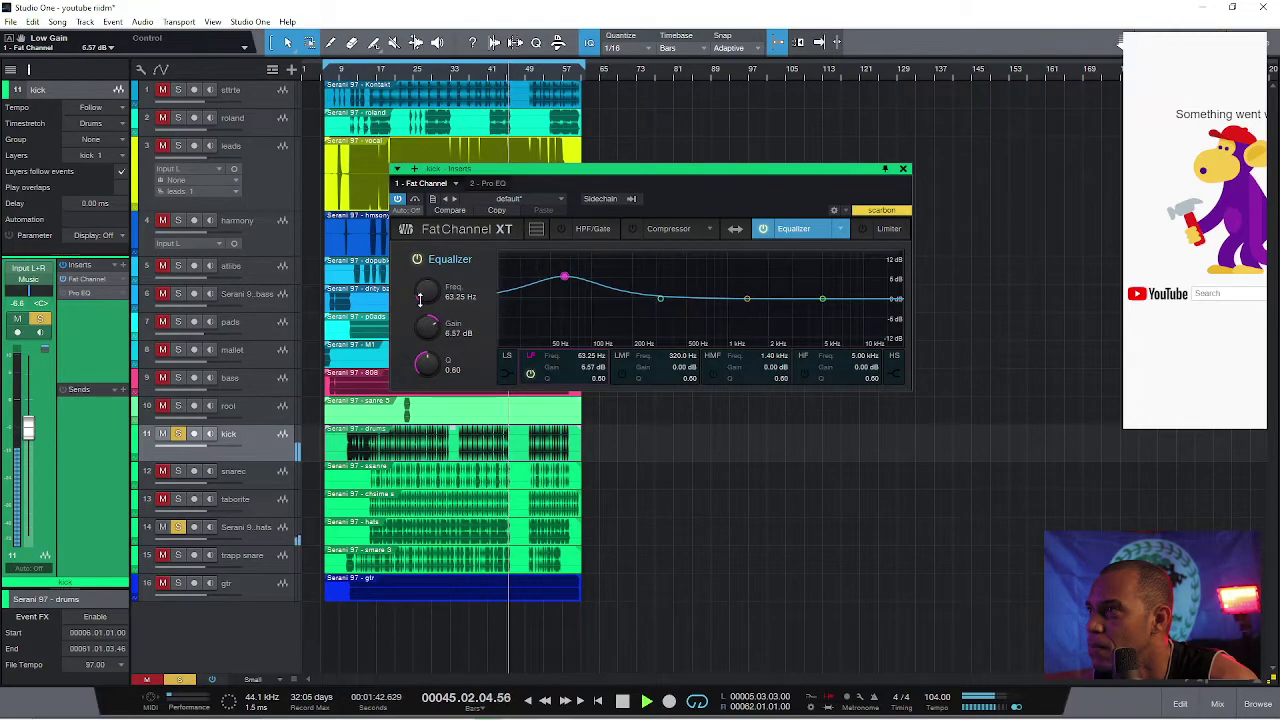
{"action": "left_click", "coordinate": [381, 72]}
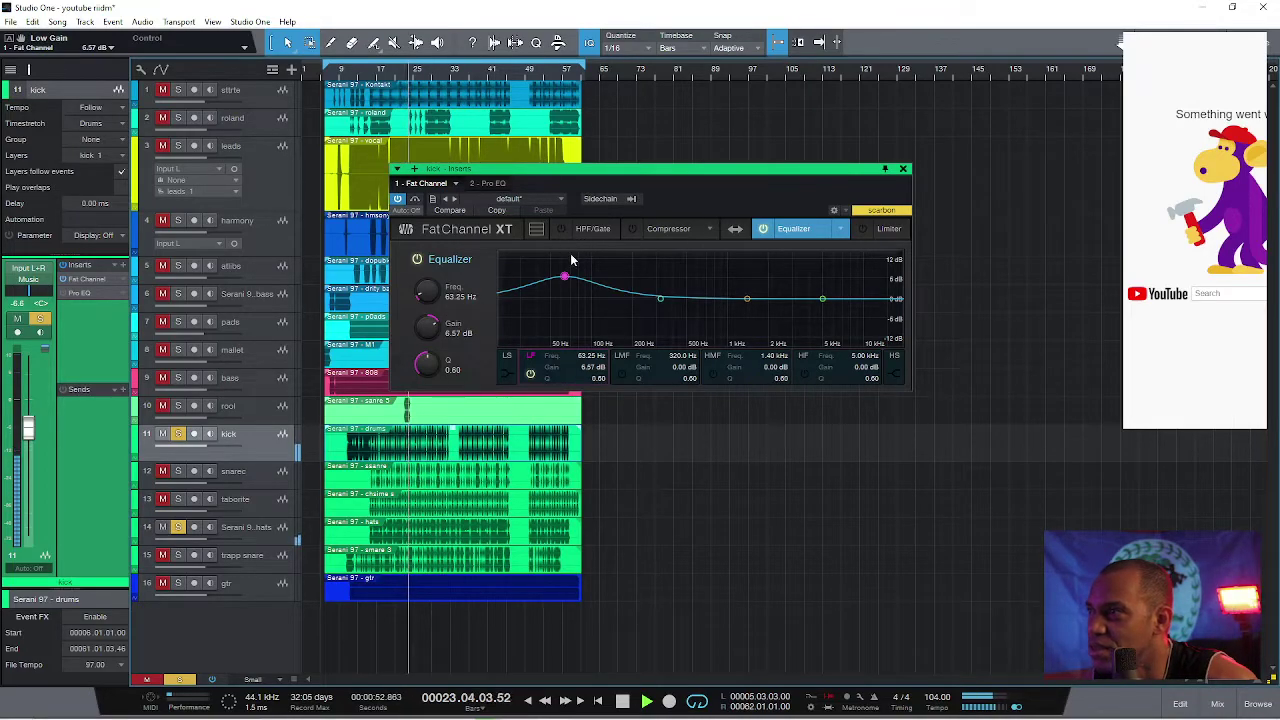
Step: Set the EQ's high-mid band to 445.7 Hz with -5.59 dB of gain, and compare the kick with Fat Channel bypassed and active
{"action": "right_click", "coordinate": [765, 229]}
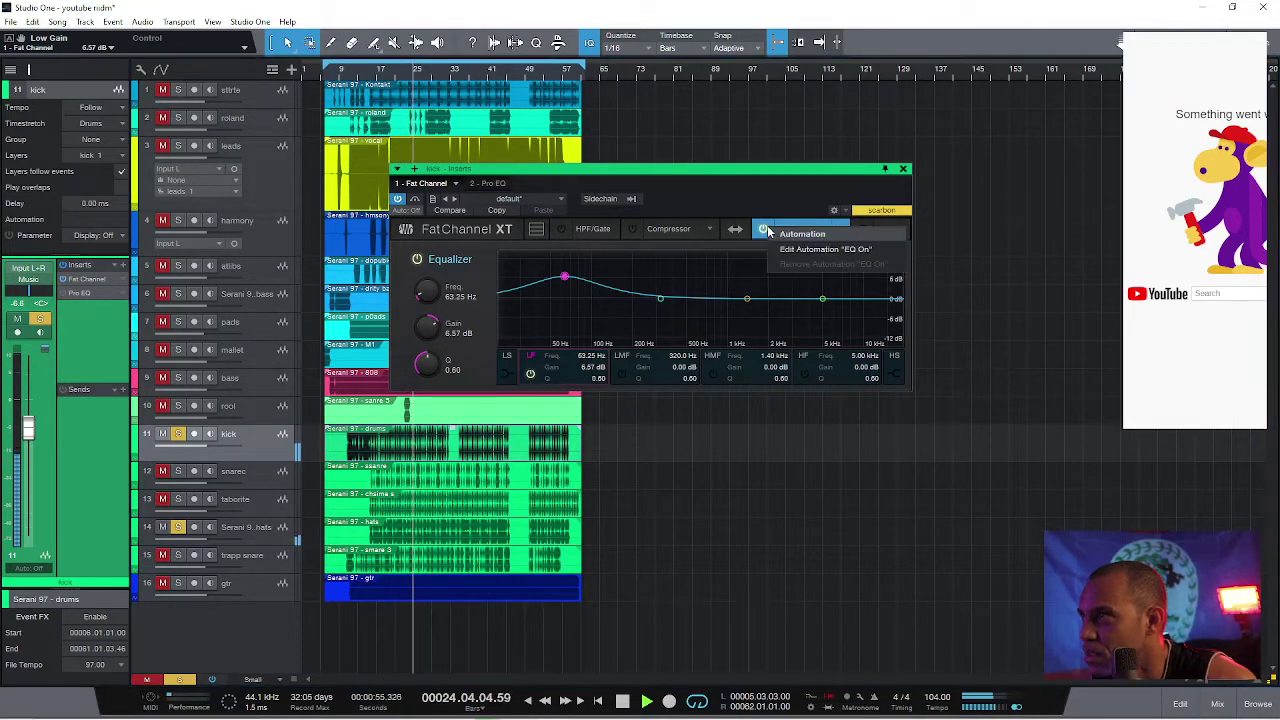
{"action": "left_click", "coordinate": [746, 302]}
{"action": "left_click_drag", "start_coordinate": [746, 300], "coordinate": [680, 321]}
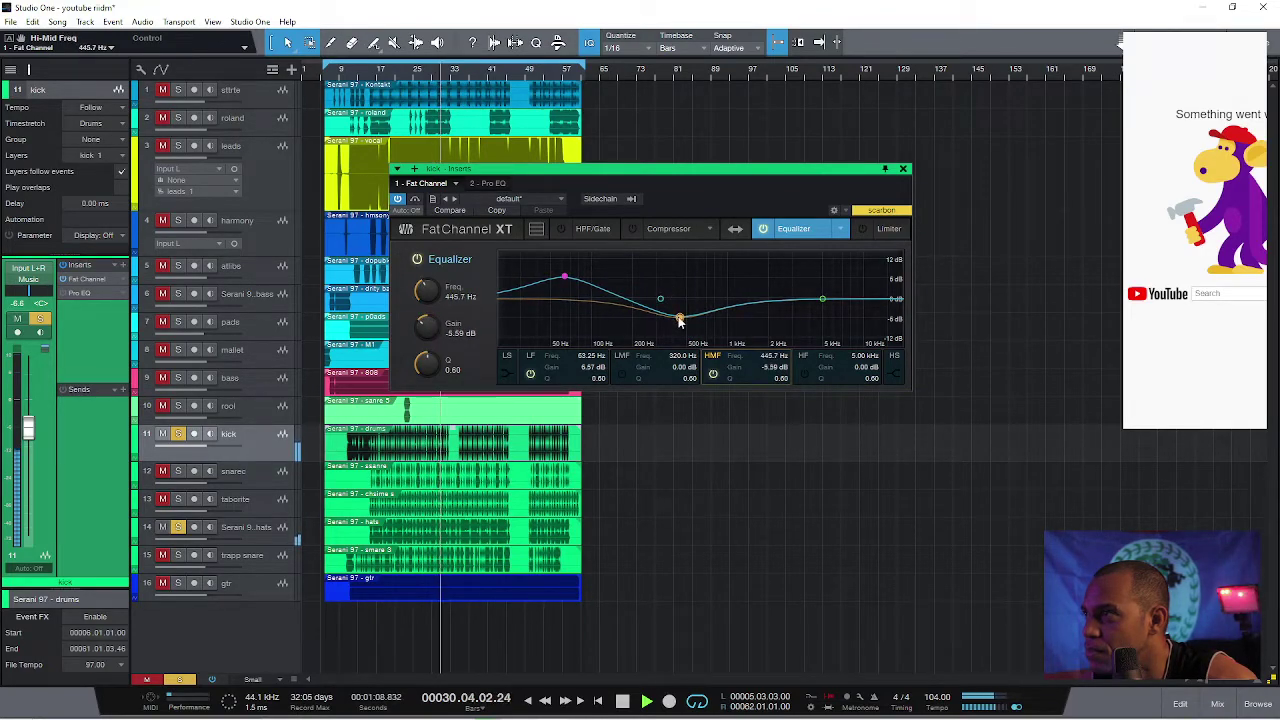
{"action": "right_click", "coordinate": [416, 200]}
{"action": "right_click", "coordinate": [413, 201]}
{"action": "left_click", "coordinate": [413, 201]}
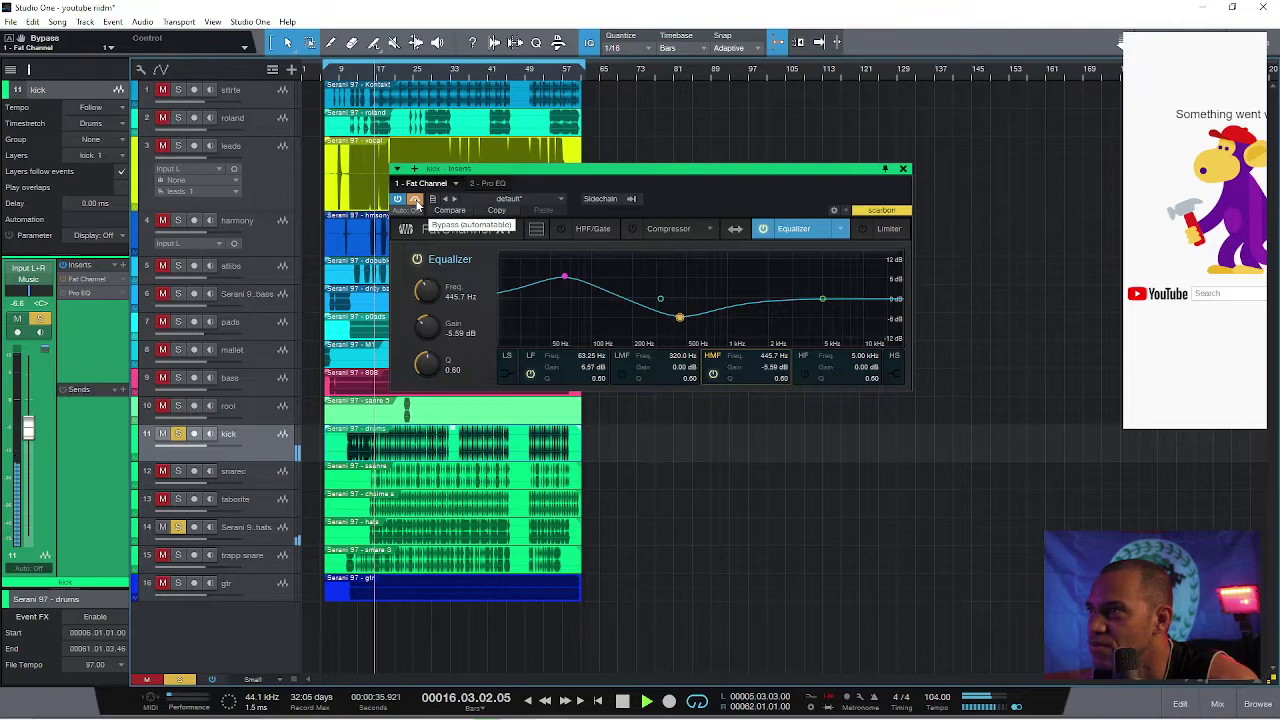
{"action": "left_click", "coordinate": [416, 200]}
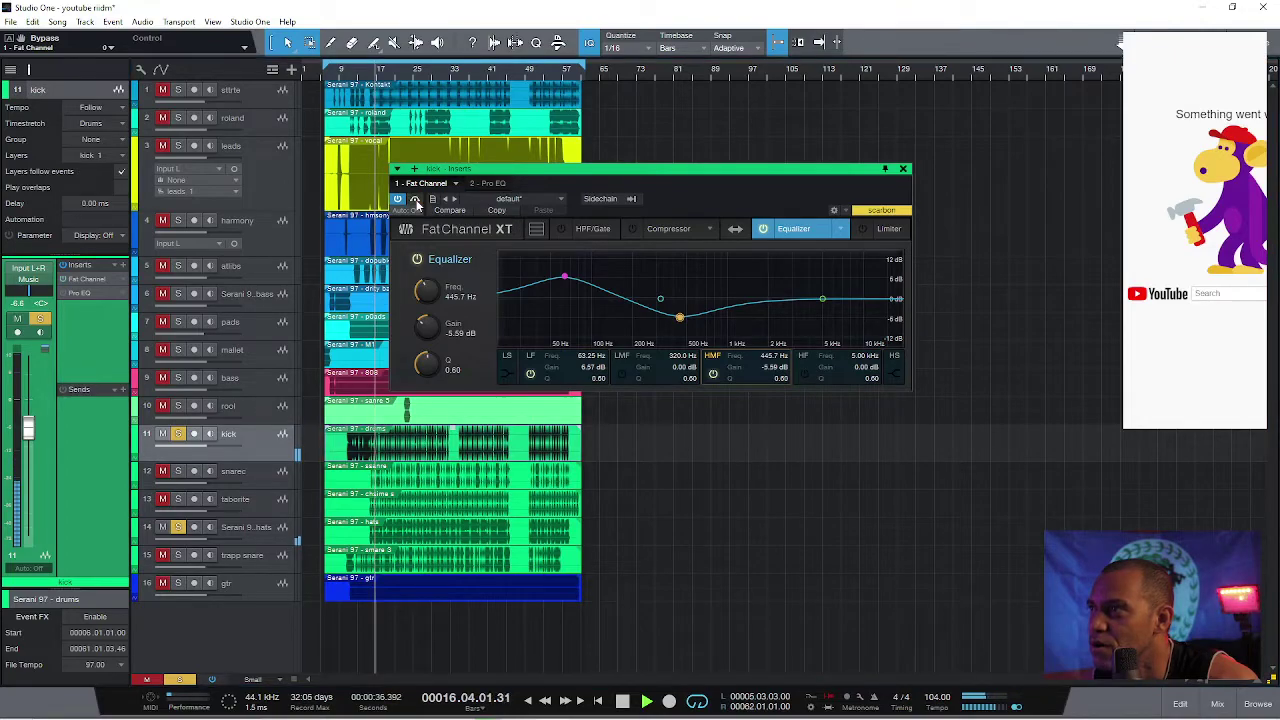
Step: Enable the kick's compressor with a 2.1:1 ratio and -18.20 dB threshold, toggling it off and on to compare
{"action": "left_click", "coordinate": [668, 229]}
{"action": "left_click", "coordinate": [632, 229]}
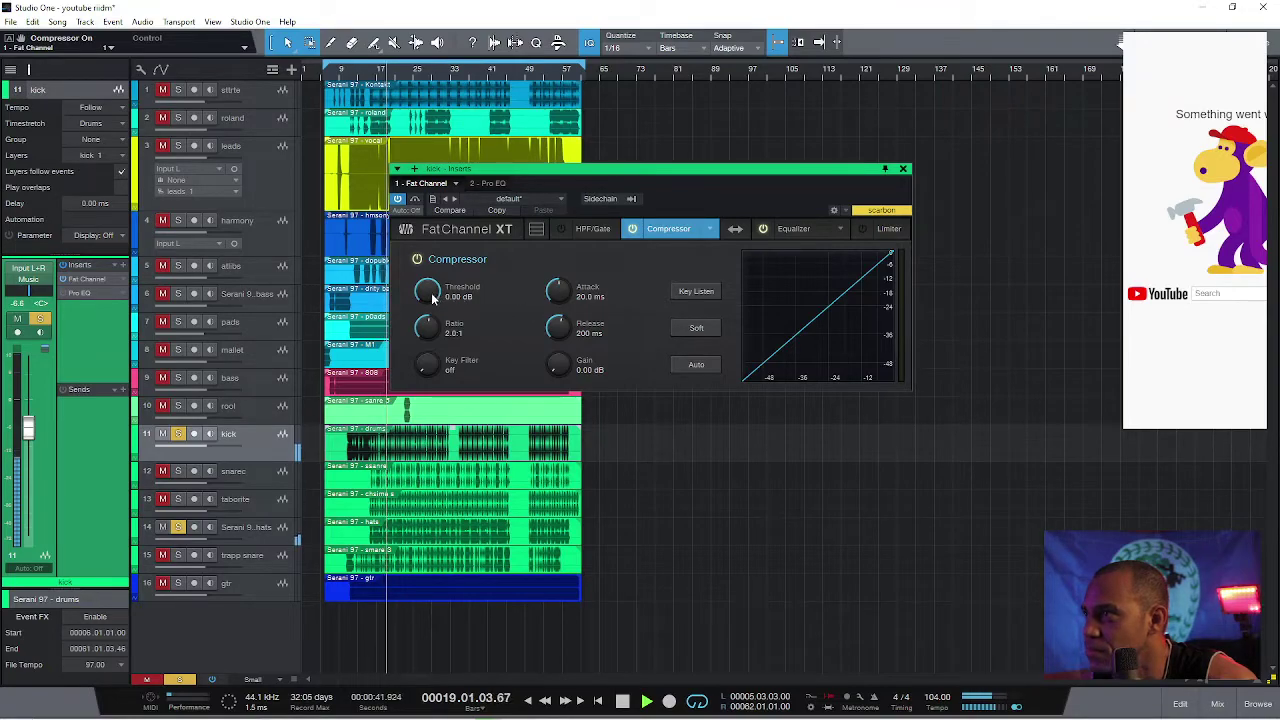
{"action": "mouse_move", "coordinate": [431, 327]}
{"action": "left_mouse_down"}
{"action": "mouse_move", "coordinate": [427, 300]}
{"action": "mouse_move", "coordinate": [426, 318]}
{"action": "left_mouse_up"}
{"action": "left_click", "coordinate": [418, 260]}
{"action": "left_click", "coordinate": [418, 260]}
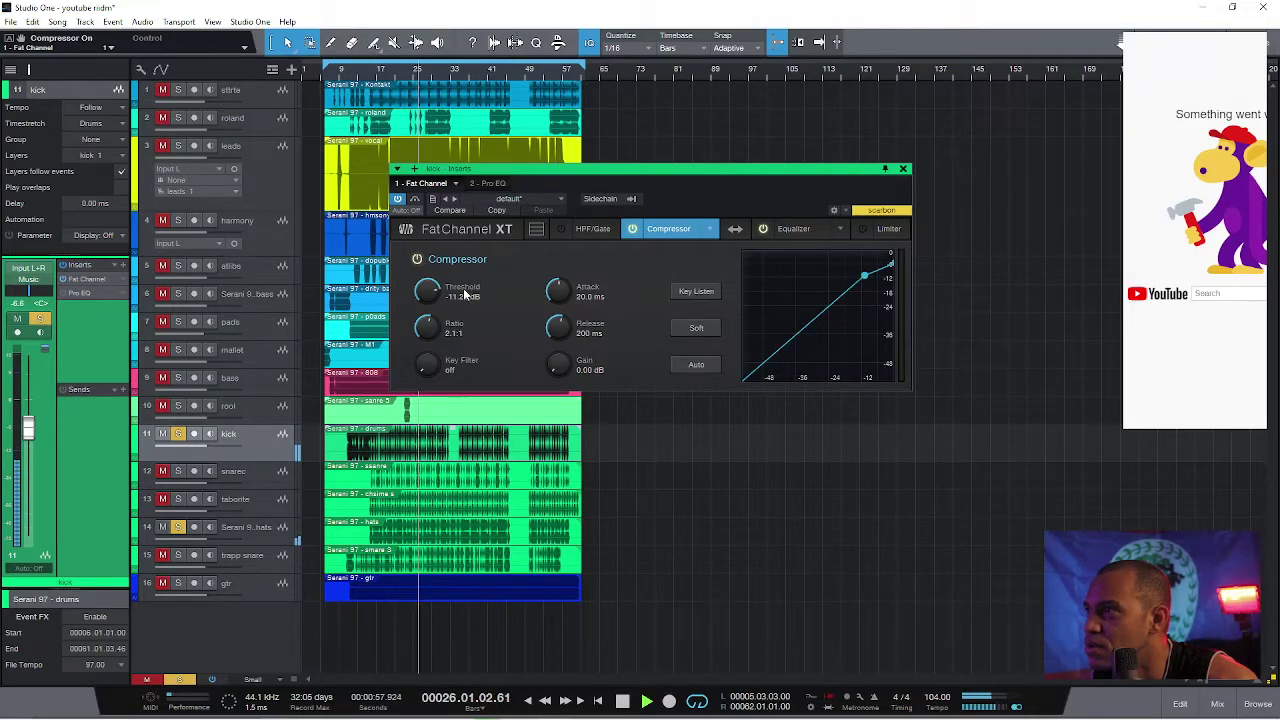
{"action": "mouse_move", "coordinate": [430, 288]}
{"action": "left_mouse_down"}
{"action": "mouse_move", "coordinate": [441, 323]}
{"action": "mouse_move", "coordinate": [428, 291]}
{"action": "mouse_move", "coordinate": [431, 301]}
{"action": "left_mouse_up"}
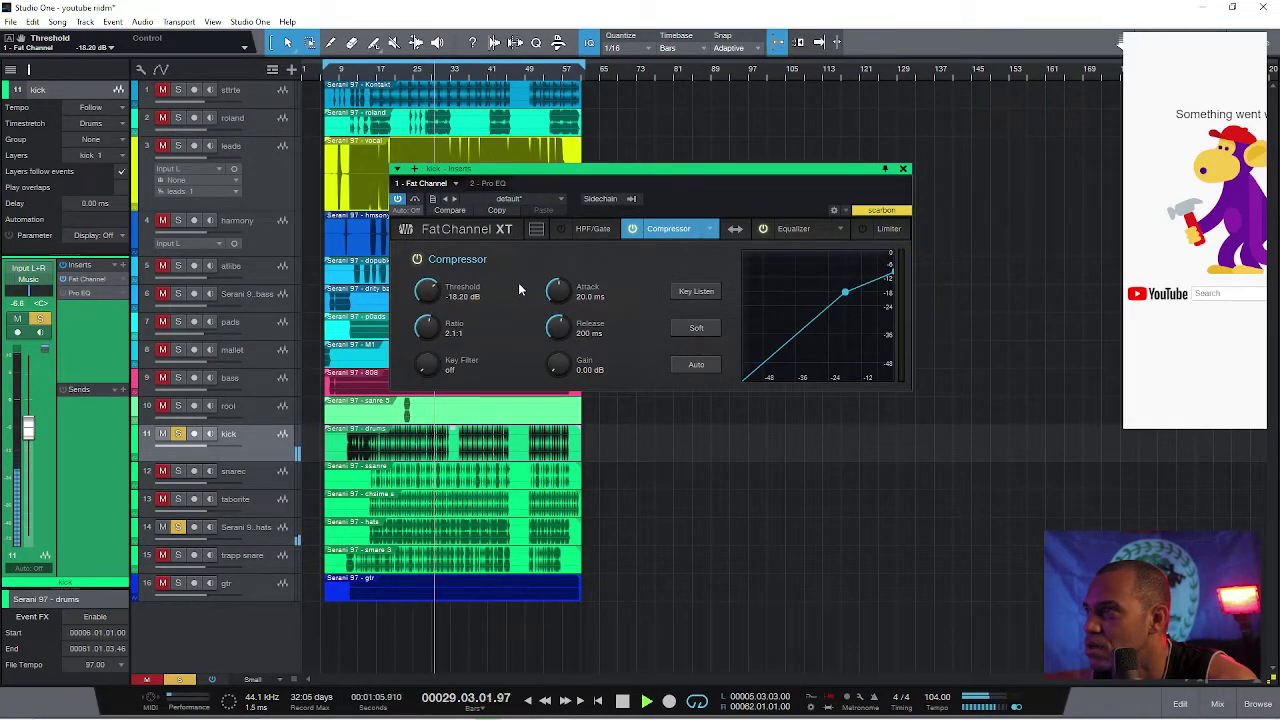
{"action": "left_click", "coordinate": [418, 260]}
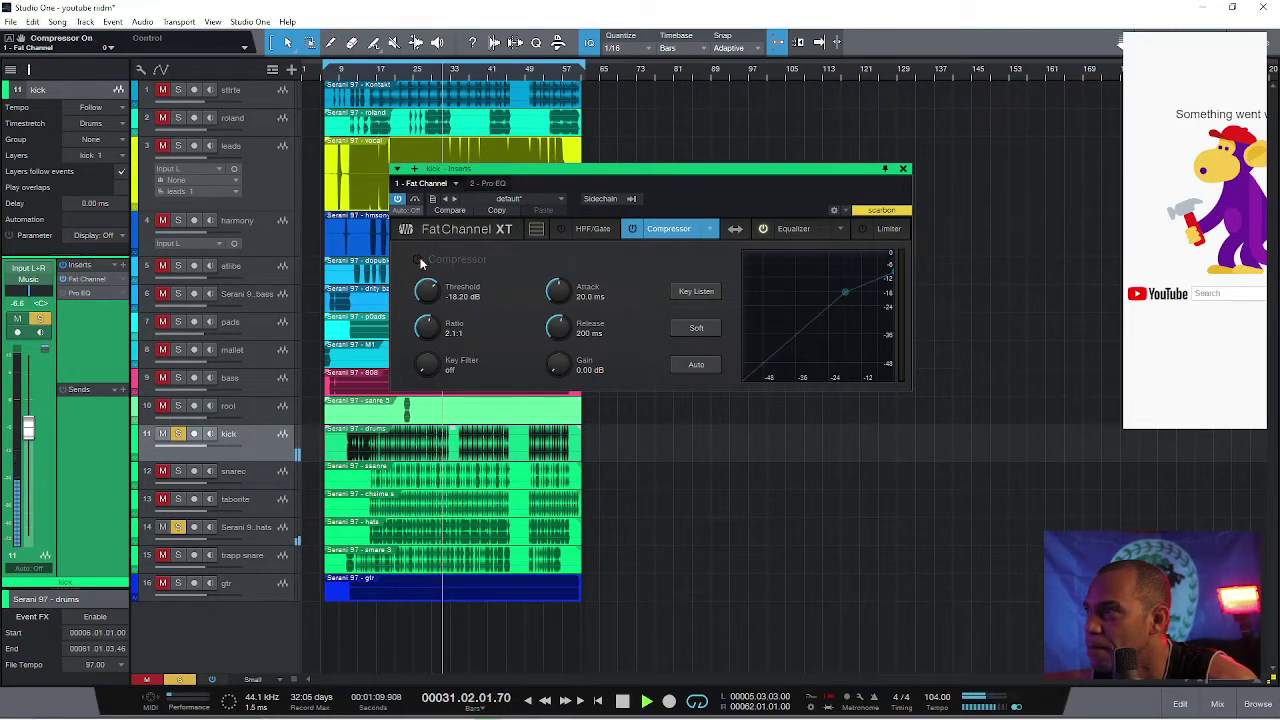
{"action": "left_click", "coordinate": [418, 260]}
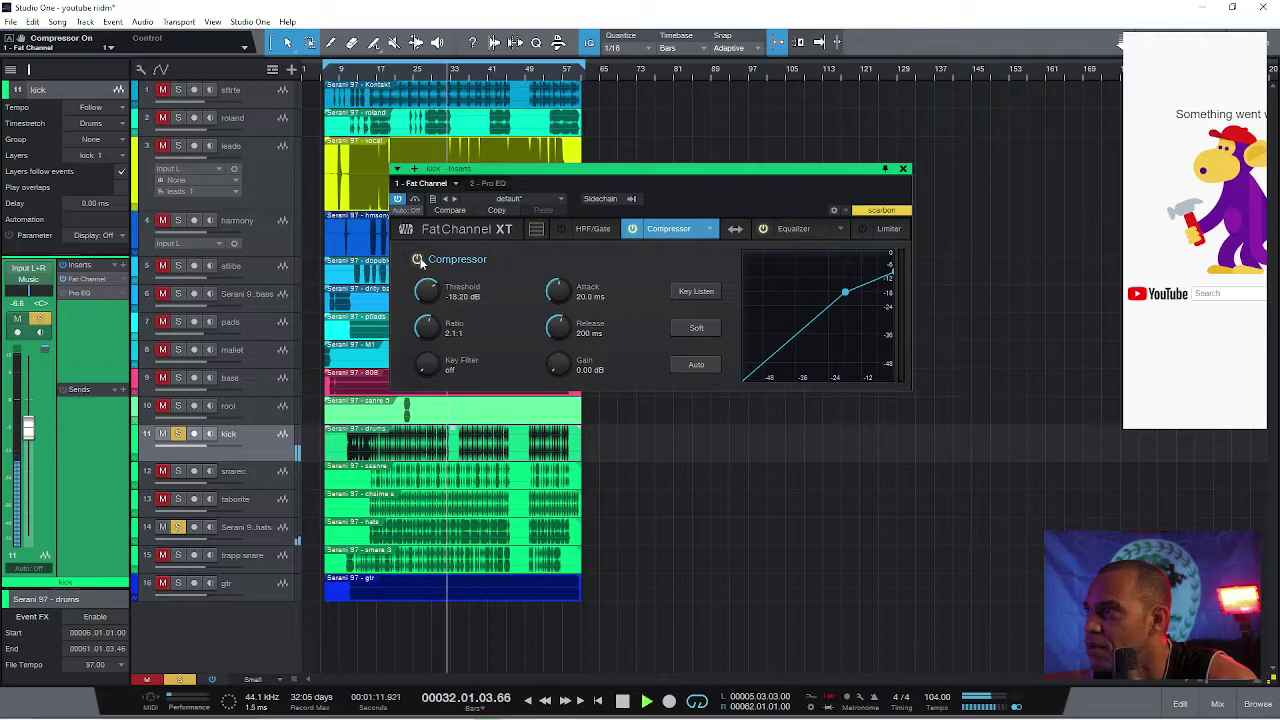
Step: Set the compressor's attack to 25.0 ms and release to 2.50 ms while replaying from about bar 25
{"action": "left_click_drag", "start_coordinate": [563, 291], "coordinate": [562, 295]}
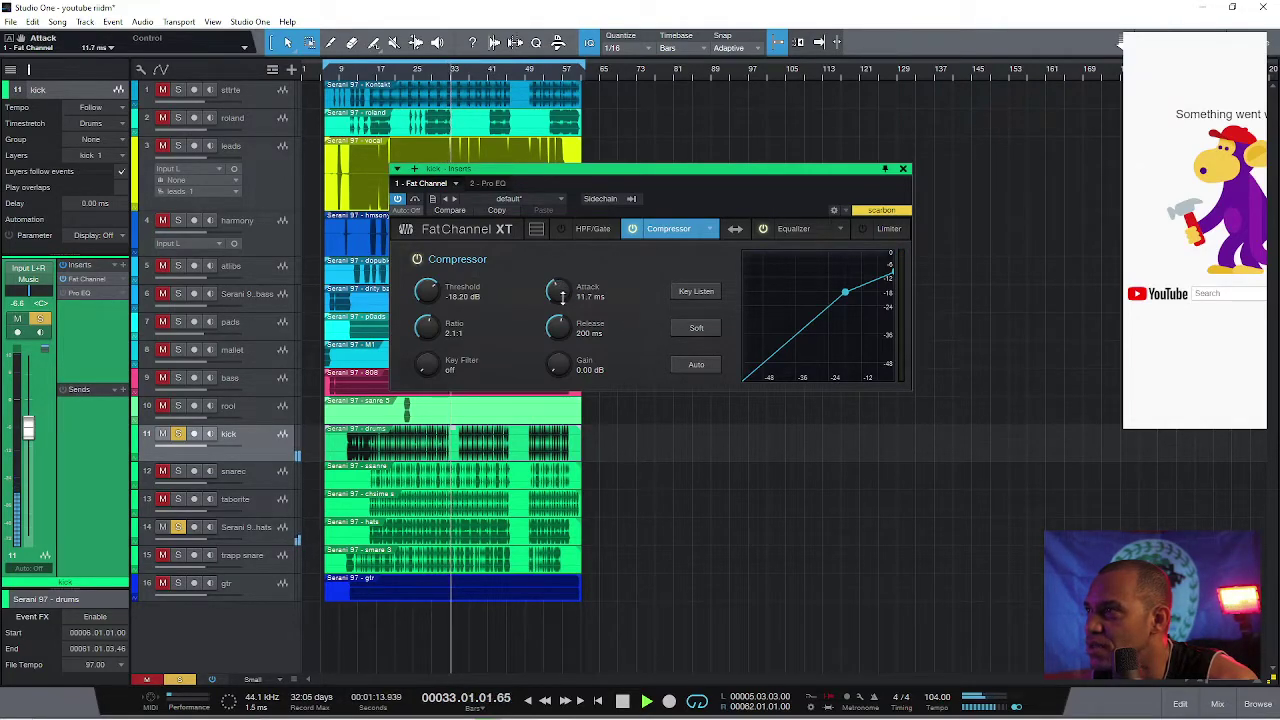
{"action": "left_click_drag", "start_coordinate": [568, 339], "coordinate": [568, 348]}
{"action": "left_click", "coordinate": [418, 70]}
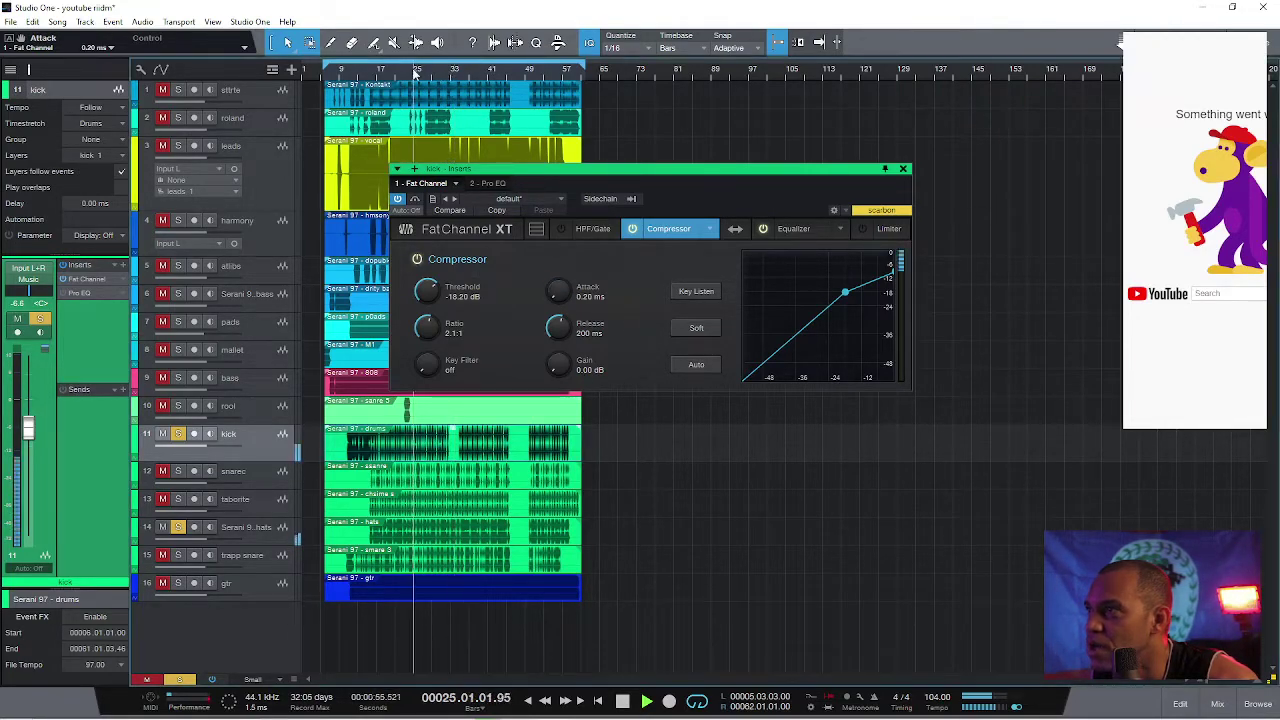
{"action": "left_click_drag", "start_coordinate": [563, 291], "coordinate": [551, 146]}
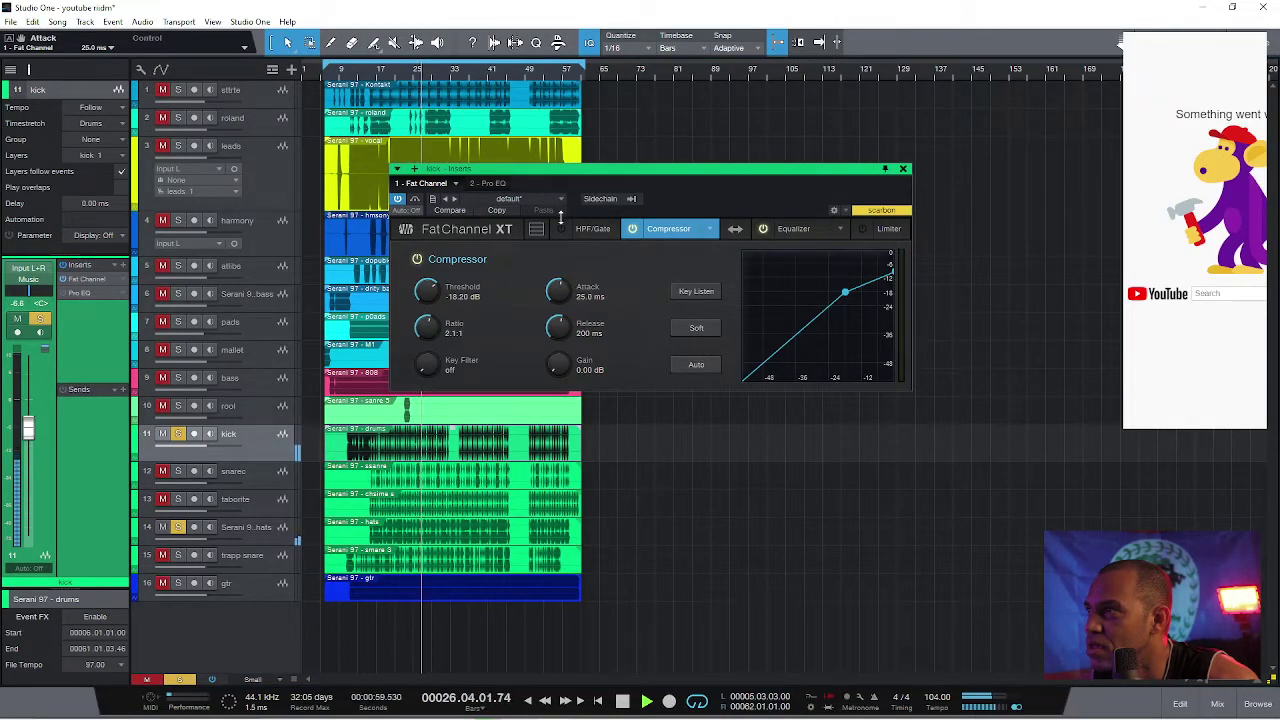
{"action": "left_click_drag", "start_coordinate": [565, 321], "coordinate": [616, 503]}
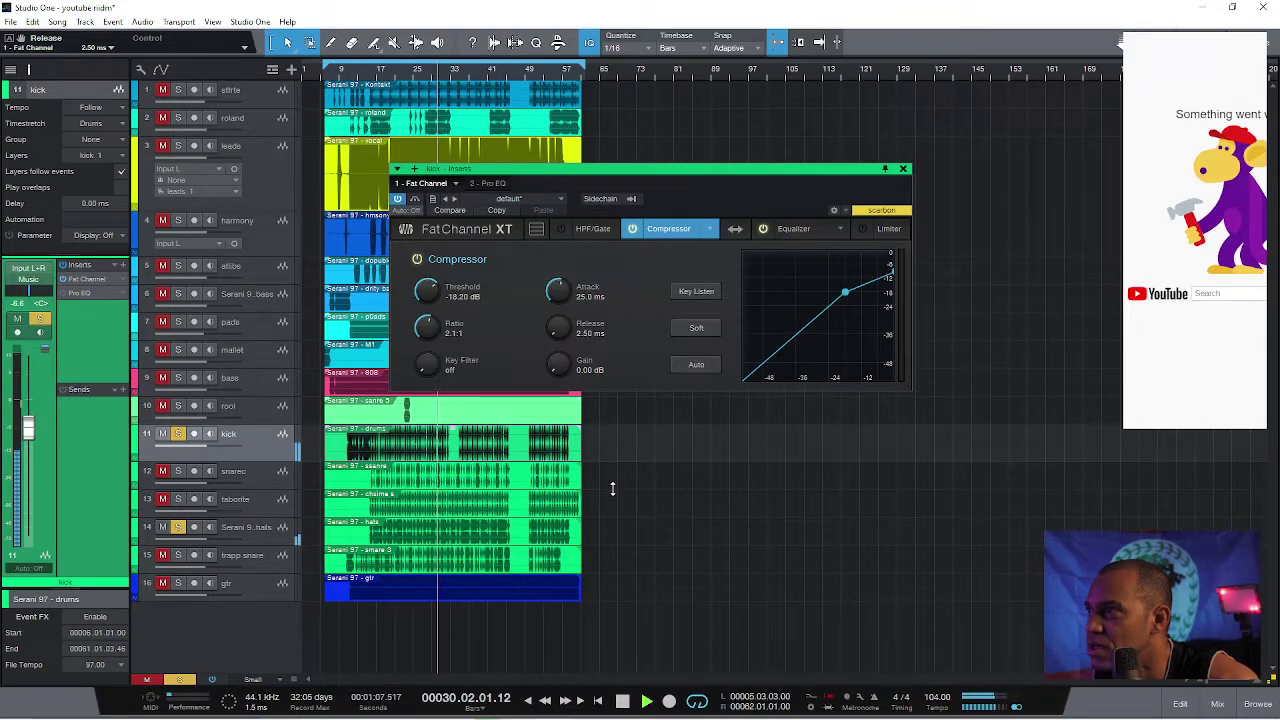
Step: Set the kick compressor's release to 8.29 ms and compare the sound with the compressor off and on
{"action": "left_click_drag", "start_coordinate": [606, 463], "coordinate": [589, 412]}
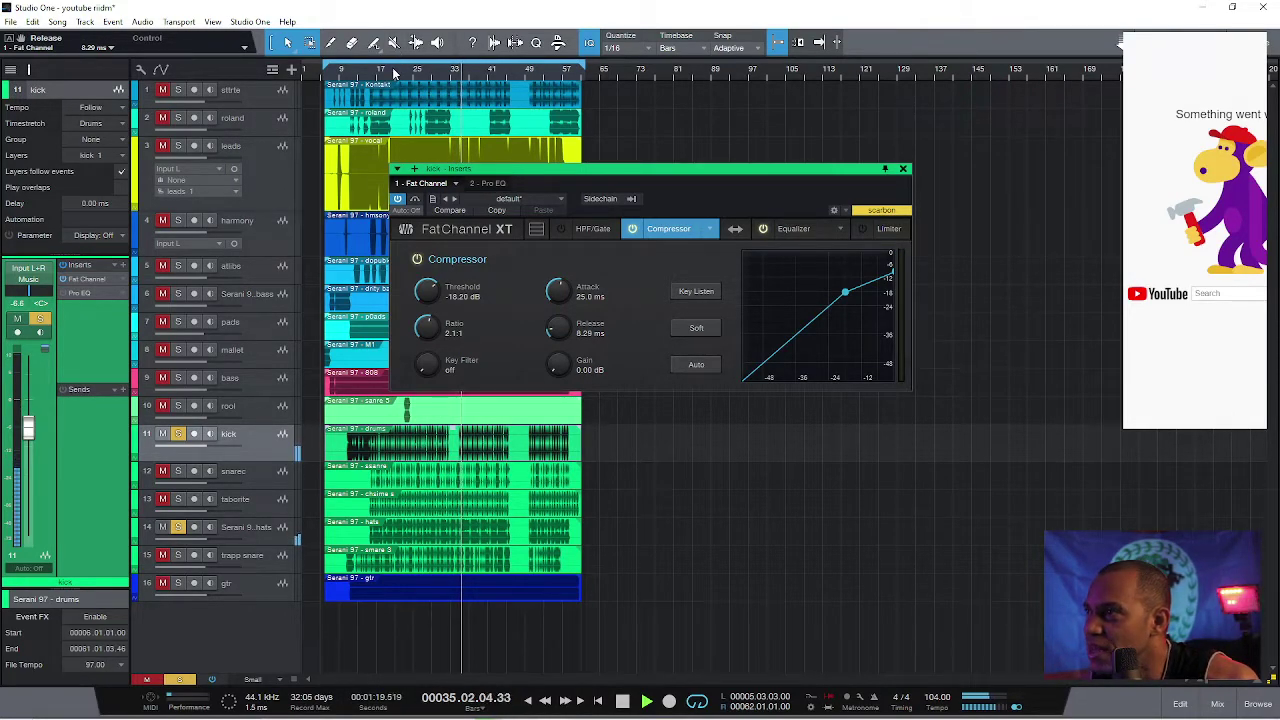
{"action": "left_click", "coordinate": [418, 262]}
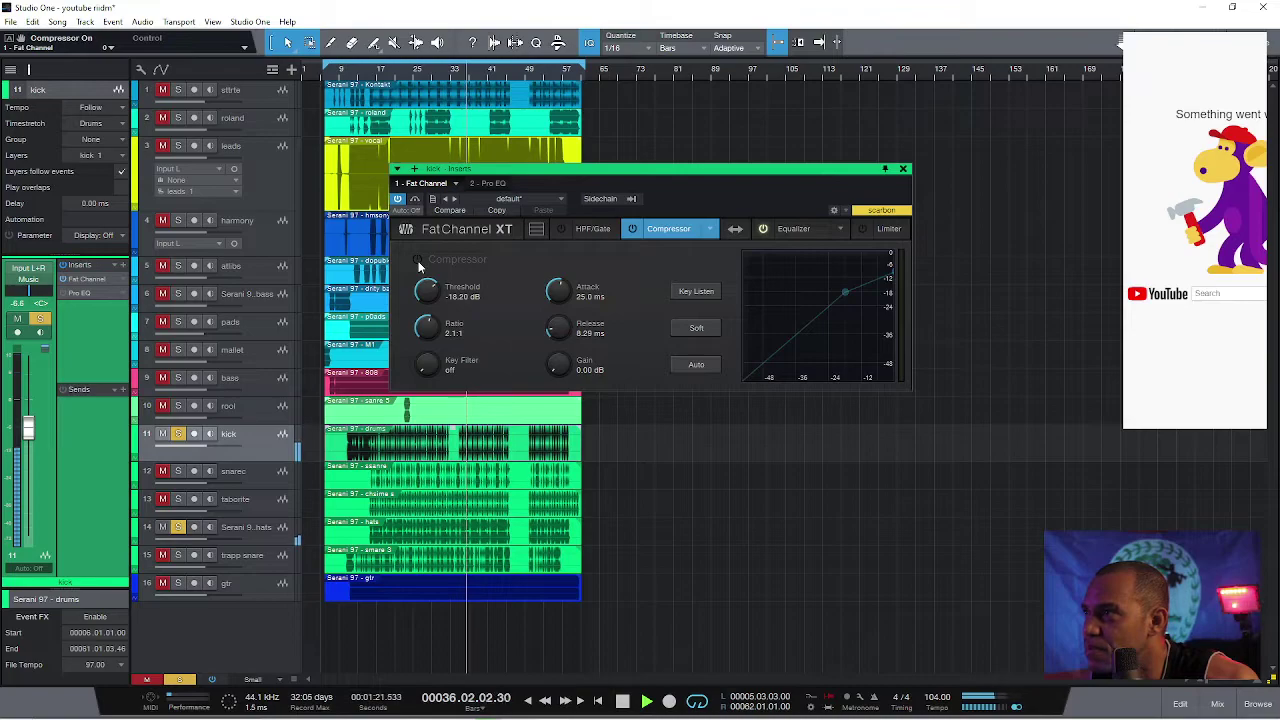
{"action": "left_click", "coordinate": [418, 262]}
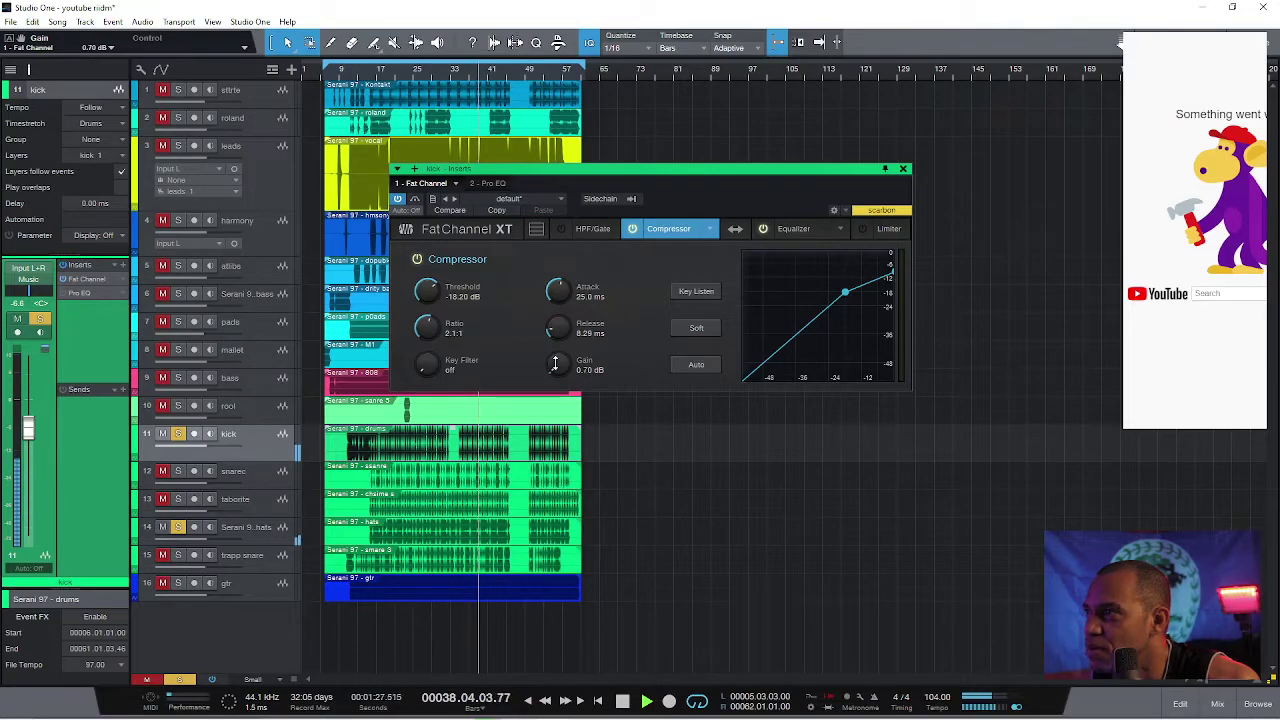
Step: Set the kick compressor's gain to 0.98 dB, solo the snare, and replay from about bar 21 while reviewing the kick's EQ and compressor
{"action": "left_click_drag", "start_coordinate": [555, 363], "coordinate": [555, 362]}
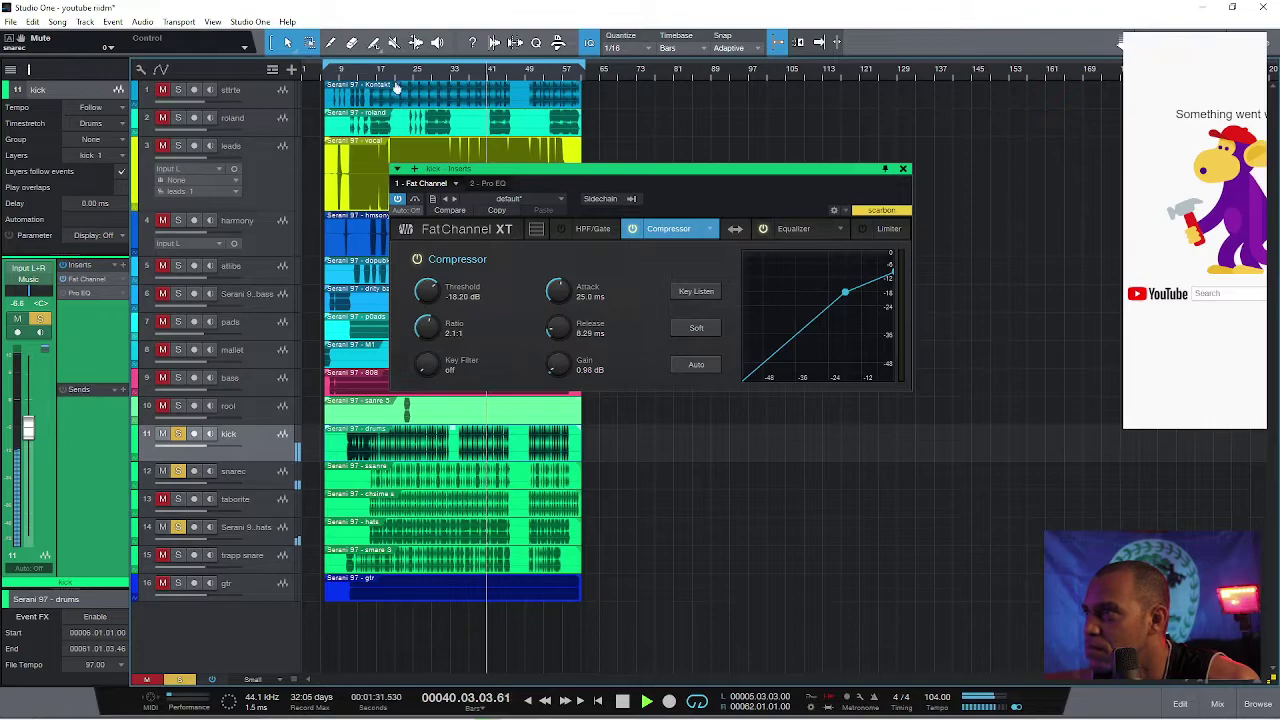
{"action": "left_click", "coordinate": [398, 75]}
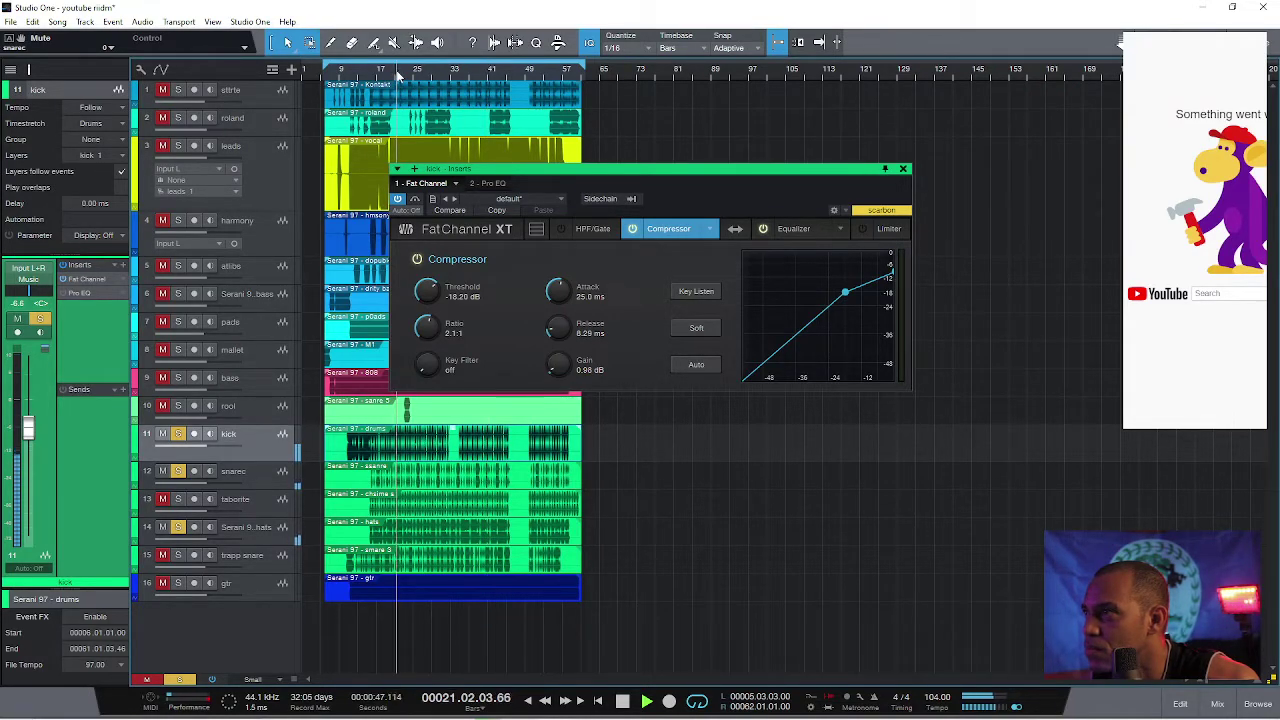
{"action": "left_click", "coordinate": [793, 229]}
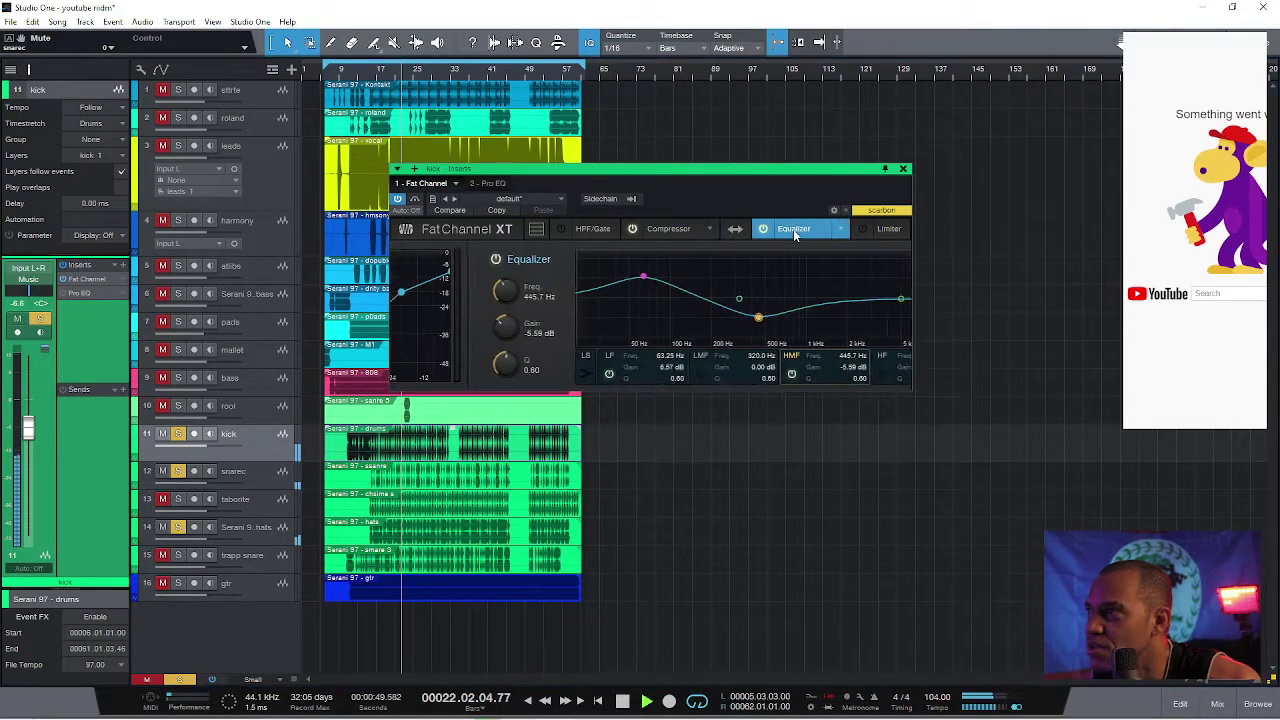
{"action": "left_click", "coordinate": [670, 231]}
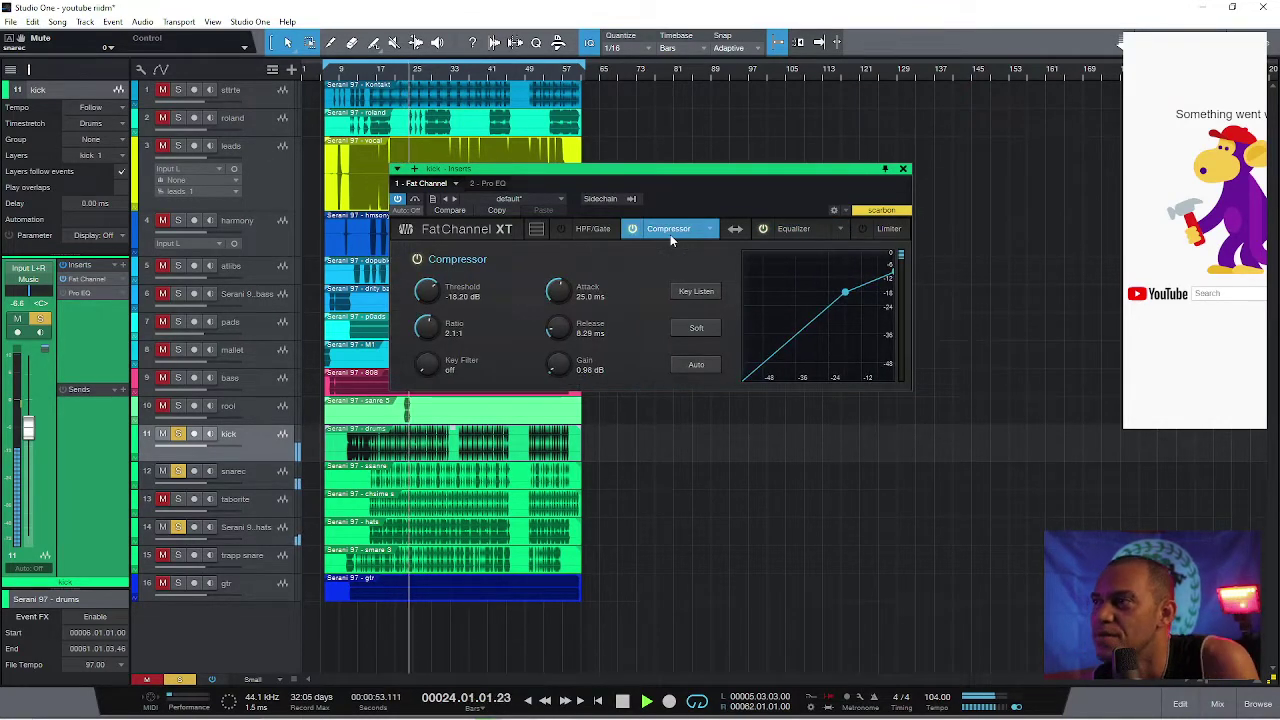
Step: Replace the snare track's existing Fat Channel insert with a fresh Fat Channel
{"action": "left_click", "coordinate": [279, 478]}
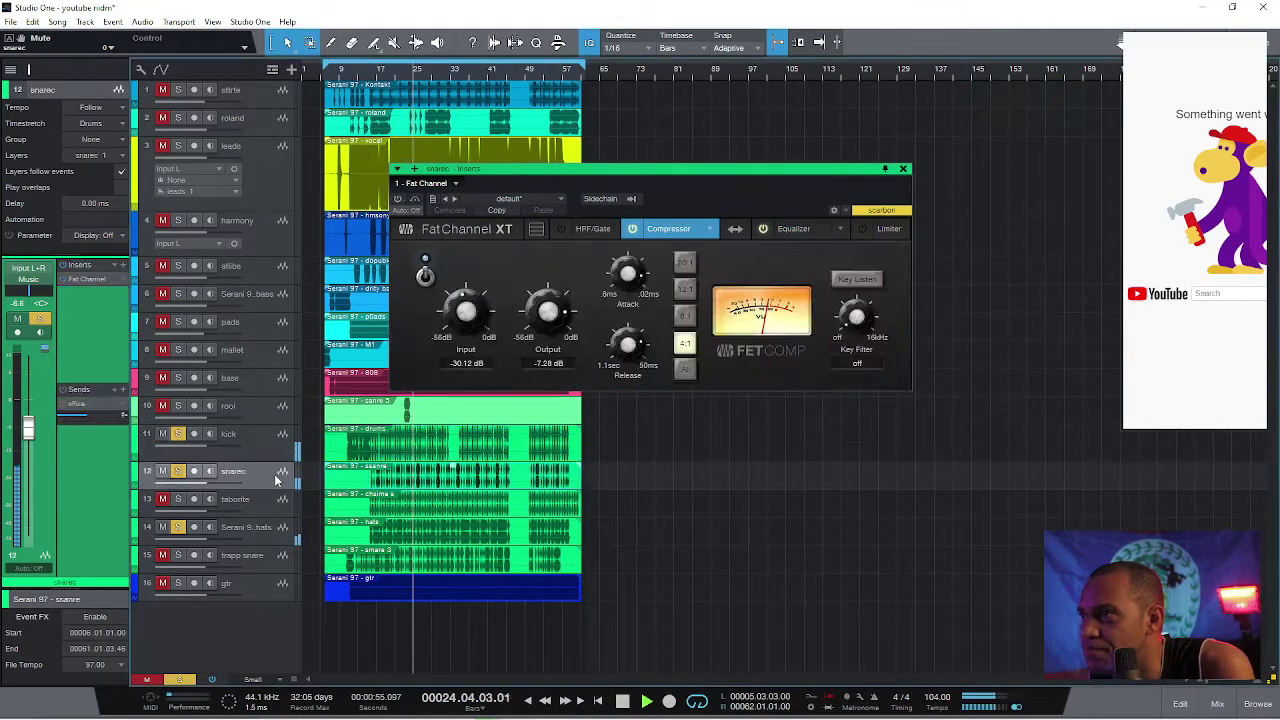
{"action": "right_click", "coordinate": [121, 282]}
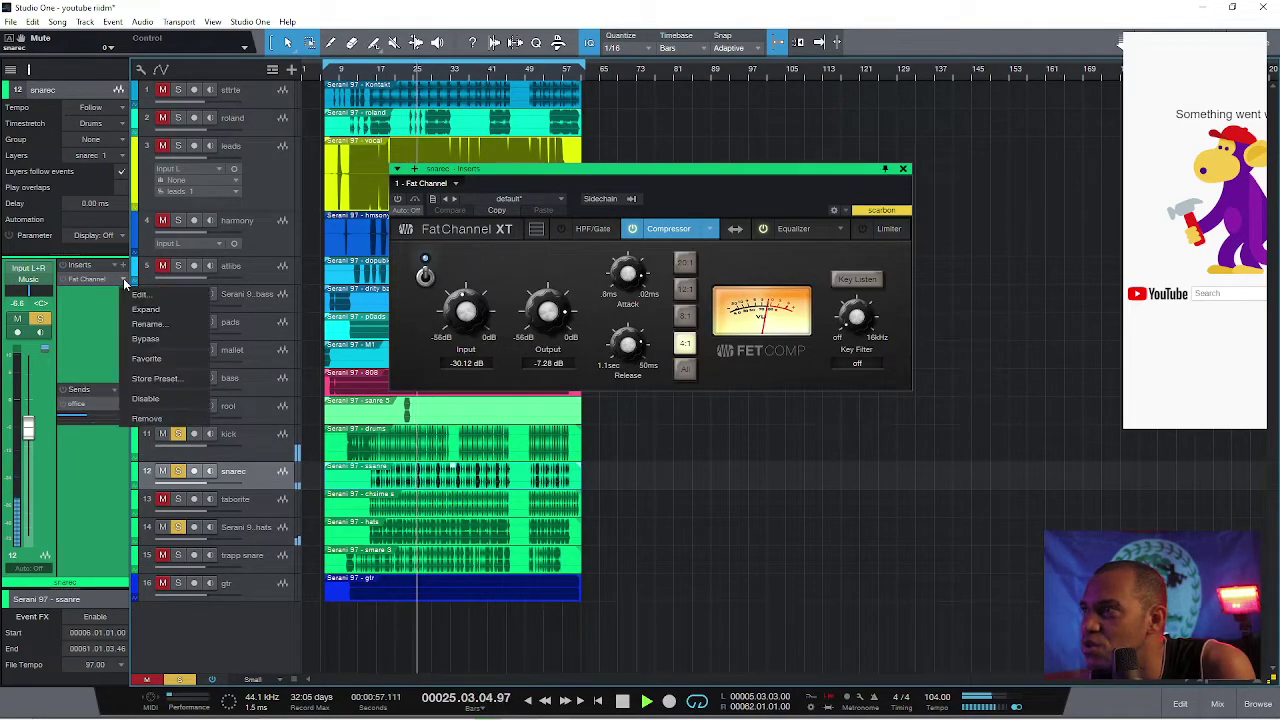
{"action": "left_click", "coordinate": [160, 418]}
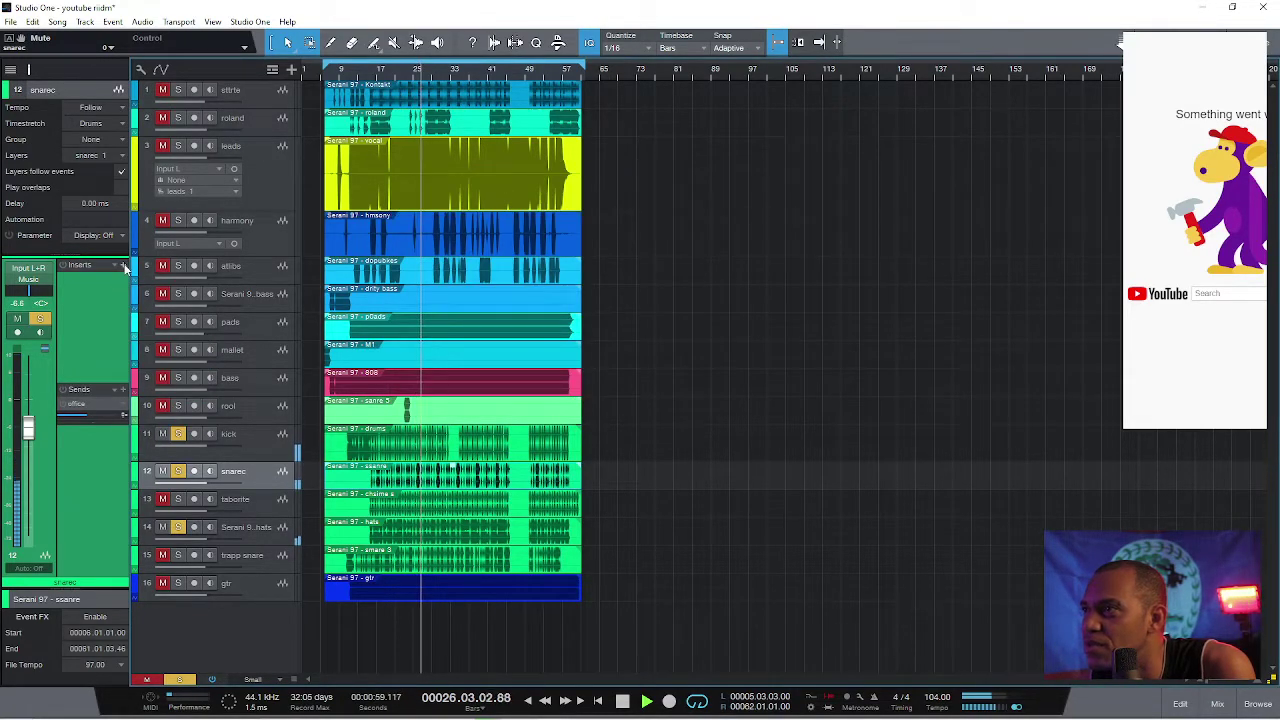
{"action": "left_click", "coordinate": [124, 268]}
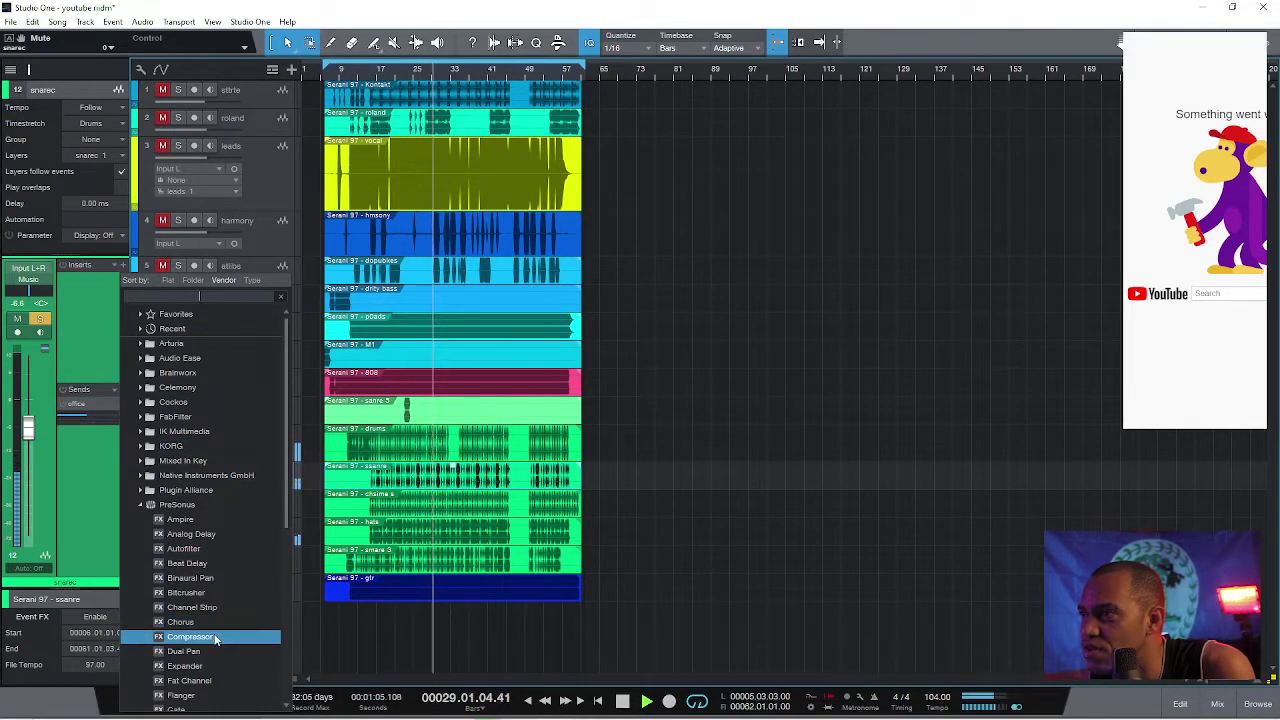
{"action": "left_click", "coordinate": [198, 688]}
Step: Set the snare EQ's low band to 113.7 Hz with 7.16 dB of gain and a Q of 1.28
{"action": "left_click", "coordinate": [776, 228]}
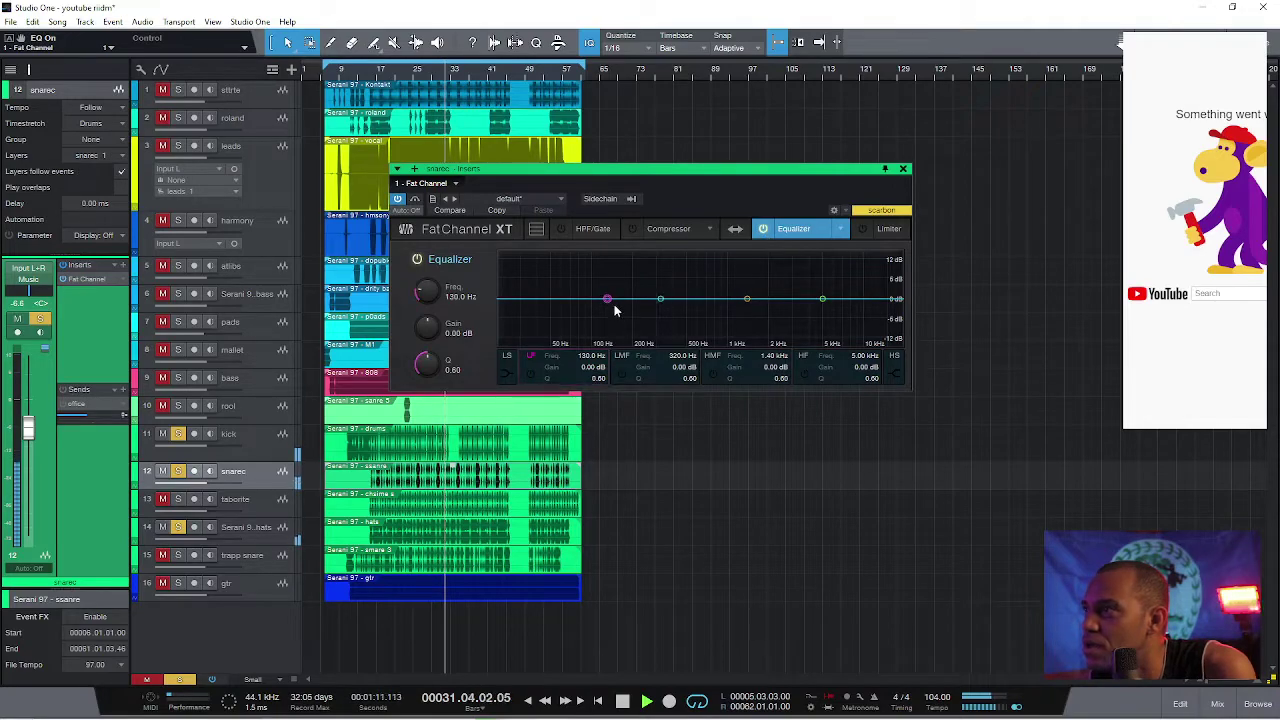
{"action": "mouse_move", "coordinate": [605, 300]}
{"action": "left_mouse_down"}
{"action": "mouse_move", "coordinate": [563, 266]}
{"action": "mouse_move", "coordinate": [617, 266]}
{"action": "mouse_move", "coordinate": [602, 281]}
{"action": "left_mouse_up"}
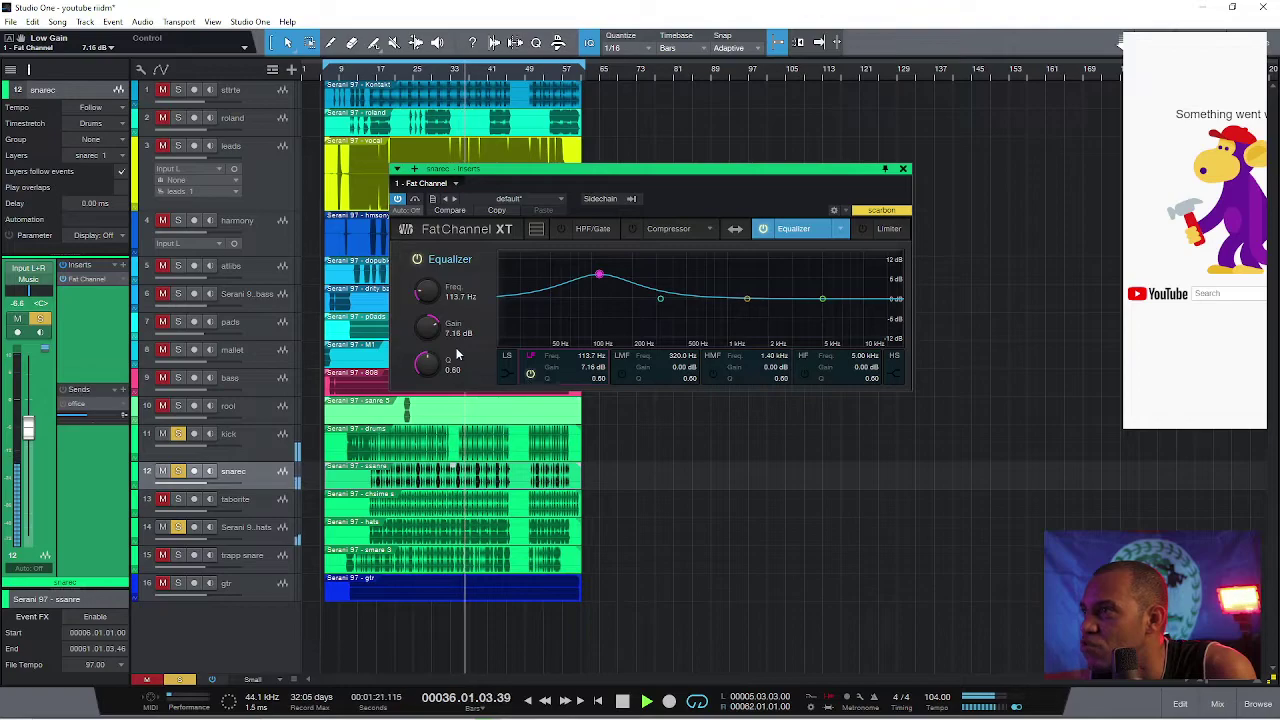
{"action": "left_click_drag", "start_coordinate": [433, 362], "coordinate": [432, 343]}
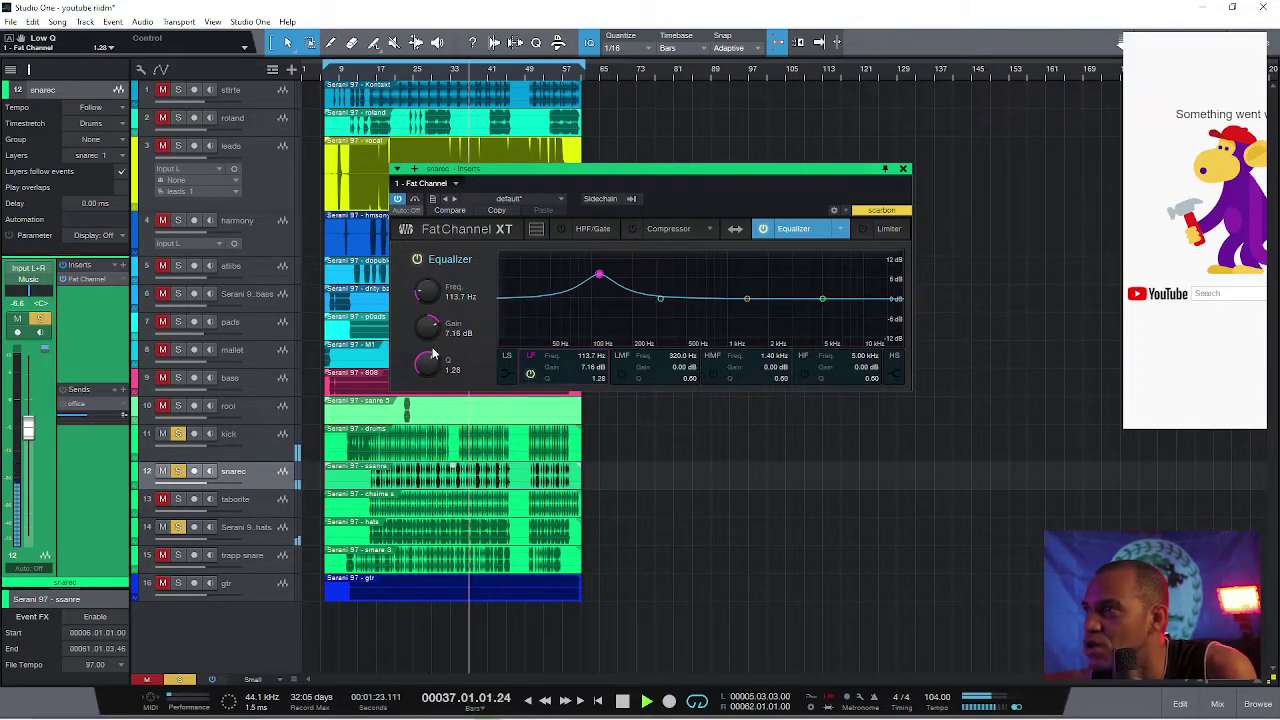
Step: Set the snare EQ's high-mid band to 8.39 kHz with 5.20 dB of gain and the high band's Q to 3.31
{"action": "left_click_drag", "start_coordinate": [747, 299], "coordinate": [850, 285]}
{"action": "left_click", "coordinate": [822, 298]}
{"action": "mouse_move", "coordinate": [427, 360]}
{"action": "left_mouse_down"}
{"action": "mouse_move", "coordinate": [428, 343]}
{"action": "mouse_move", "coordinate": [432, 372]}
{"action": "mouse_move", "coordinate": [432, 350]}
{"action": "left_mouse_up"}
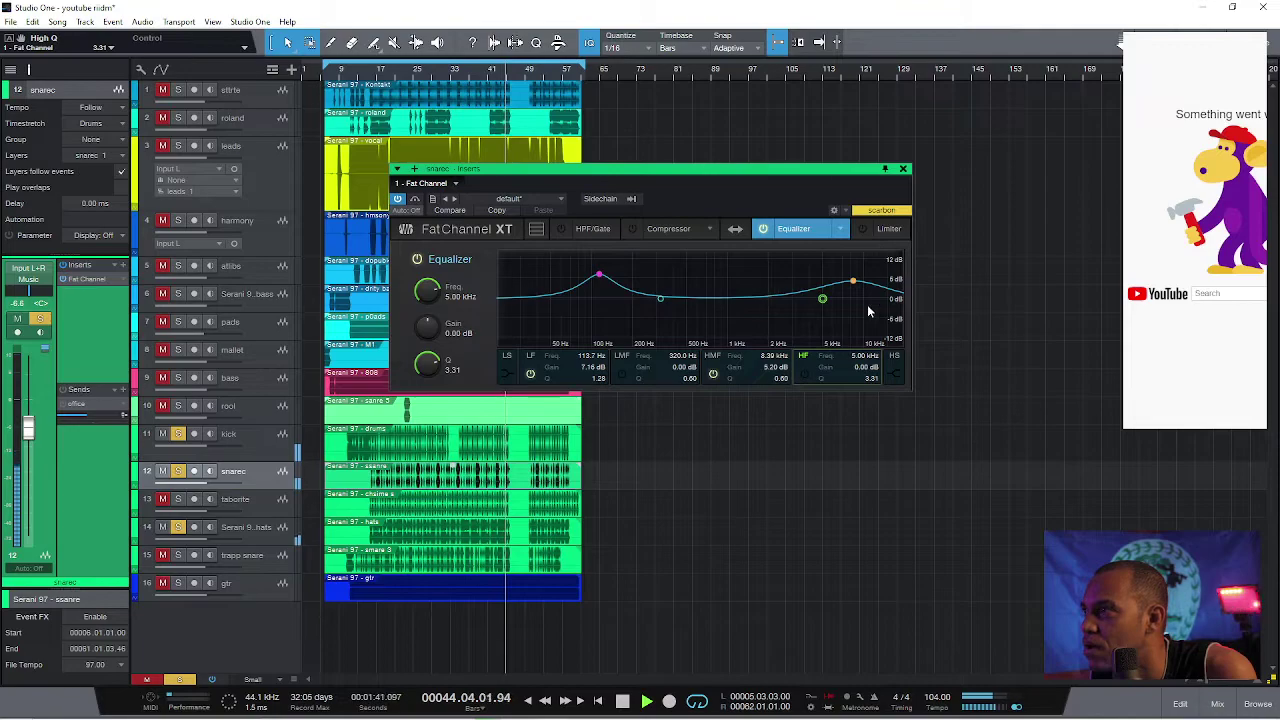
Step: Set the snare EQ's high-mid band to a Q of 1.36 and 4.80 dB of gain, and compare with Fat Channel bypassed
{"action": "double_click", "coordinate": [853, 281]}
{"action": "double_click", "coordinate": [853, 281]}
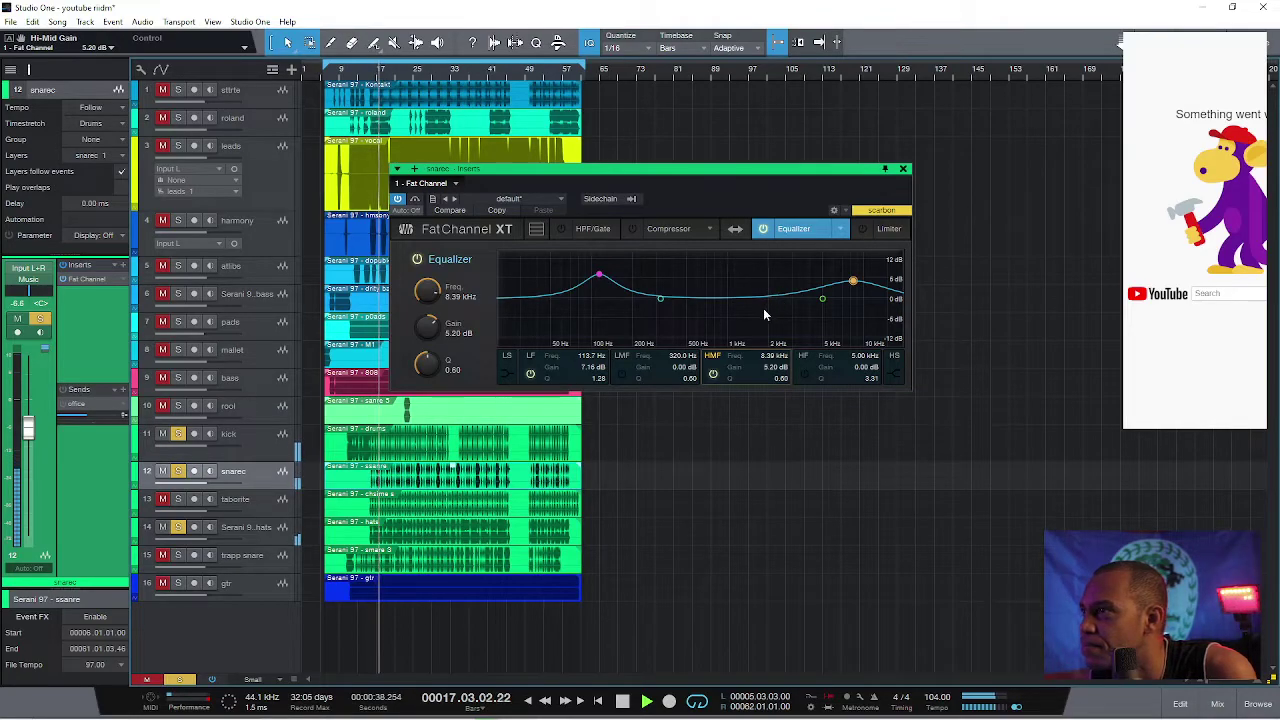
{"action": "left_click", "coordinate": [822, 298]}
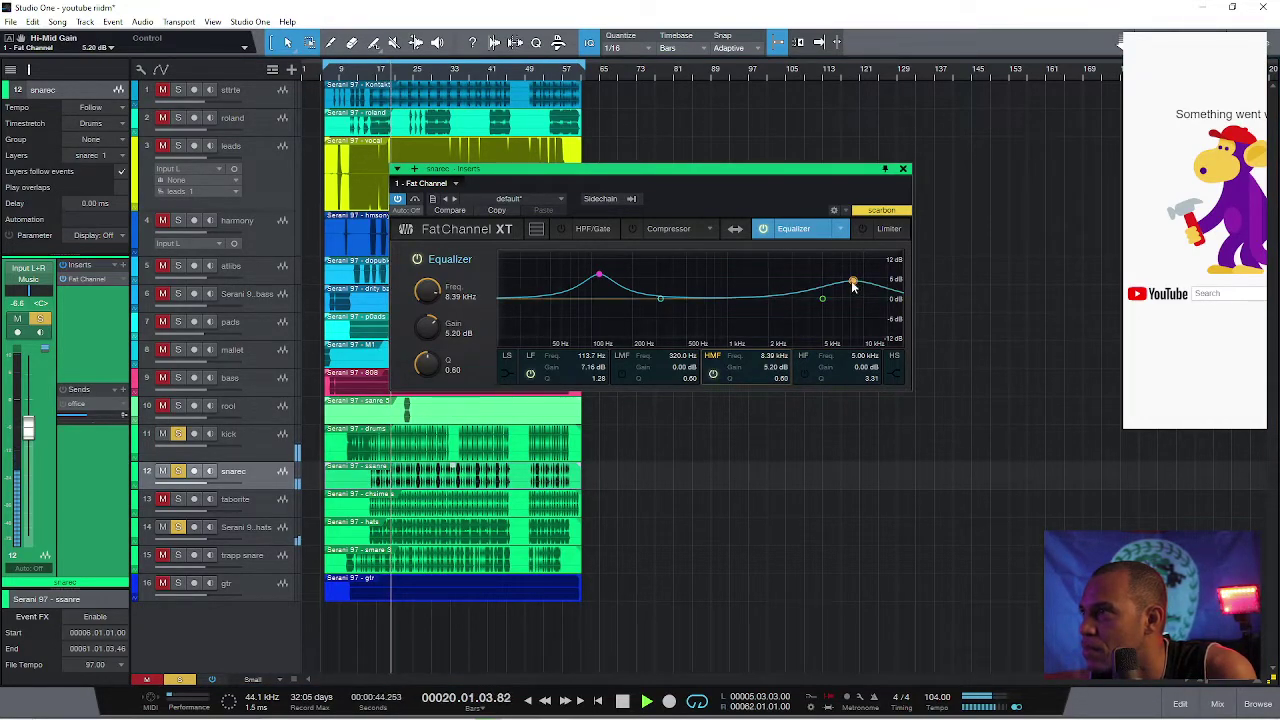
{"action": "left_click_drag", "start_coordinate": [426, 366], "coordinate": [429, 336]}
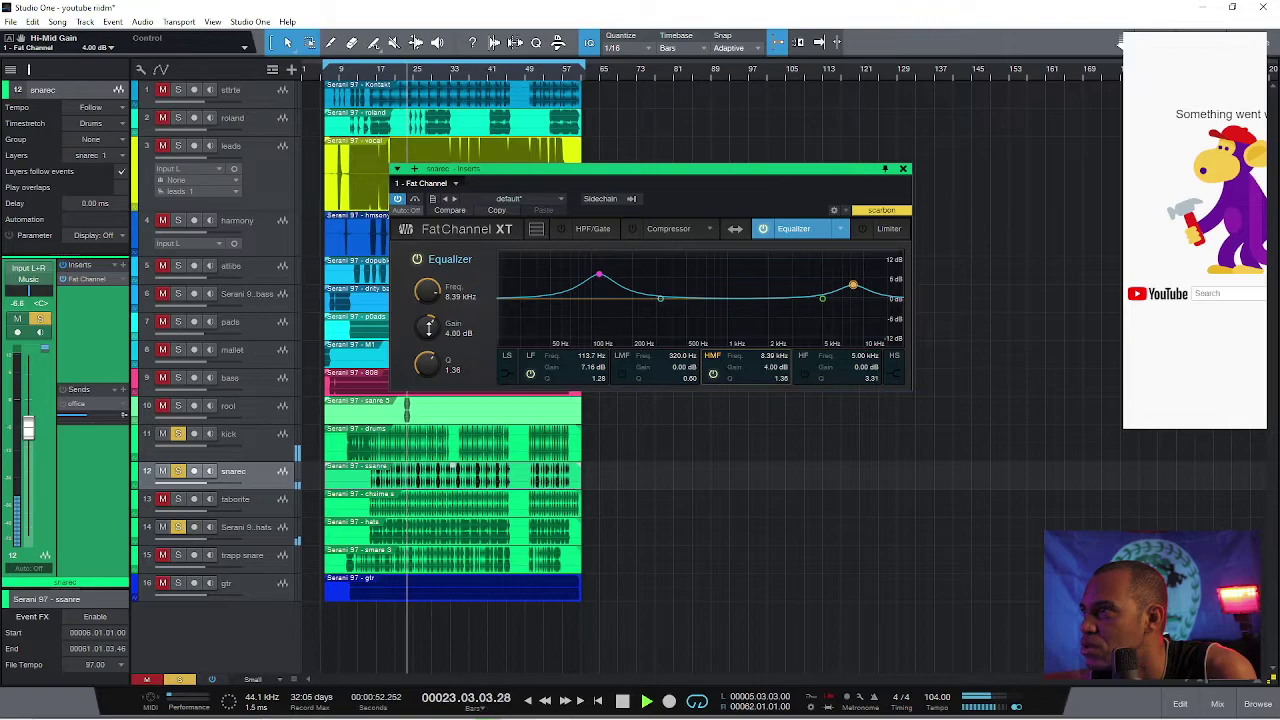
{"action": "left_click_drag", "start_coordinate": [428, 326], "coordinate": [428, 323]}
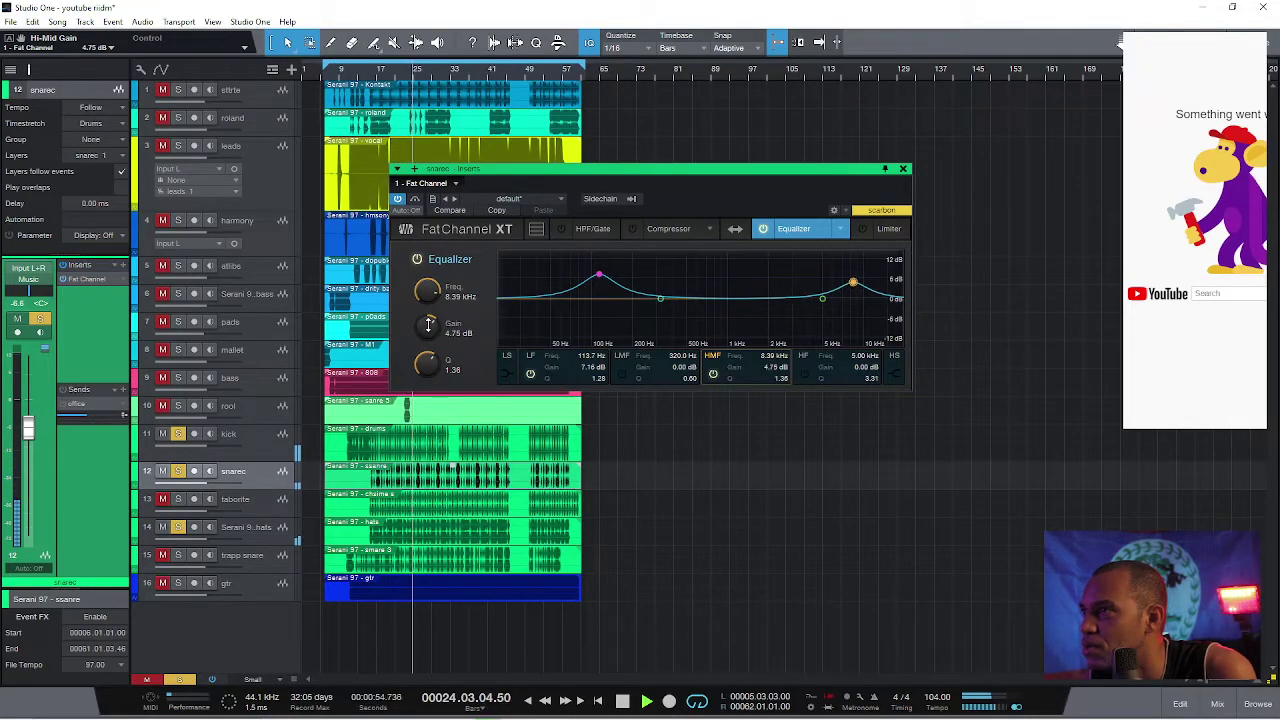
{"action": "left_click", "coordinate": [415, 201]}
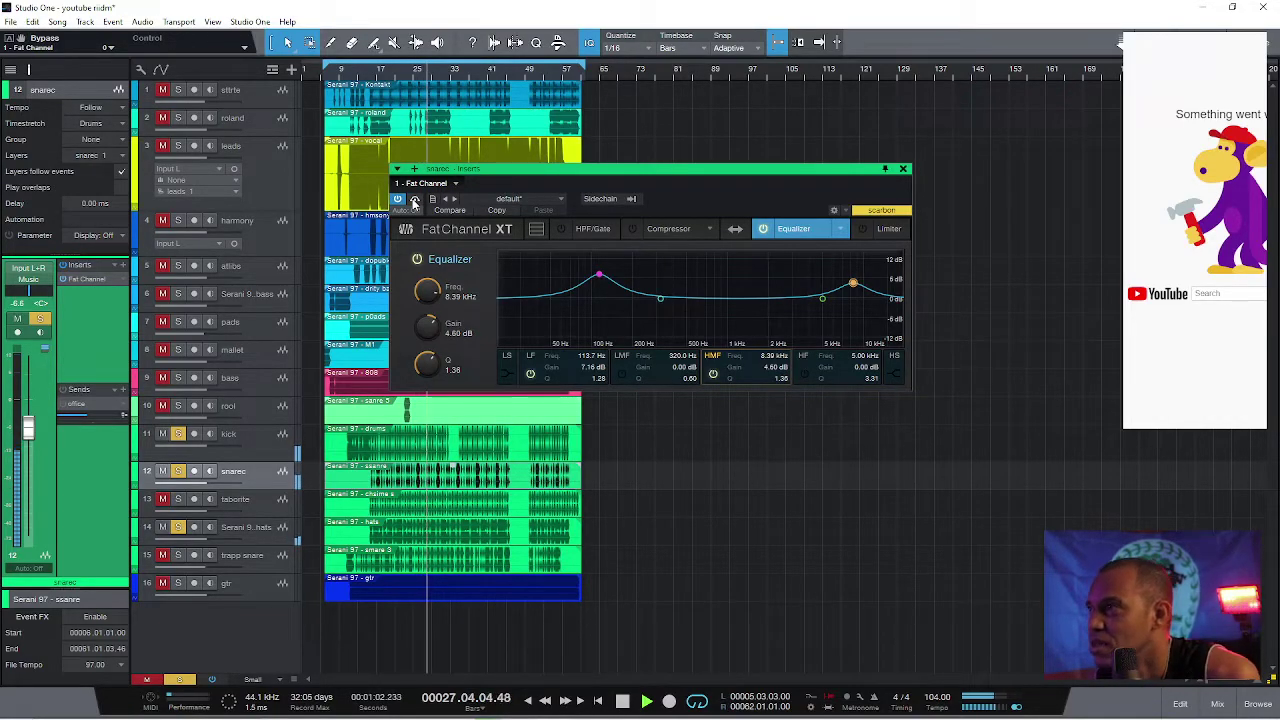
{"action": "left_click", "coordinate": [903, 170]}
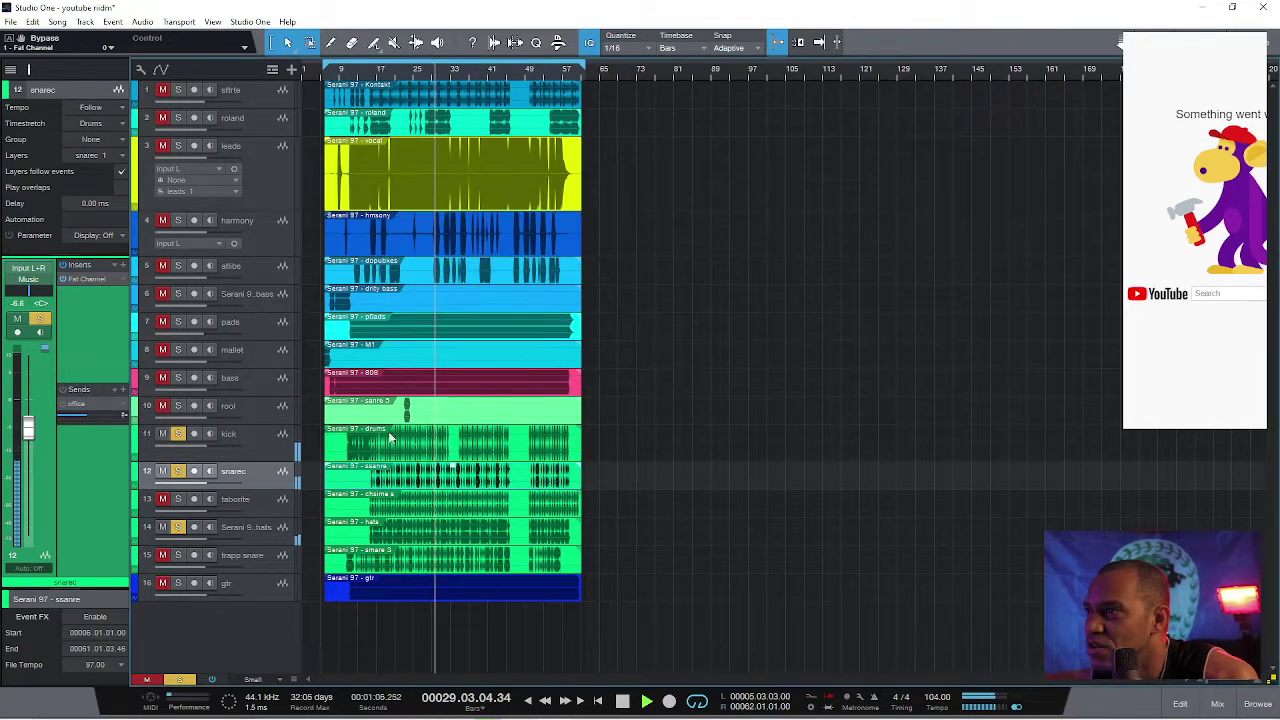
Step: Enable the snare's compressor with a 2.1:1 ratio, -21.56 dB threshold and 1.12 dB gain, and compare with Fat Channel bypassed
{"action": "left_click", "coordinate": [82, 278]}
{"action": "left_click", "coordinate": [668, 229]}
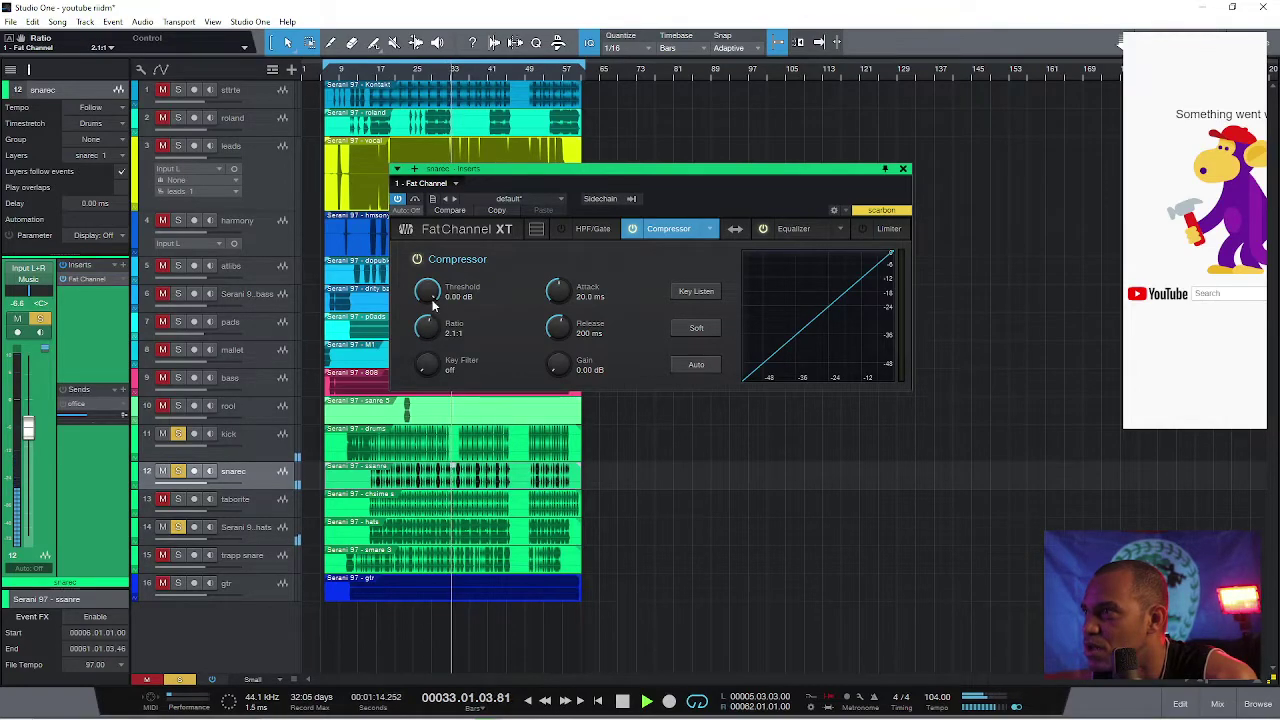
{"action": "left_click", "coordinate": [391, 71]}
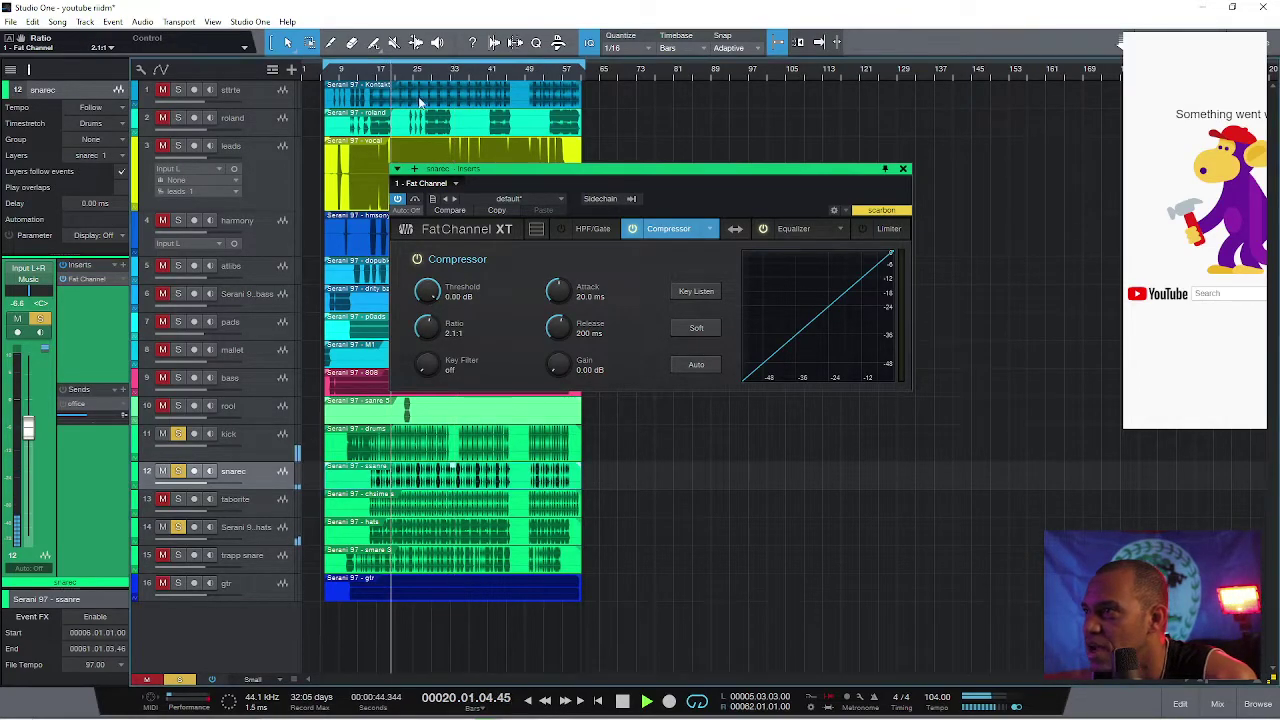
{"action": "left_click_drag", "start_coordinate": [431, 297], "coordinate": [432, 347]}
{"action": "left_click_drag", "start_coordinate": [558, 365], "coordinate": [557, 361]}
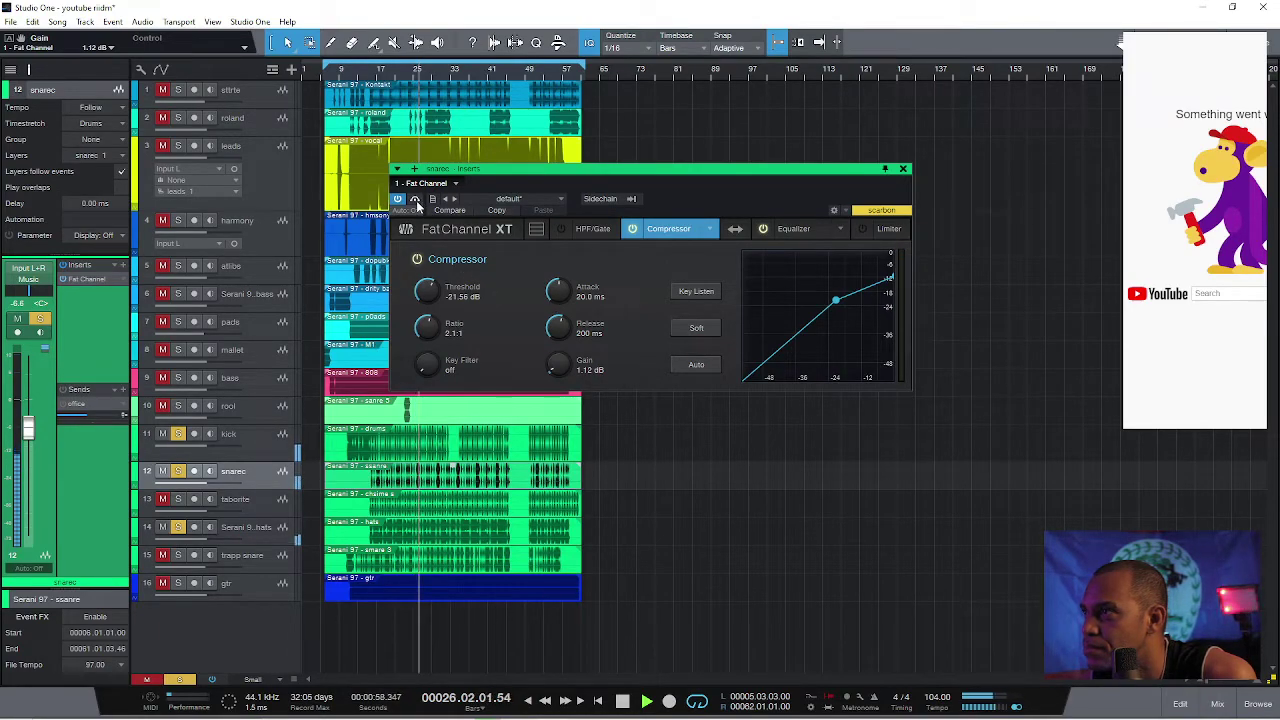
{"action": "left_click", "coordinate": [417, 202]}
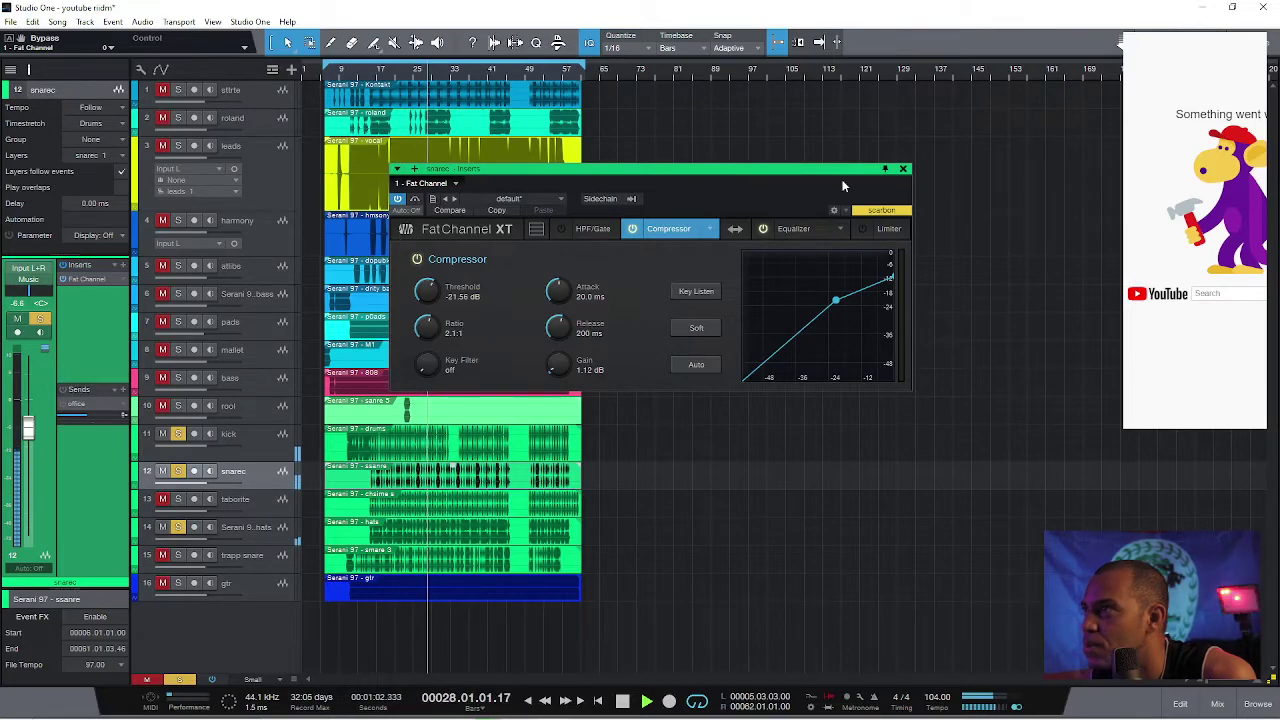
{"action": "left_click", "coordinate": [903, 169]}
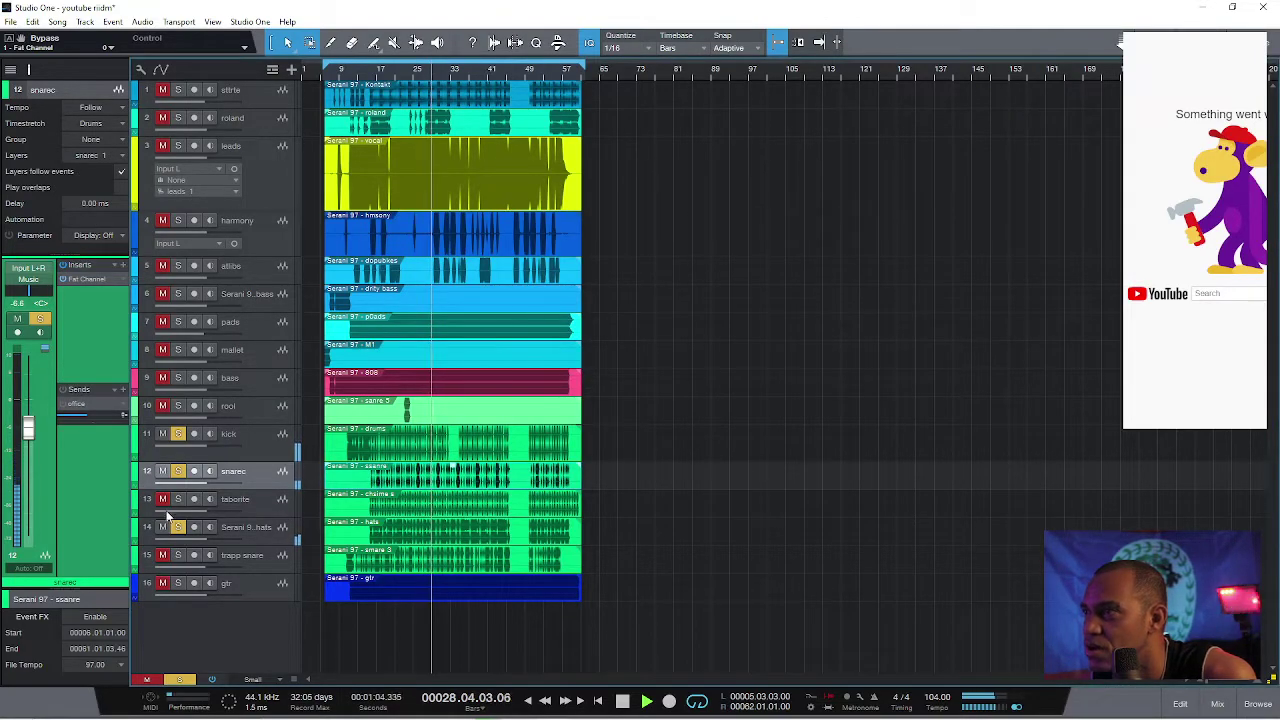
Step: Solo the taborite track and lower its volume to -7.7 dB
{"action": "left_click", "coordinate": [245, 506]}
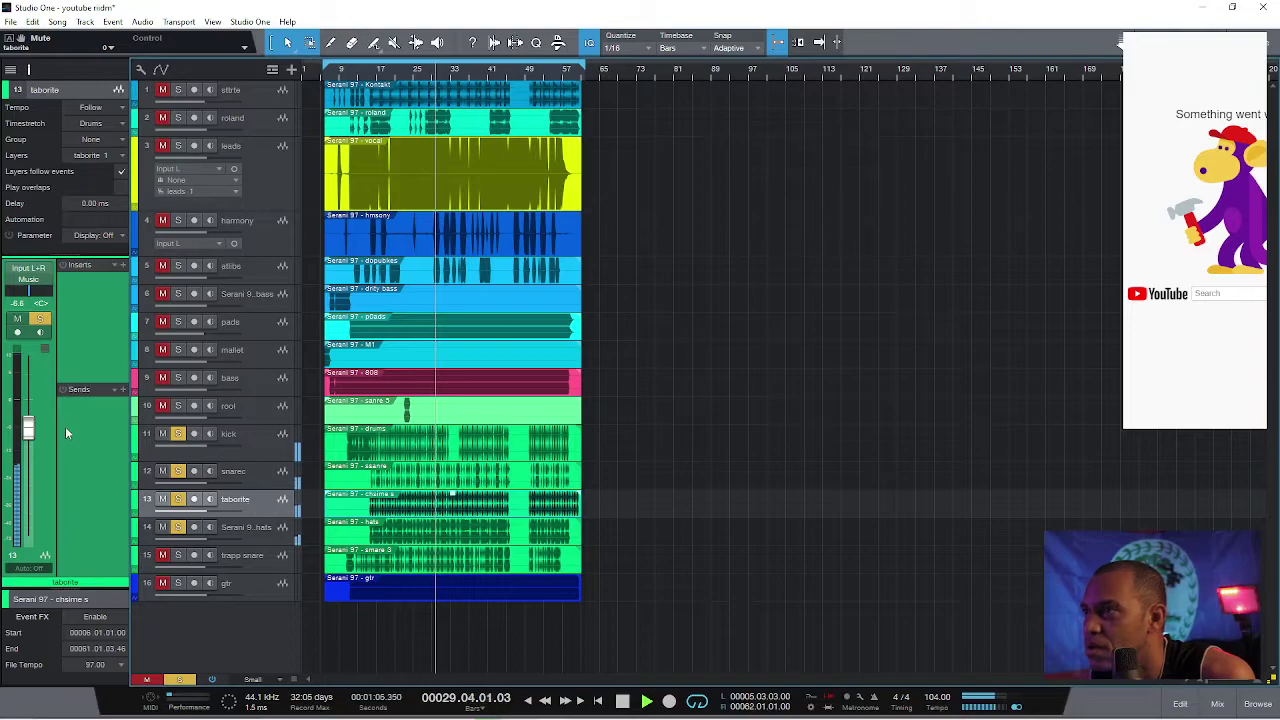
{"action": "left_click_drag", "start_coordinate": [28, 429], "coordinate": [29, 433]}
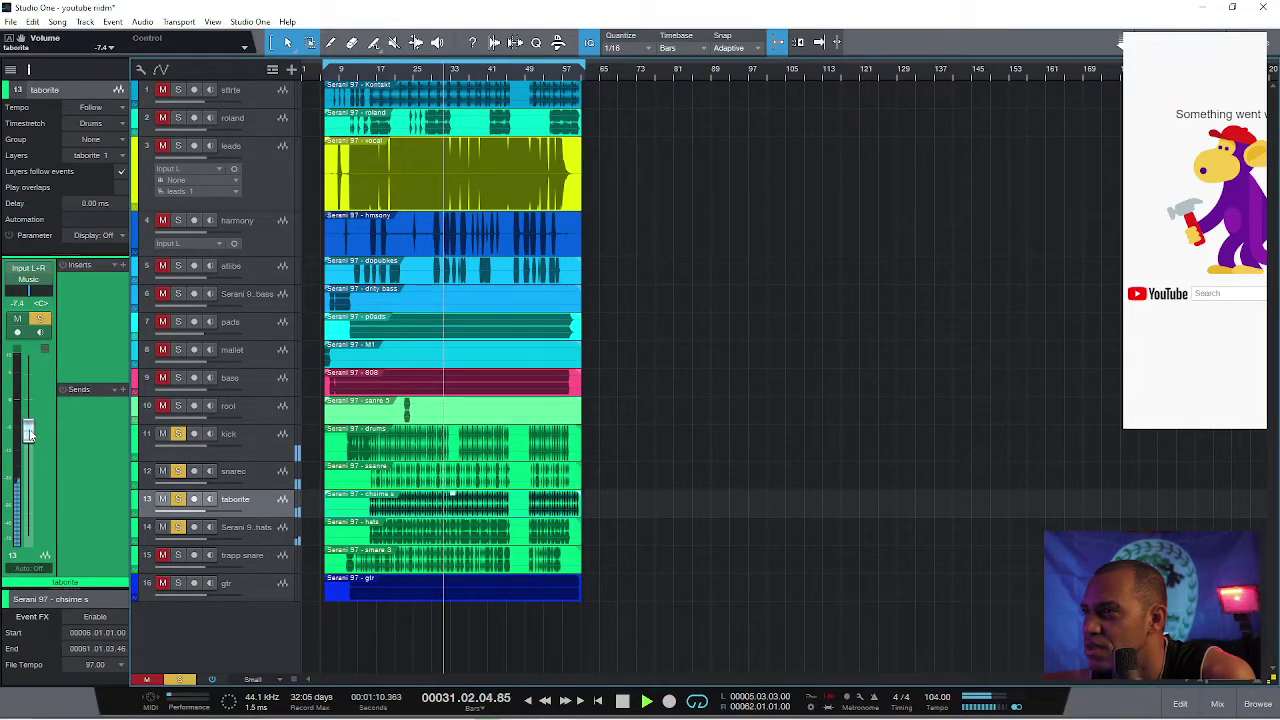
{"action": "left_click_drag", "start_coordinate": [29, 433], "coordinate": [30, 436]}
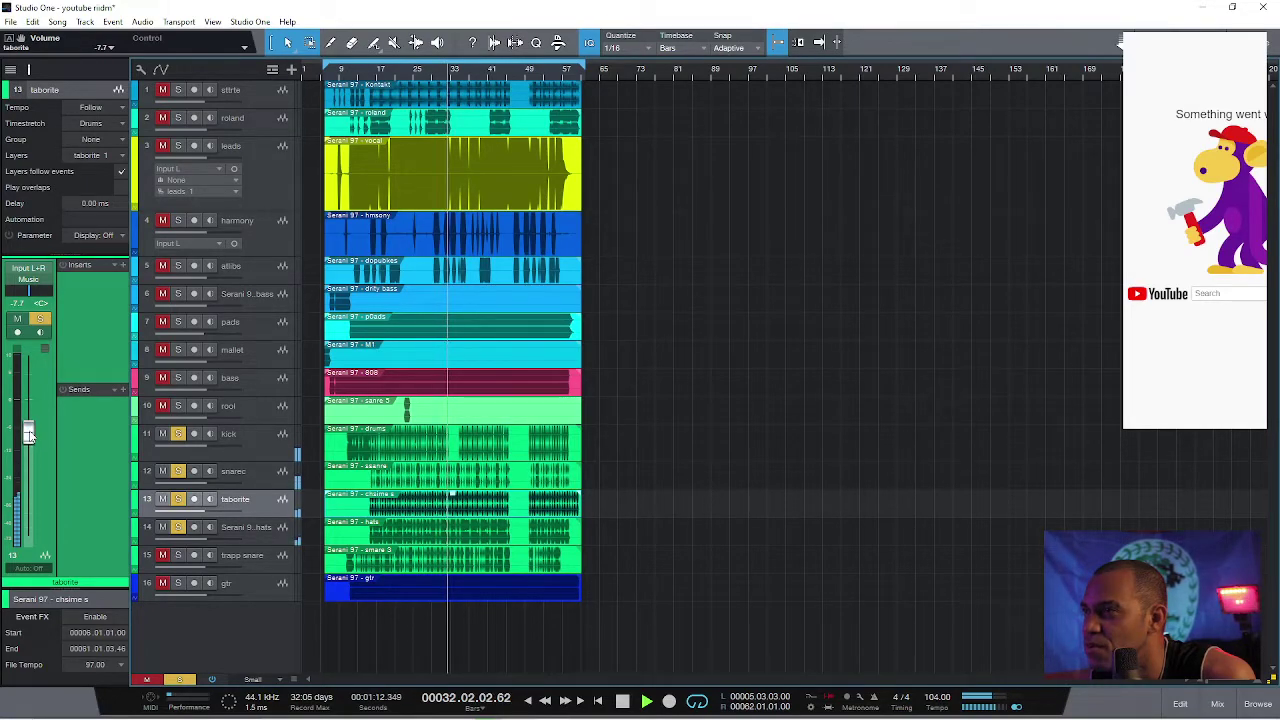
Step: Solo the trapp snare track, set its volume to -7.5 dB, and replay from about bar 13
{"action": "left_click", "coordinate": [238, 558]}
{"action": "left_click", "coordinate": [178, 555]}
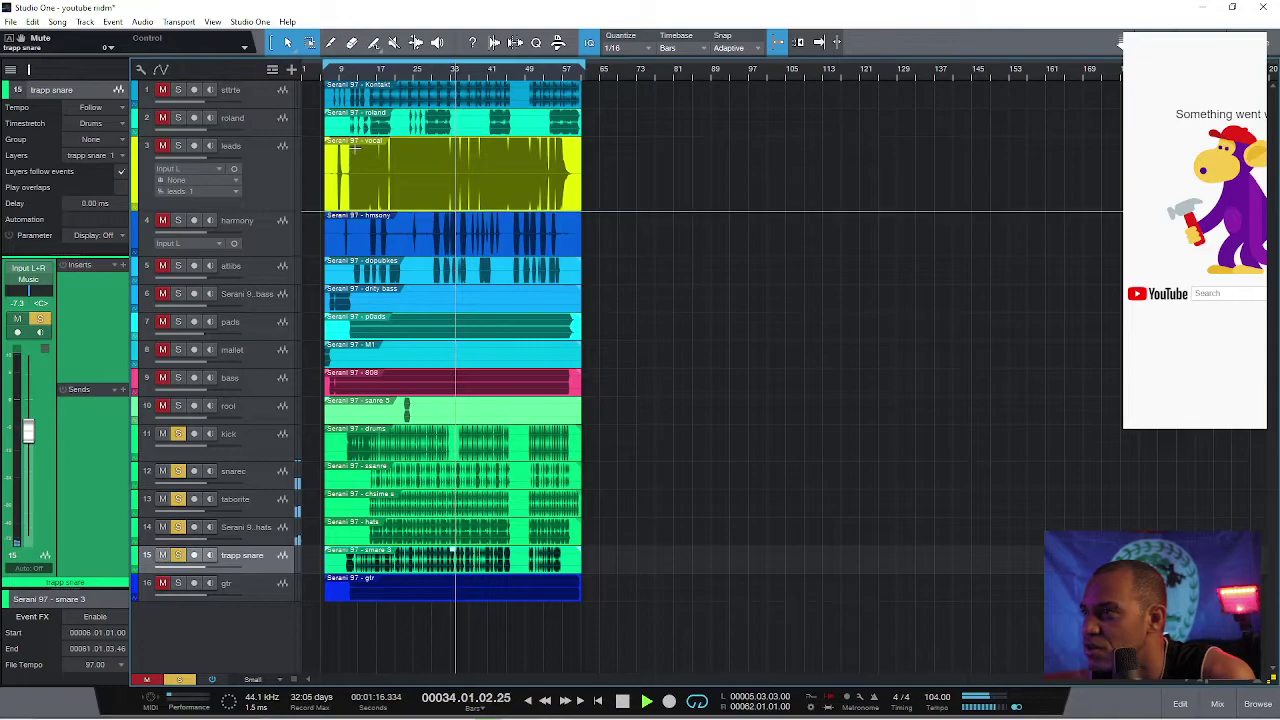
{"action": "left_click", "coordinate": [358, 70]}
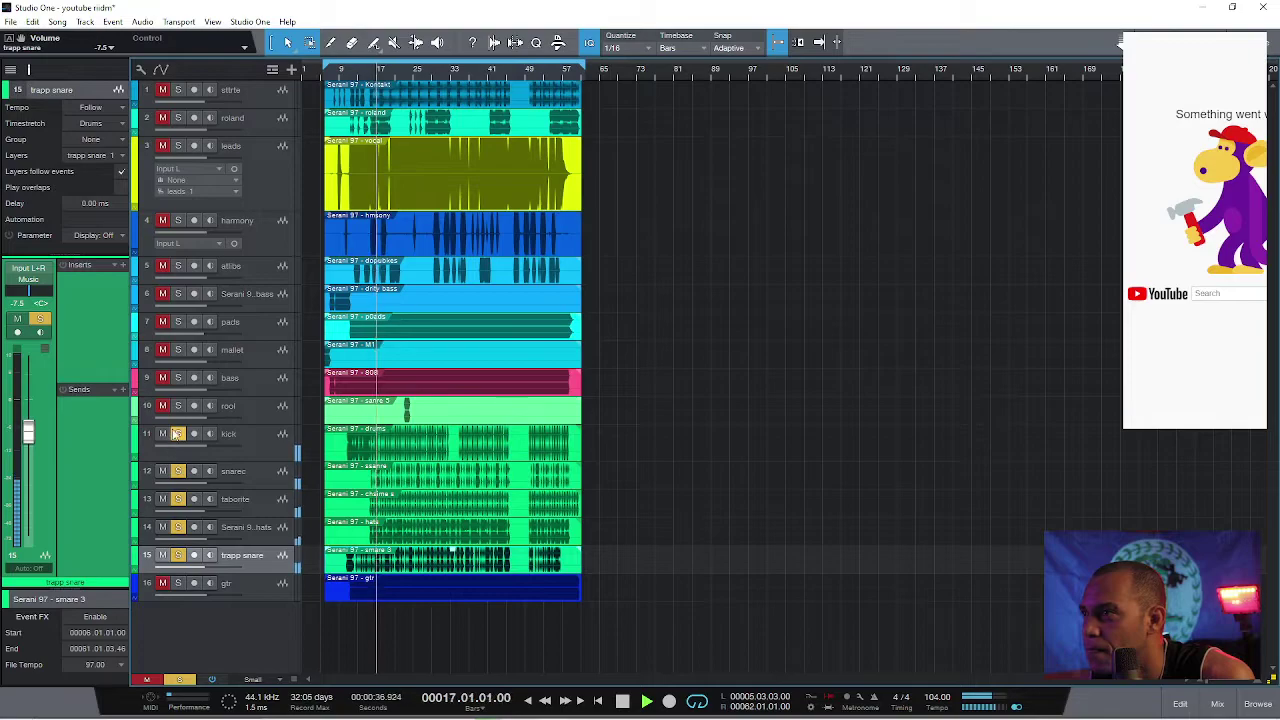
Step: Unmute and solo the bass track, and remove its existing Fat Channel insert
{"action": "left_click", "coordinate": [258, 385]}
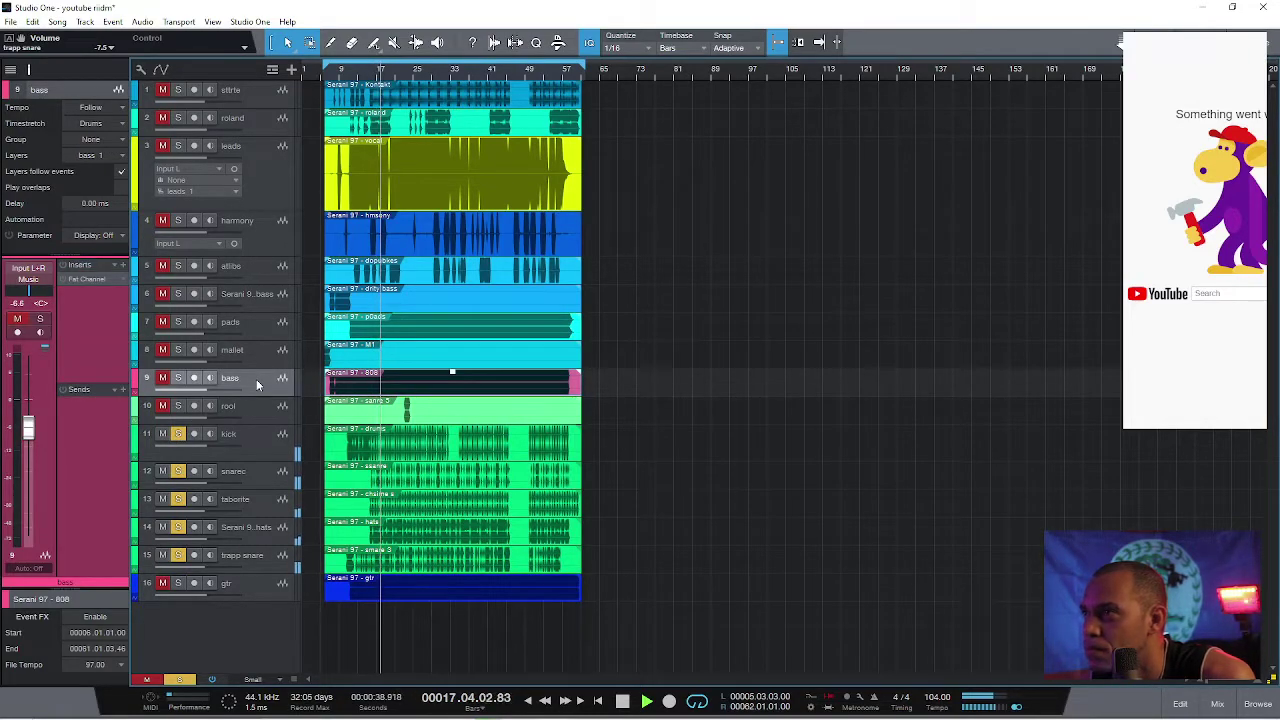
{"action": "left_click", "coordinate": [160, 380]}
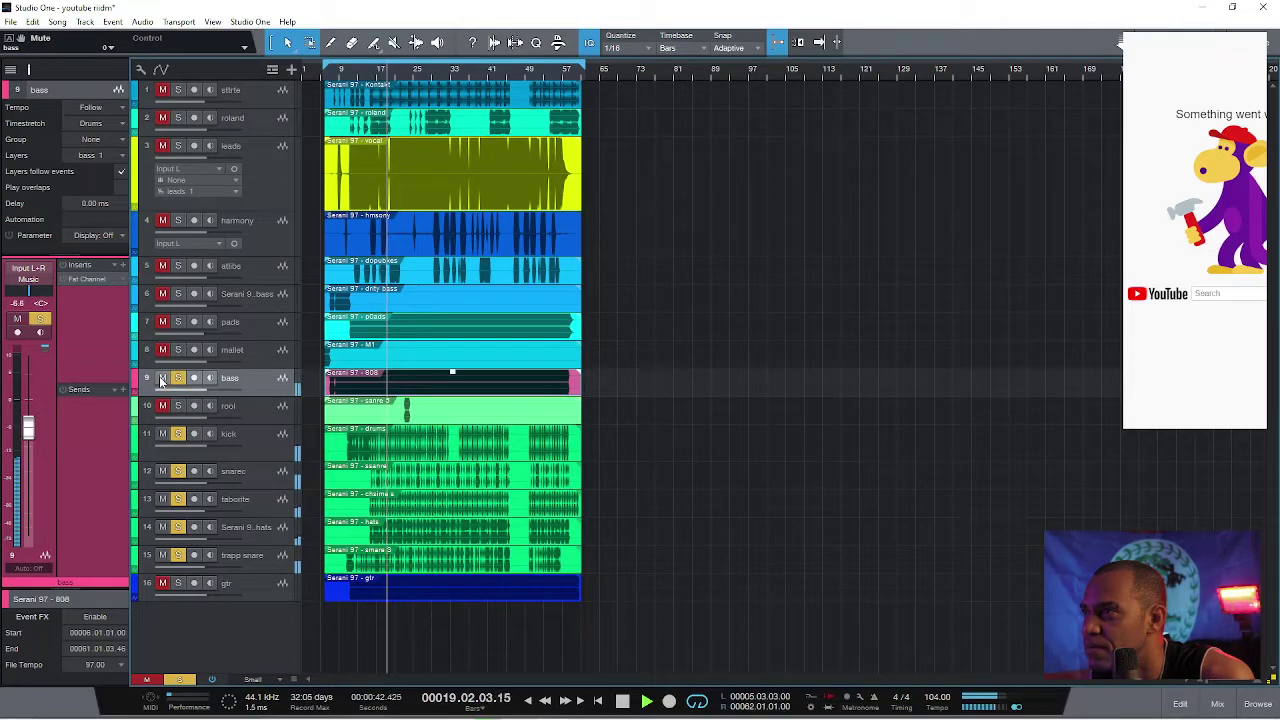
{"action": "left_click", "coordinate": [123, 280]}
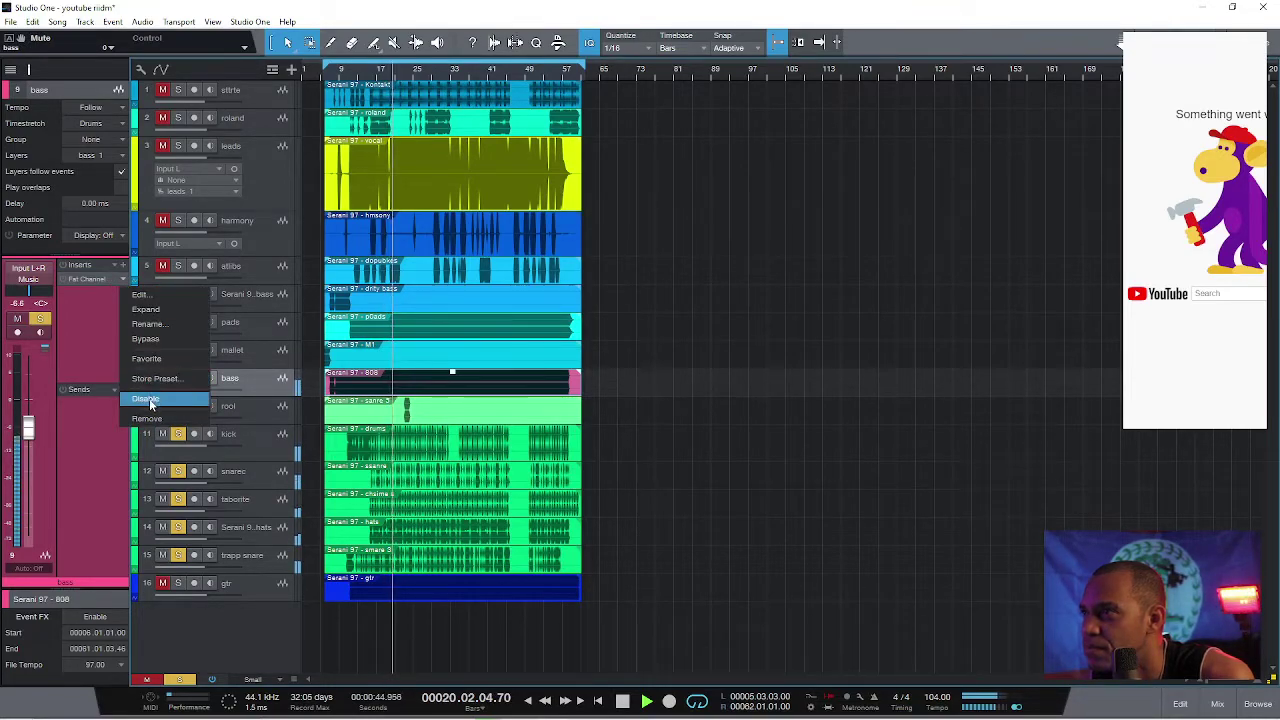
{"action": "left_click", "coordinate": [146, 418]}
Step: Search the plug-ins for "fat" and insert a fresh Fat Channel on the bass track
{"action": "left_click", "coordinate": [123, 268]}
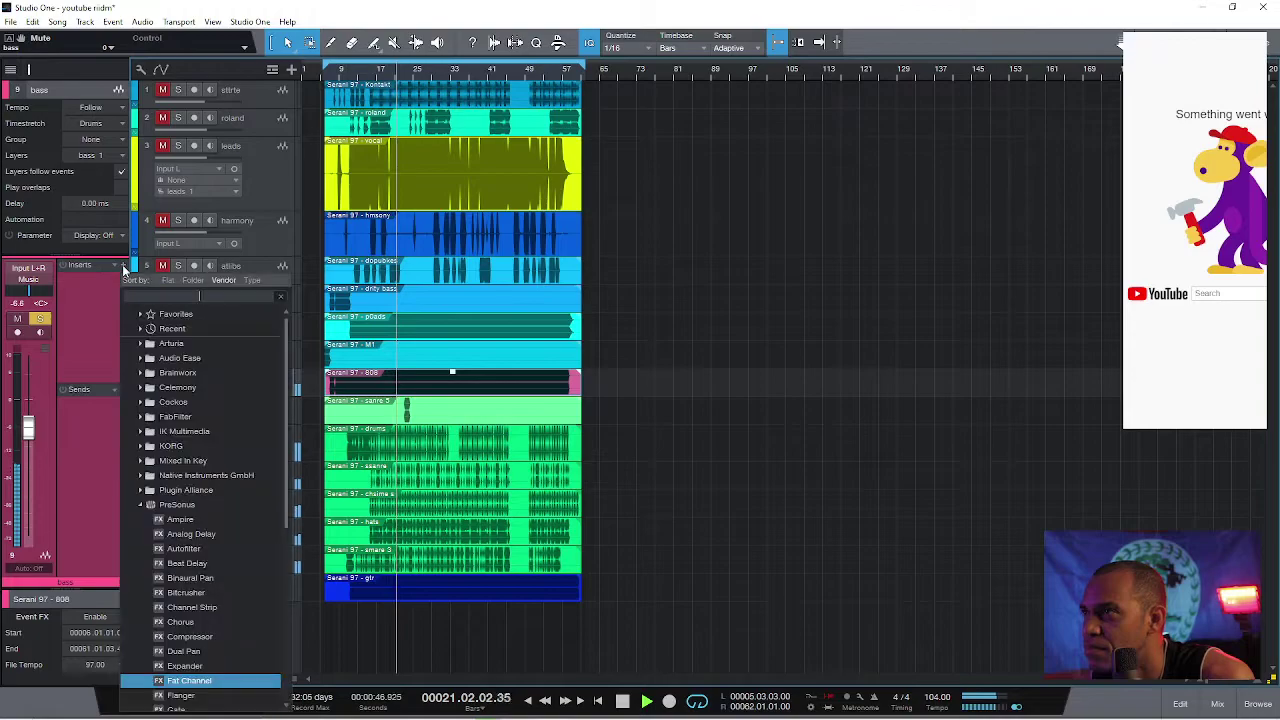
{"action": "type", "text": "fat"}
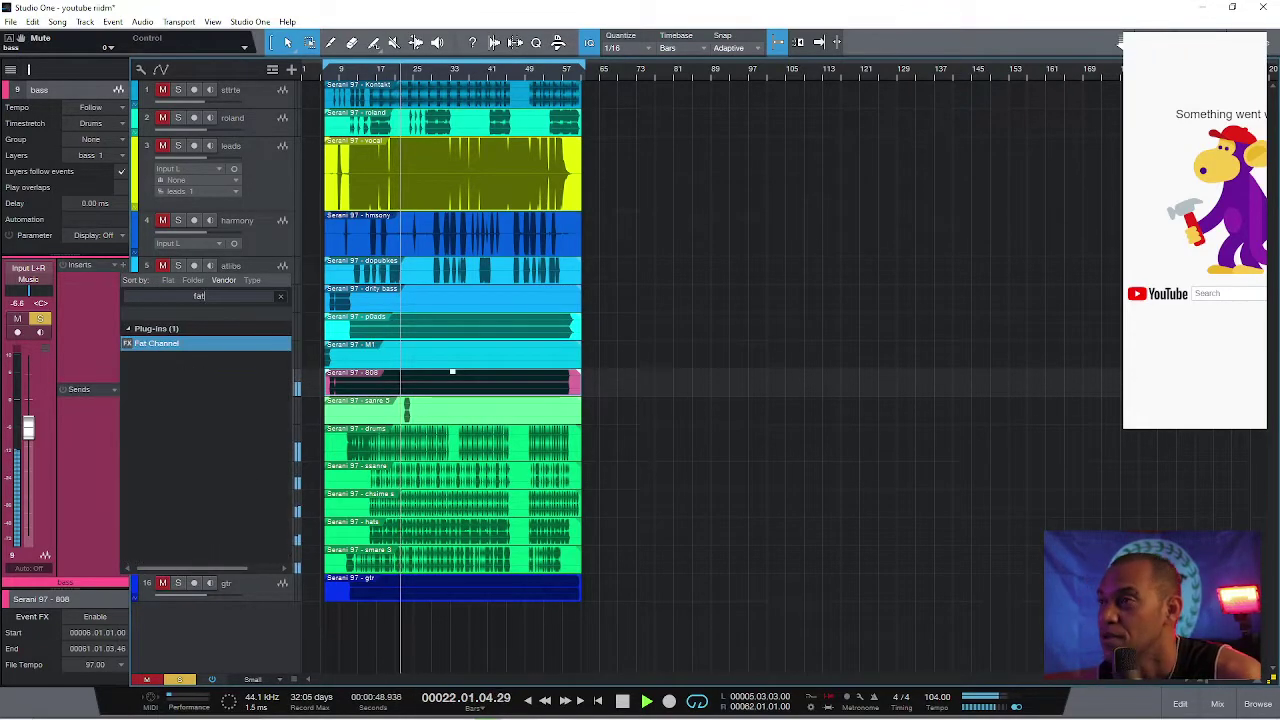
{"action": "key", "text": "BackSpace"}
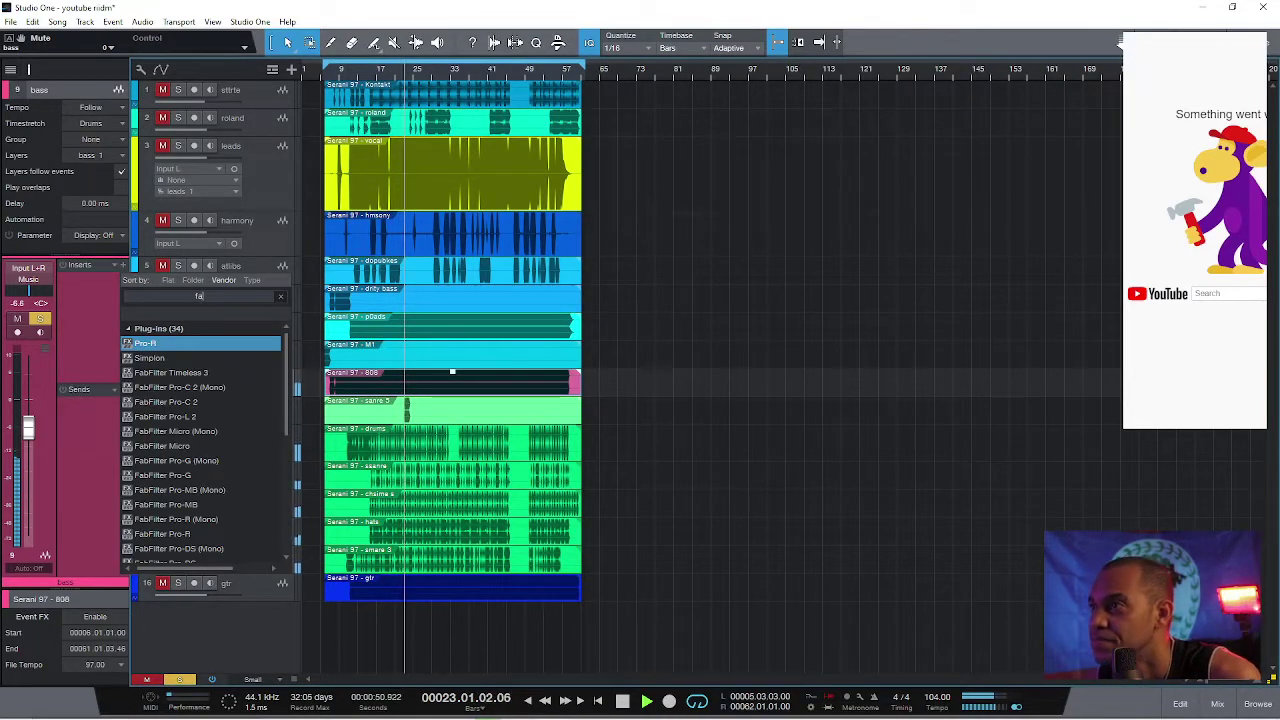
{"action": "type", "text": "t"}
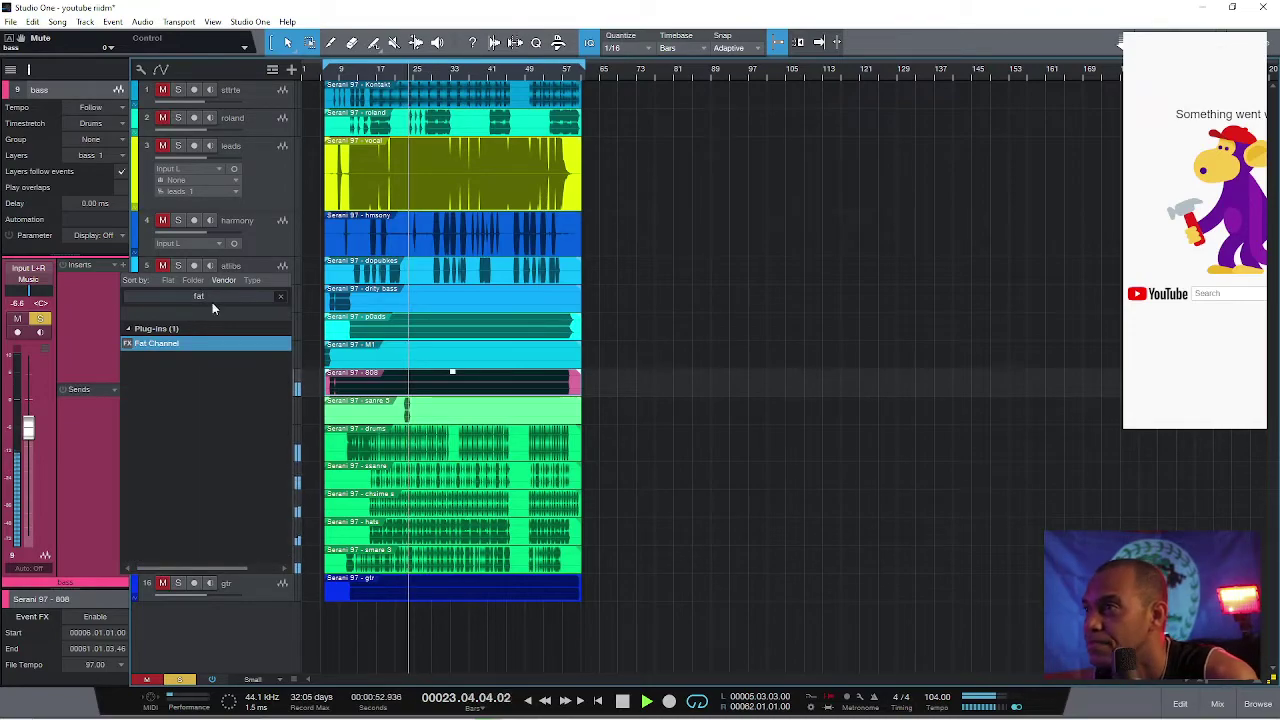
{"action": "left_click", "coordinate": [222, 340]}
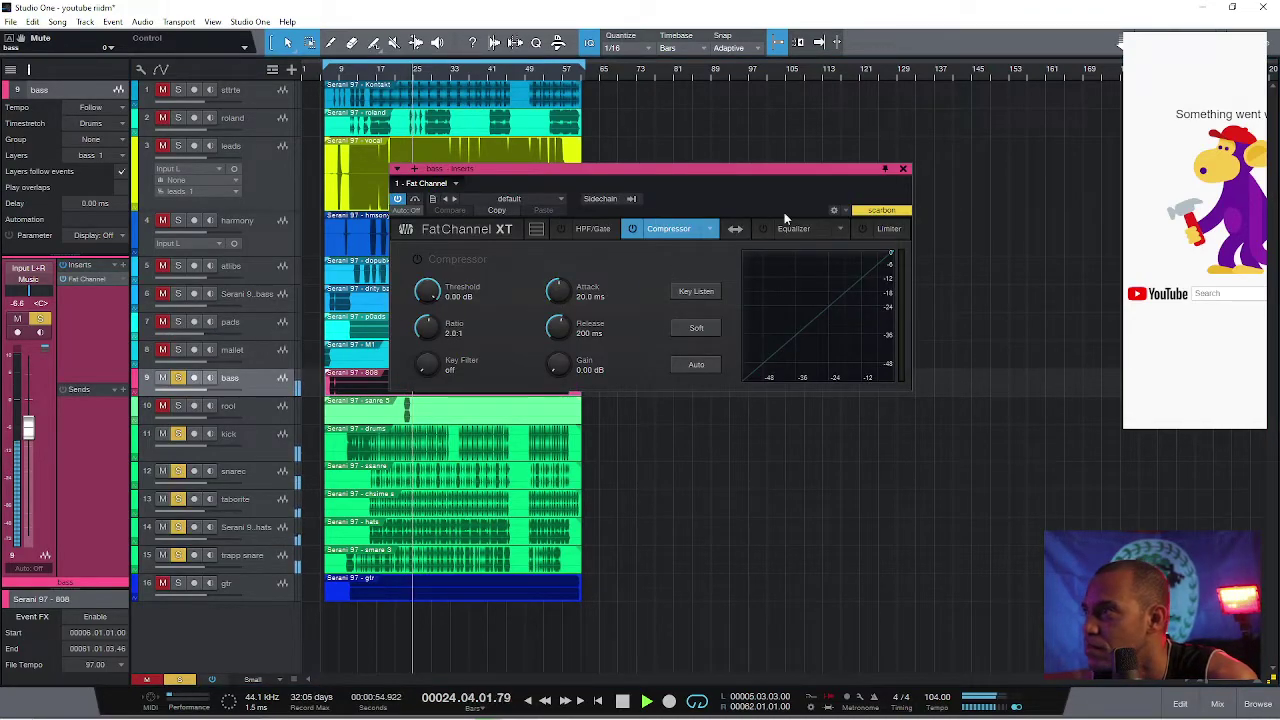
Step: Enable the bass Fat Channel's equalizer and compressor, and set the compressor threshold to -21.00 dB
{"action": "left_click", "coordinate": [790, 229]}
{"action": "left_click", "coordinate": [762, 228]}
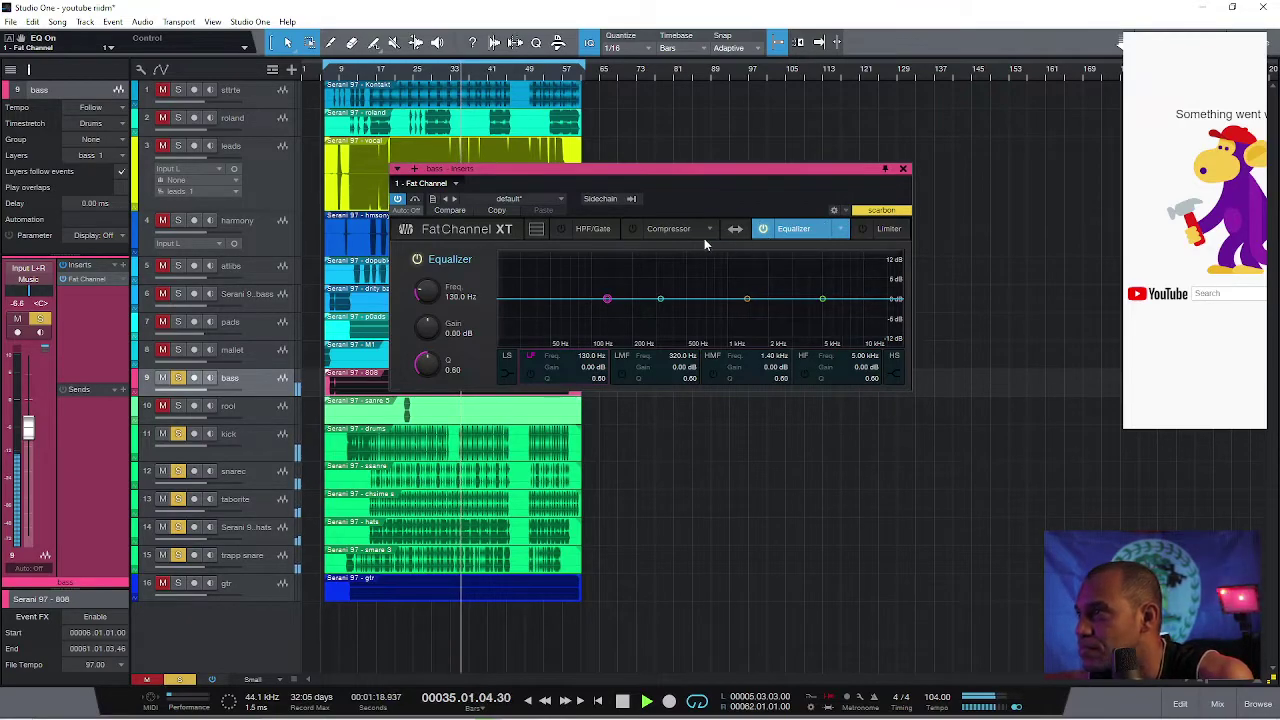
{"action": "left_click", "coordinate": [675, 231]}
{"action": "left_click", "coordinate": [633, 229]}
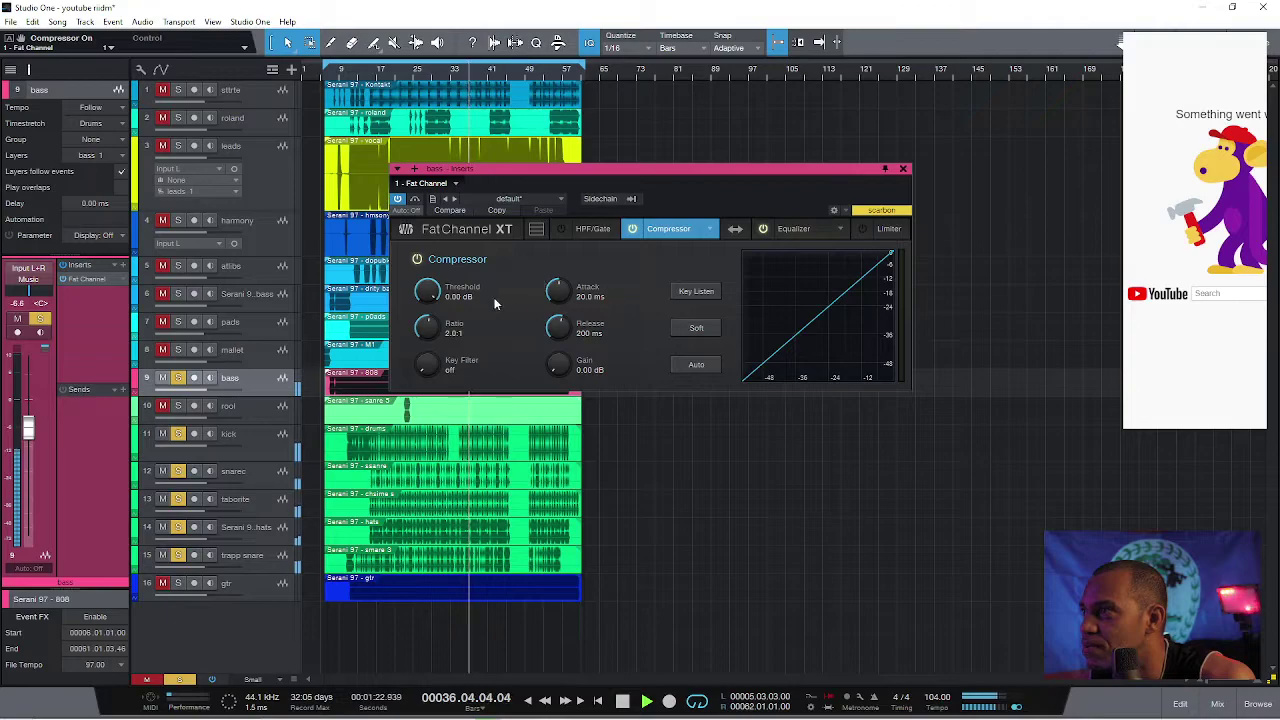
{"action": "left_click_drag", "start_coordinate": [428, 291], "coordinate": [438, 353]}
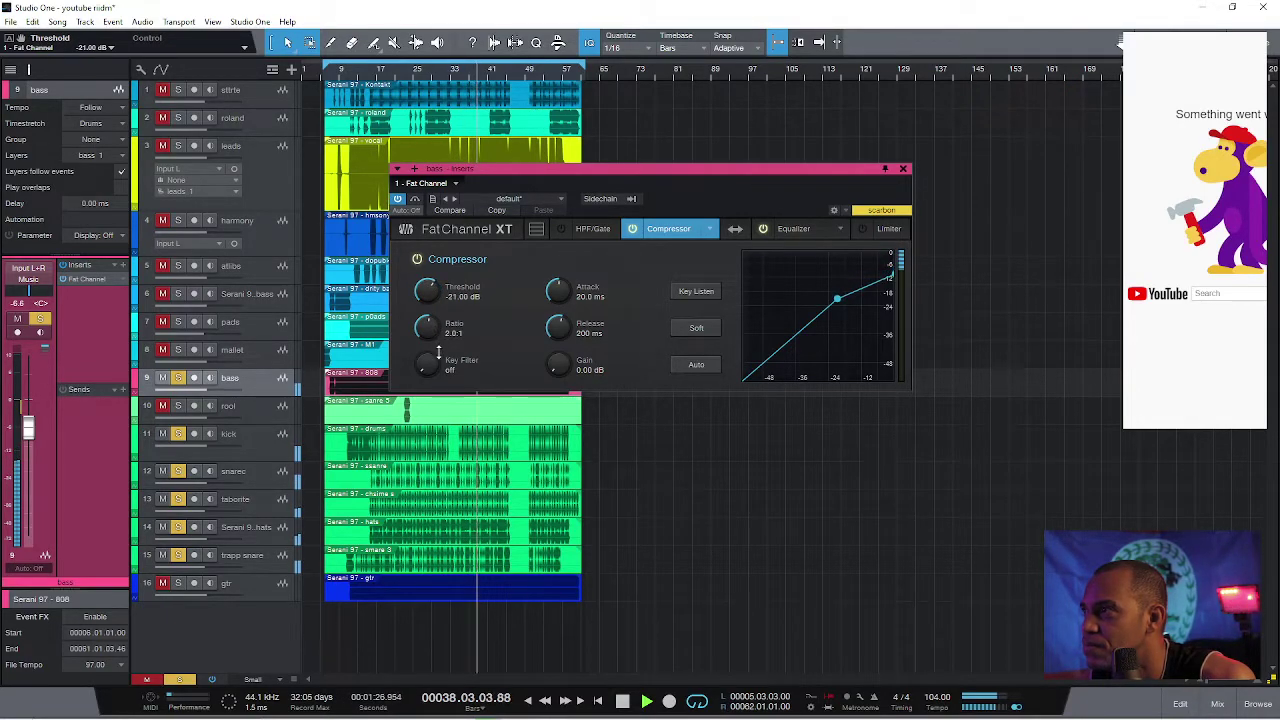
Step: Set the bass compressor's attack to 150 ms and release to 2.50 ms, trying both ends of their ranges
{"action": "left_click_drag", "start_coordinate": [557, 290], "coordinate": [549, 177]}
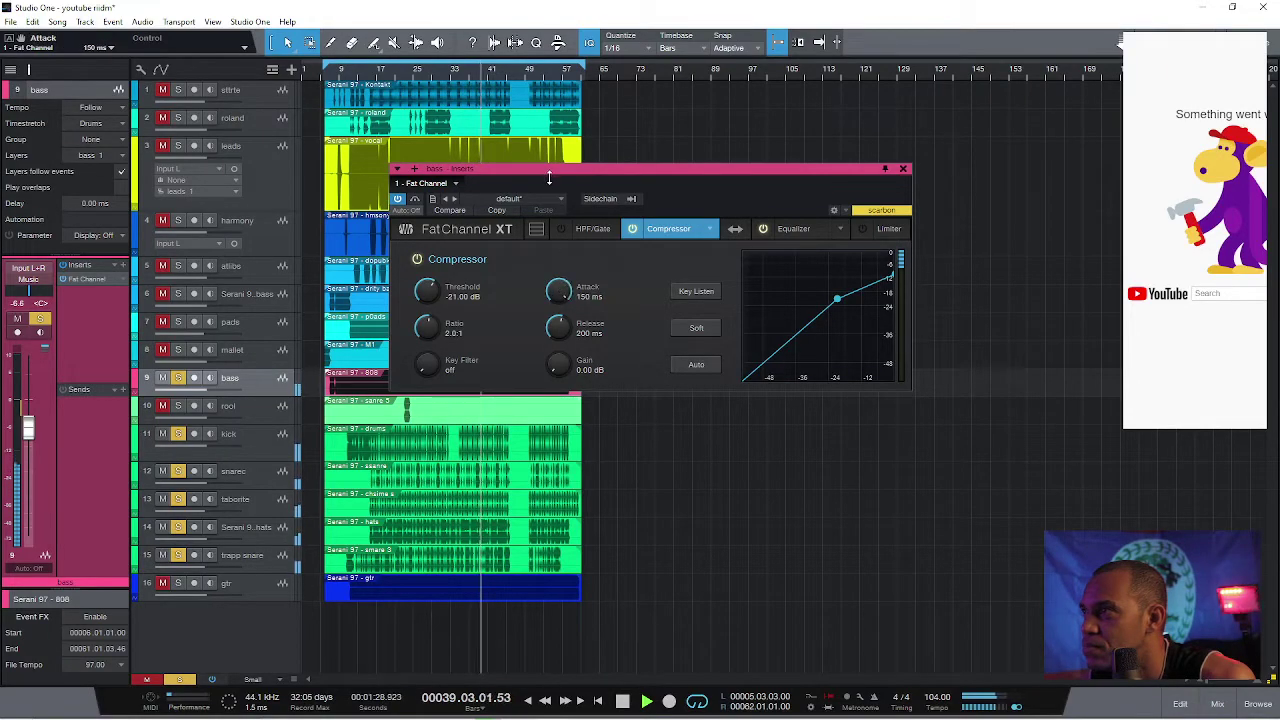
{"action": "left_click_drag", "start_coordinate": [560, 232], "coordinate": [571, 262]}
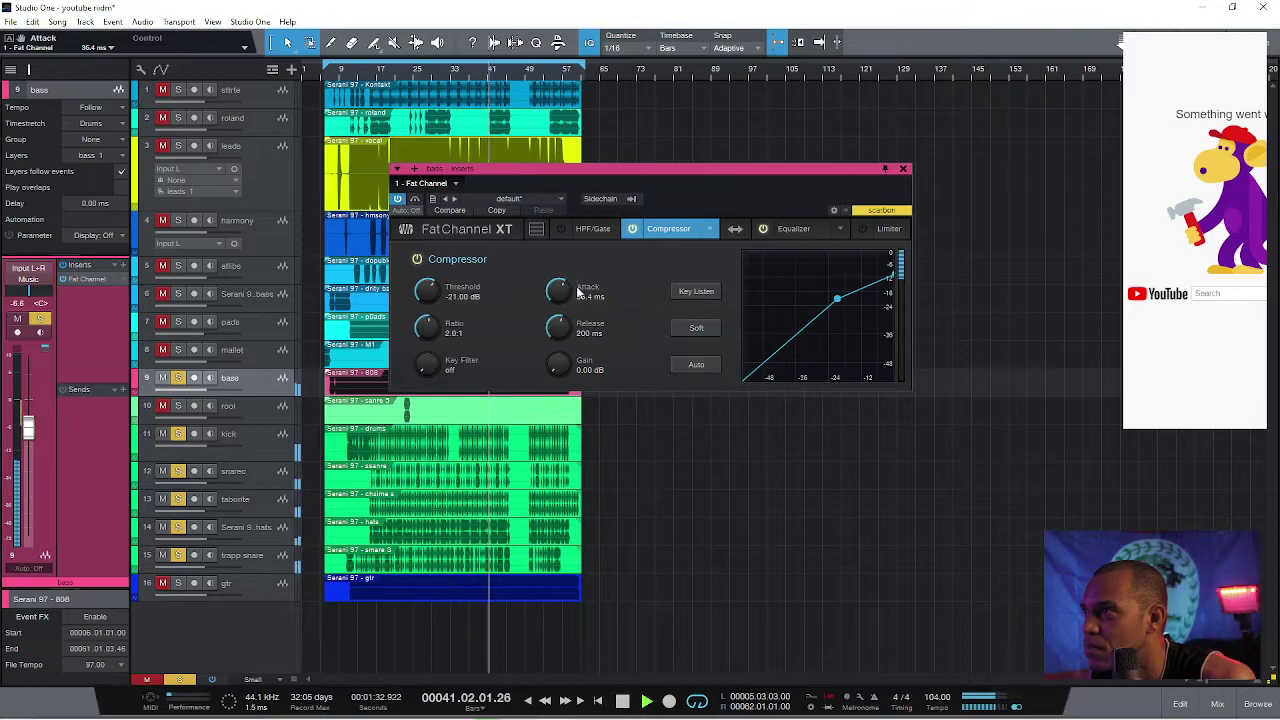
{"action": "left_click_drag", "start_coordinate": [557, 328], "coordinate": [565, 270]}
{"action": "left_click_drag", "start_coordinate": [548, 210], "coordinate": [578, 418]}
{"action": "left_click_drag", "start_coordinate": [558, 290], "coordinate": [550, 200]}
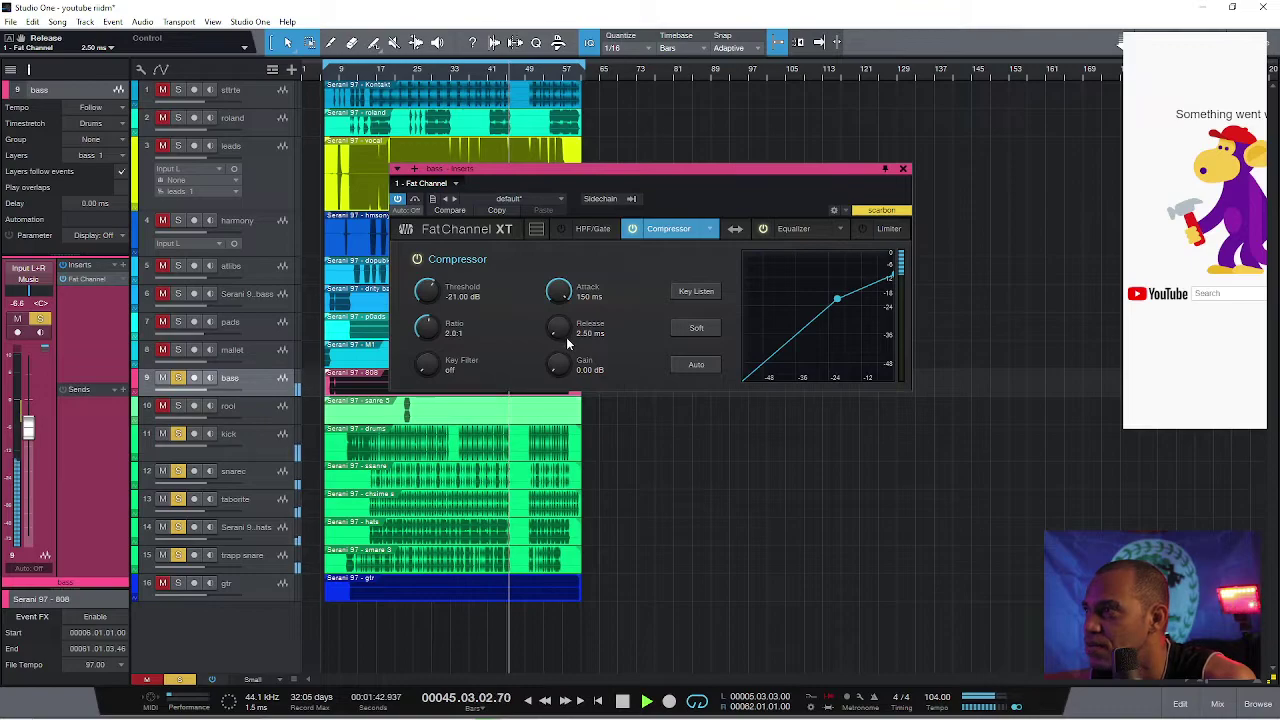
{"action": "left_click_drag", "start_coordinate": [561, 338], "coordinate": [534, 189]}
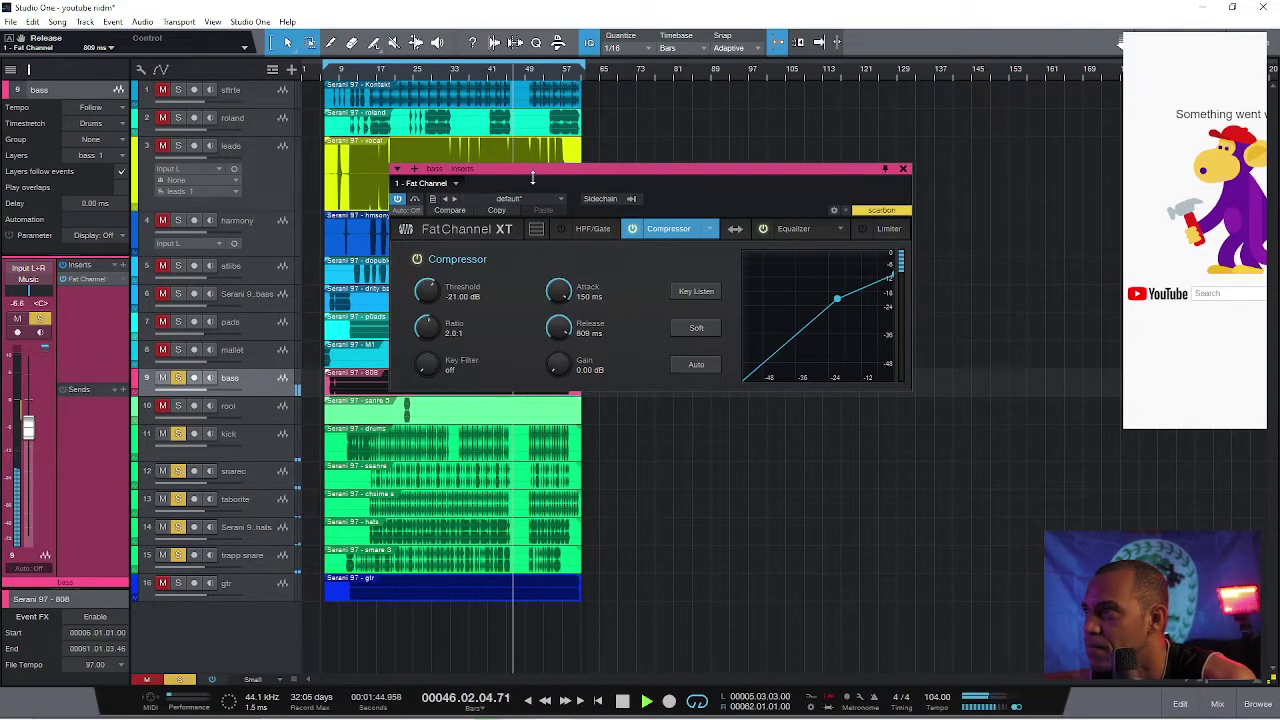
{"action": "left_click_drag", "start_coordinate": [559, 328], "coordinate": [580, 434]}
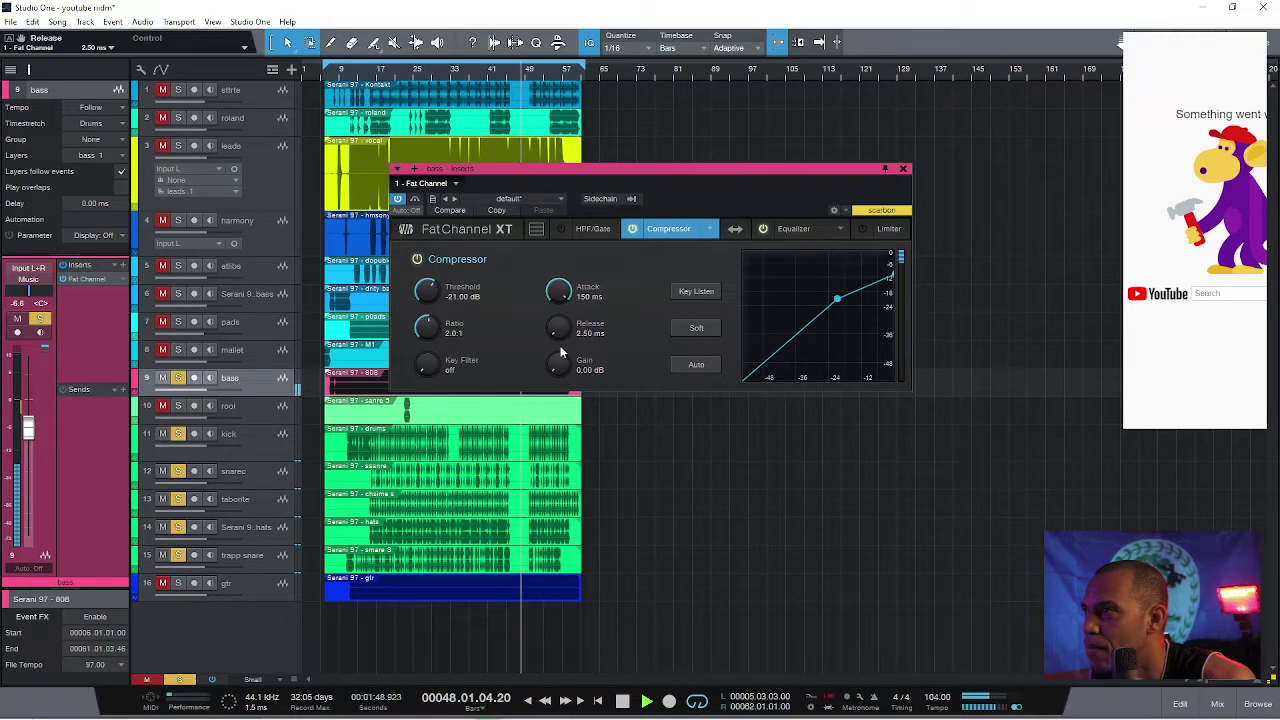
Step: Replay from about bar 17 to check the bass compressor's release, and raise the bass track's volume to -5.5 dB
{"action": "left_click", "coordinate": [381, 70]}
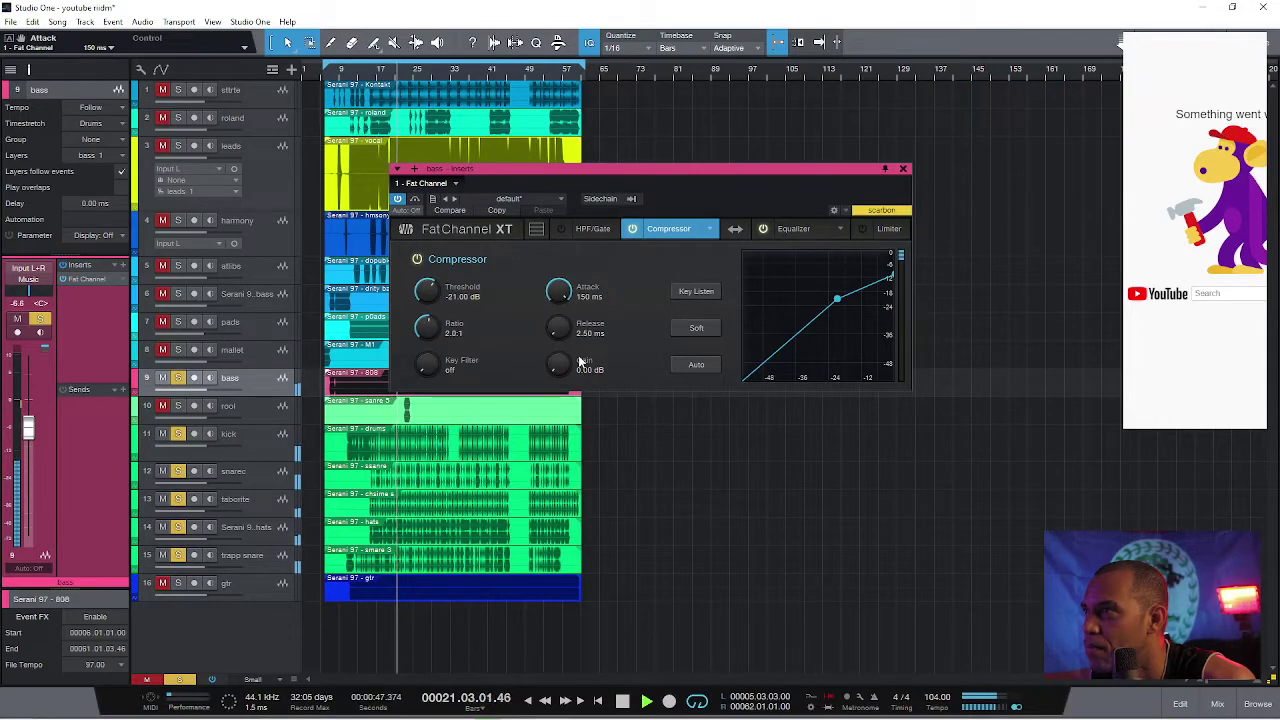
{"action": "left_click_drag", "start_coordinate": [558, 328], "coordinate": [541, 202]}
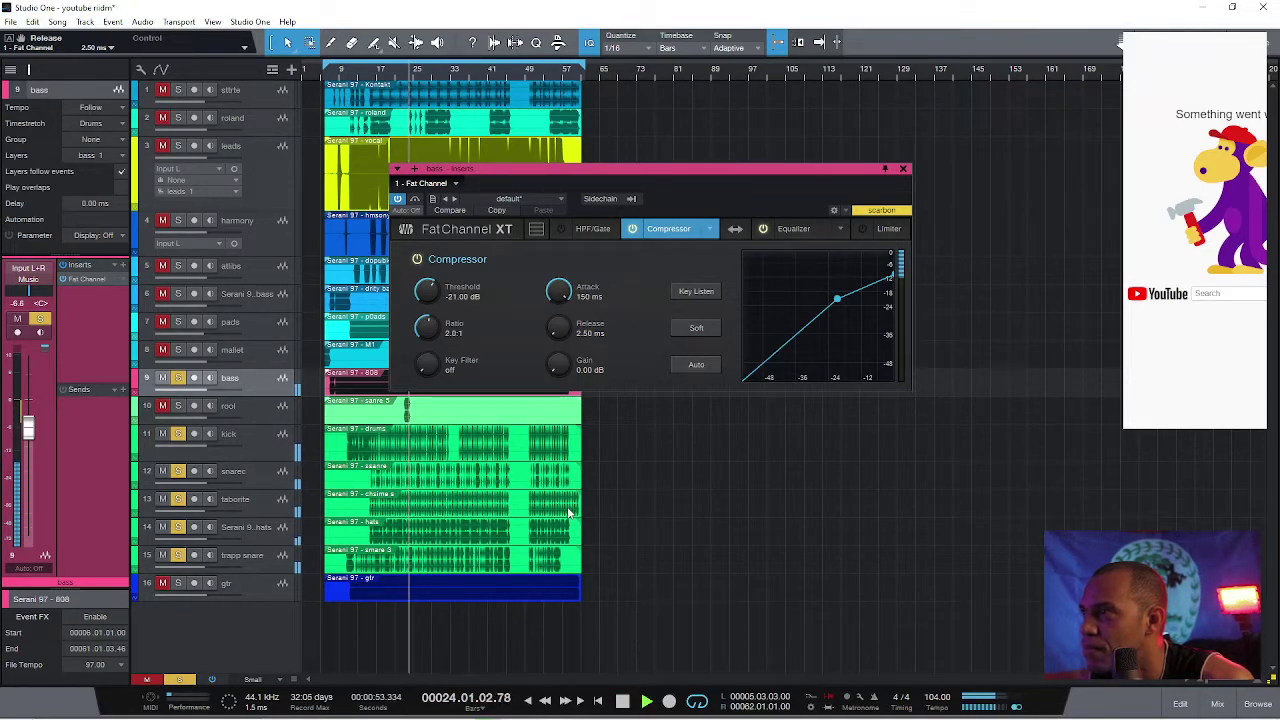
{"action": "left_click", "coordinate": [416, 199]}
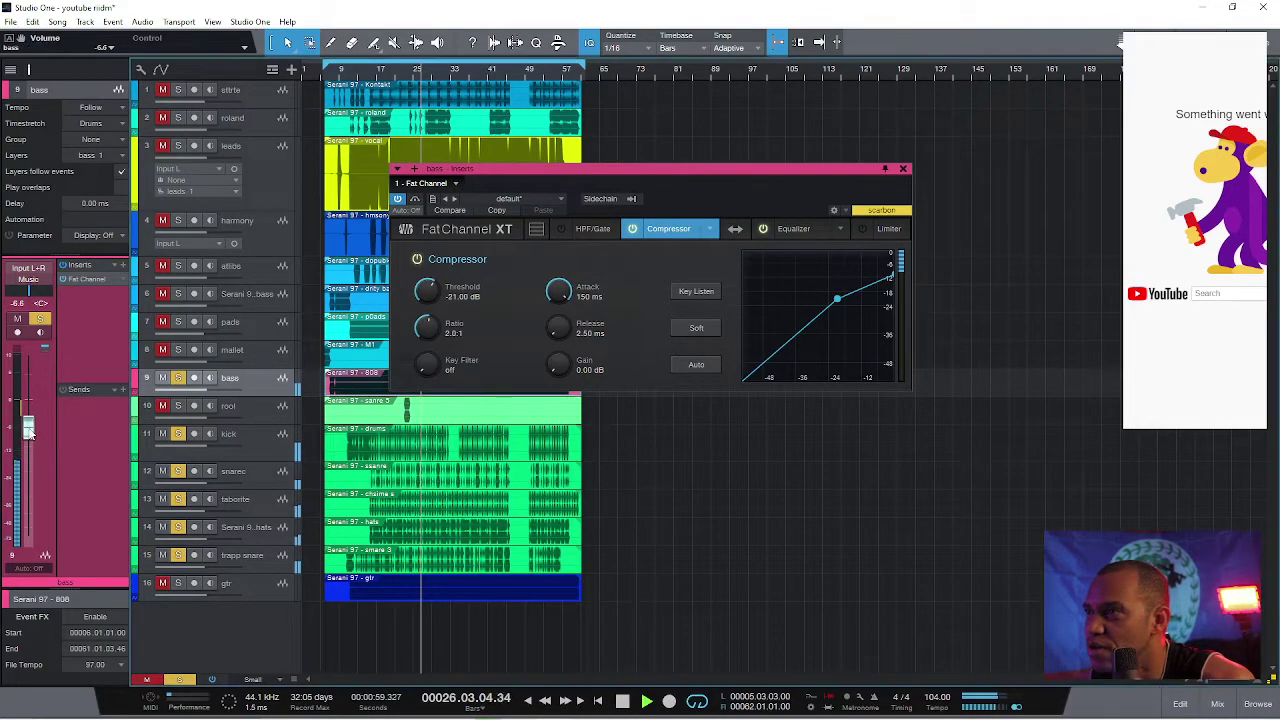
{"action": "left_click_drag", "start_coordinate": [29, 434], "coordinate": [30, 428]}
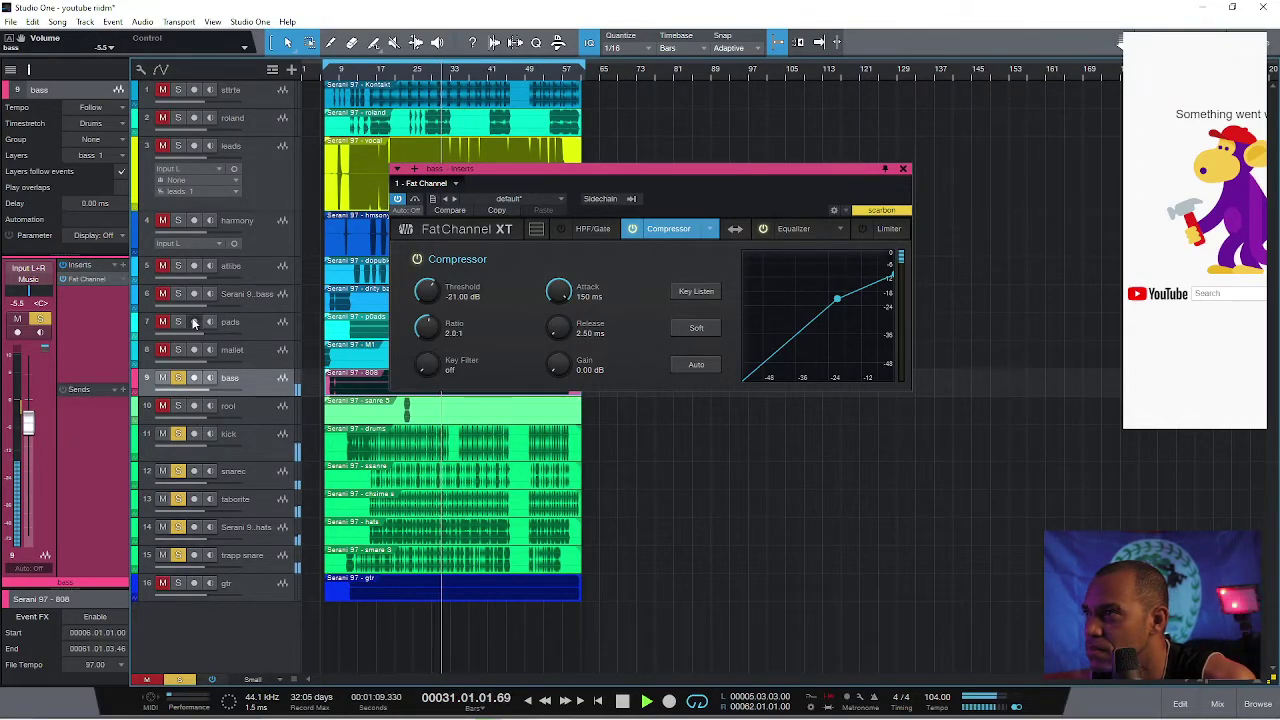
Step: Solo the dirty bass track, replay from about bar 8, and lower its volume to -9.3 dB
{"action": "left_click", "coordinate": [255, 298]}
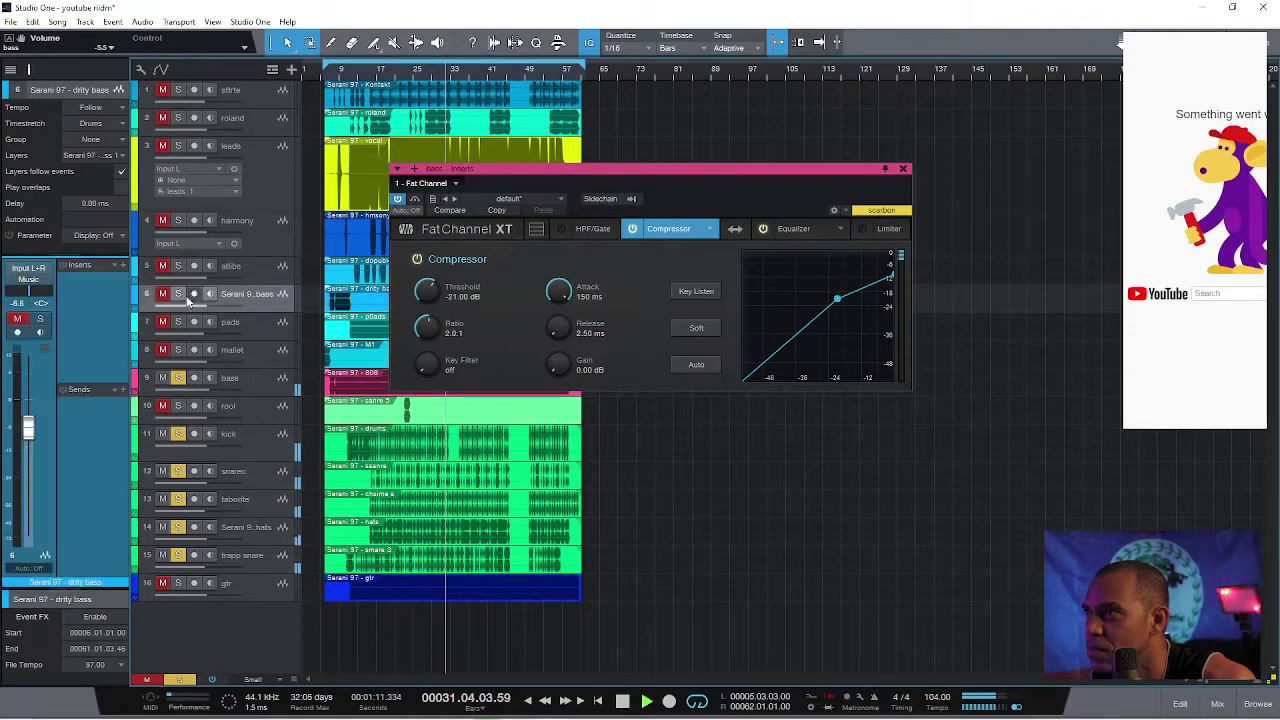
{"action": "left_click", "coordinate": [334, 74]}
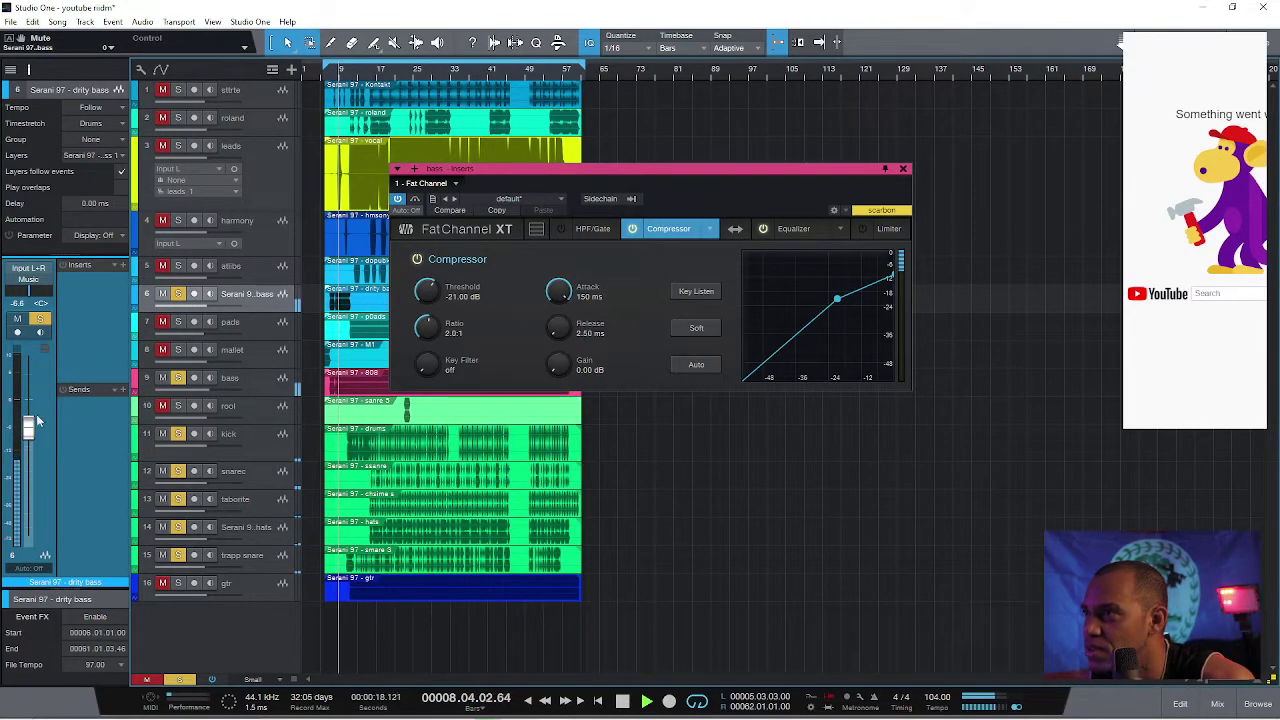
{"action": "left_click", "coordinate": [123, 266]}
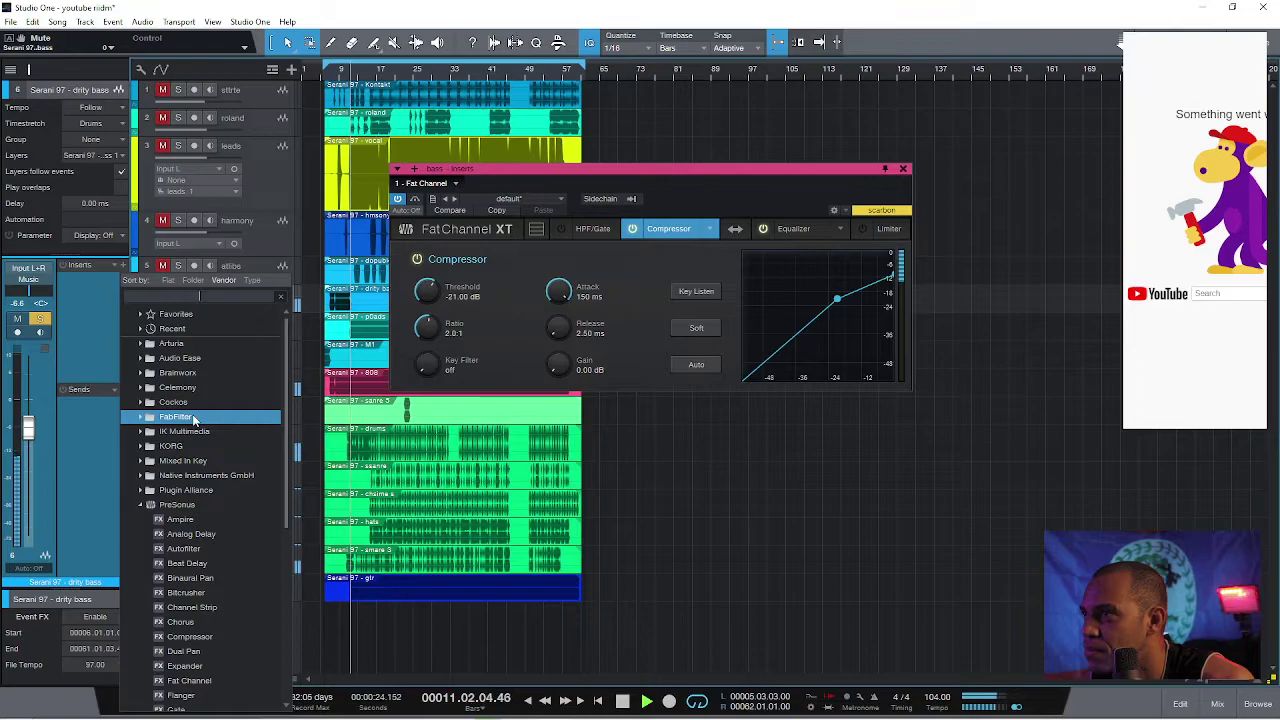
{"action": "left_click", "coordinate": [66, 438]}
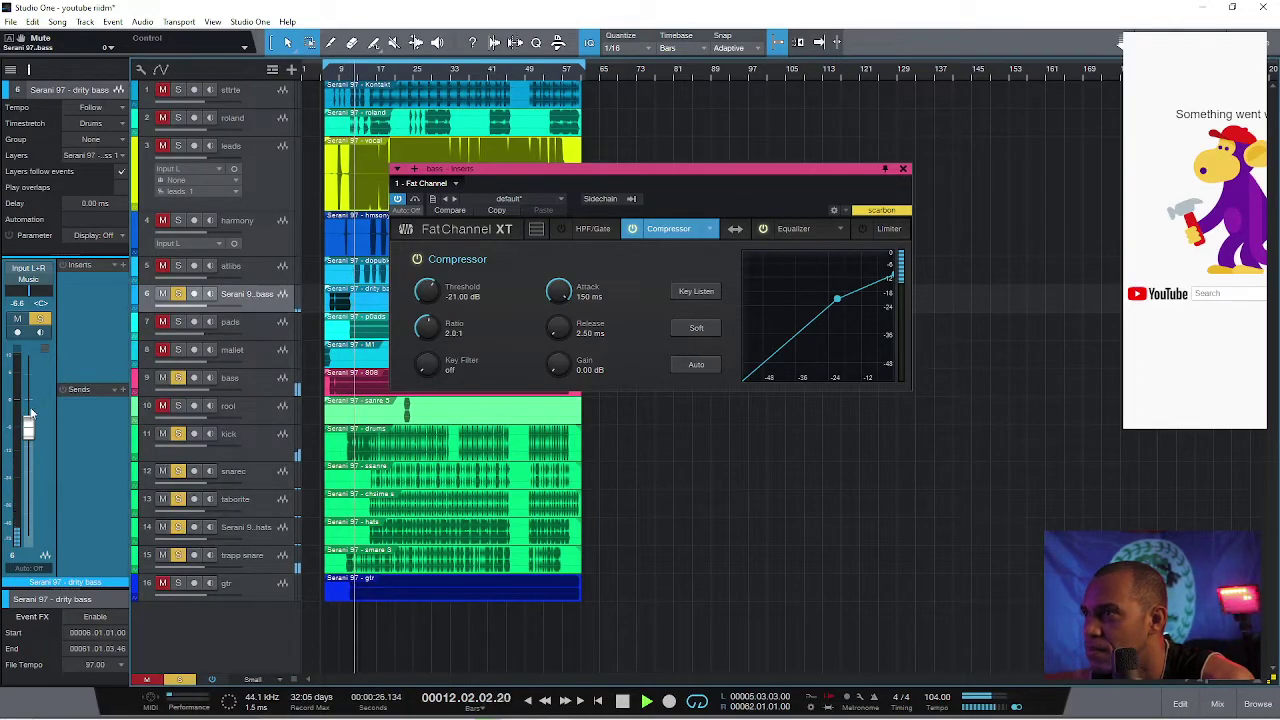
{"action": "left_click_drag", "start_coordinate": [28, 428], "coordinate": [28, 435]}
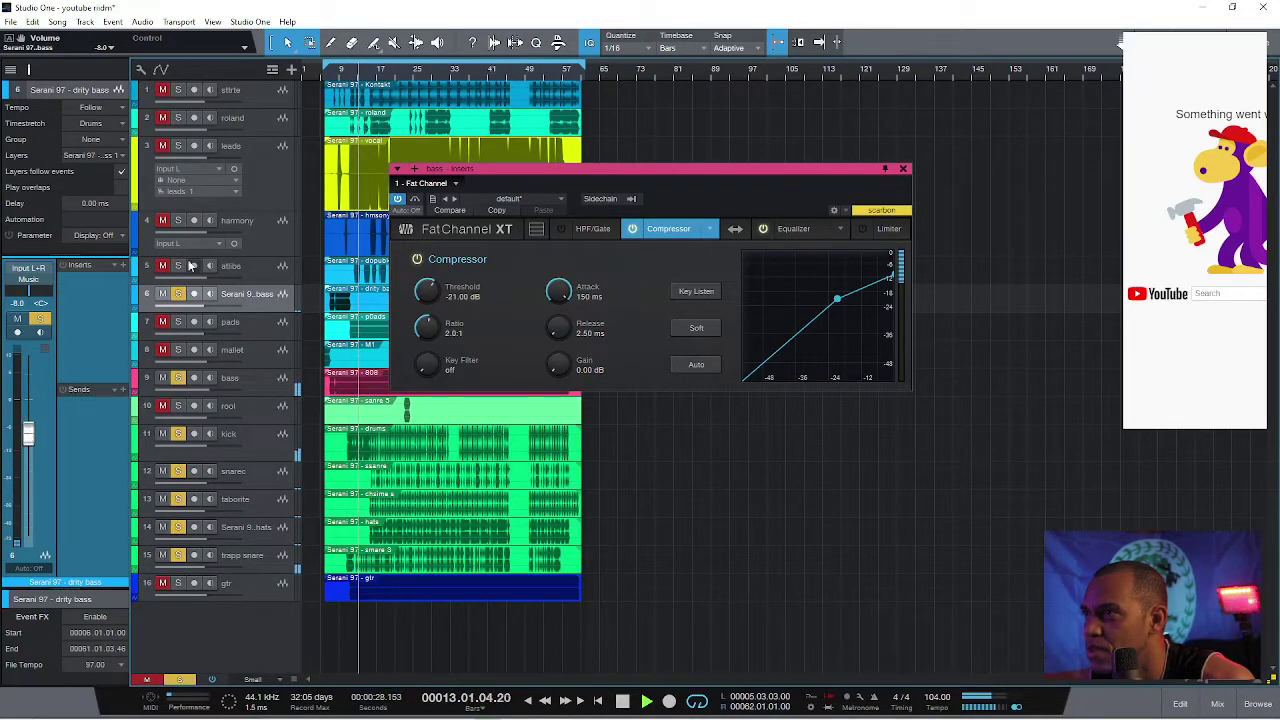
{"action": "left_click", "coordinate": [334, 71]}
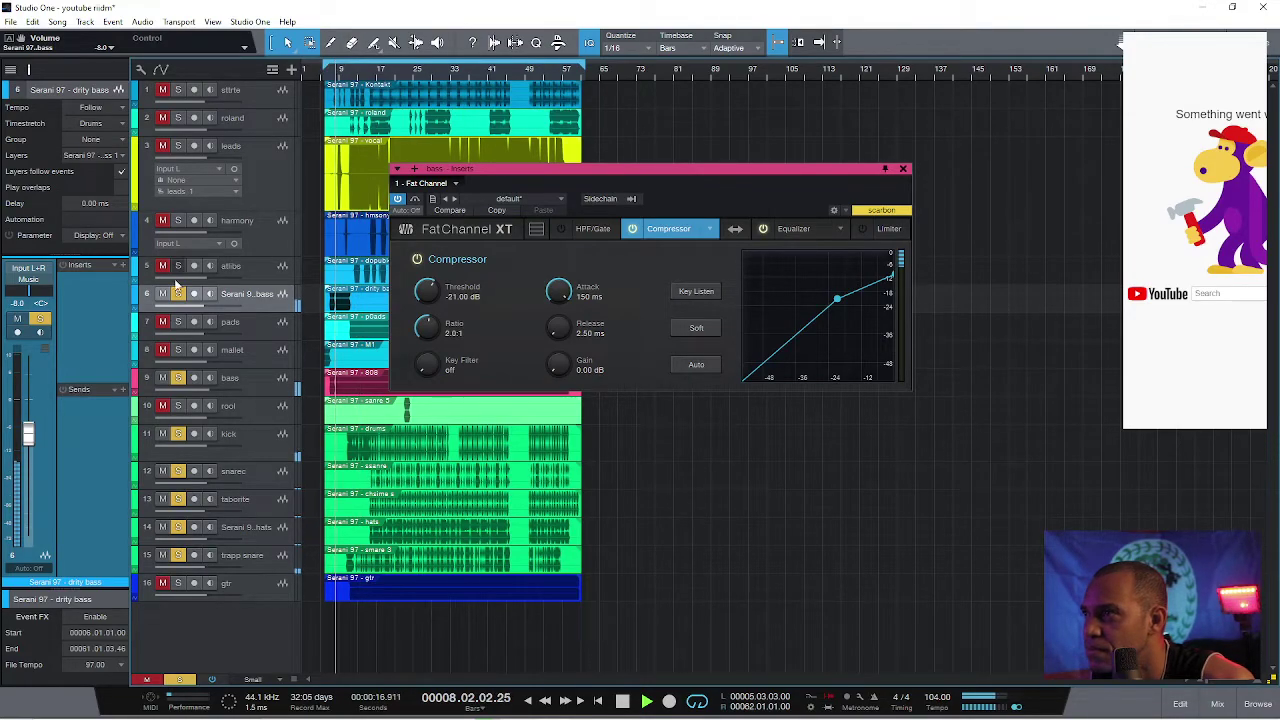
{"action": "left_click_drag", "start_coordinate": [28, 432], "coordinate": [28, 439]}
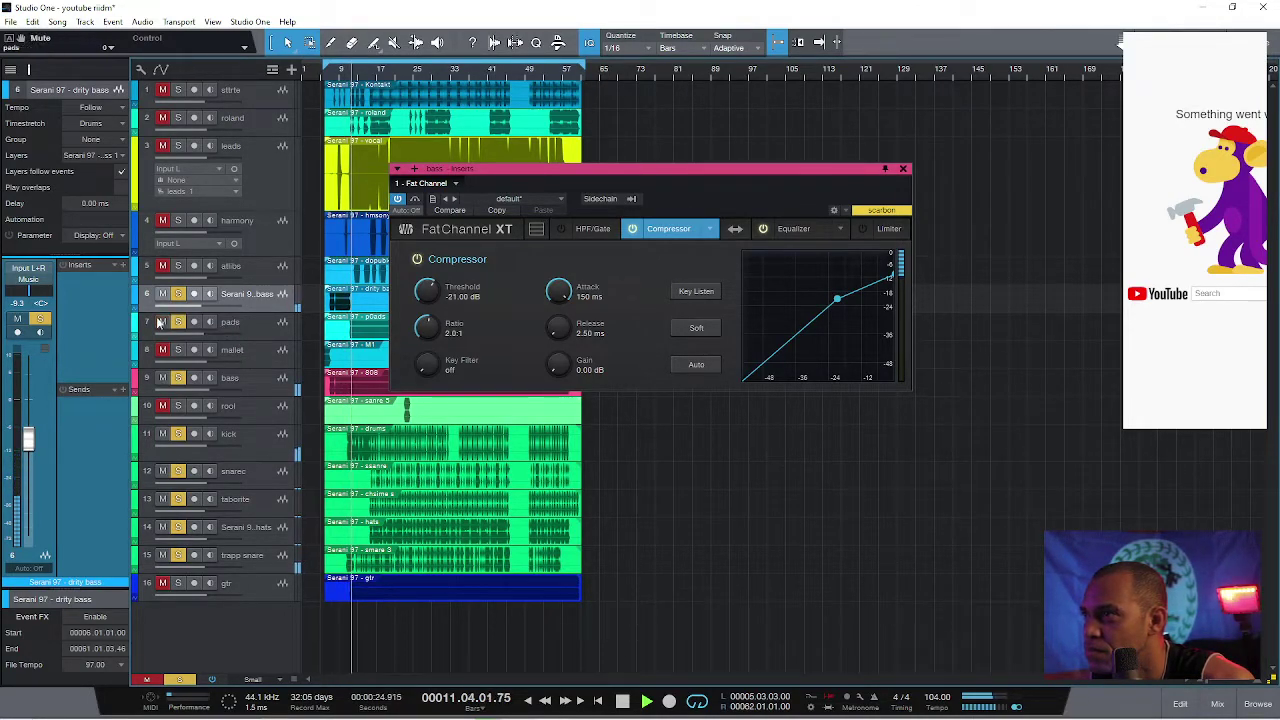
Step: Solo the pads track, set its Pro EQ low-cut frequency to 20 Hz, and leave the EQ switched off after comparing
{"action": "left_click", "coordinate": [256, 322]}
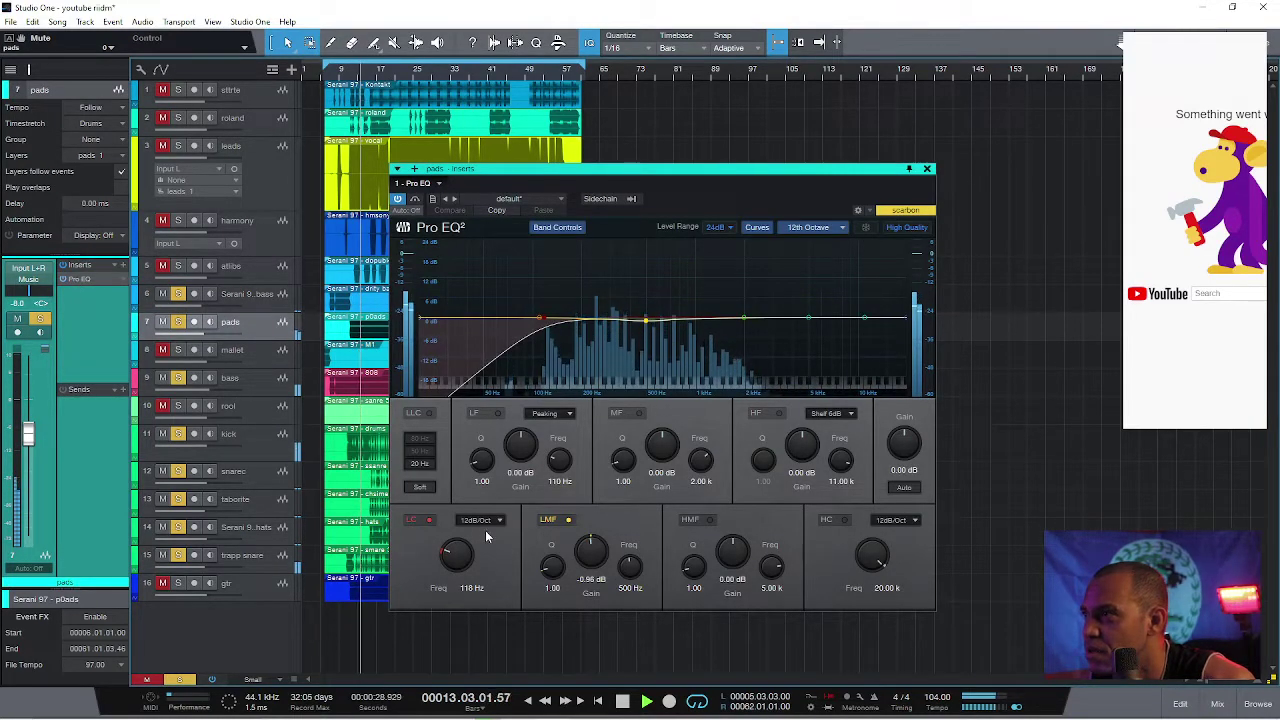
{"action": "left_click_drag", "start_coordinate": [456, 556], "coordinate": [466, 601]}
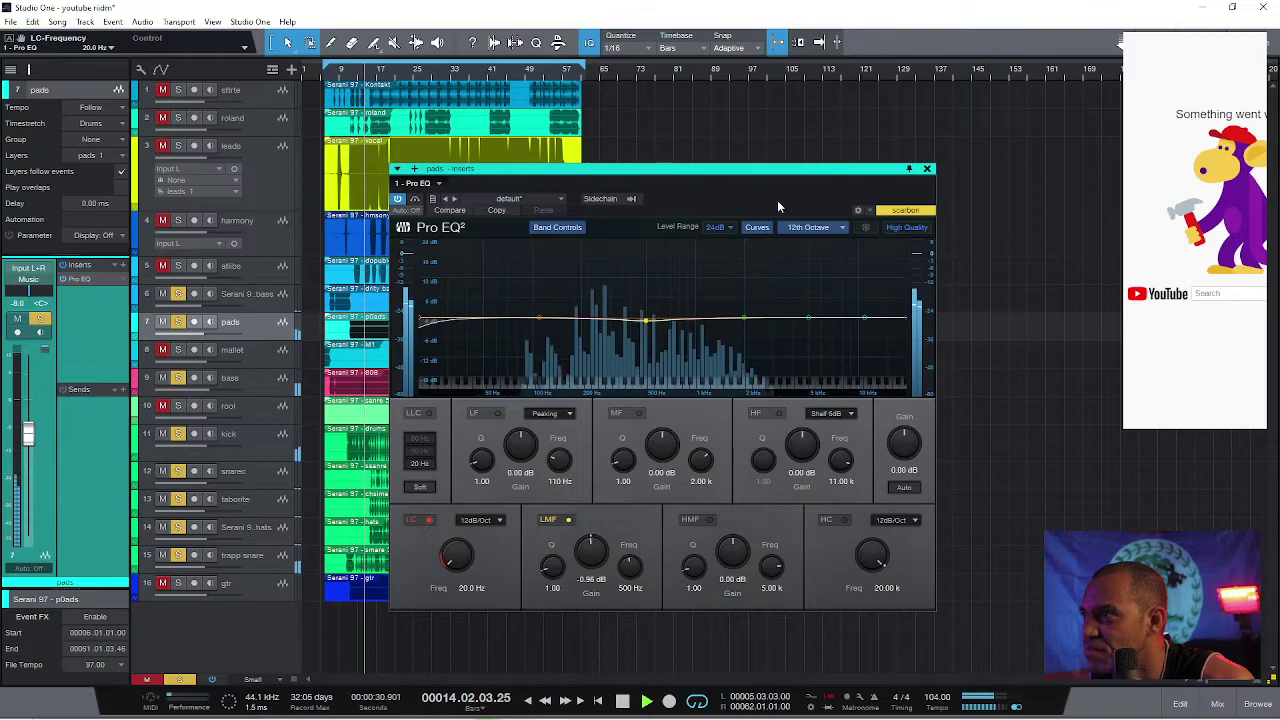
{"action": "left_click", "coordinate": [398, 198]}
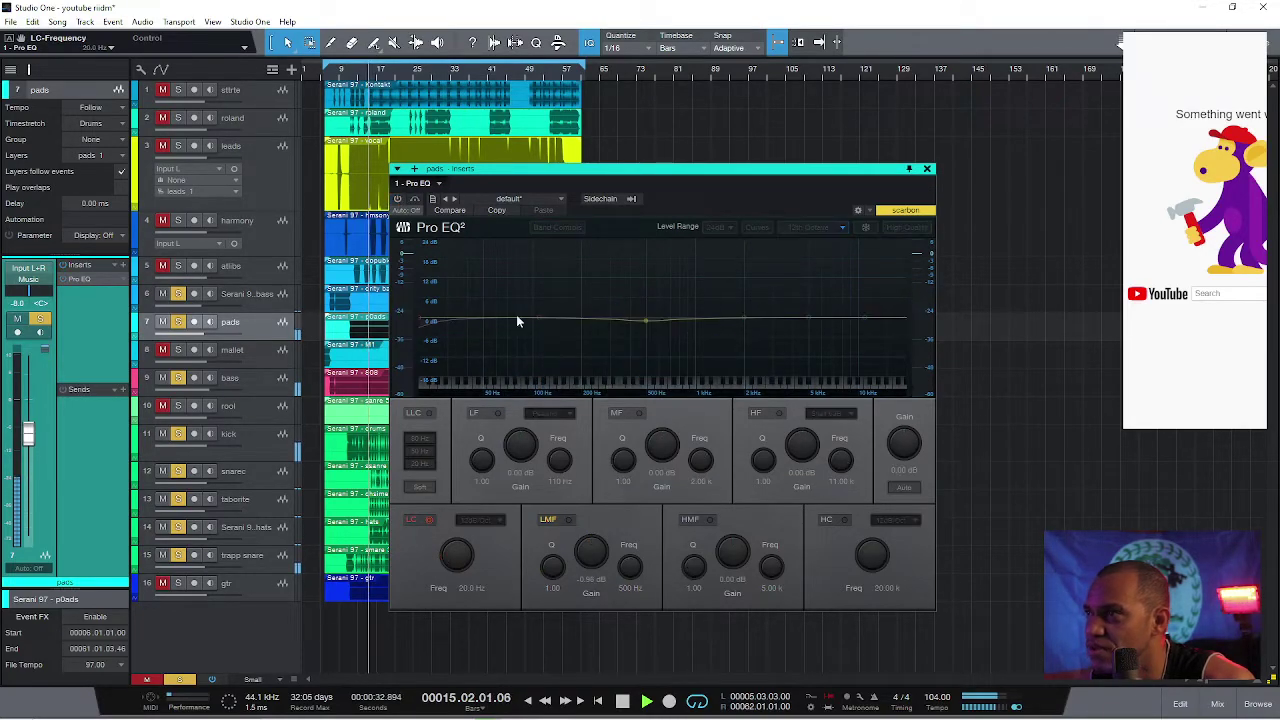
{"action": "left_click", "coordinate": [399, 199]}
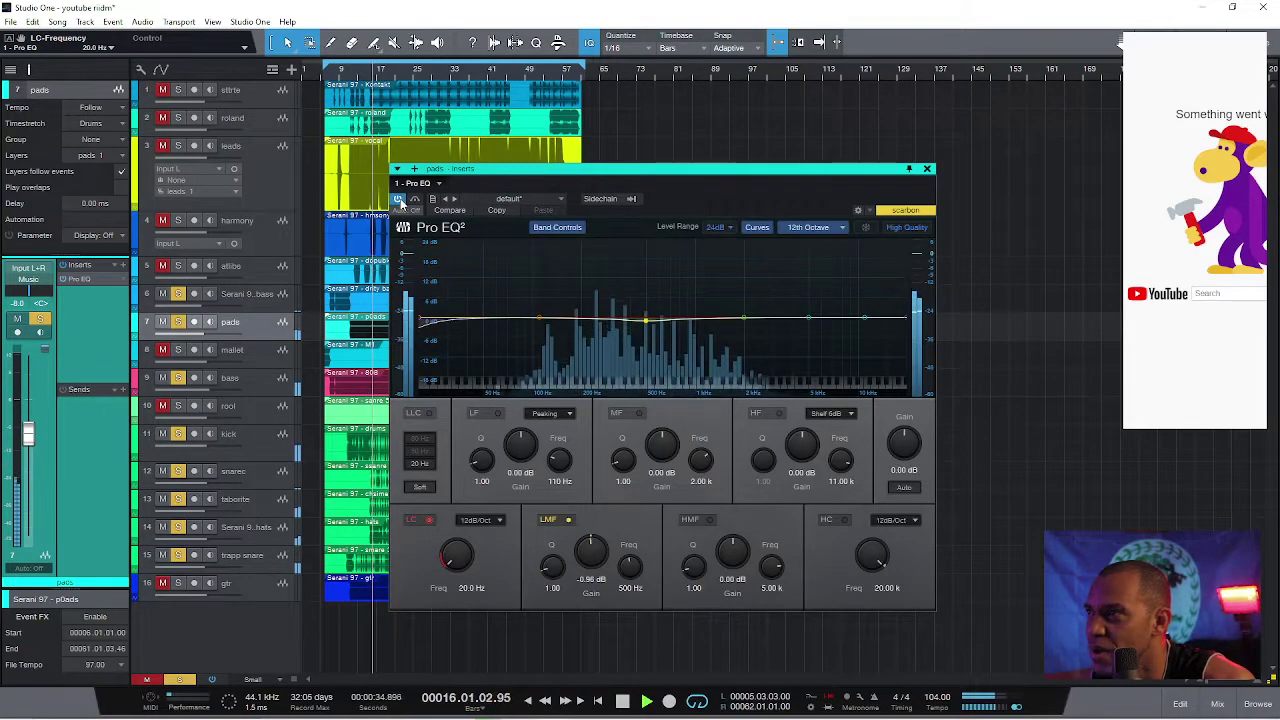
{"action": "left_click", "coordinate": [399, 199]}
{"action": "left_click", "coordinate": [927, 168]}
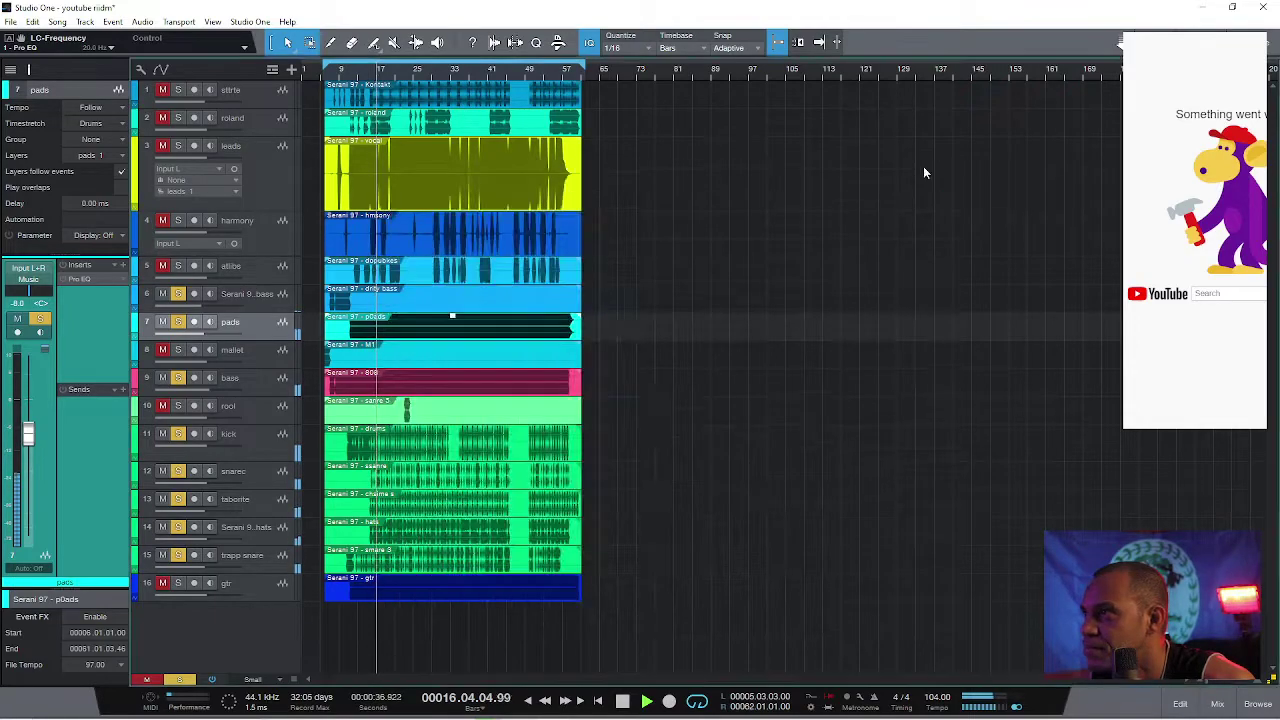
Step: Insert the PreSonus Limiter on the pads track after its Pro EQ
{"action": "left_click", "coordinate": [123, 265]}
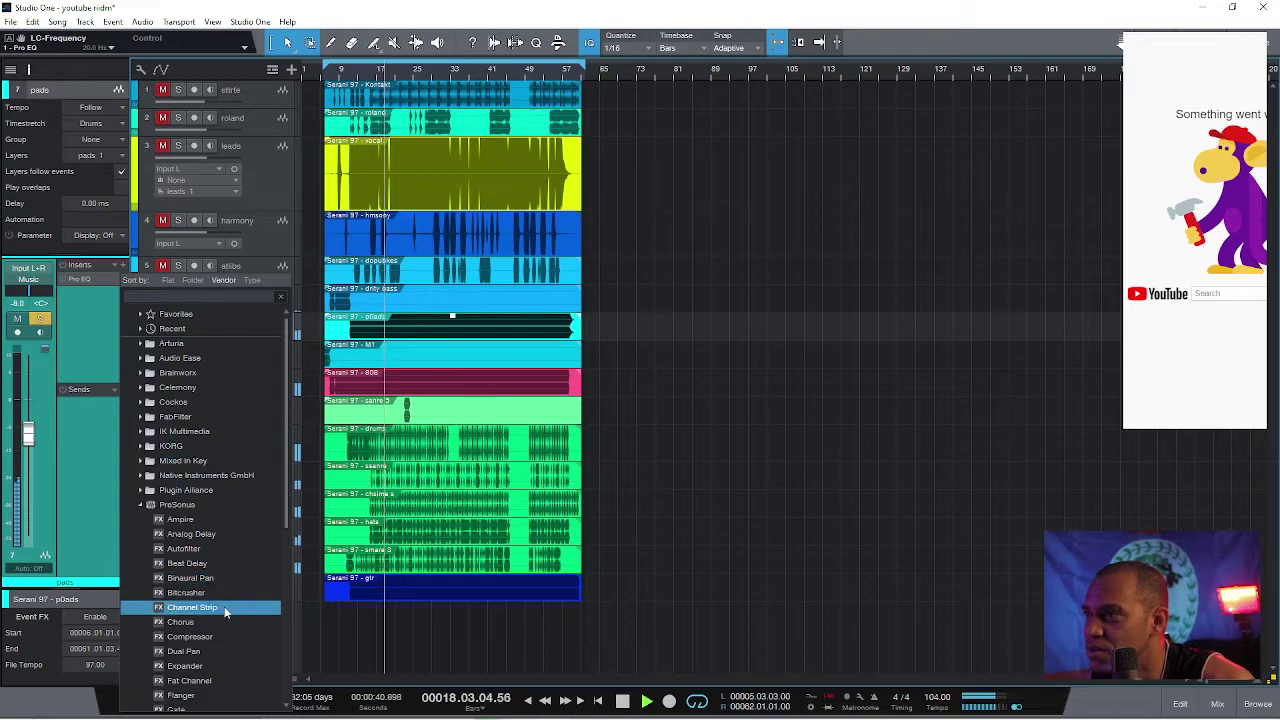
{"action": "left_click_drag", "start_coordinate": [284, 492], "coordinate": [247, 621]}
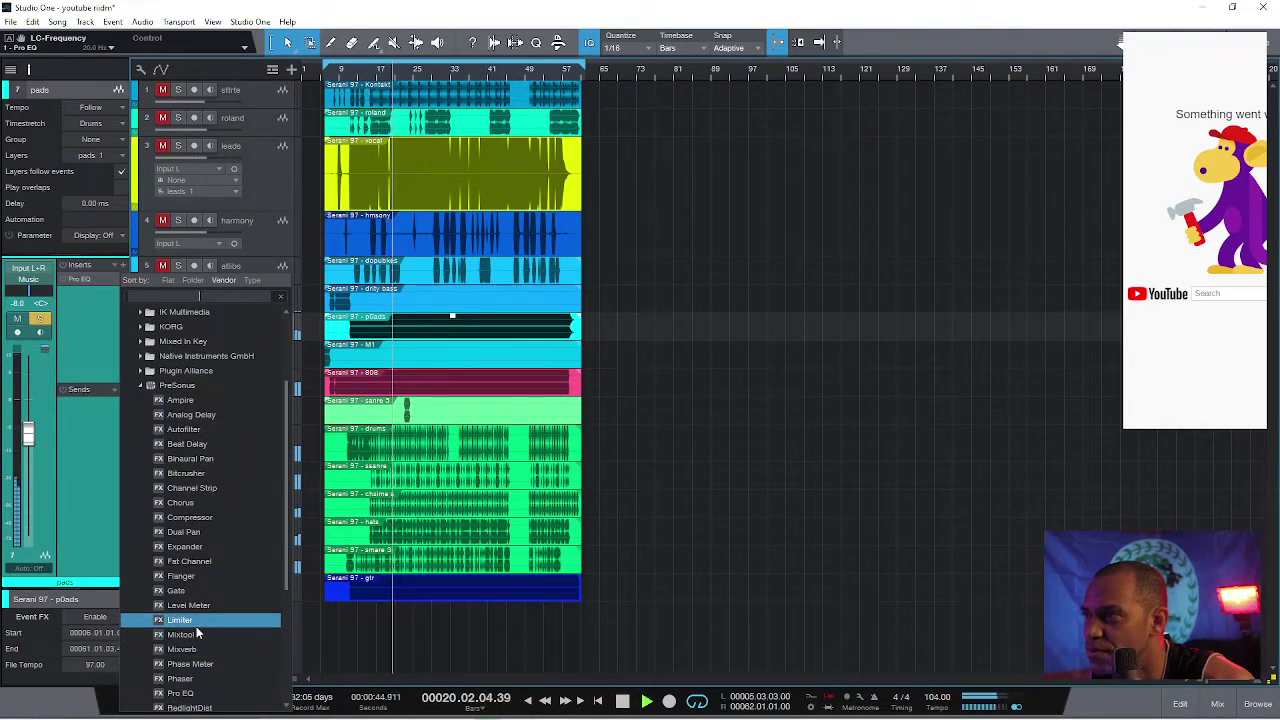
{"action": "double_click", "coordinate": [240, 634]}
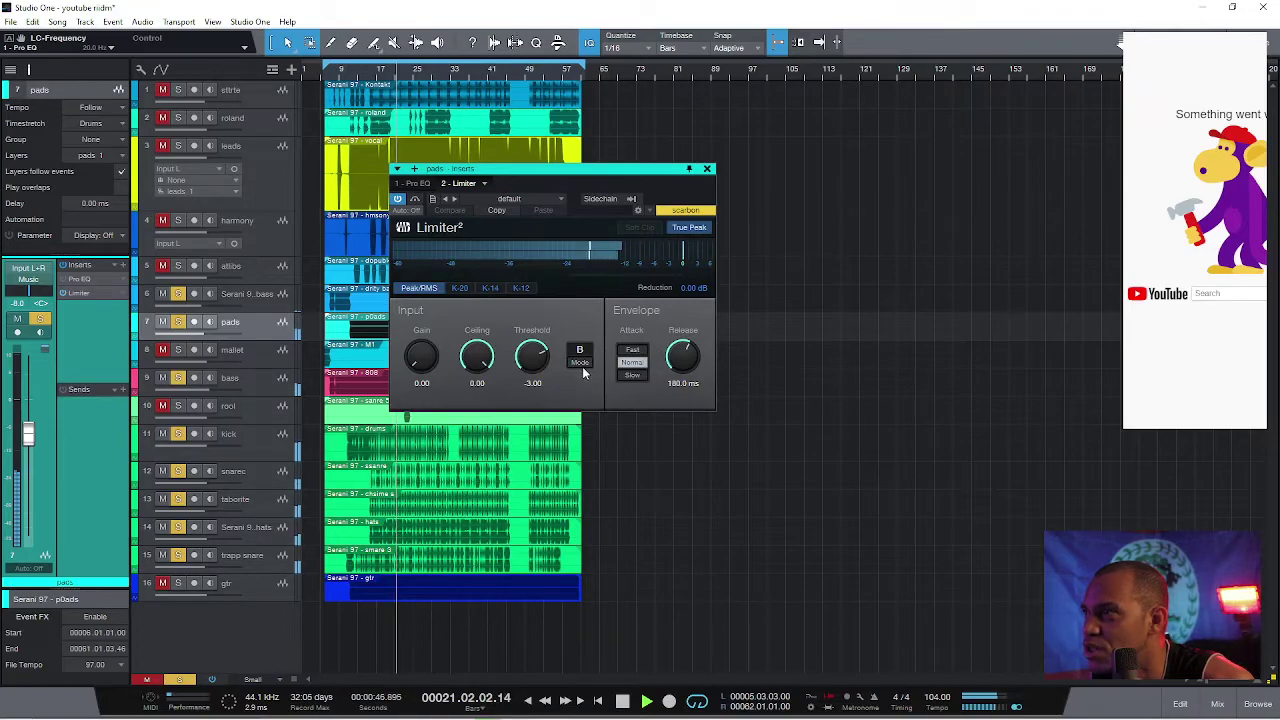
Step: Set the pads limiter's threshold to -3.84 and ceiling to -12.00 during playback, keeping its input gain at 0.00
{"action": "left_click_drag", "start_coordinate": [533, 370], "coordinate": [535, 573]}
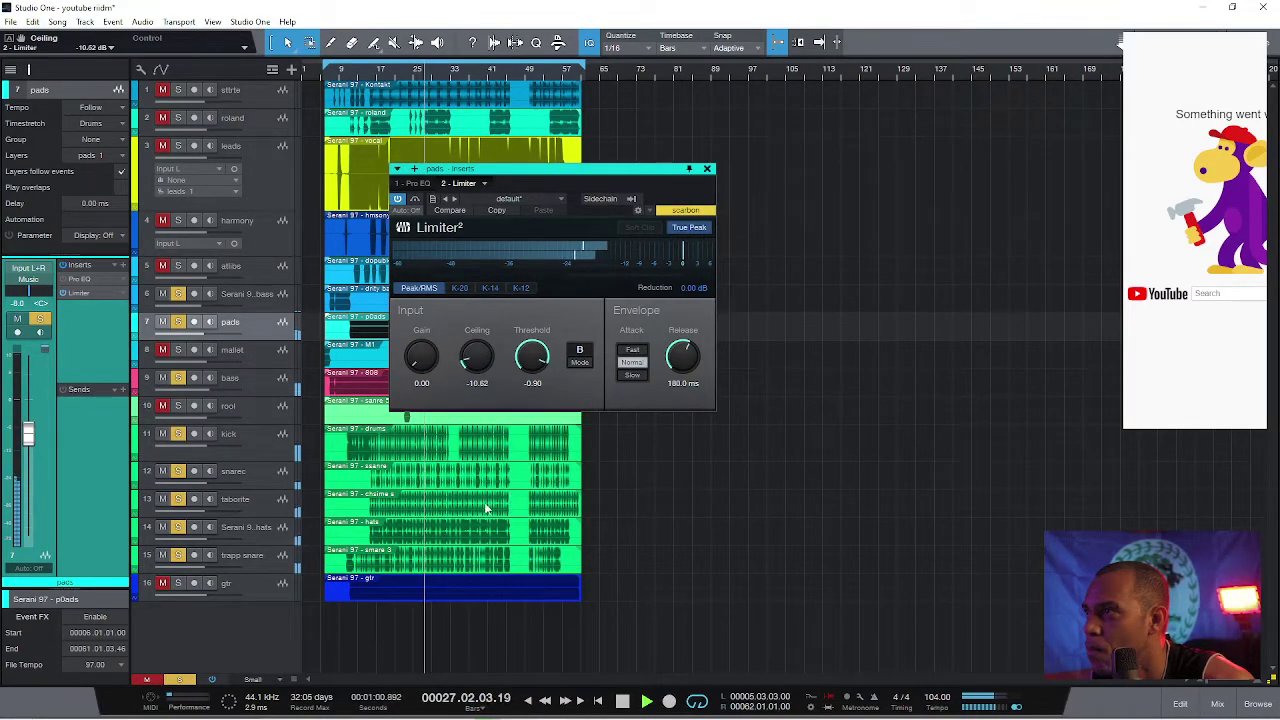
{"action": "left_click_drag", "start_coordinate": [421, 361], "coordinate": [535, 398]}
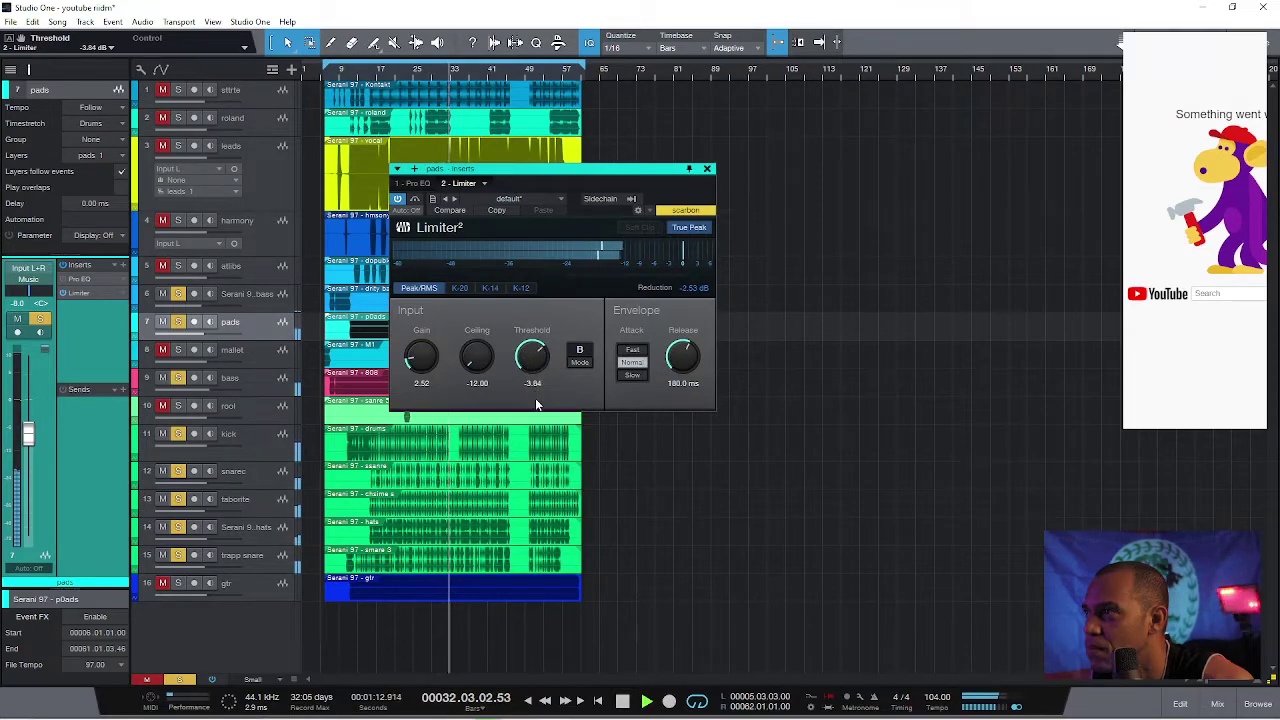
{"action": "left_click_drag", "start_coordinate": [421, 364], "coordinate": [424, 378]}
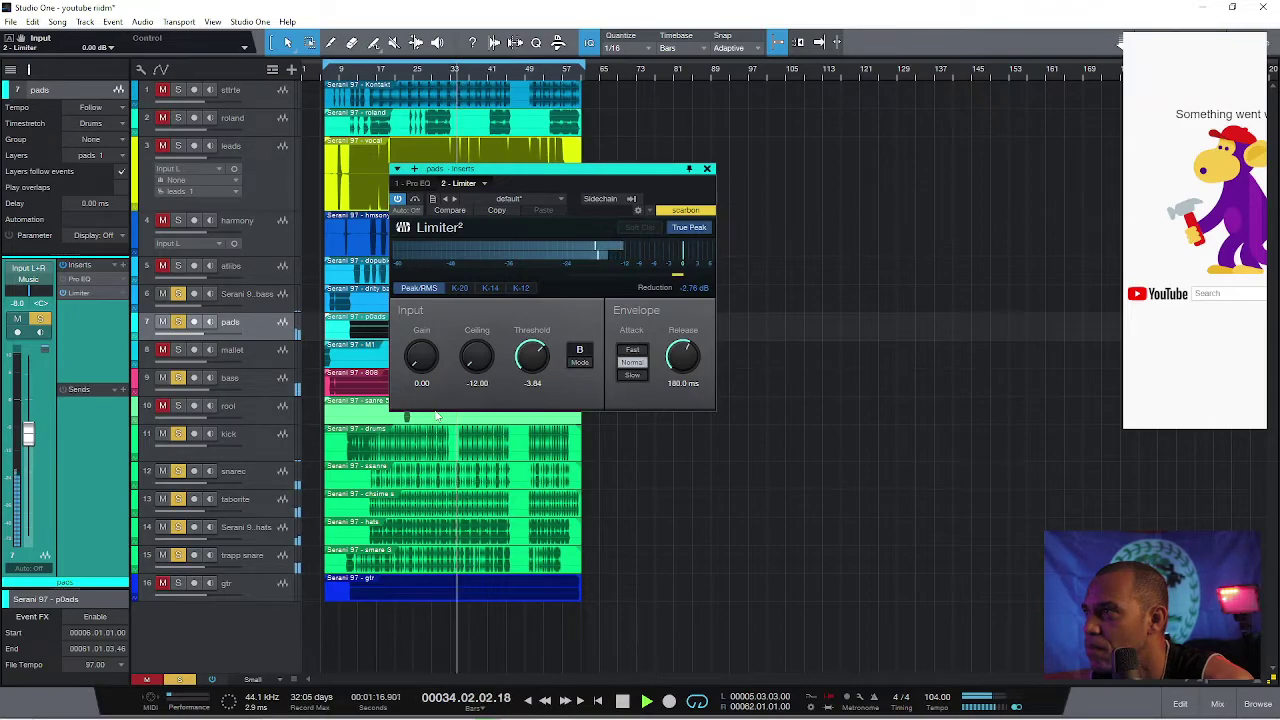
Step: Set the pads limiter's release to 1.97 s and attack to Fast, and close the plug-in window
{"action": "left_click_drag", "start_coordinate": [680, 356], "coordinate": [664, 250]}
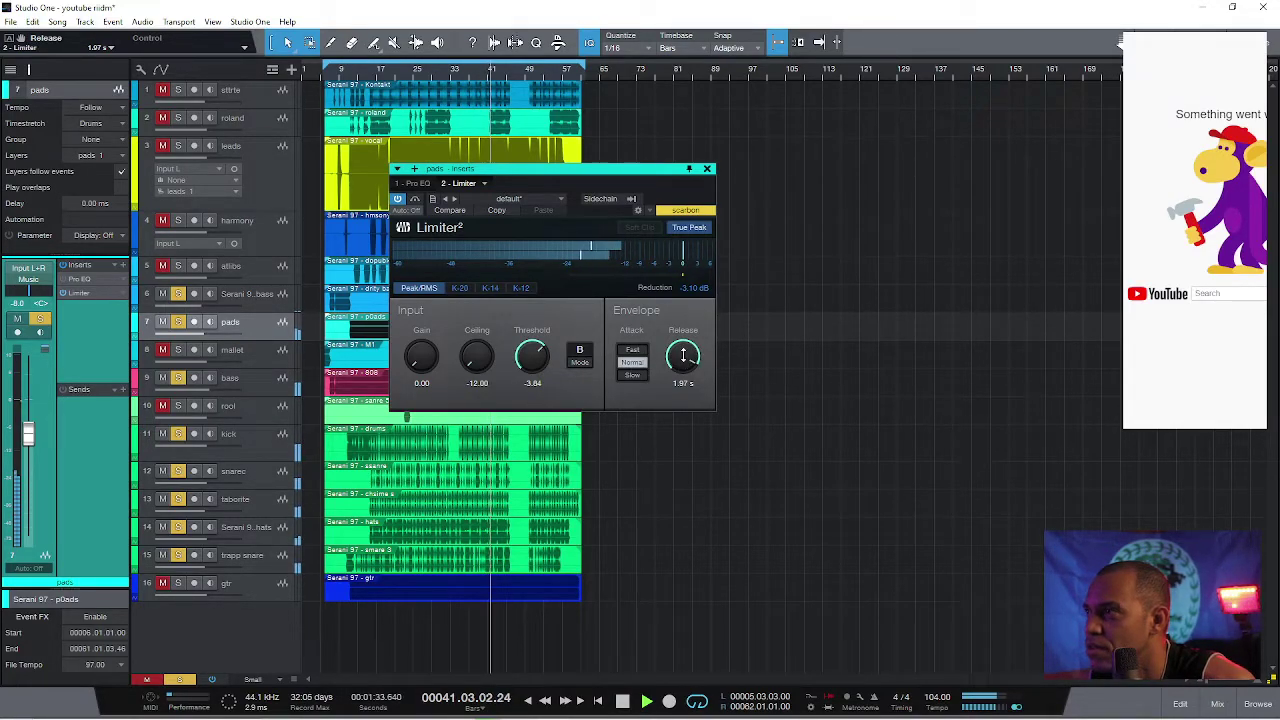
{"action": "left_click", "coordinate": [633, 351]}
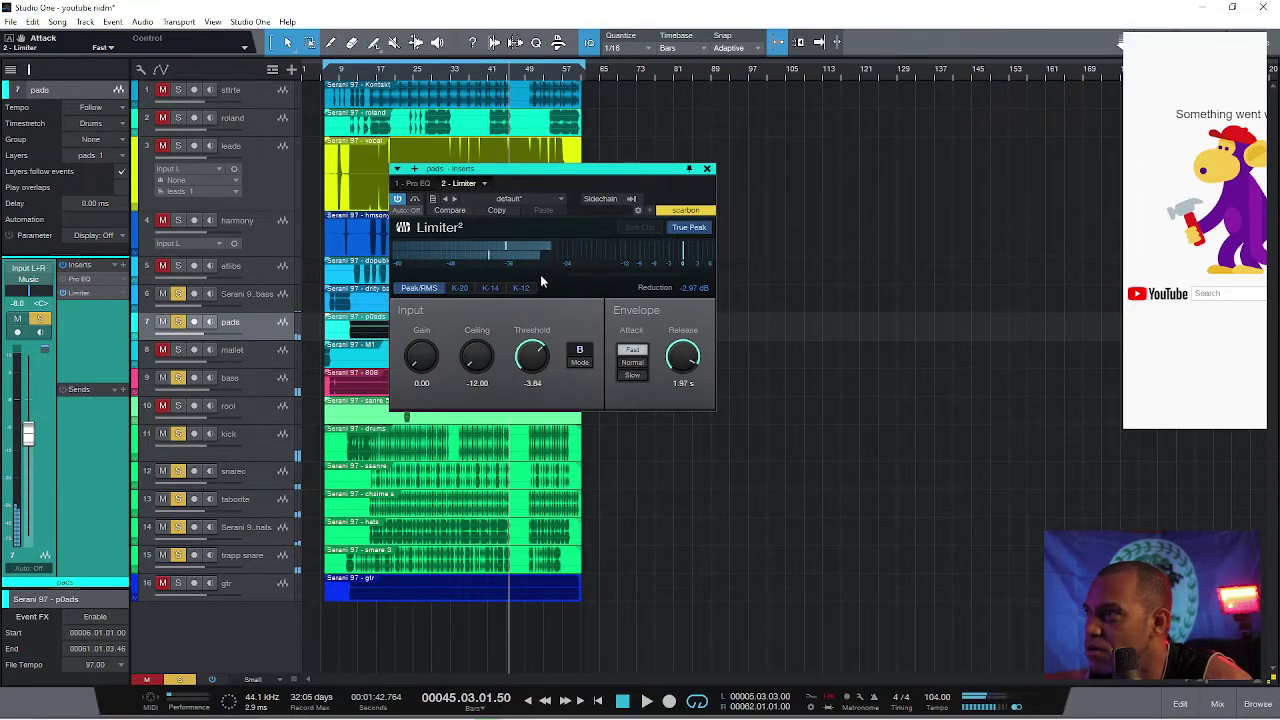
{"action": "left_click", "coordinate": [707, 169]}
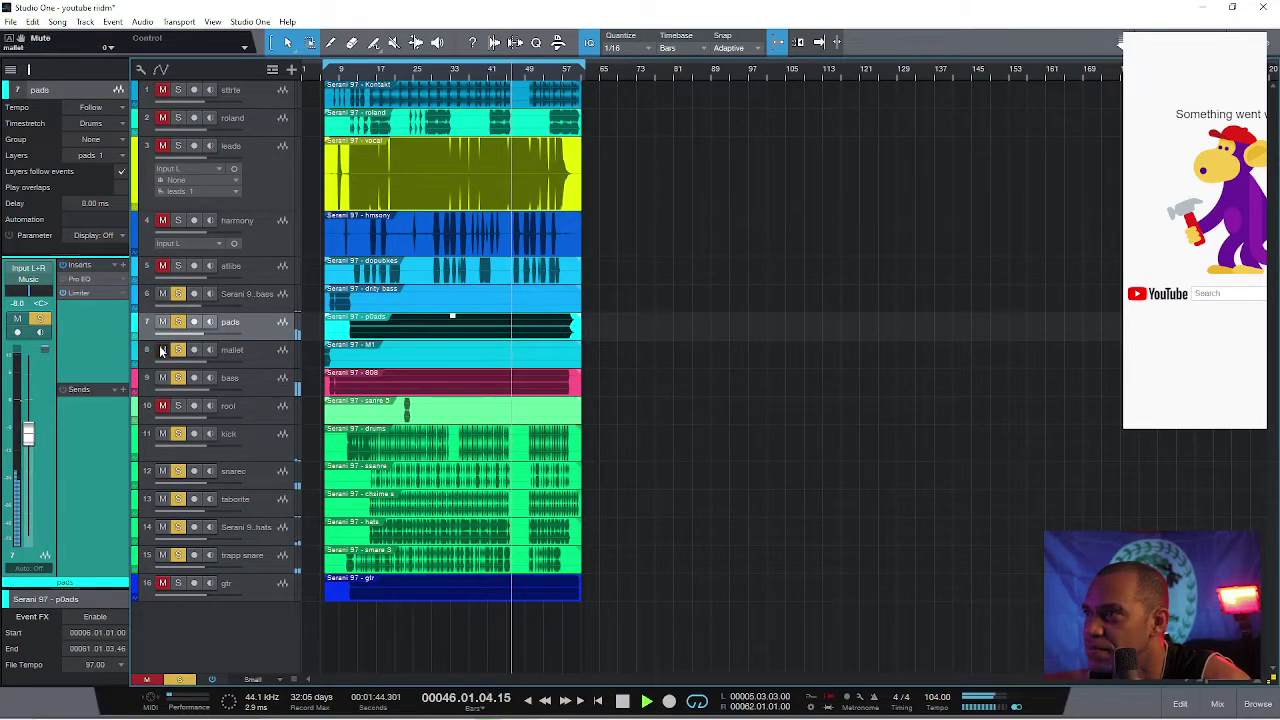
Step: Select the mallet track, play from the song's start, and raise the track's volume to -5.2 dB
{"action": "left_click", "coordinate": [249, 347]}
{"action": "left_click", "coordinate": [325, 66]}
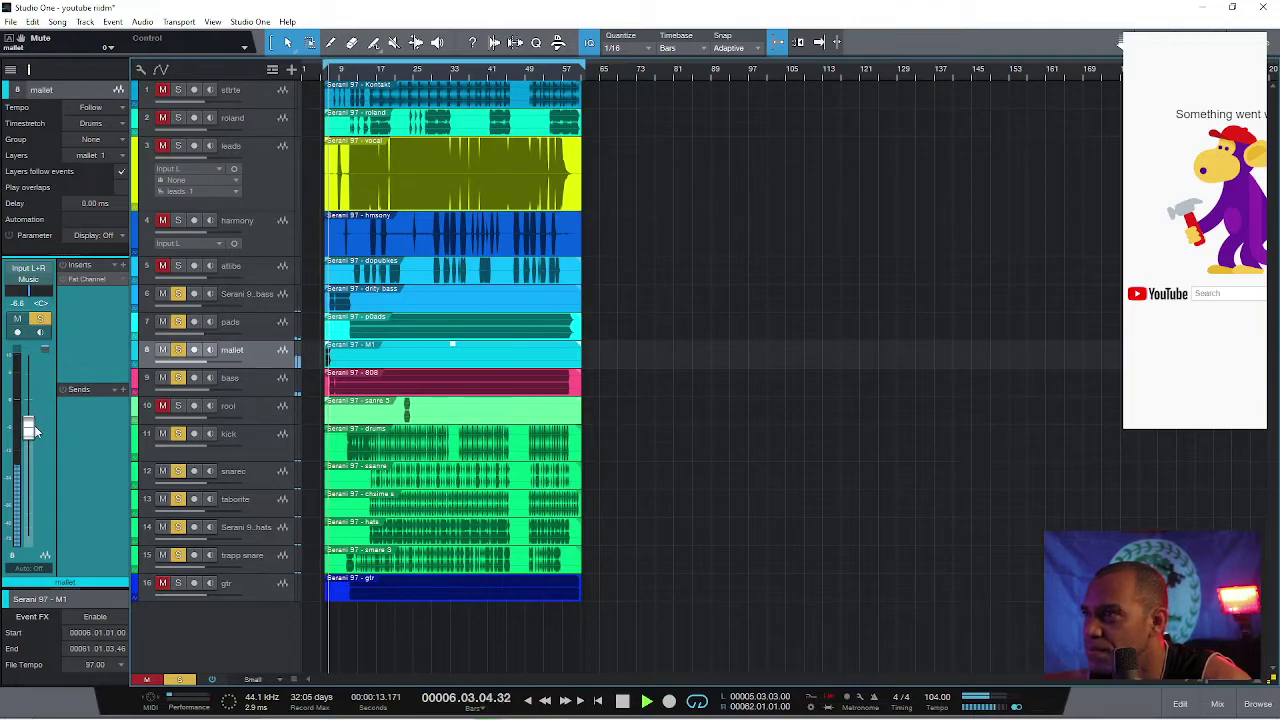
{"action": "left_click_drag", "start_coordinate": [30, 431], "coordinate": [30, 424]}
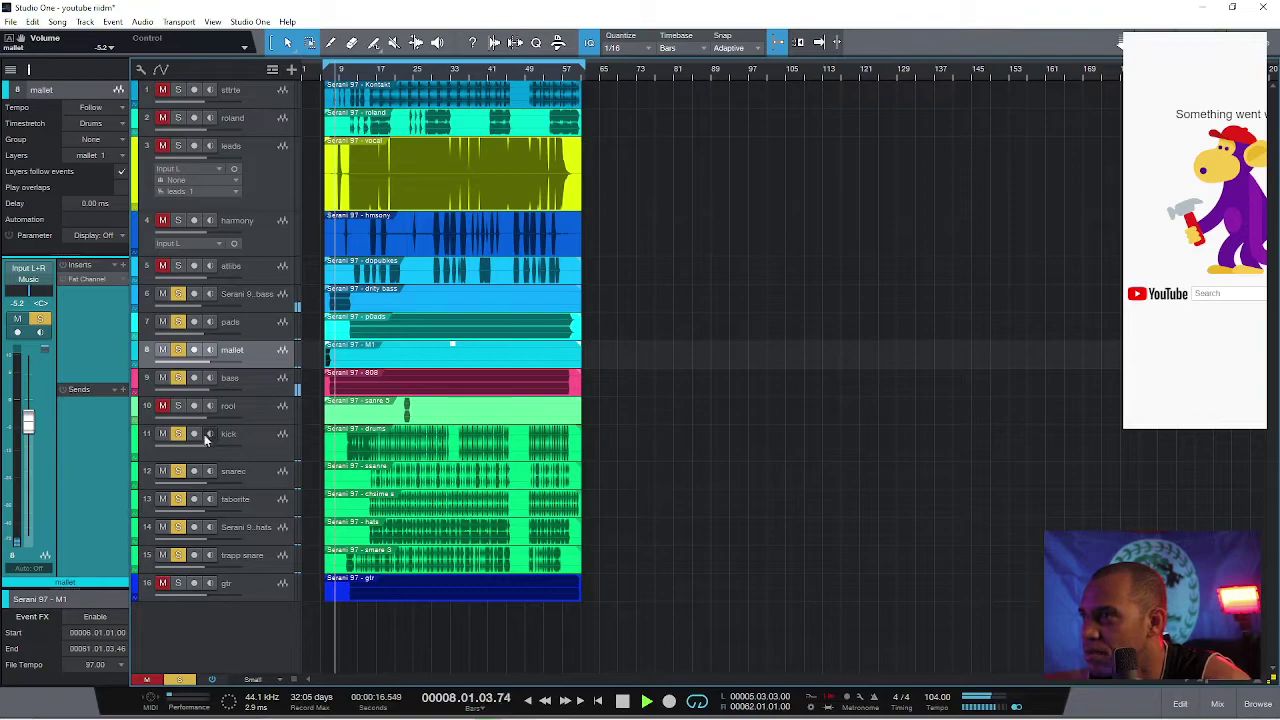
Step: Unmute track 10, solo the leads vocal track, and resume playback from bar 9
{"action": "left_click", "coordinate": [164, 408]}
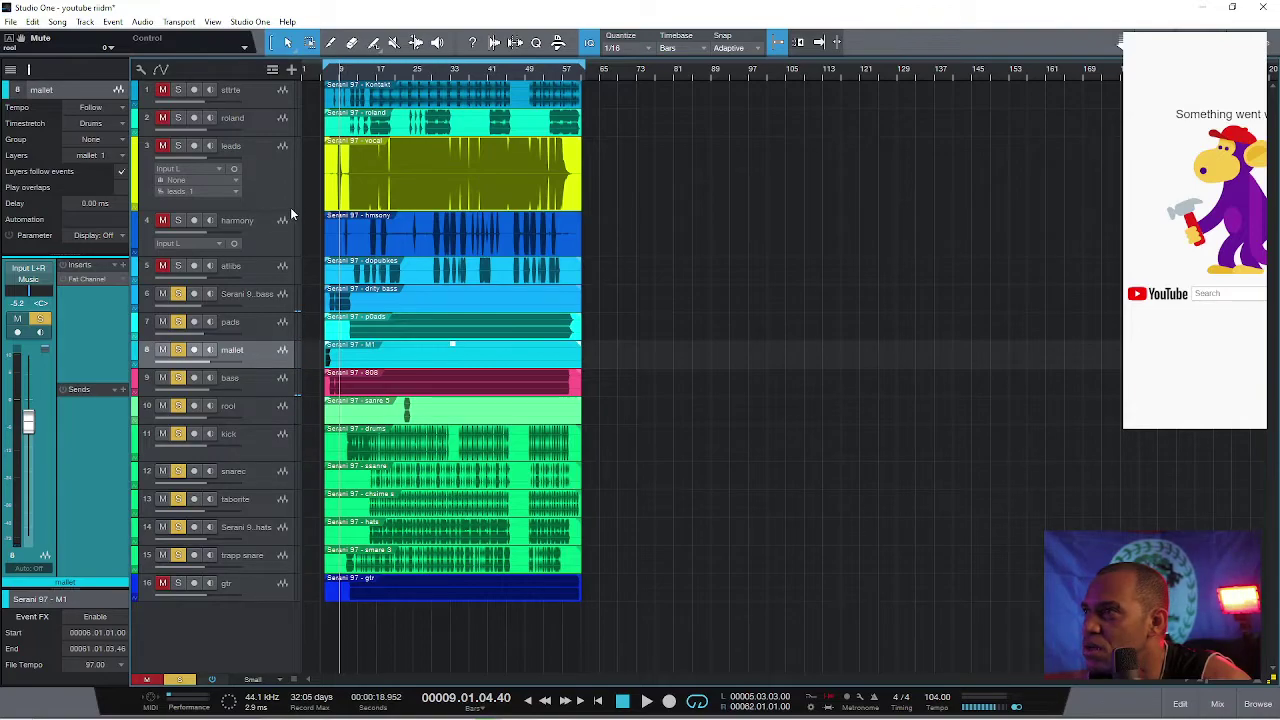
{"action": "left_click", "coordinate": [194, 163]}
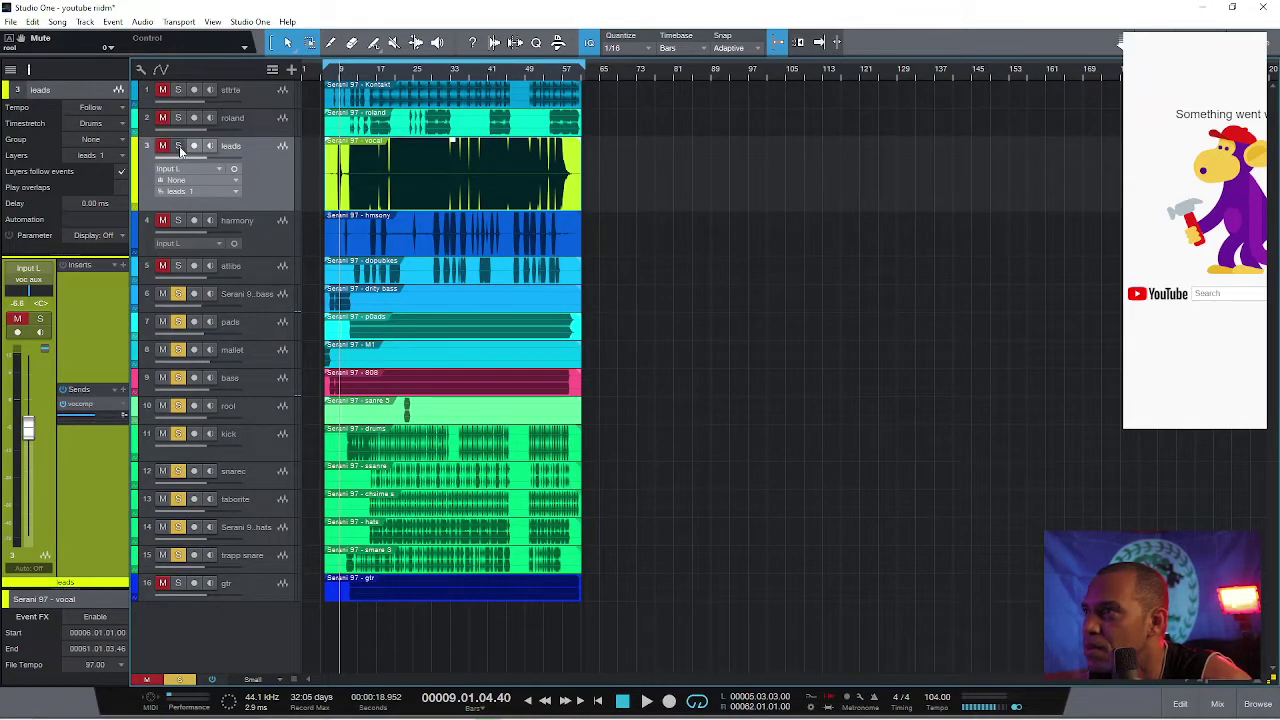
{"action": "left_click", "coordinate": [179, 146]}
{"action": "key", "text": "space"}
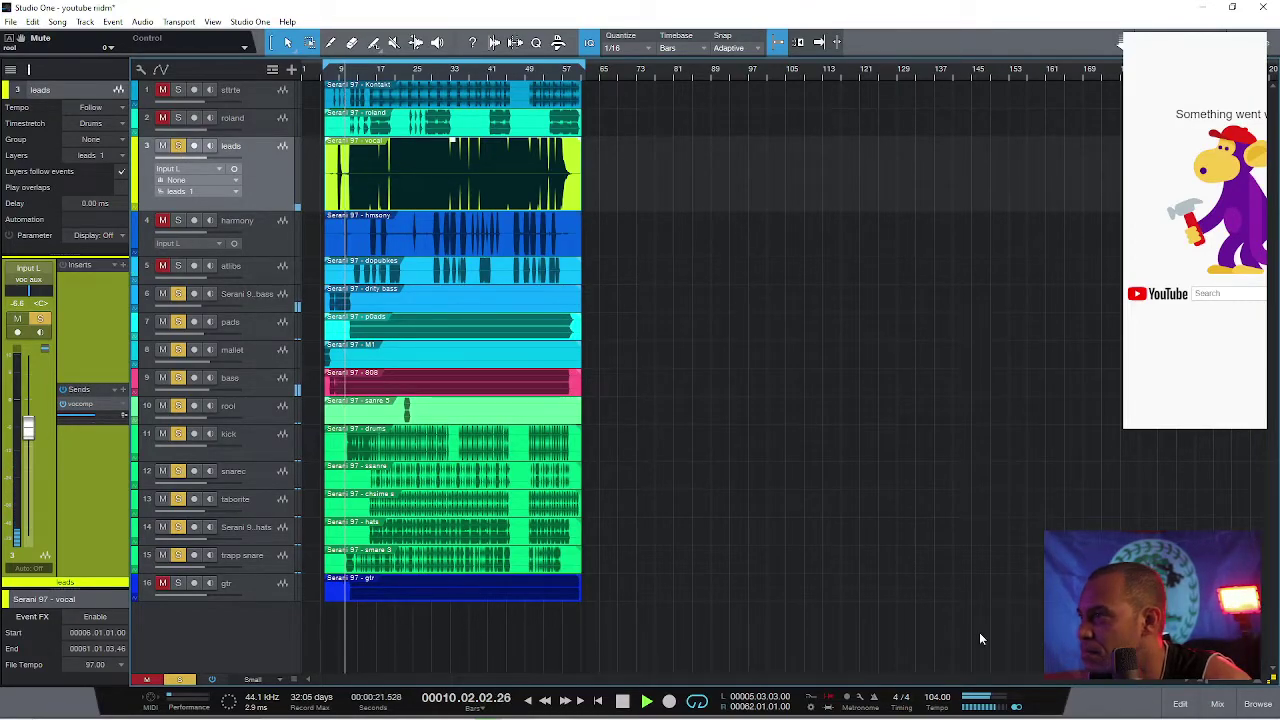
Step: Open the Fat Channel on the voc aux bus from the mixer console and display its equalizer section
{"action": "left_click", "coordinate": [1217, 704]}
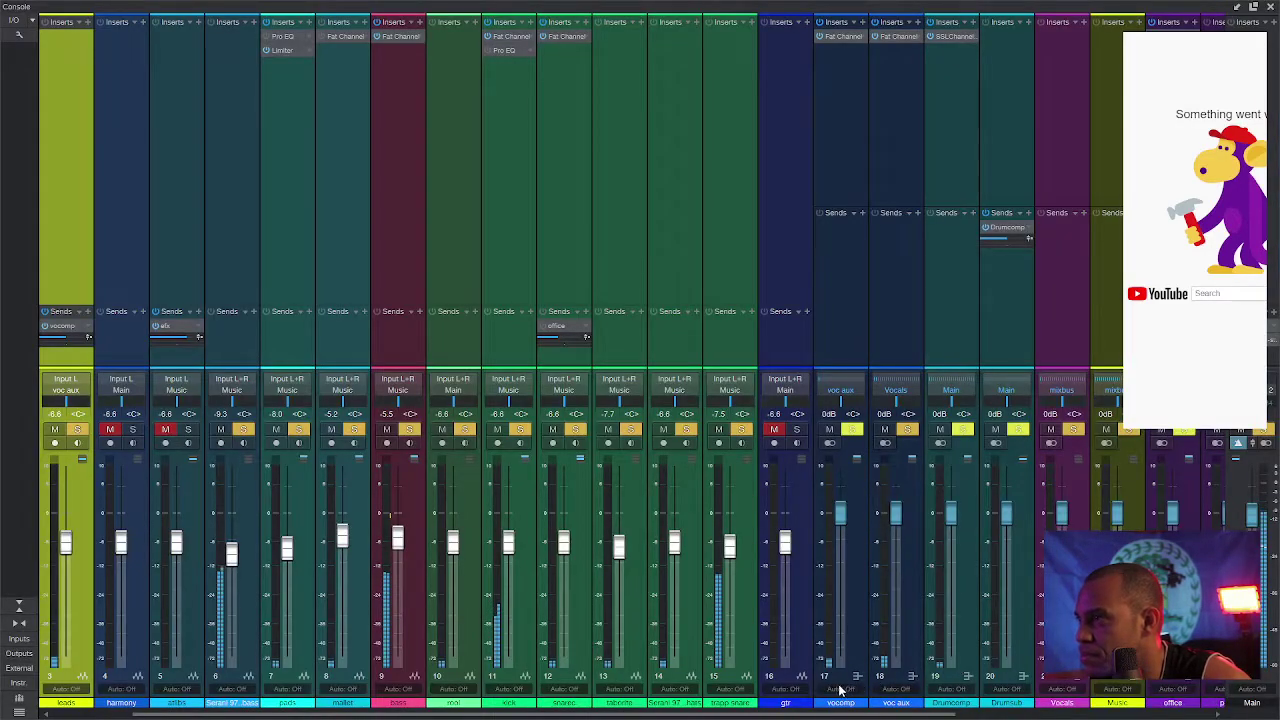
{"action": "scroll", "coordinate": [1022, 693], "scroll_direction": "right", "scroll_amount": 5}
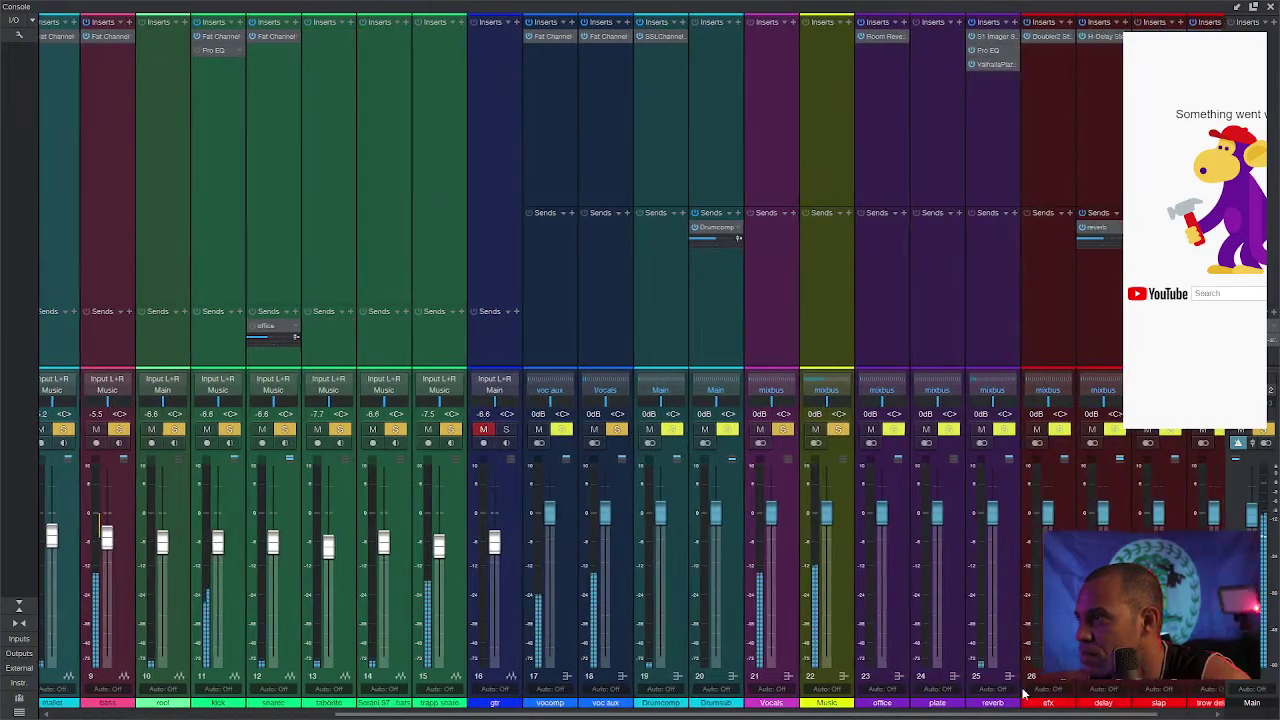
{"action": "scroll", "coordinate": [1022, 693], "scroll_direction": "right", "scroll_amount": 1}
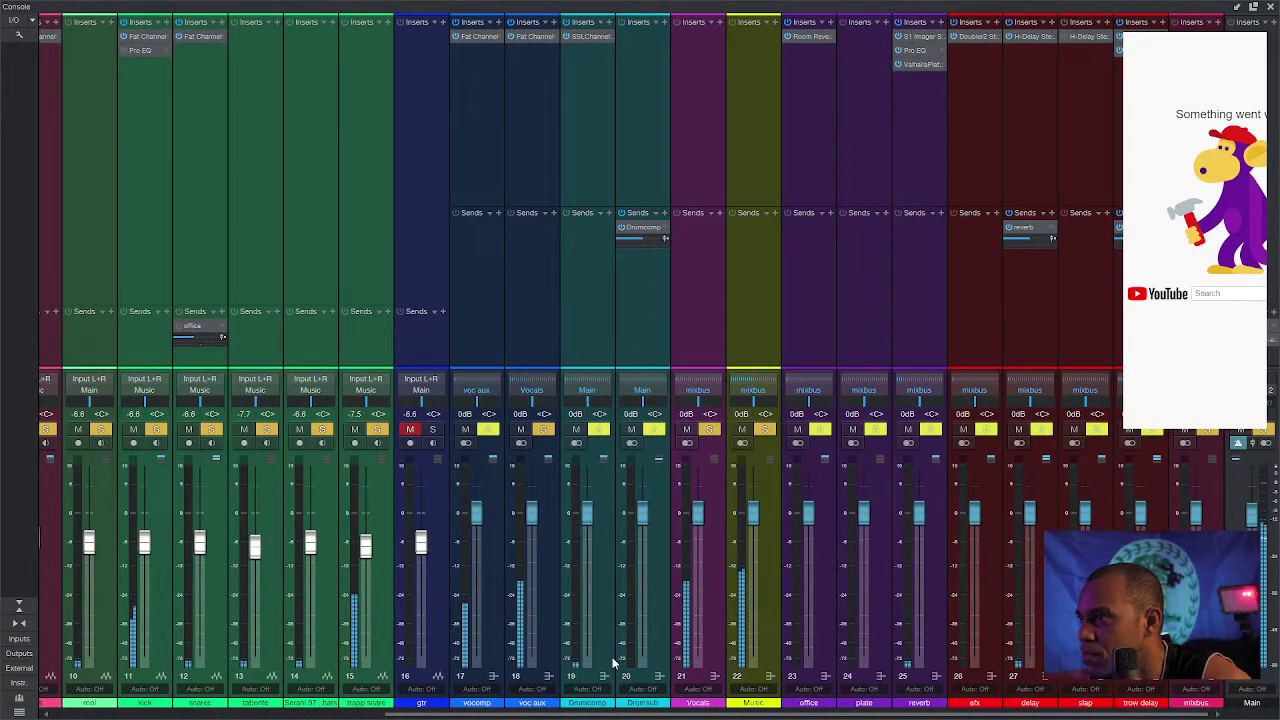
{"action": "left_click", "coordinate": [538, 586]}
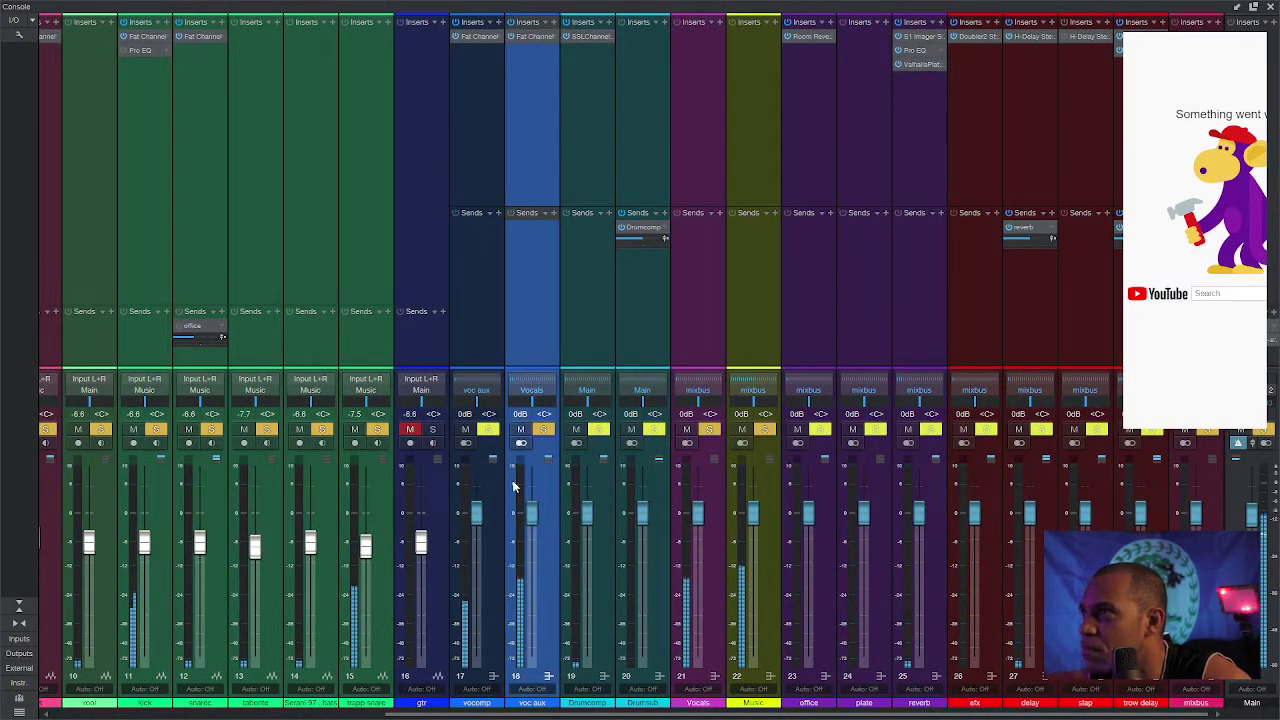
{"action": "left_click", "coordinate": [528, 37]}
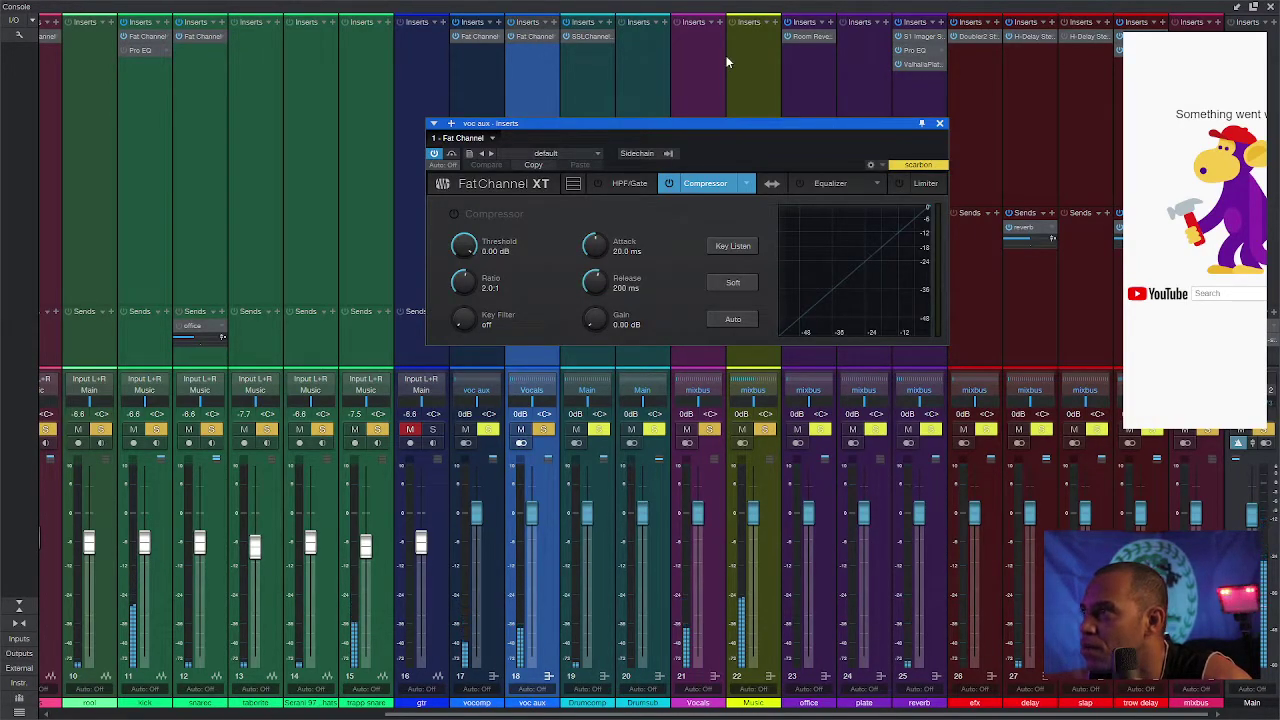
{"action": "left_click", "coordinate": [818, 188]}
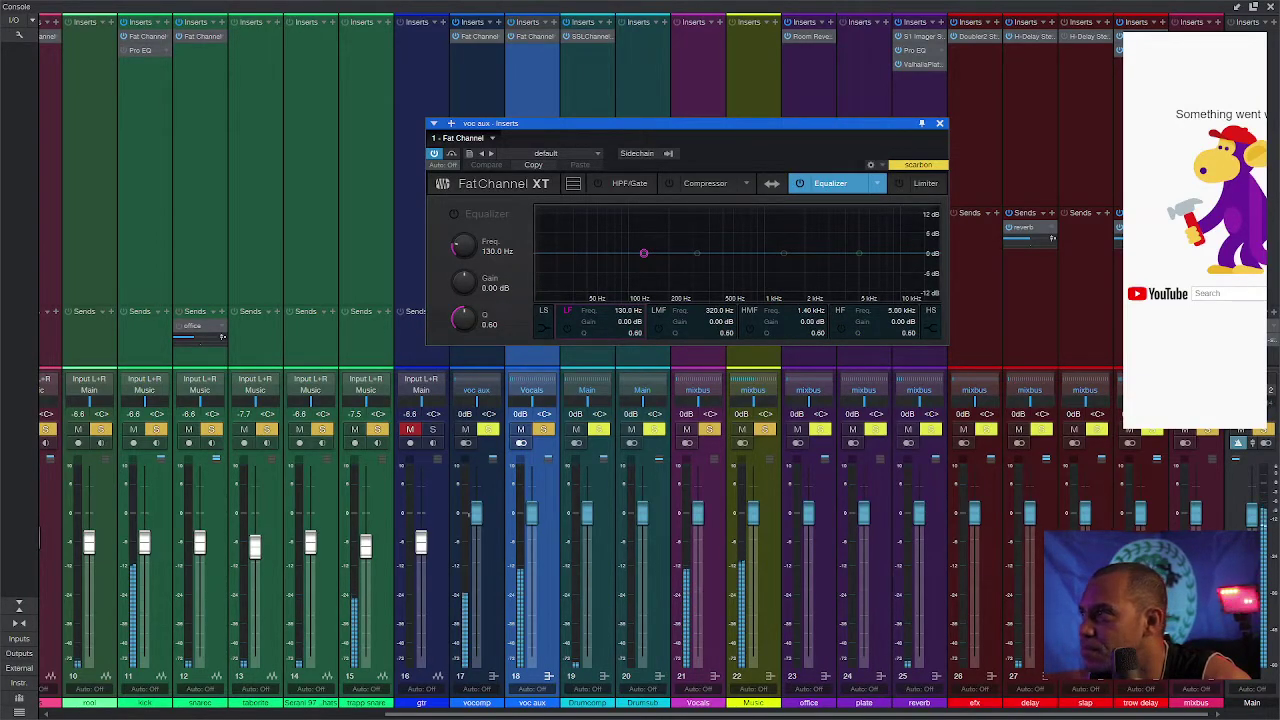
Step: Close the mixer console and display the compressor section of the voc aux Fat Channel over the arrangement
{"action": "left_click", "coordinate": [1270, 7]}
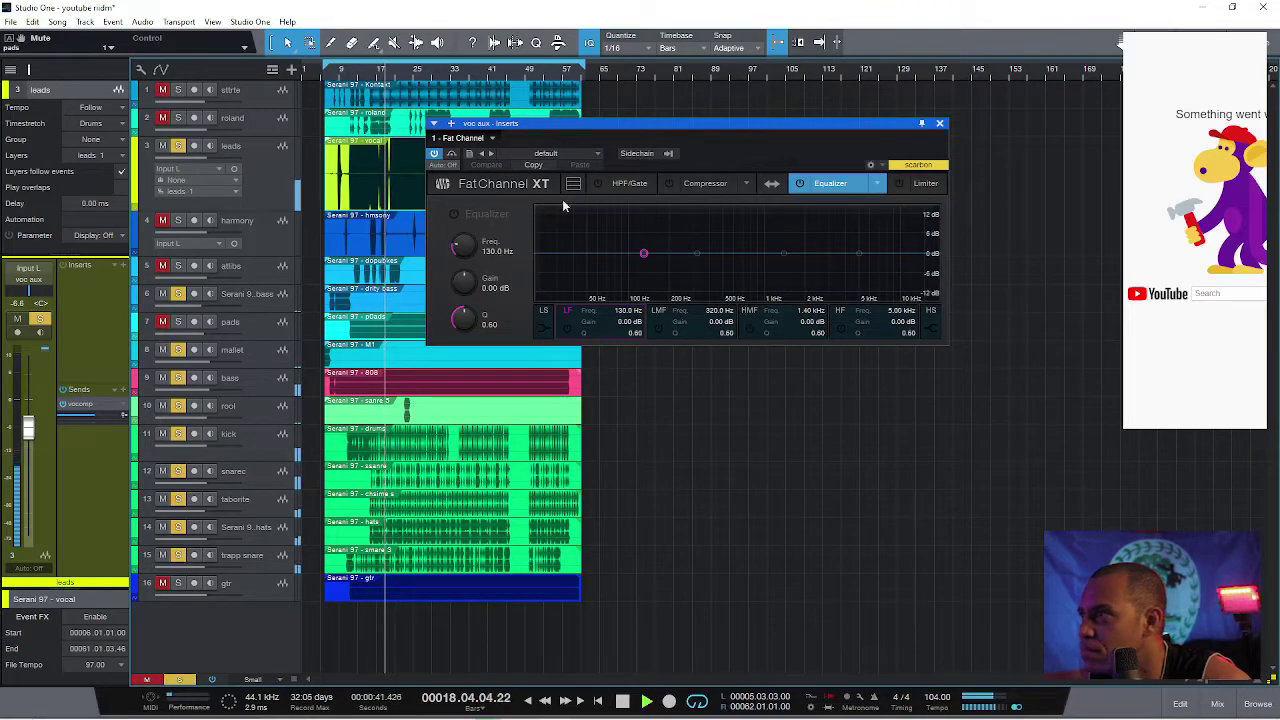
{"action": "left_click_drag", "start_coordinate": [648, 132], "coordinate": [626, 138]}
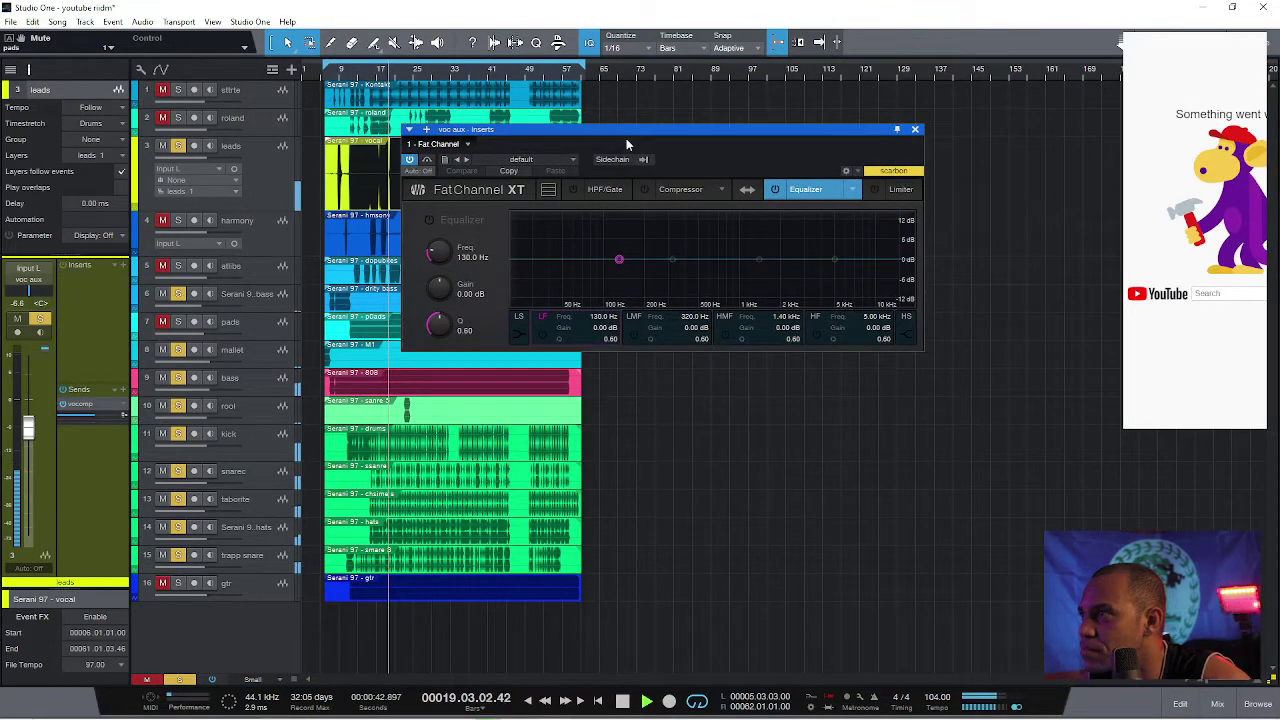
{"action": "left_click", "coordinate": [660, 190]}
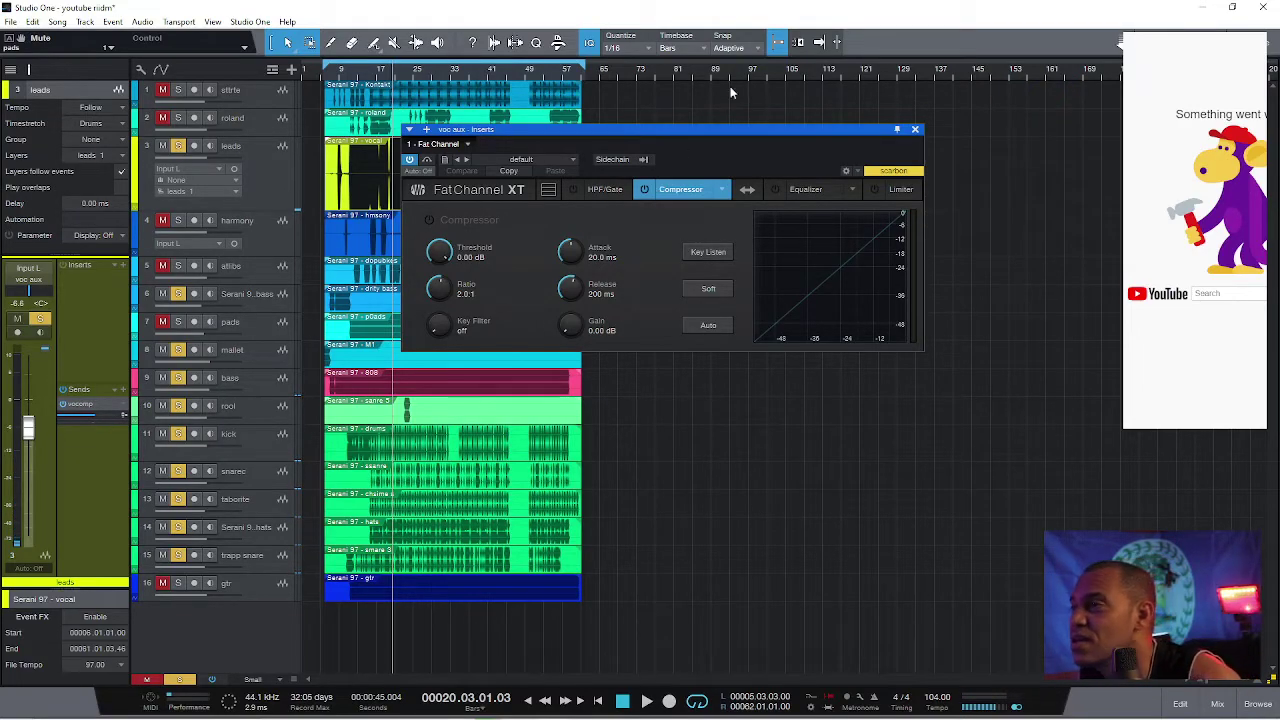
{"action": "left_click_drag", "start_coordinate": [661, 128], "coordinate": [734, 144]}
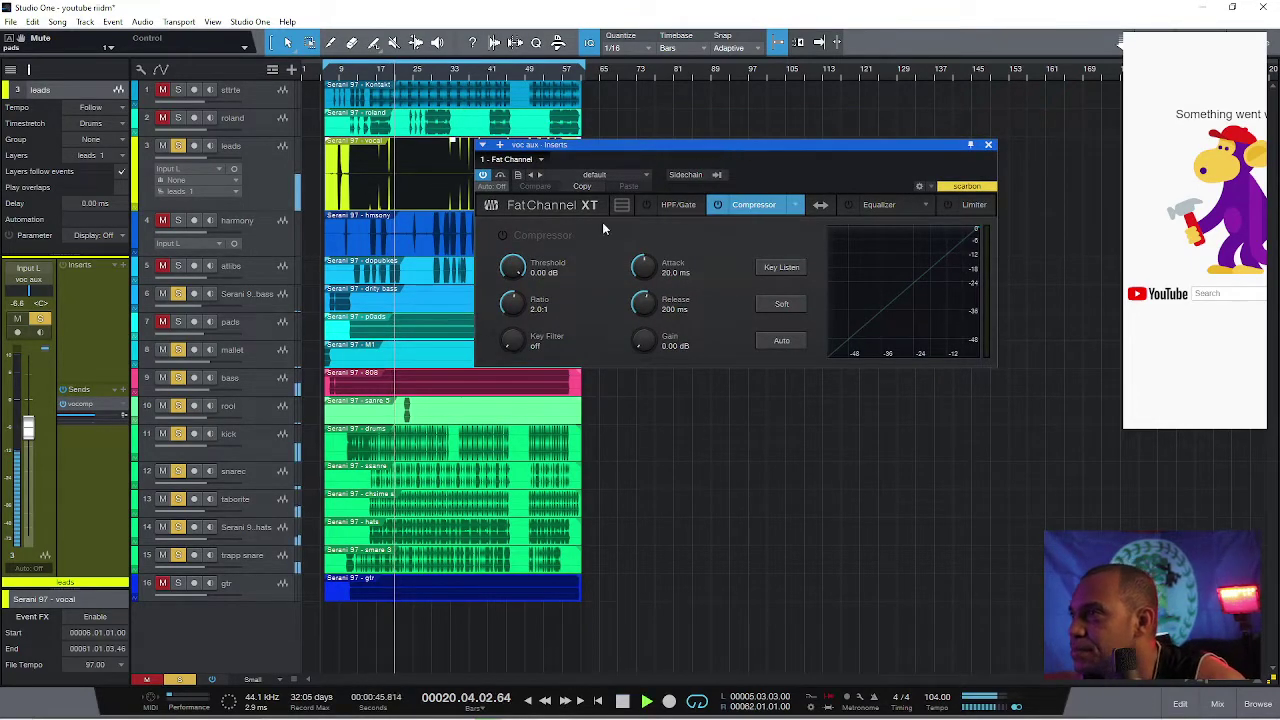
Step: Enable the voc aux compressor with threshold -27.16 dB, ratio 2.1:1, release 2.50 ms and attack 5.58 ms
{"action": "left_click", "coordinate": [504, 237]}
{"action": "left_click_drag", "start_coordinate": [514, 298], "coordinate": [526, 333]}
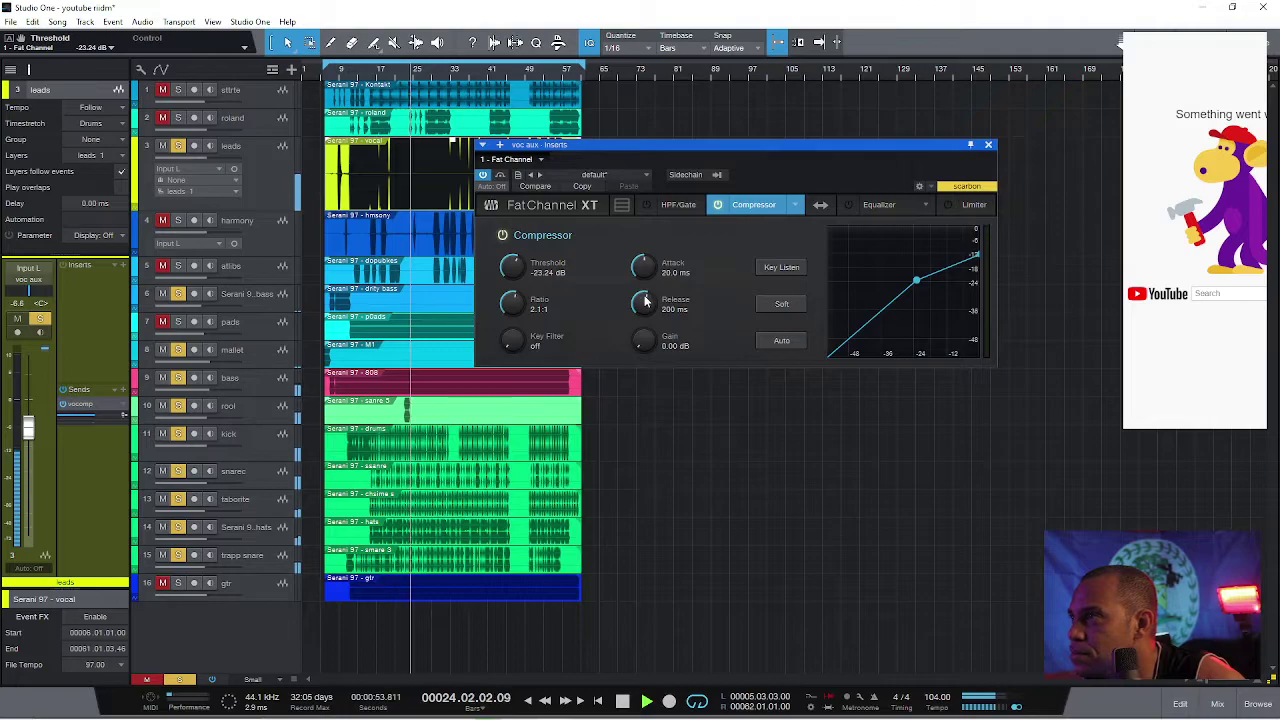
{"action": "left_click_drag", "start_coordinate": [645, 301], "coordinate": [646, 414]}
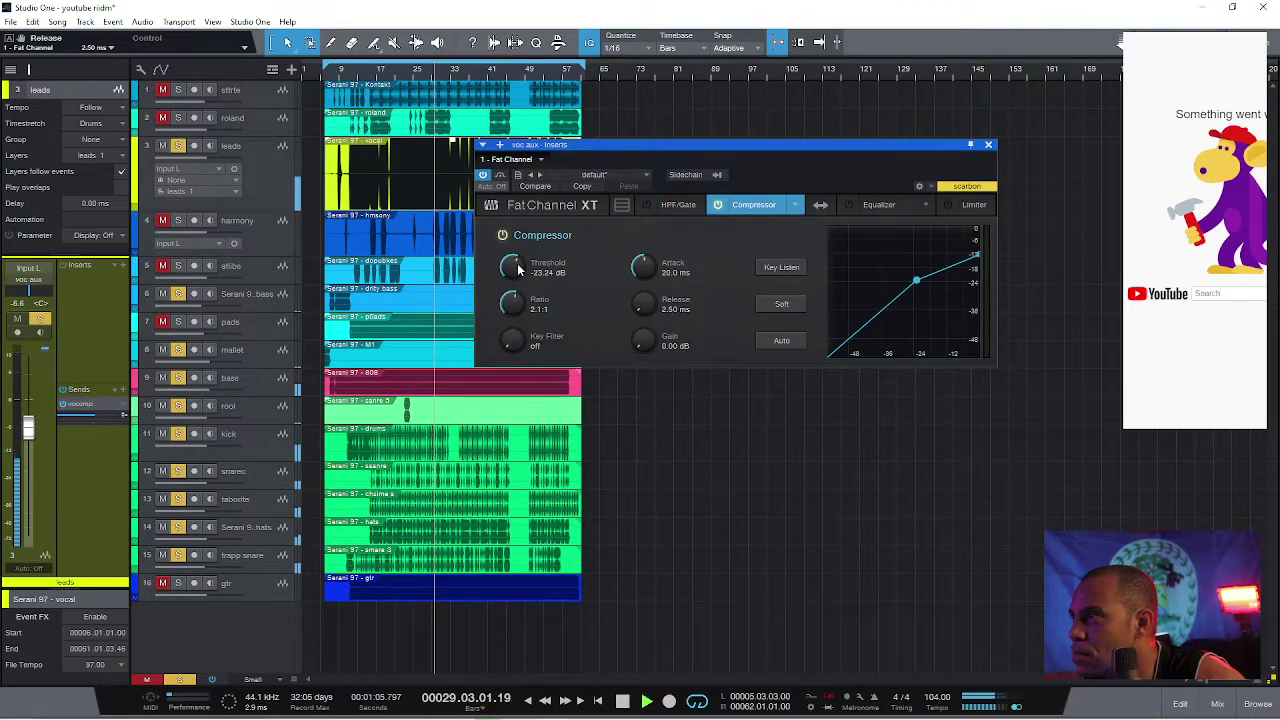
{"action": "left_click_drag", "start_coordinate": [518, 270], "coordinate": [516, 276]}
{"action": "left_click_drag", "start_coordinate": [646, 277], "coordinate": [648, 302]}
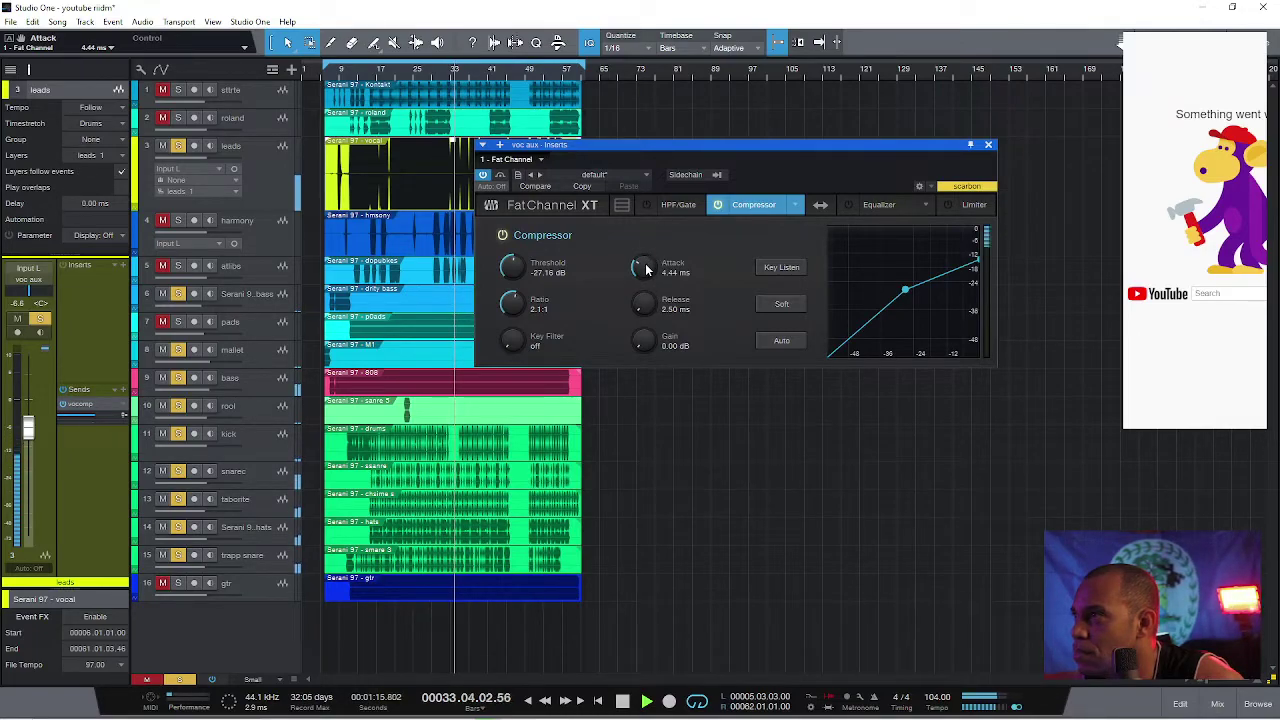
{"action": "scroll", "coordinate": [646, 268], "scroll_direction": "up", "scroll_amount": 1}
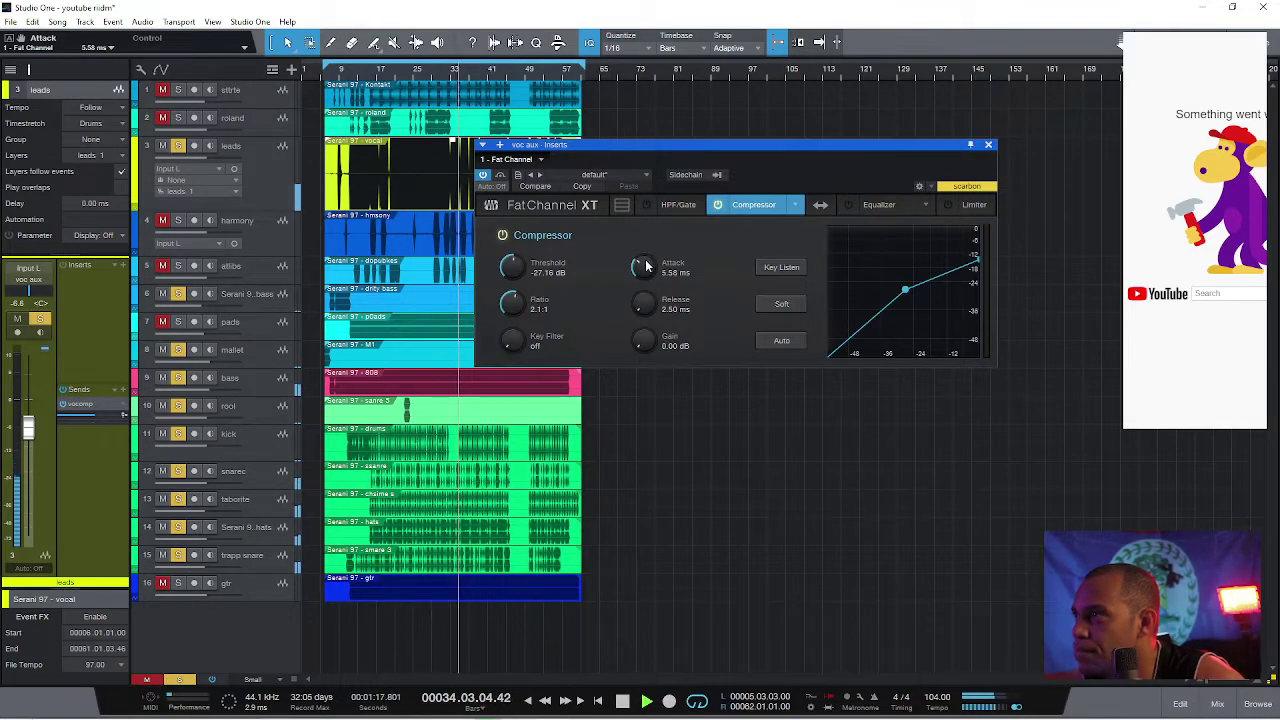
Step: Place the Fat Channel window beside the arrangement, make the leads track taller, and replay from about bar 33
{"action": "left_click_drag", "start_coordinate": [833, 147], "coordinate": [941, 122]}
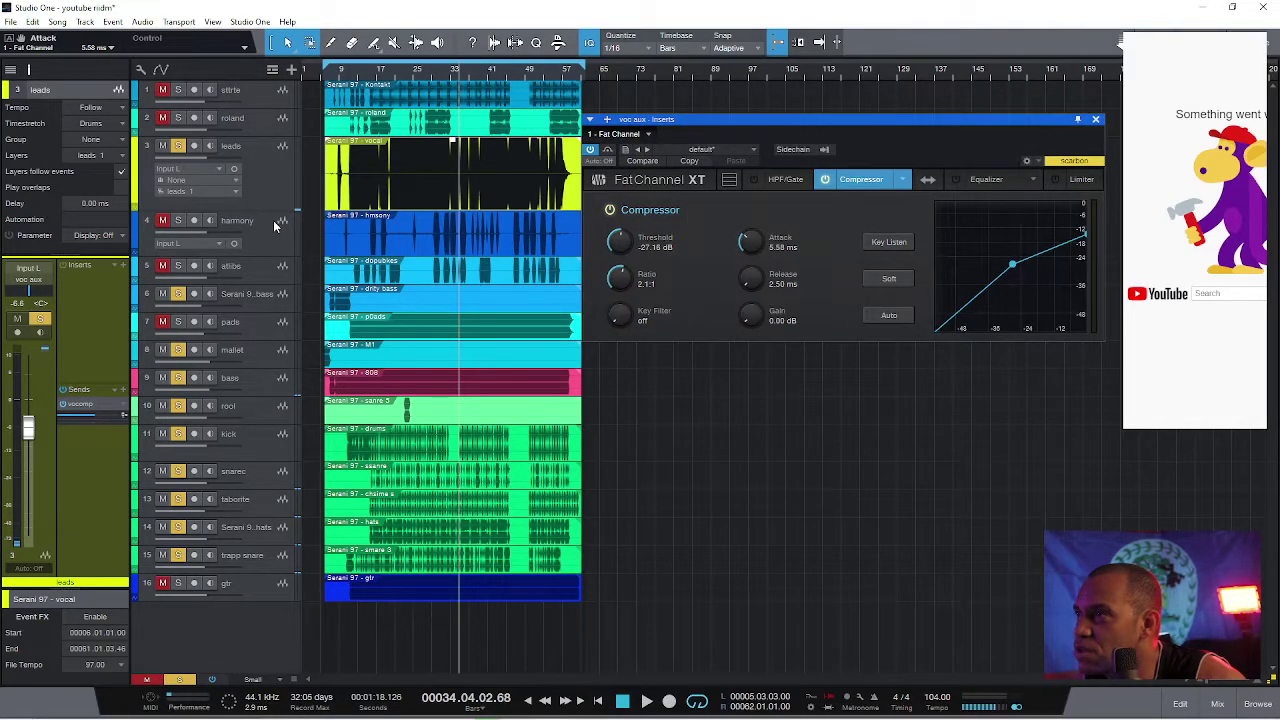
{"action": "left_click_drag", "start_coordinate": [274, 212], "coordinate": [274, 295]}
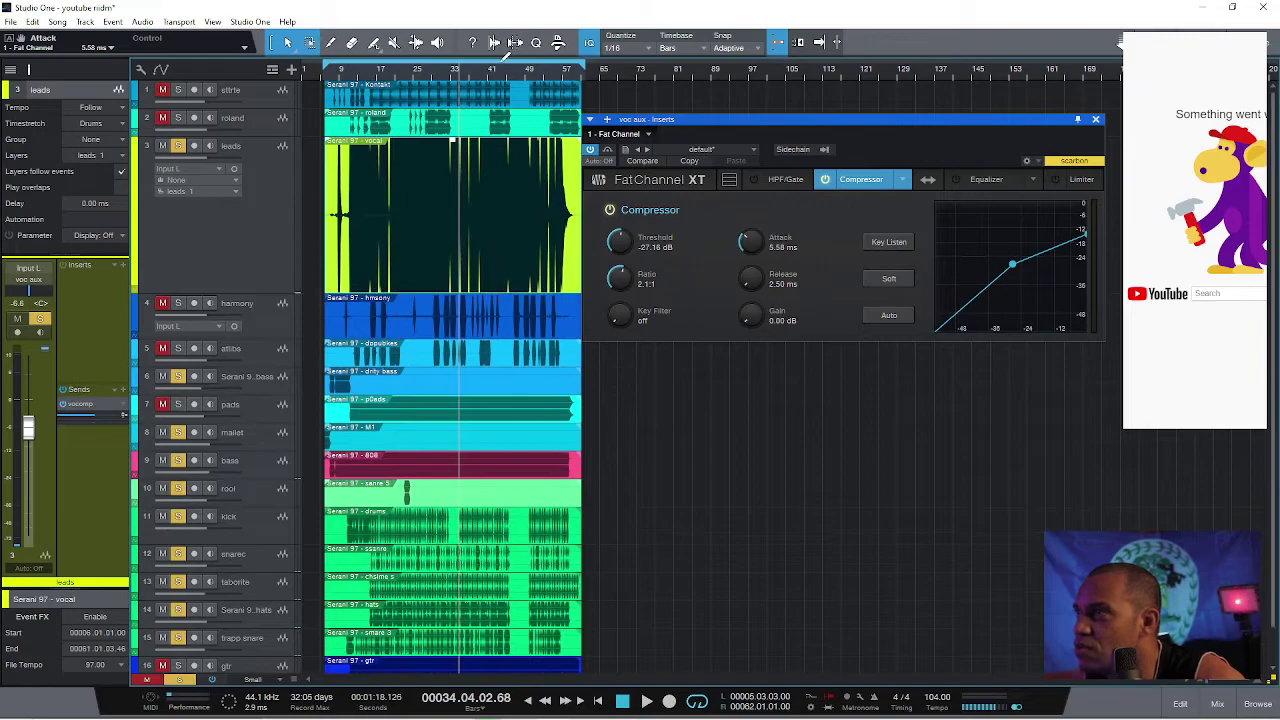
{"action": "left_click", "coordinate": [452, 70]}
{"action": "key", "text": "space"}
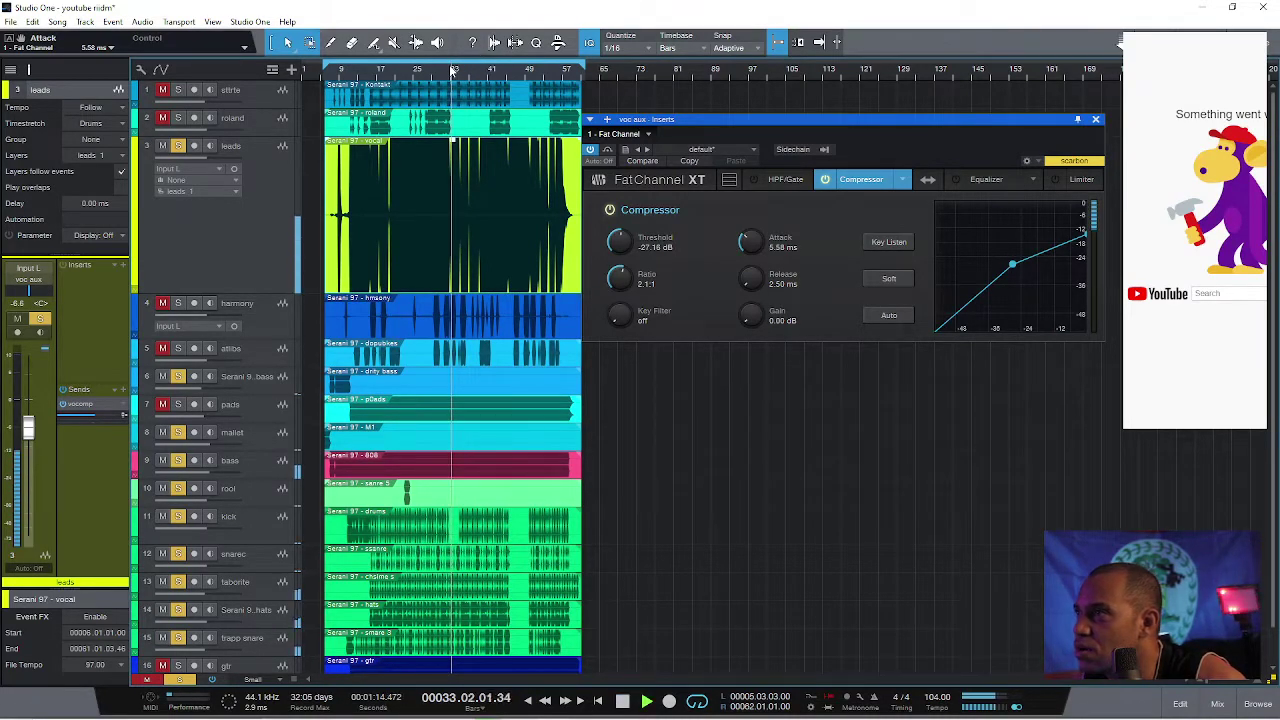
Step: Set the voc aux compressor's attack to 18.3 ms, replay from bar 33, set its gain to 1.26 dB, and stop playback
{"action": "left_click_drag", "start_coordinate": [754, 249], "coordinate": [749, 227]}
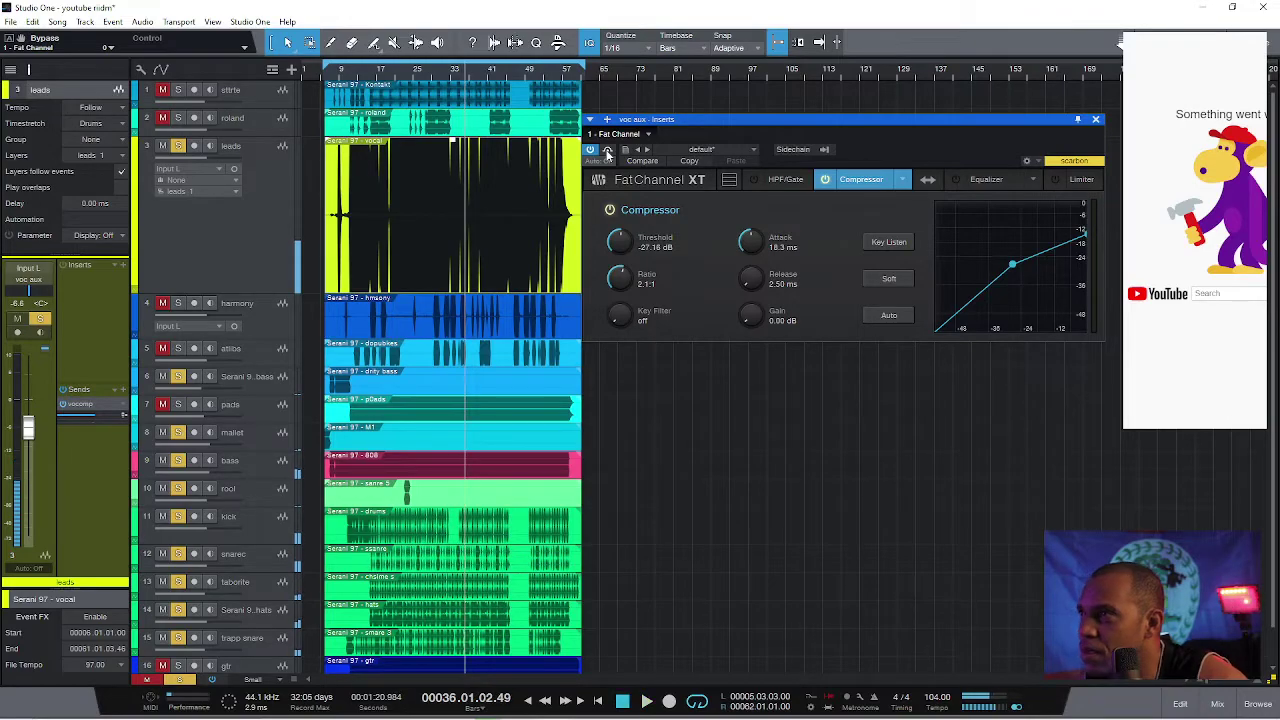
{"action": "left_click", "coordinate": [452, 72]}
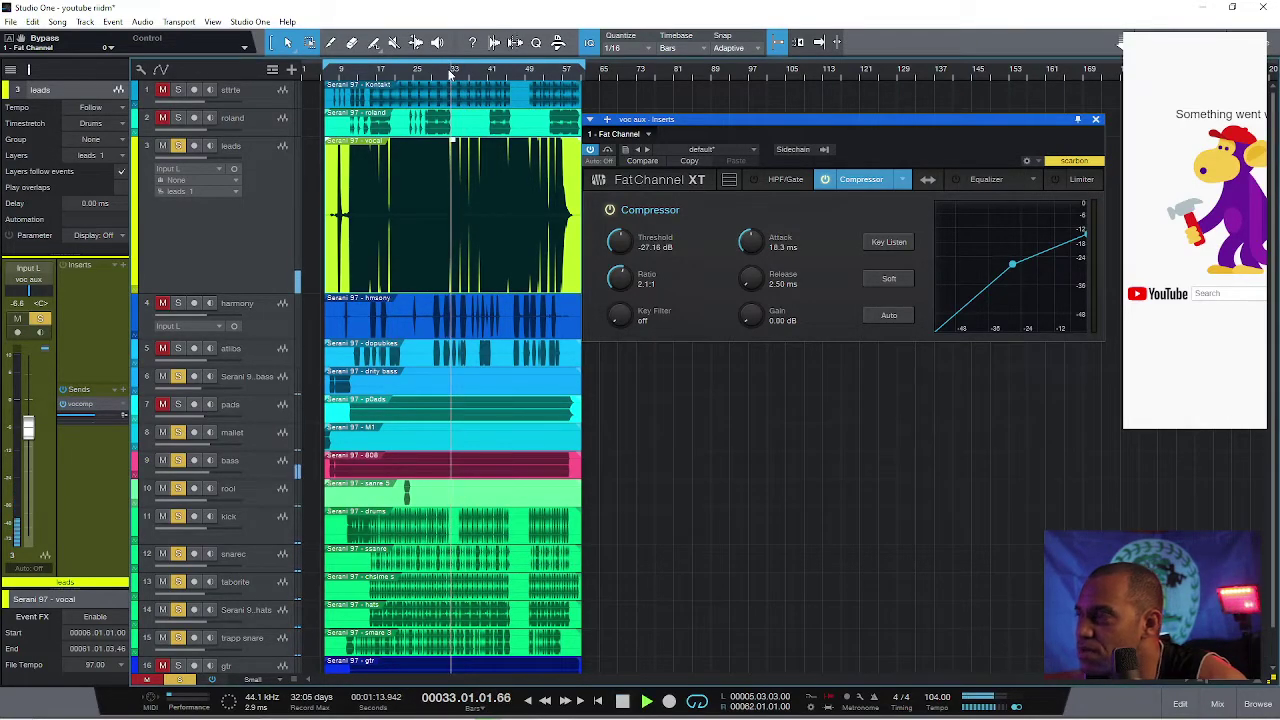
{"action": "left_click", "coordinate": [257, 247]}
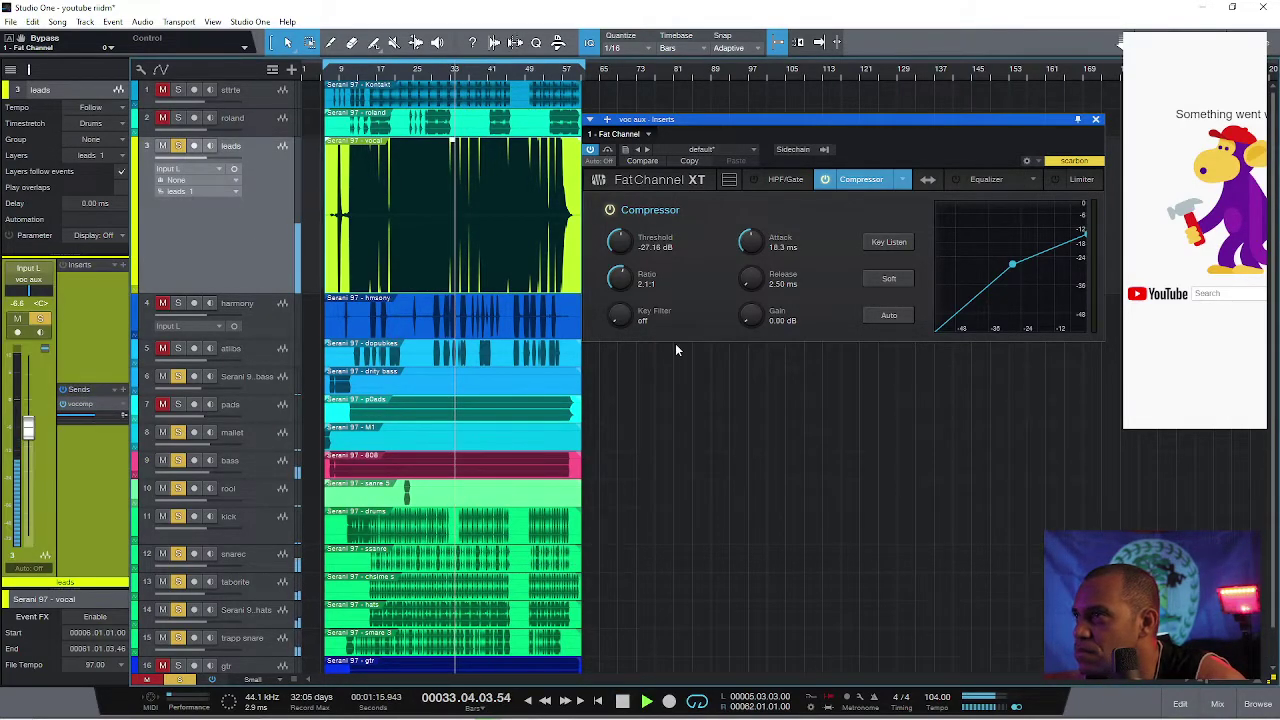
{"action": "left_click_drag", "start_coordinate": [748, 320], "coordinate": [749, 314]}
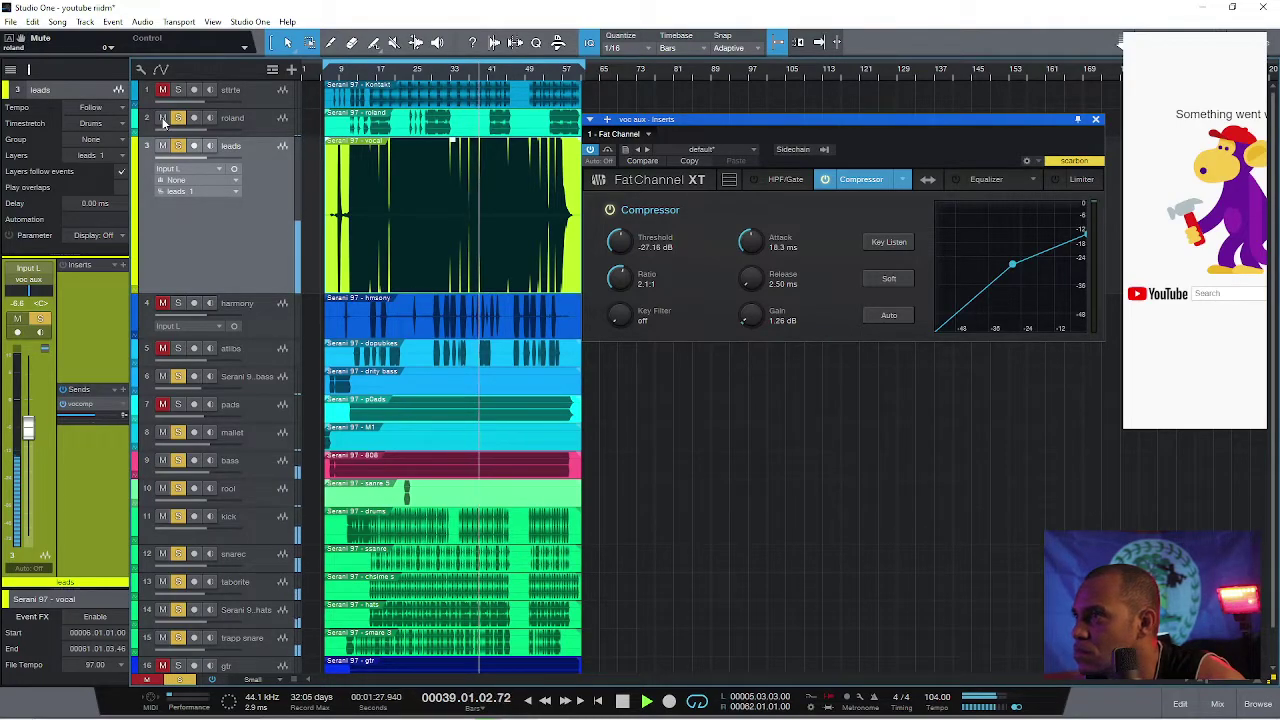
{"action": "key", "text": "space"}
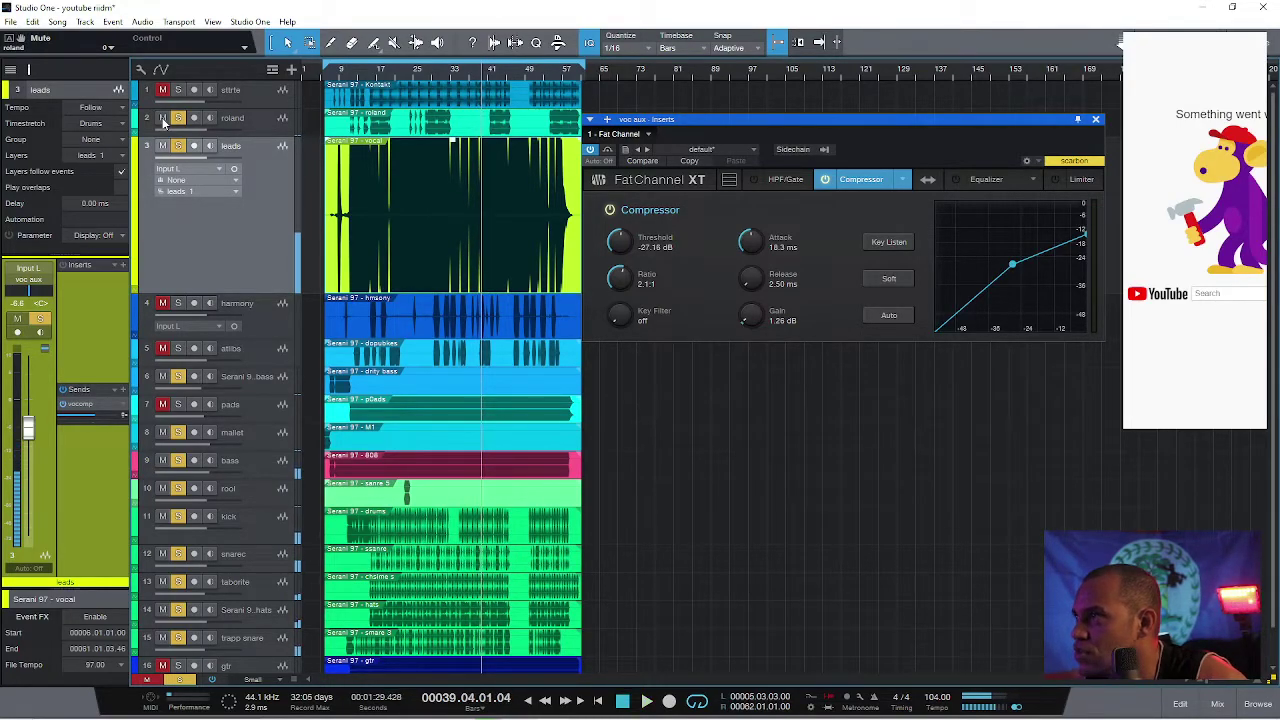
Step: Enable the voc aux Fat Channel's equalizer with its LMF band selected, and reopen the mixer console
{"action": "left_click", "coordinate": [980, 181]}
{"action": "left_click", "coordinate": [956, 180]}
{"action": "left_click", "coordinate": [853, 249]}
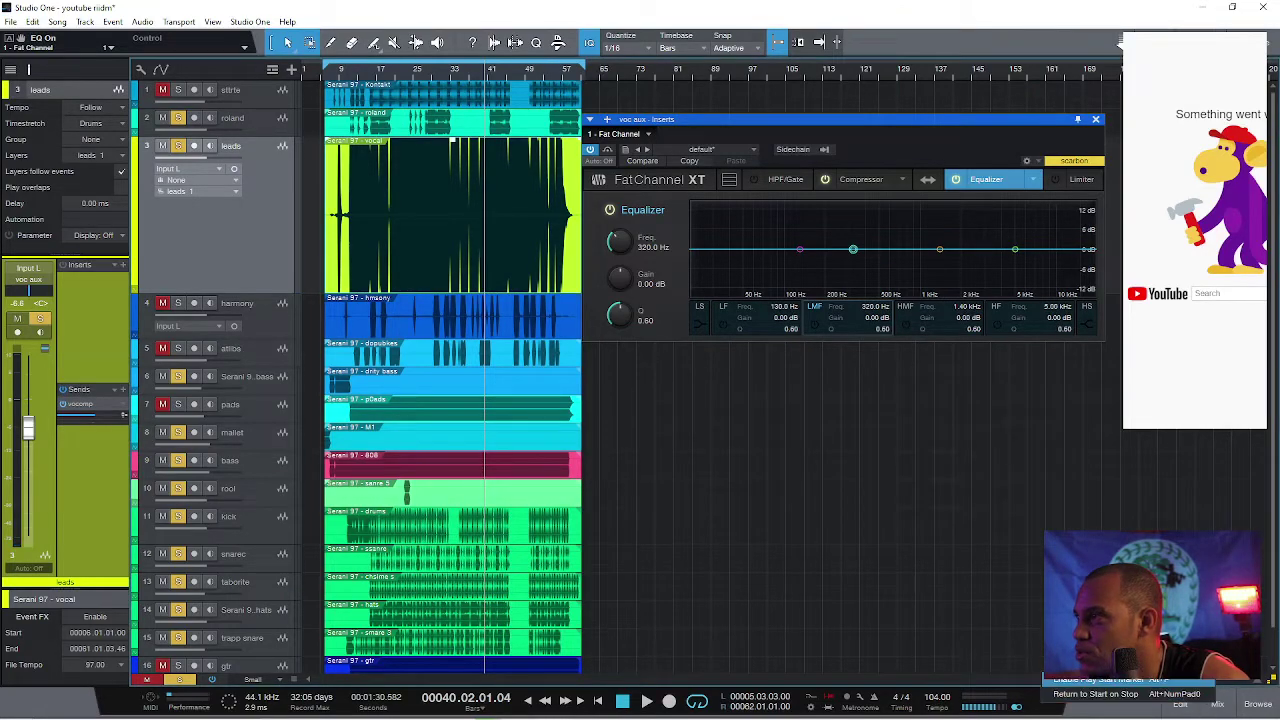
{"action": "left_click", "coordinate": [1150, 605]}
{"action": "left_click", "coordinate": [1218, 705]}
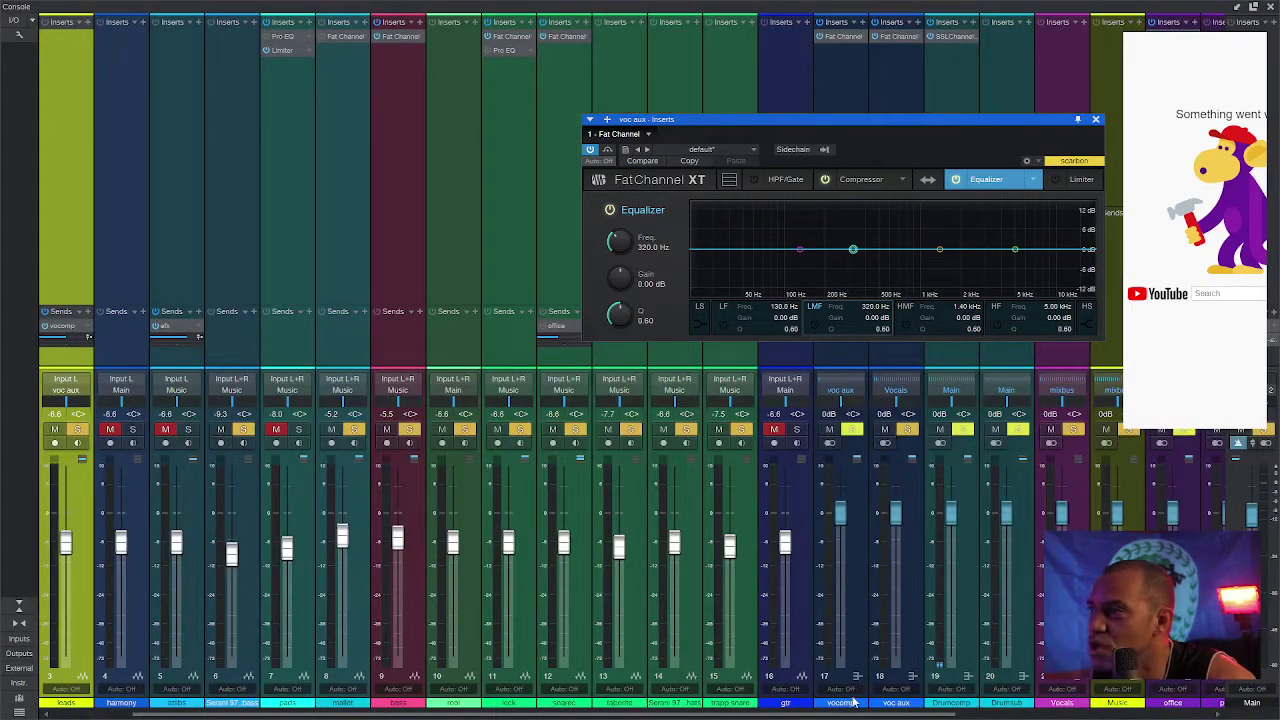
Step: Insert Pro EQ on the voc aux channel, toggle its High Quality mode, reposition its window and start playback
{"action": "scroll", "coordinate": [1127, 700], "scroll_direction": "right", "scroll_amount": 5}
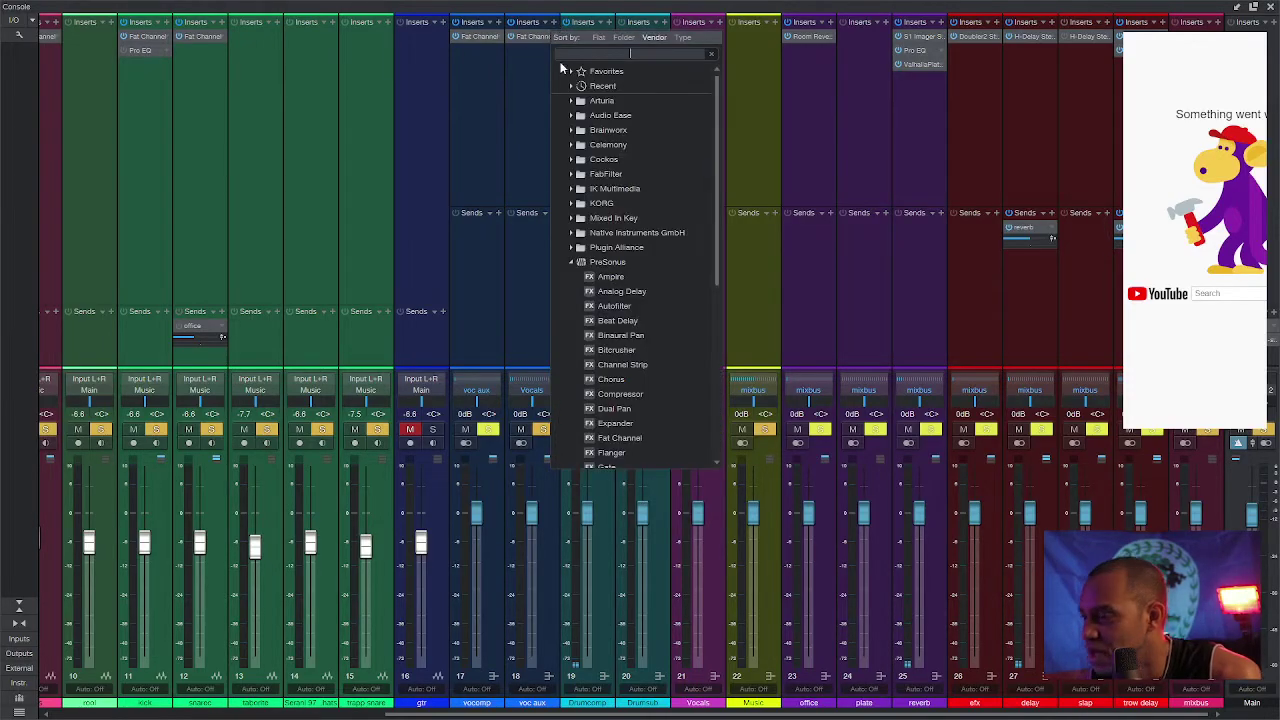
{"action": "type", "text": "ro"}
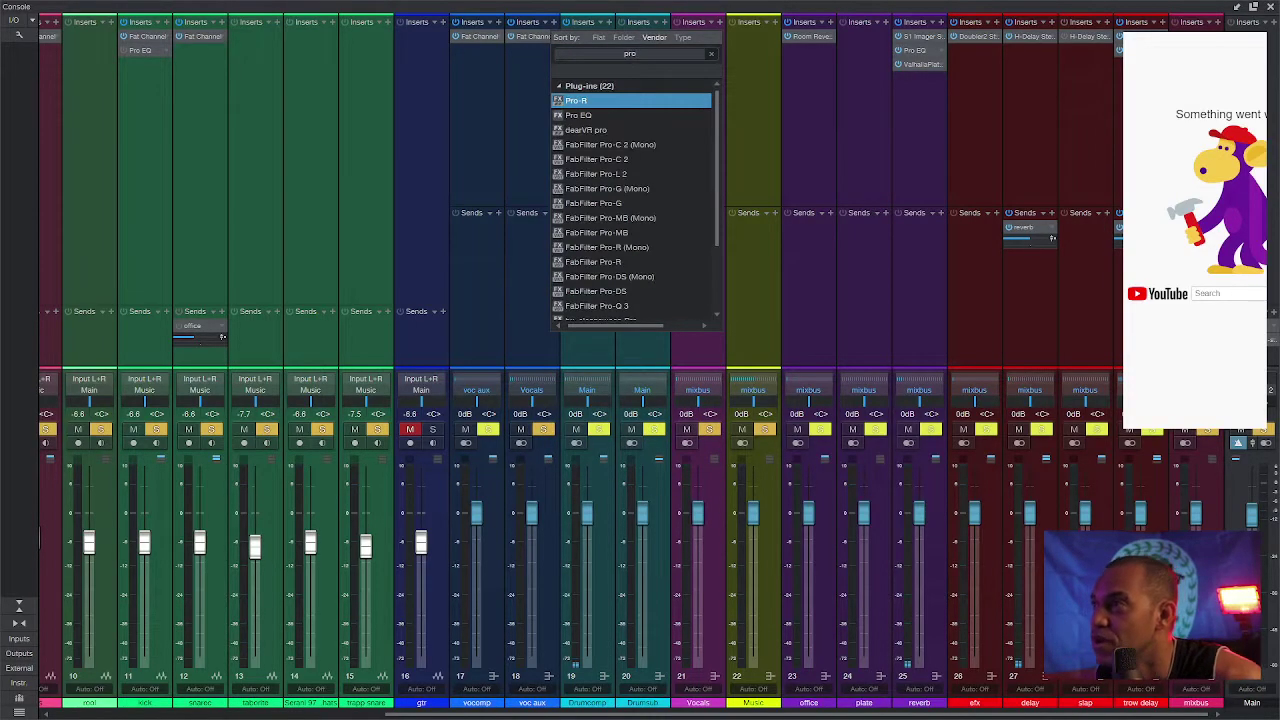
{"action": "left_click", "coordinate": [580, 117]}
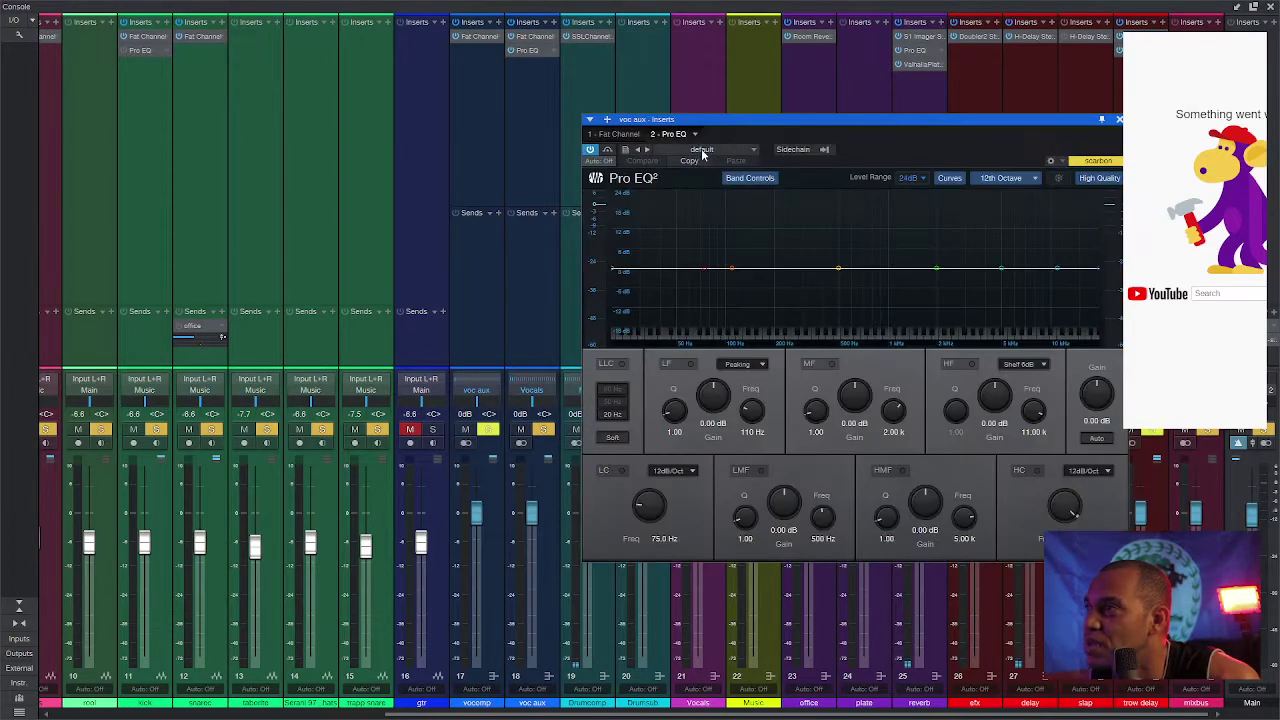
{"action": "left_click", "coordinate": [1103, 183]}
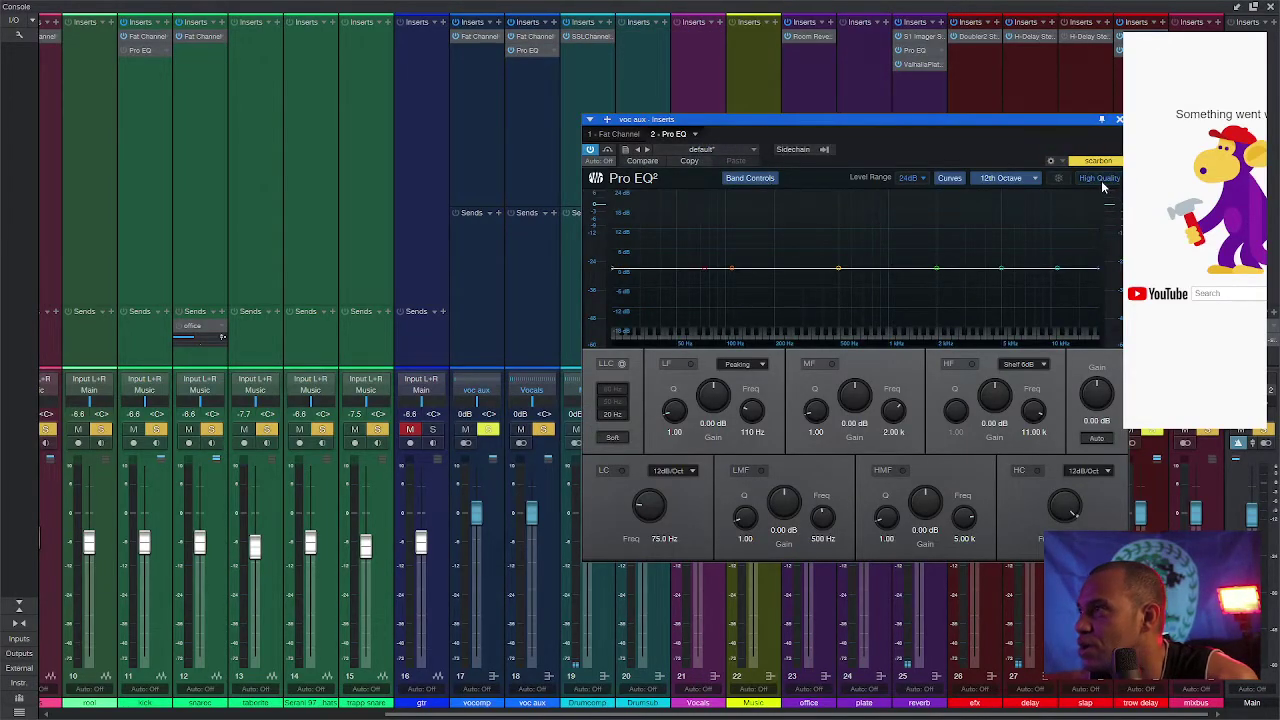
{"action": "left_click_drag", "start_coordinate": [1067, 126], "coordinate": [913, 109]}
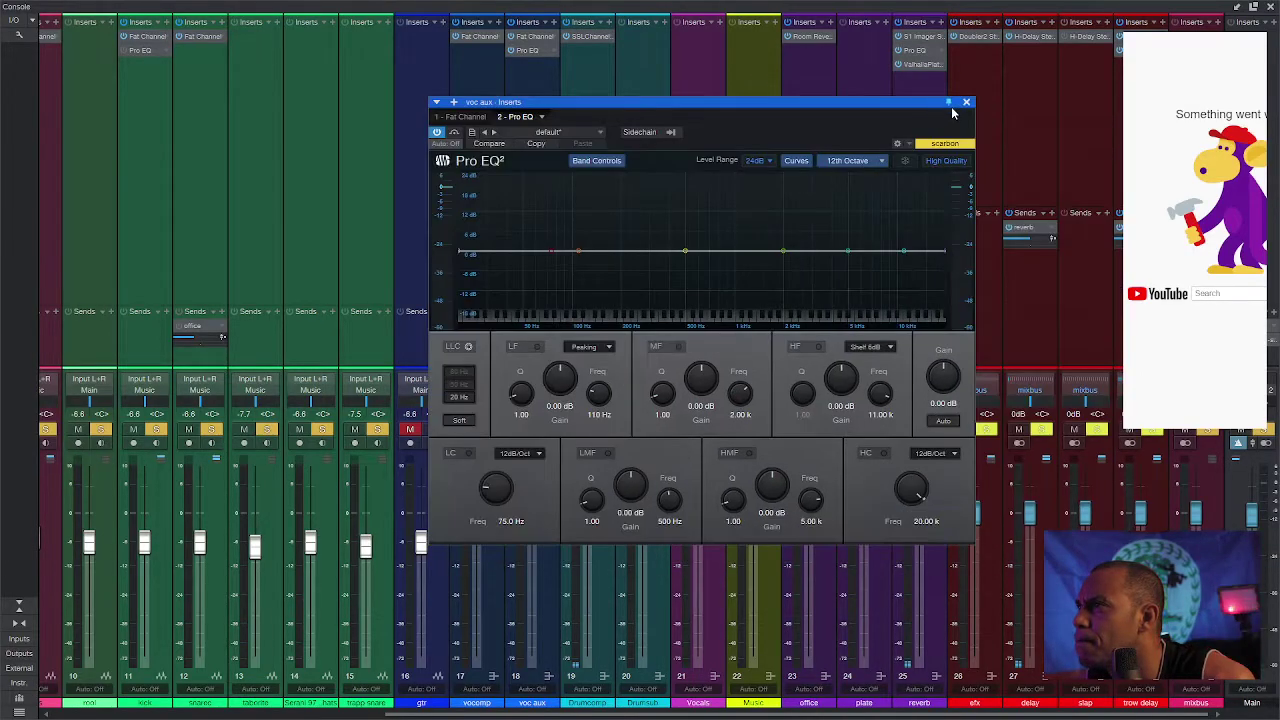
{"action": "key", "text": "space"}
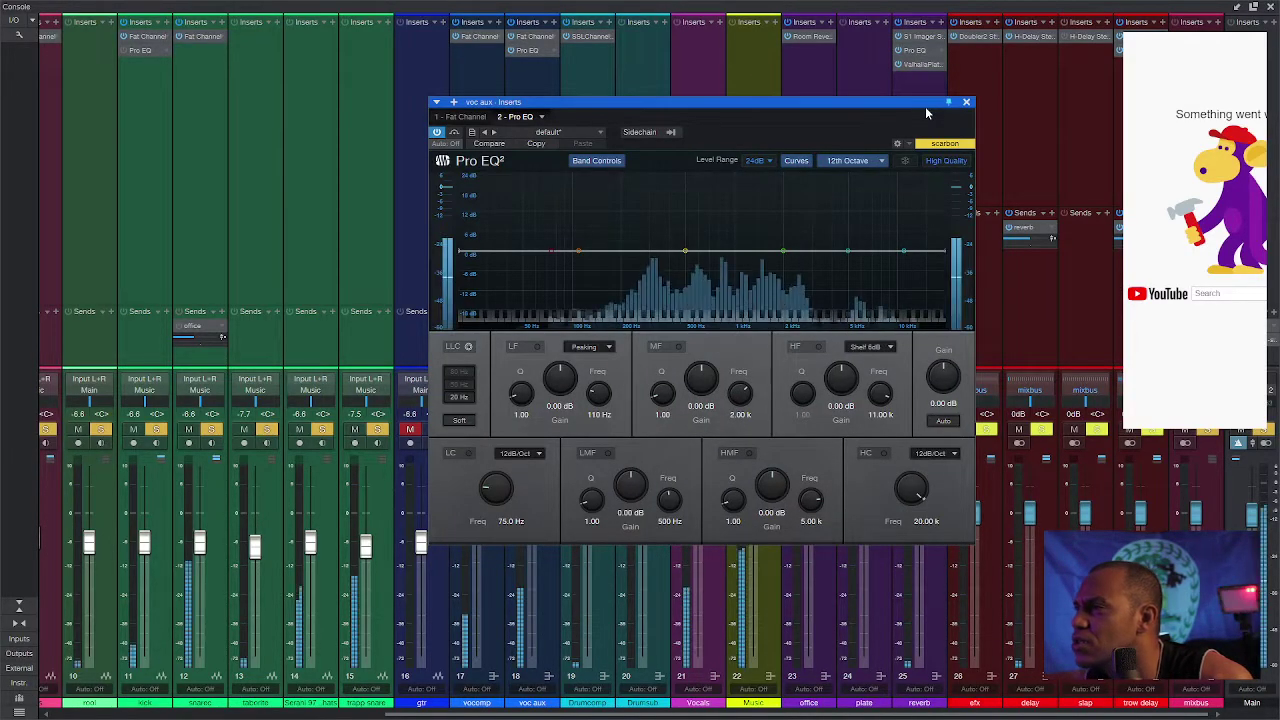
Step: Enable the Pro EQ's LMF band with Q 11.09, and mute the roland track in the arrangement
{"action": "left_click", "coordinate": [607, 455]}
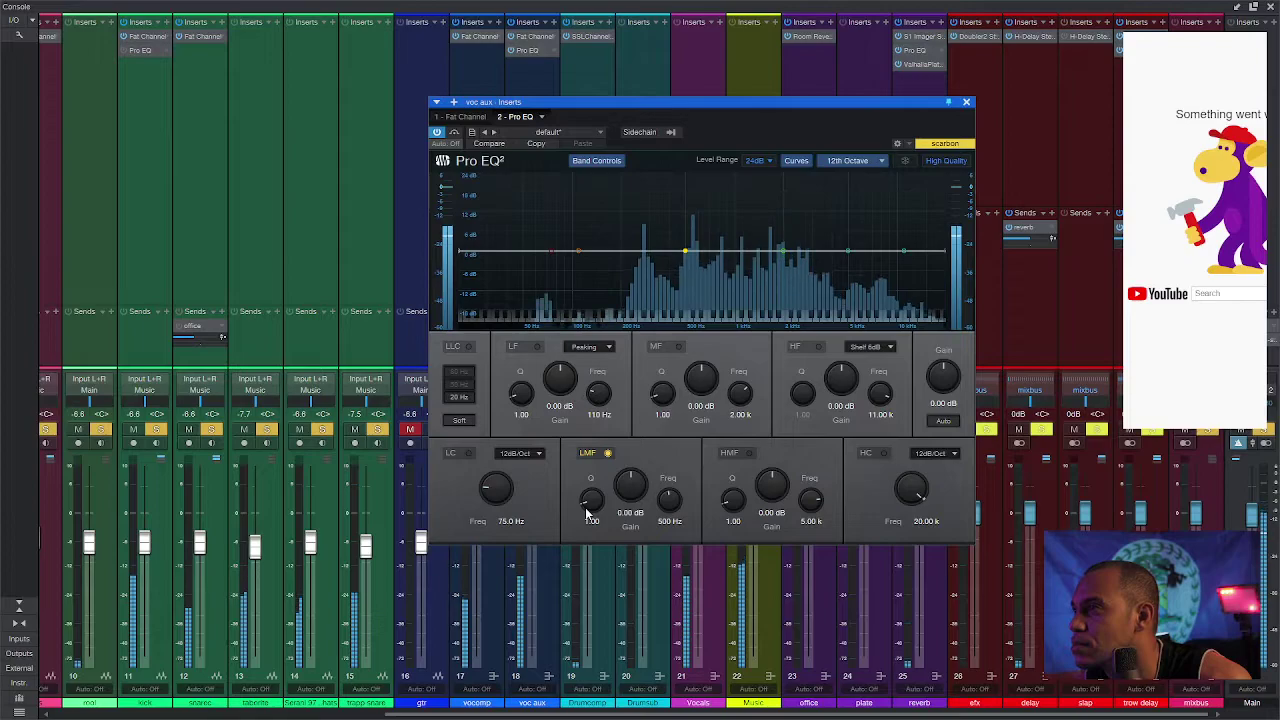
{"action": "left_click_drag", "start_coordinate": [585, 507], "coordinate": [586, 460]}
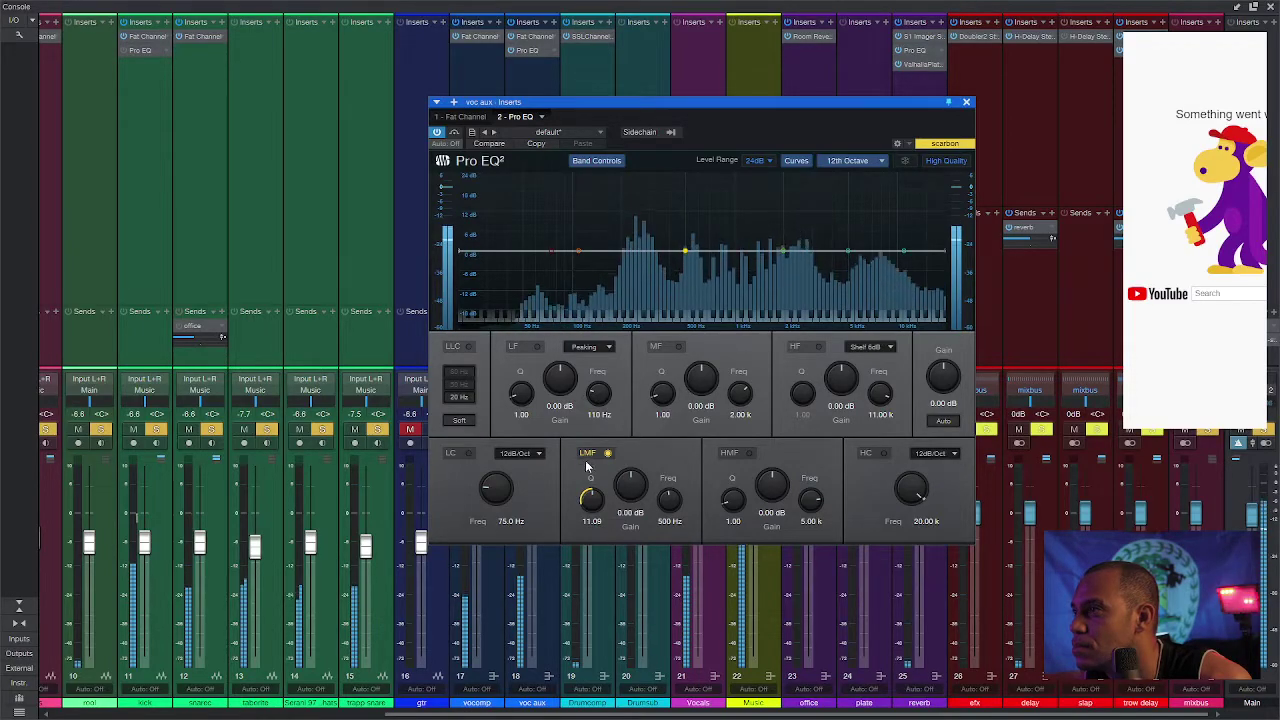
{"action": "left_click", "coordinate": [1270, 7]}
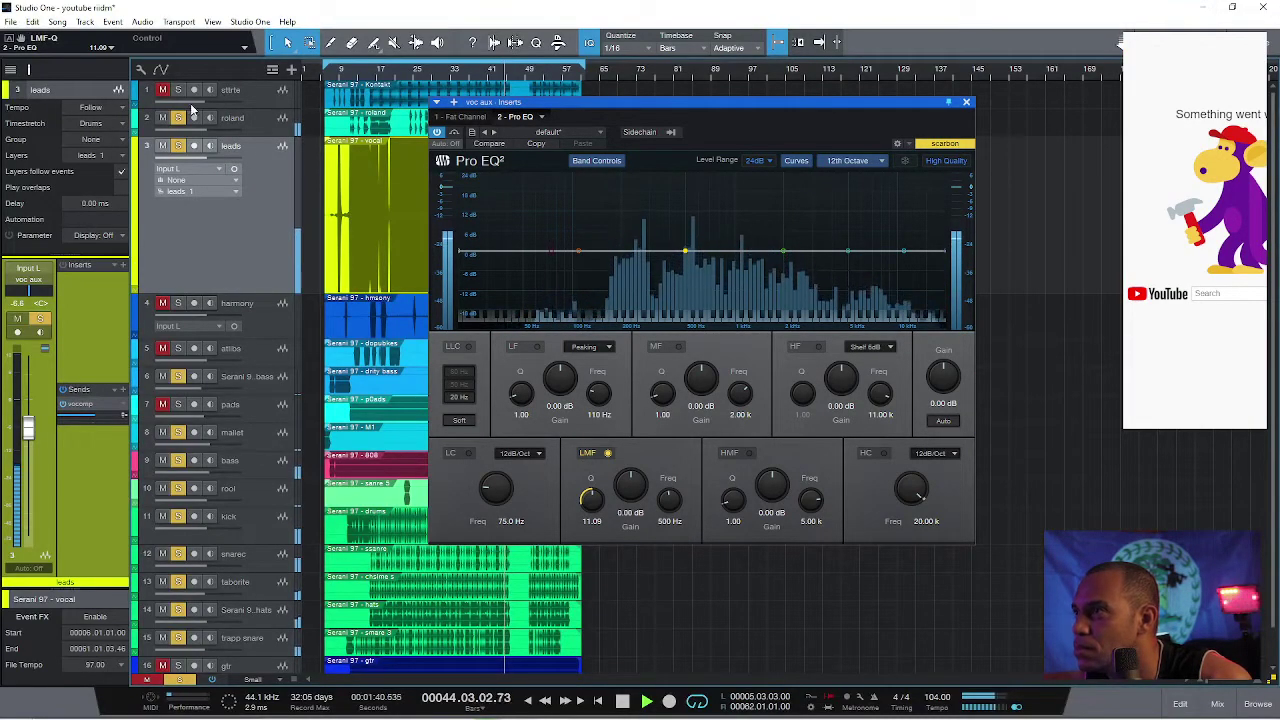
{"action": "left_click", "coordinate": [164, 119]}
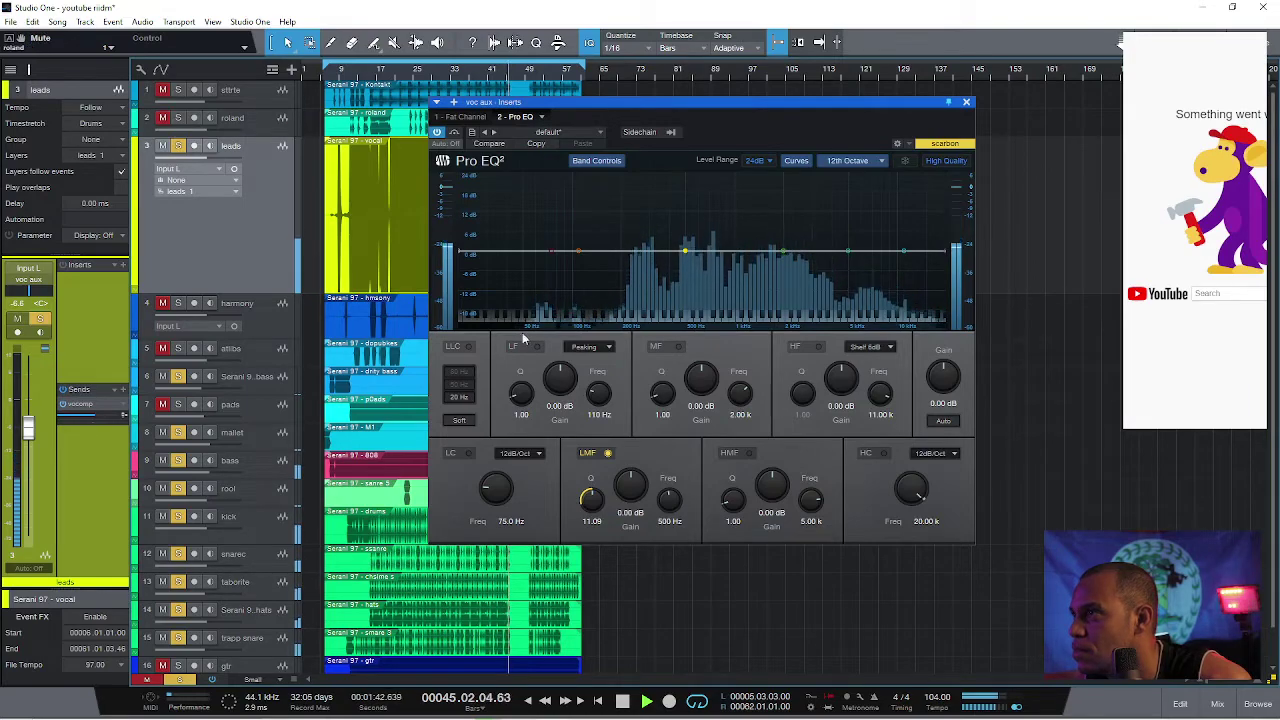
Step: Sweep the LMF band with a narrow 24 dB boost, and settle on Q 24.00, 757 Hz and -2.88 dB gain
{"action": "left_click_drag", "start_coordinate": [591, 502], "coordinate": [622, 420]}
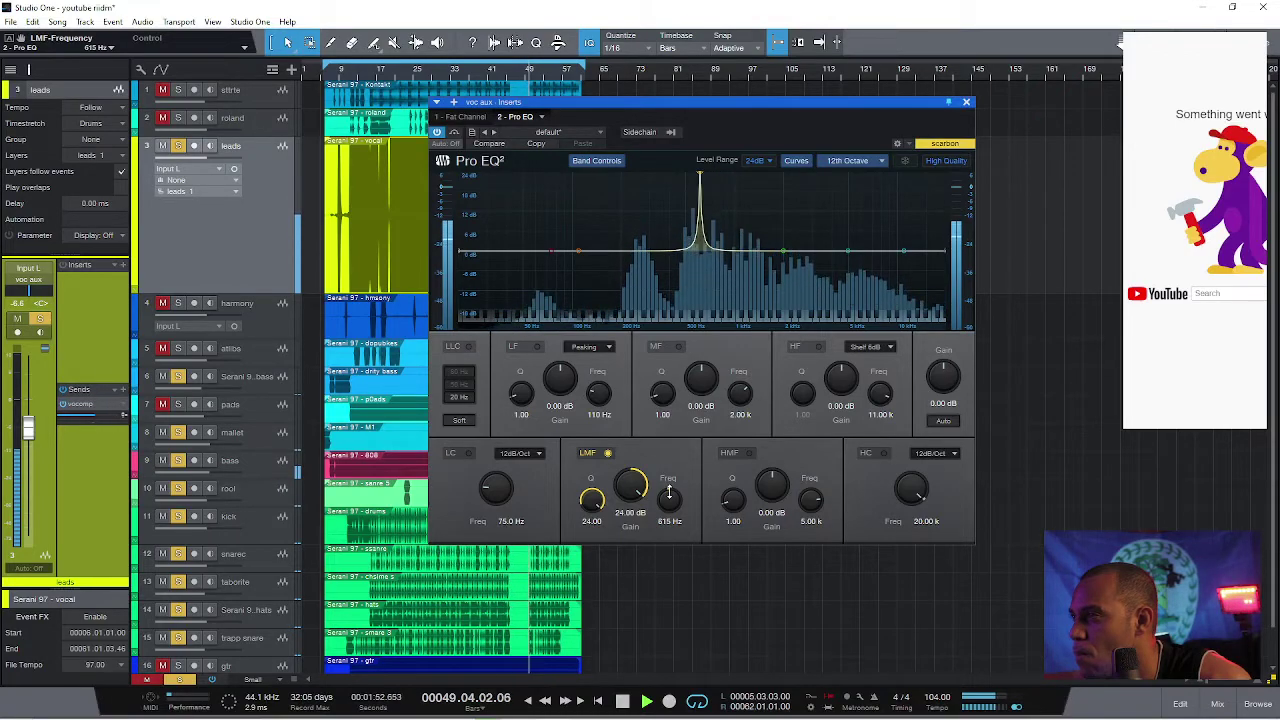
{"action": "left_click_drag", "start_coordinate": [640, 482], "coordinate": [646, 578]}
{"action": "key", "text": "space"}
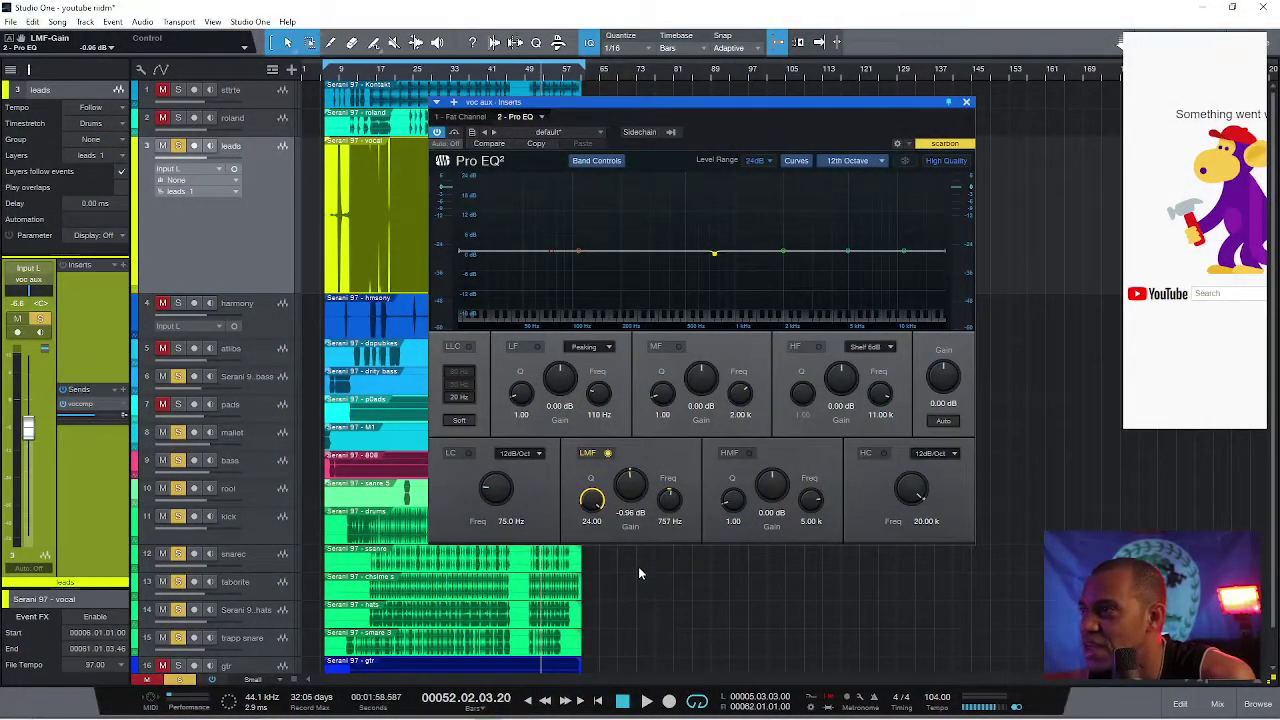
{"action": "key", "text": "space"}
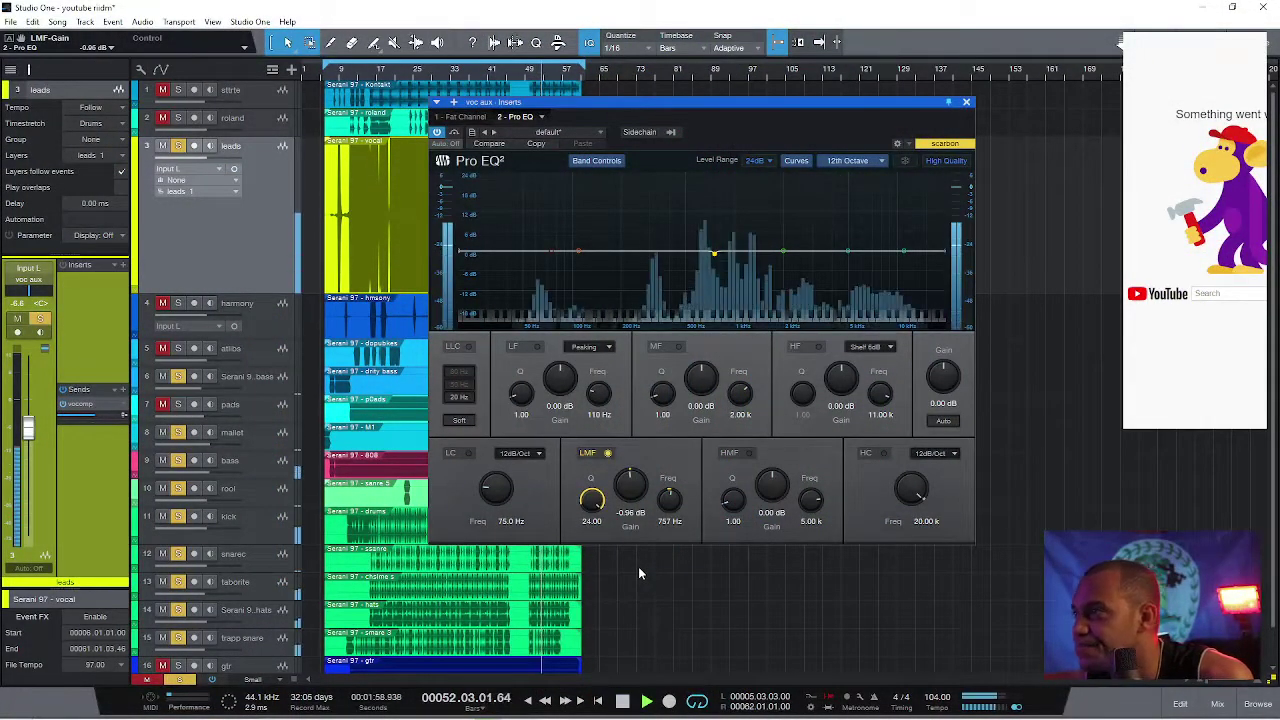
{"action": "mouse_move", "coordinate": [630, 485]}
{"action": "left_mouse_down"}
{"action": "mouse_move", "coordinate": [619, 420]}
{"action": "mouse_move", "coordinate": [631, 505]}
{"action": "left_mouse_up"}
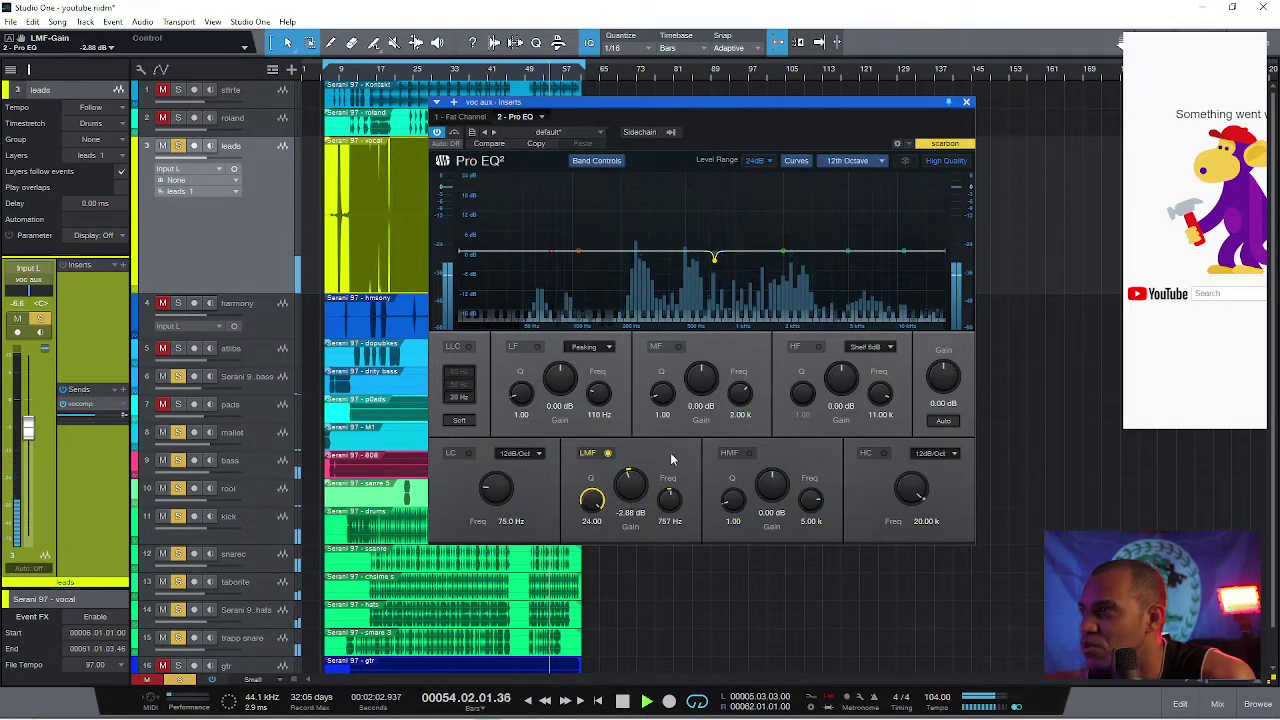
Step: Enable the Pro EQ's MF band with Q 16.92 and cut 2.00 kHz to -2.64 dB gain
{"action": "left_click", "coordinate": [680, 348]}
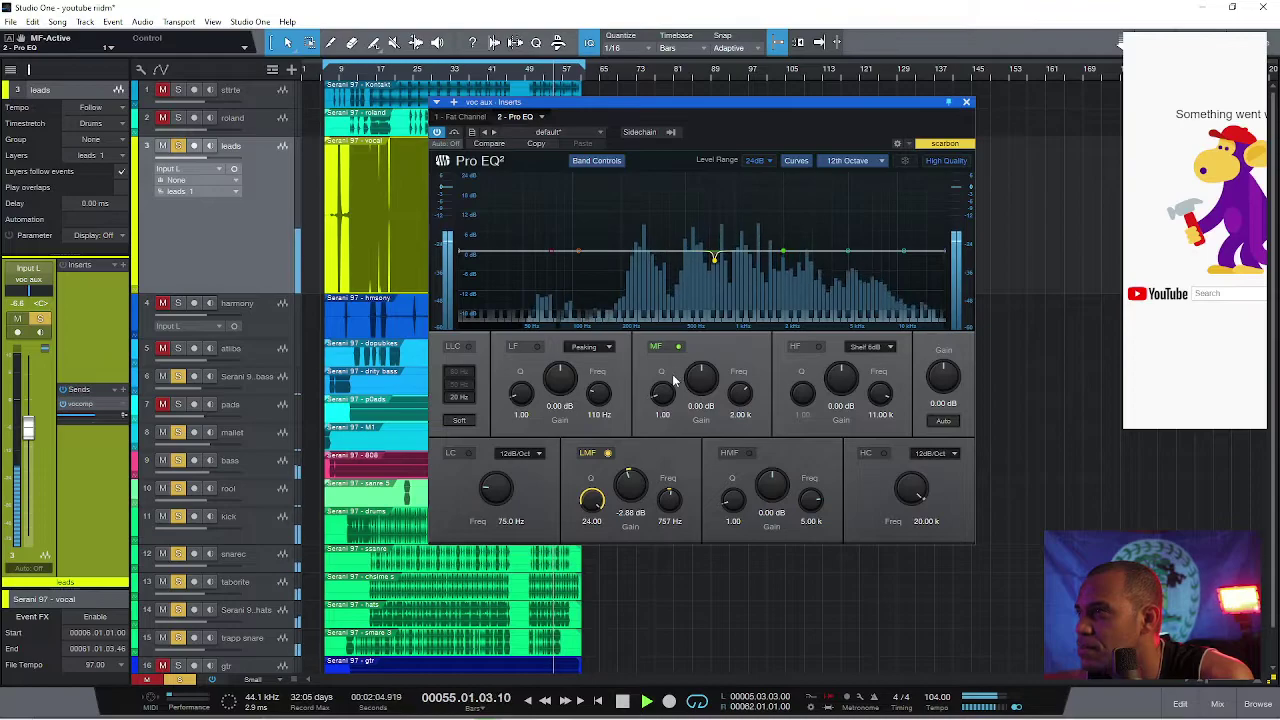
{"action": "left_click_drag", "start_coordinate": [664, 392], "coordinate": [663, 311]}
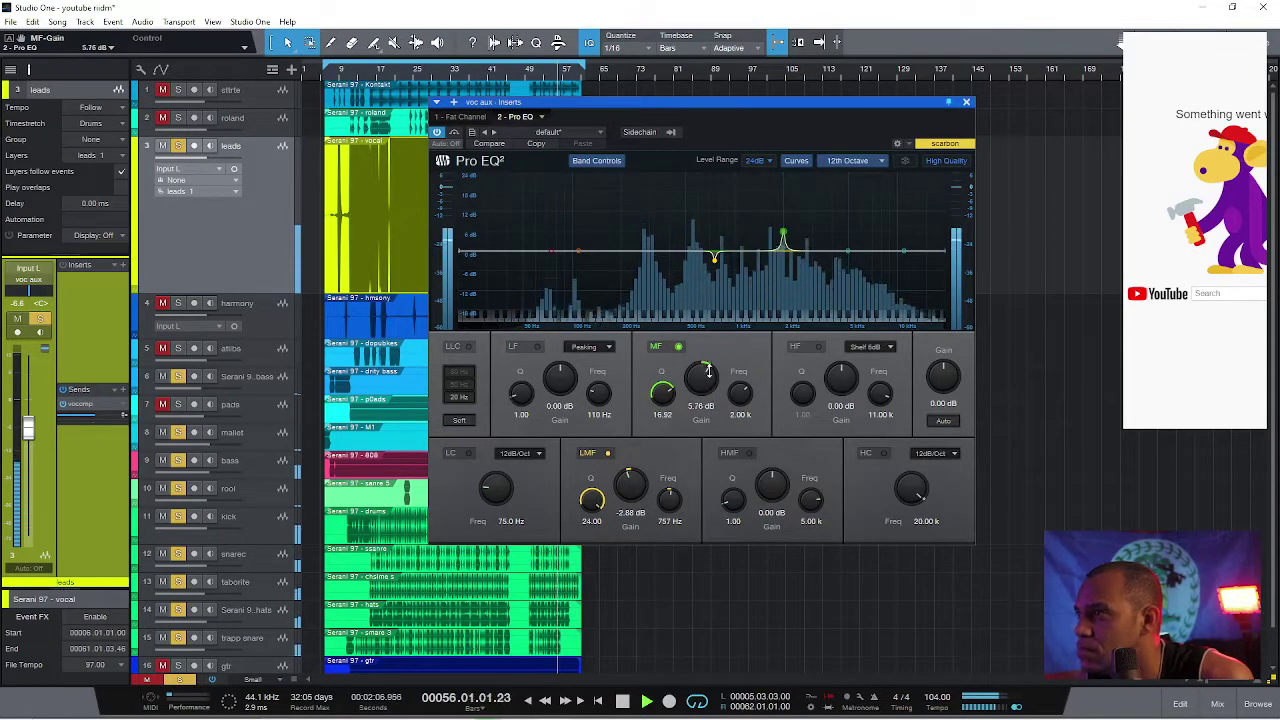
{"action": "left_click_drag", "start_coordinate": [704, 387], "coordinate": [704, 396]}
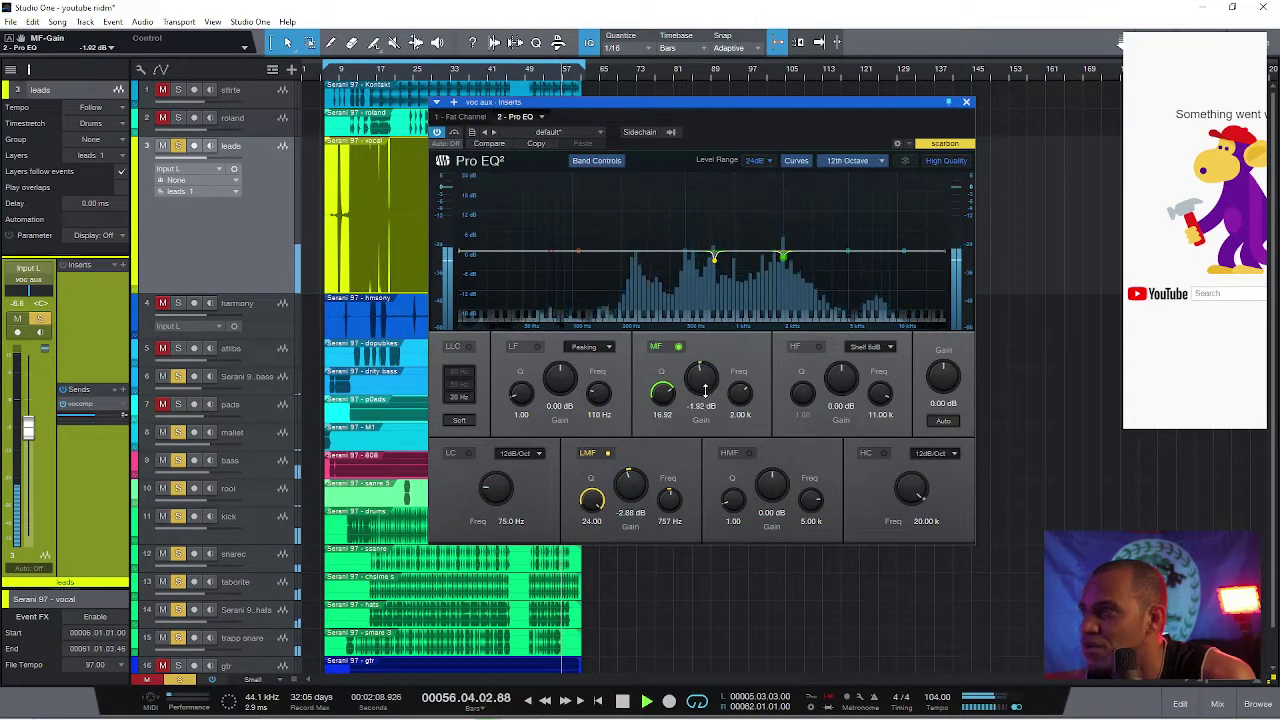
Step: Enable the Pro EQ's LF band, replay from about bar 17, and cut 321 Hz by 6.00 dB with Q 23.65
{"action": "left_click", "coordinate": [538, 346]}
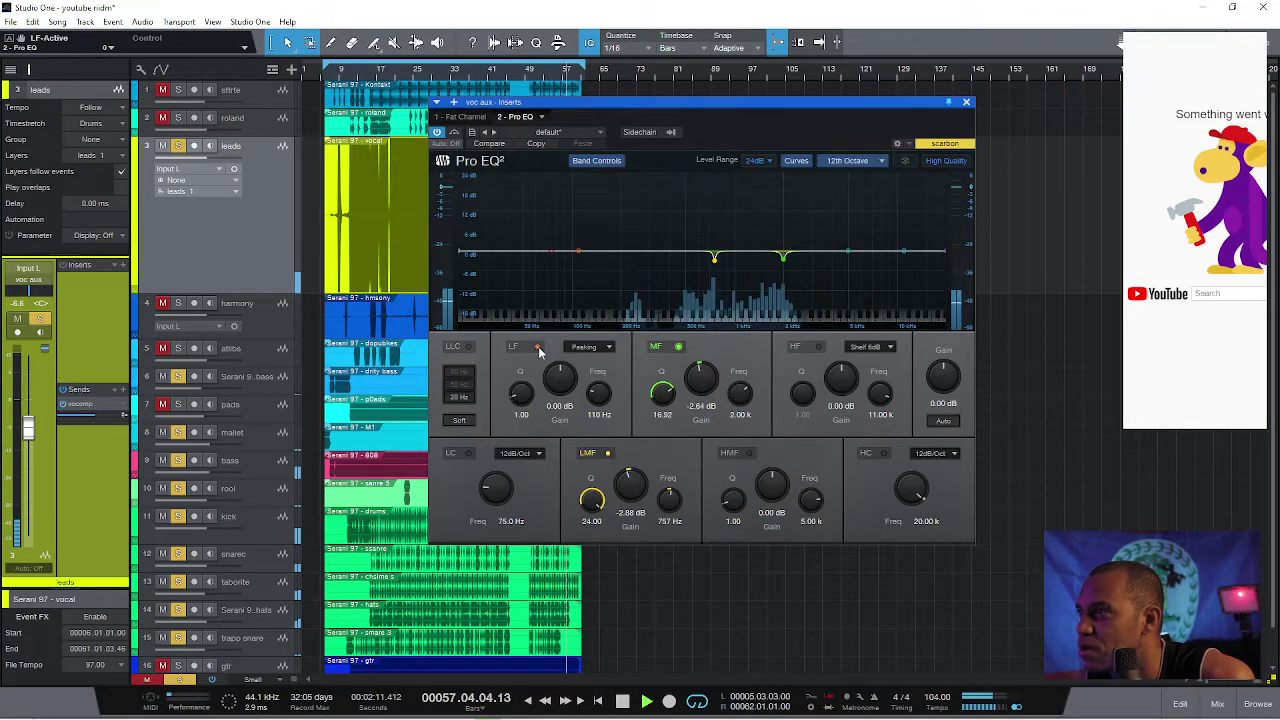
{"action": "left_click", "coordinate": [378, 75]}
{"action": "left_click_drag", "start_coordinate": [521, 398], "coordinate": [569, 340]}
{"action": "mouse_move", "coordinate": [598, 395]}
{"action": "left_mouse_down"}
{"action": "mouse_move", "coordinate": [594, 358]}
{"action": "mouse_move", "coordinate": [595, 370]}
{"action": "left_mouse_up"}
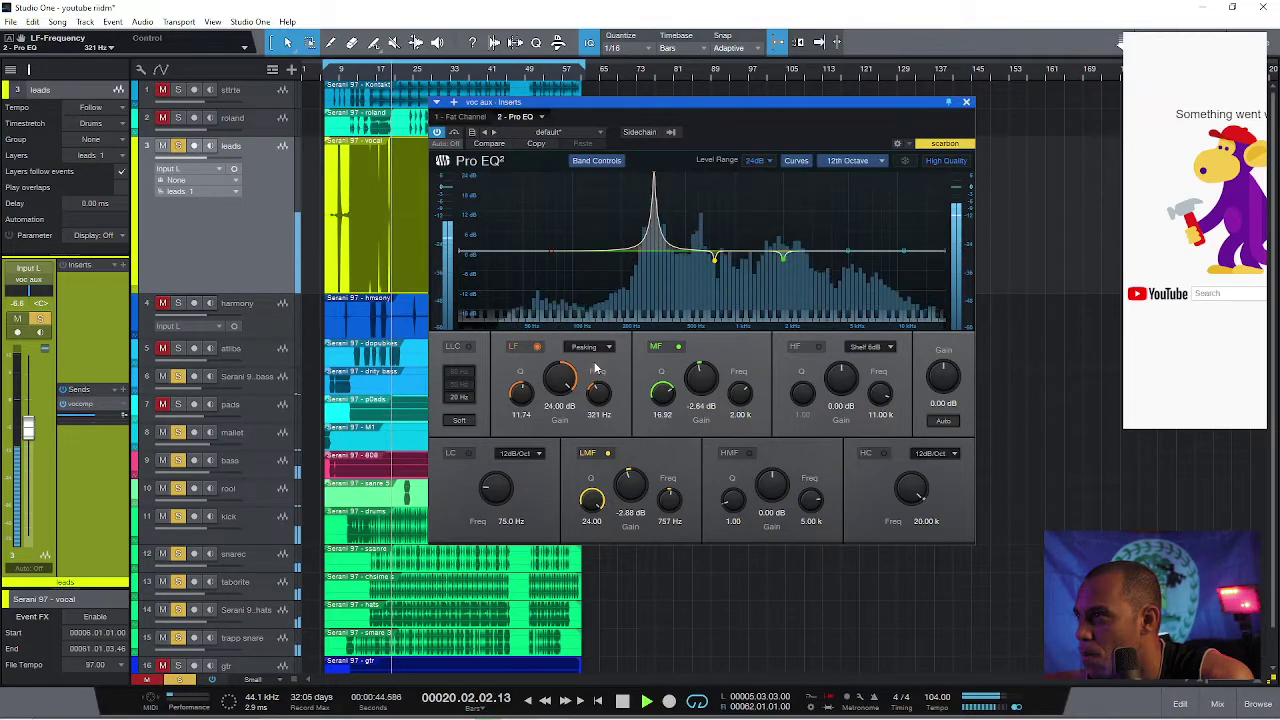
{"action": "left_click_drag", "start_coordinate": [521, 392], "coordinate": [575, 422]}
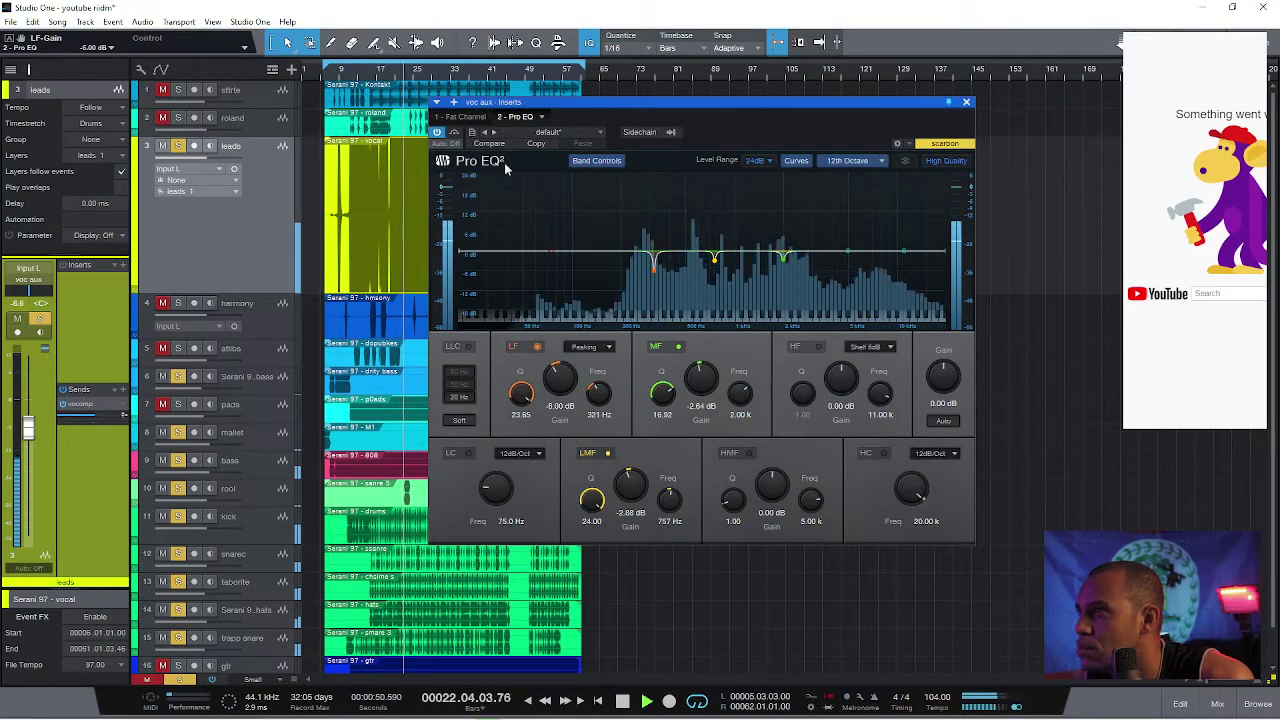
Step: Return to the Fat Channel equalizer, replay from bar 12, and boost its HF band by 4.41 dB at 8.58 kHz
{"action": "left_click", "coordinate": [461, 117]}
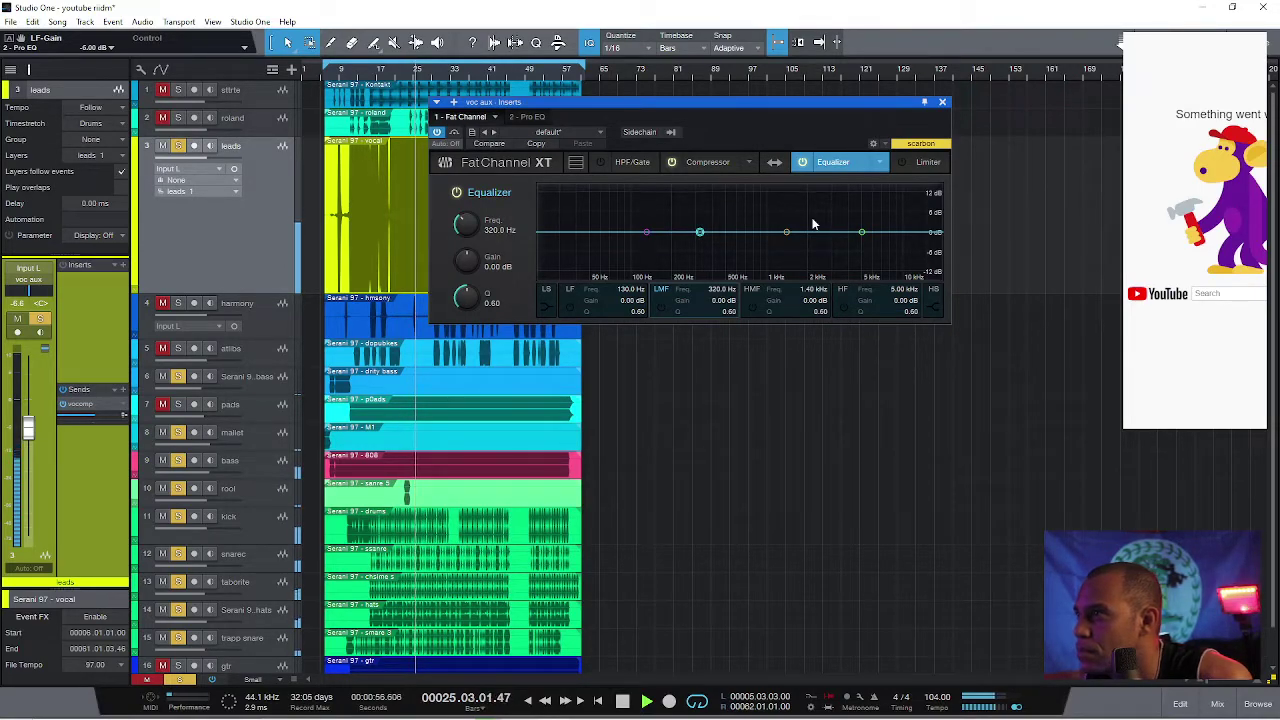
{"action": "left_click", "coordinate": [863, 233]}
{"action": "left_click_drag", "start_coordinate": [772, 102], "coordinate": [744, 146]}
{"action": "left_click", "coordinate": [405, 76]}
{"action": "left_click", "coordinate": [352, 76]}
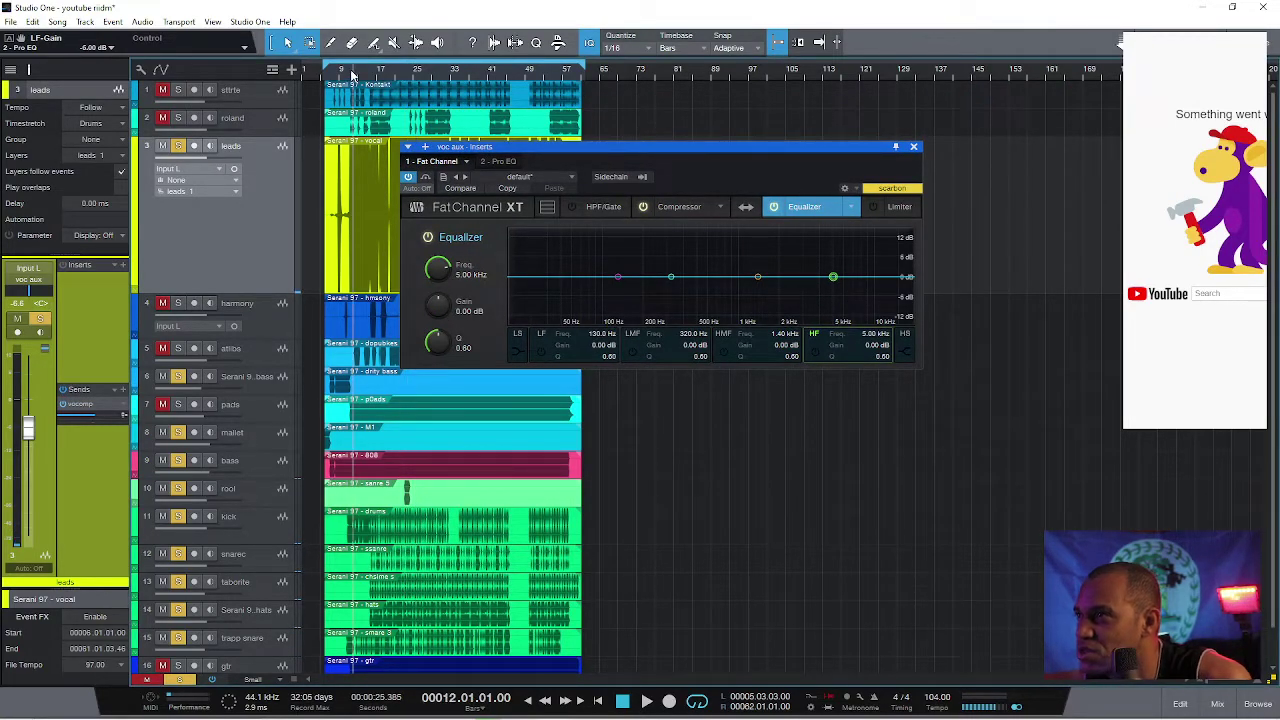
{"action": "key", "text": "space"}
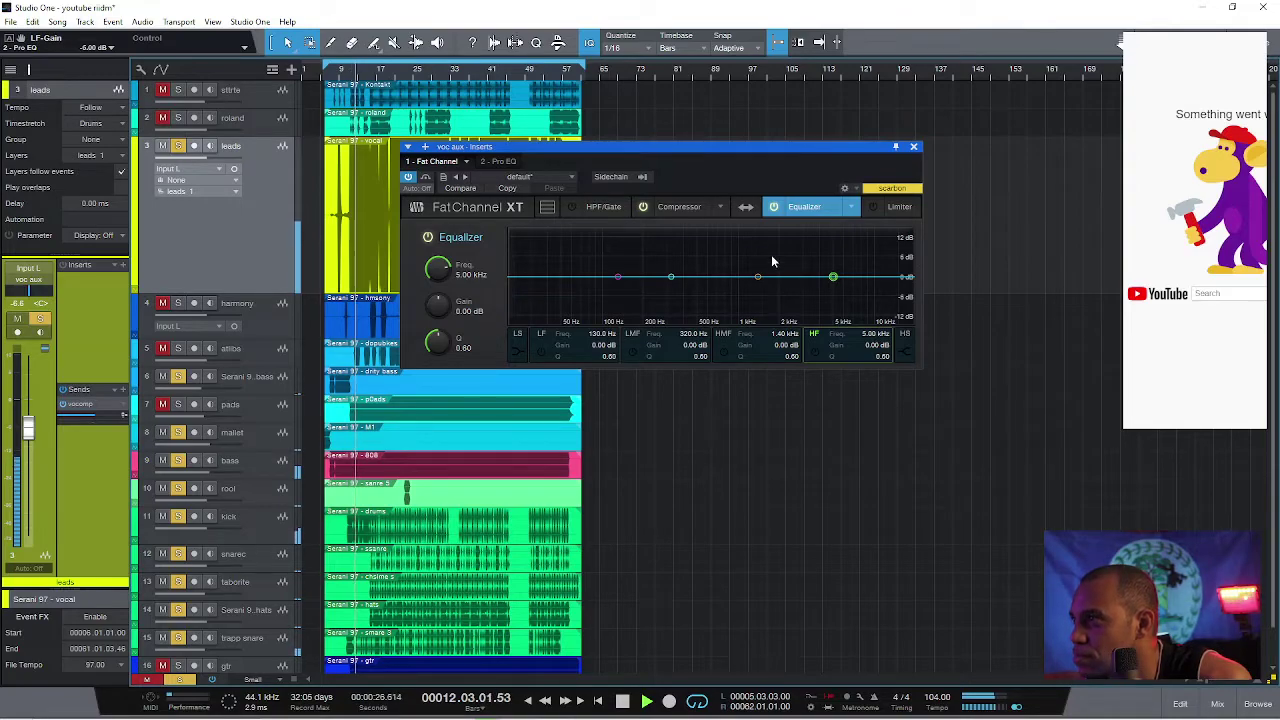
{"action": "left_click_drag", "start_coordinate": [833, 276], "coordinate": [866, 262]}
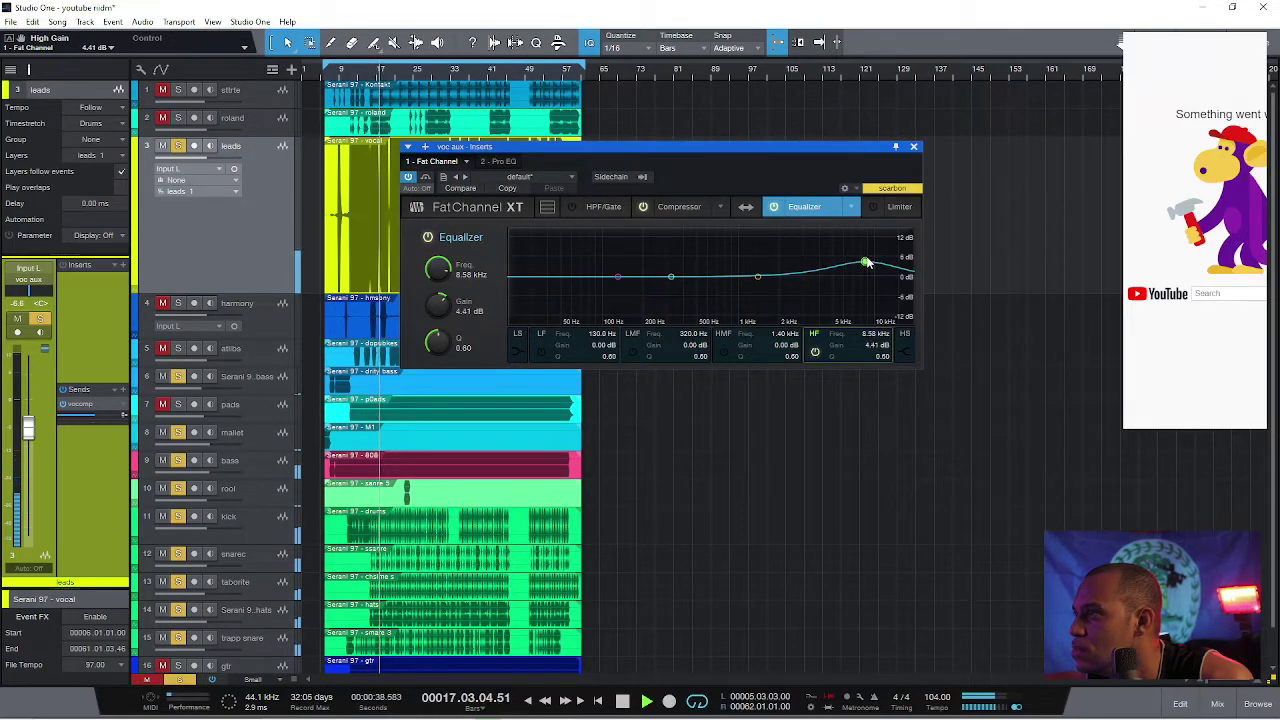
Step: Set the Fat Channel's LMF Q to 0.72 and boost its HMF band by 2.84 dB at 3.11 kHz with Q 1.08
{"action": "mouse_move", "coordinate": [757, 276]}
{"action": "left_mouse_down"}
{"action": "mouse_move", "coordinate": [757, 243]}
{"action": "mouse_move", "coordinate": [766, 272]}
{"action": "left_mouse_up"}
{"action": "left_click", "coordinate": [671, 277]}
{"action": "left_click", "coordinate": [766, 272]}
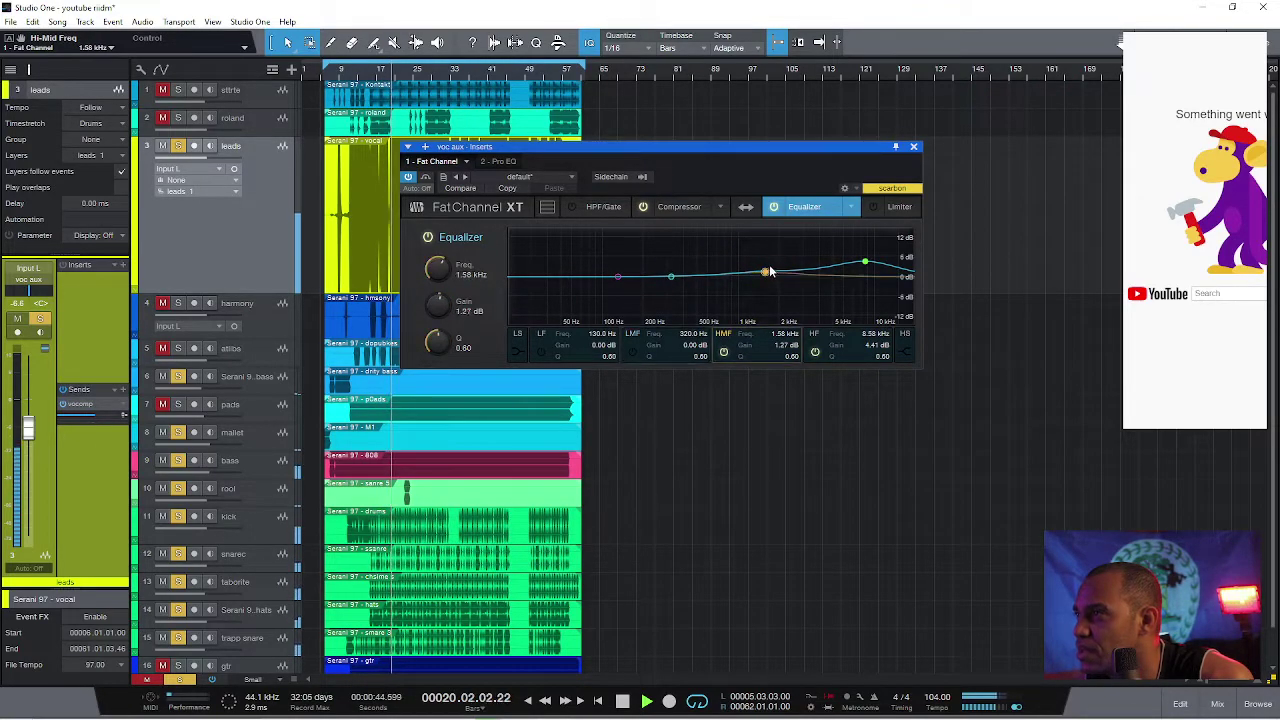
{"action": "left_click", "coordinate": [671, 277]}
{"action": "left_click_drag", "start_coordinate": [440, 347], "coordinate": [438, 340]}
{"action": "left_click", "coordinate": [765, 273]}
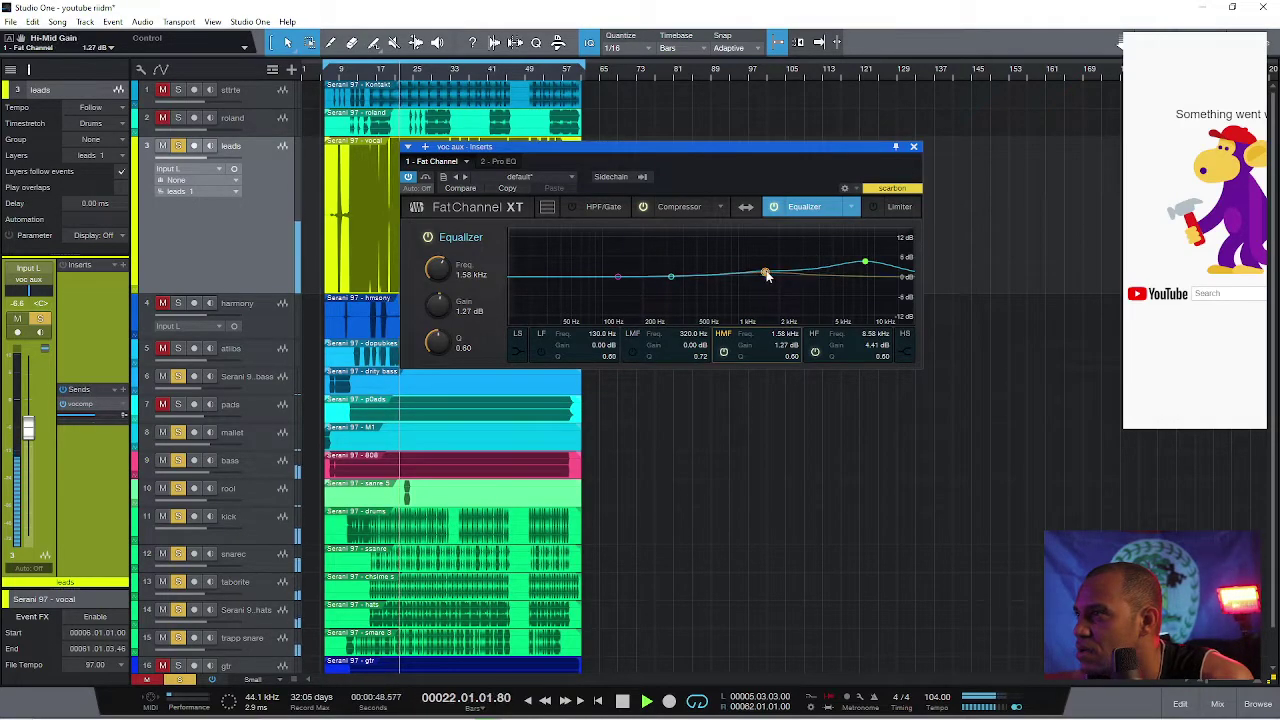
{"action": "left_click_drag", "start_coordinate": [765, 273], "coordinate": [808, 266]}
Step: Switch the HF band to a high shelf, replay from about bar 17, and set it to 6.92 kHz and 5.39 dB
{"action": "left_click", "coordinate": [865, 263]}
{"action": "double_click", "coordinate": [866, 264]}
{"action": "double_click", "coordinate": [866, 264]}
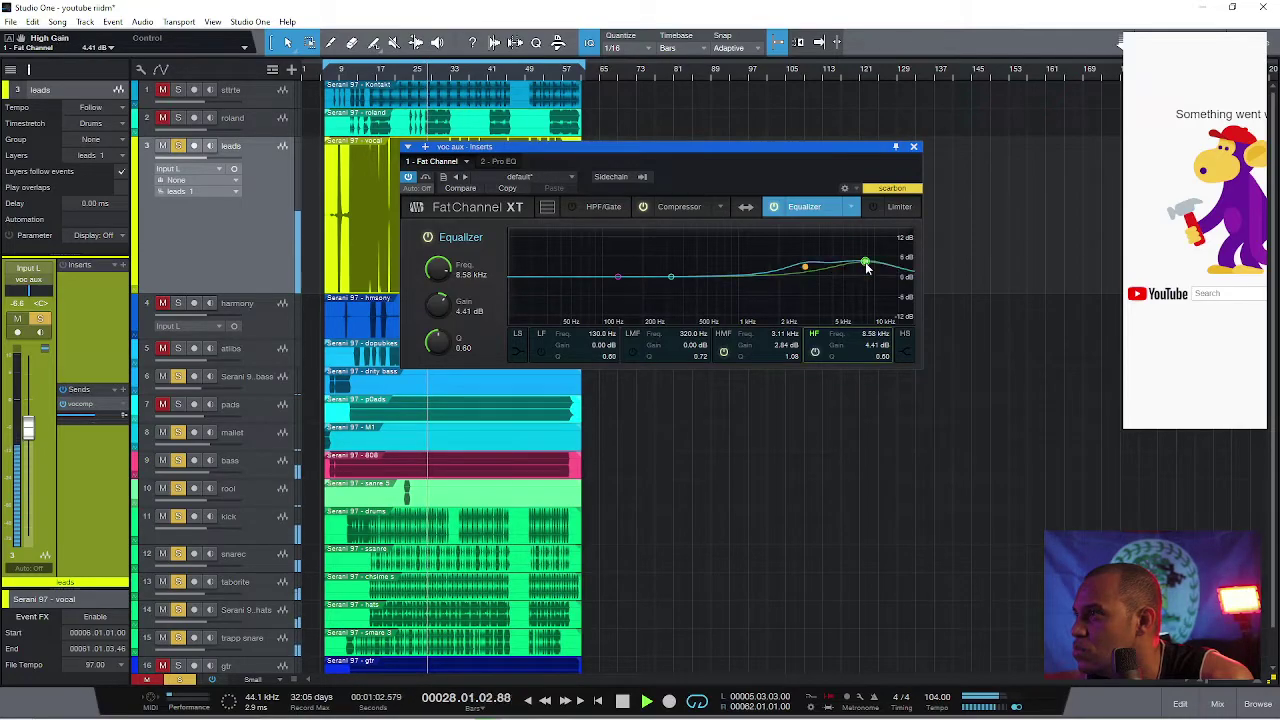
{"action": "left_click", "coordinate": [911, 351]}
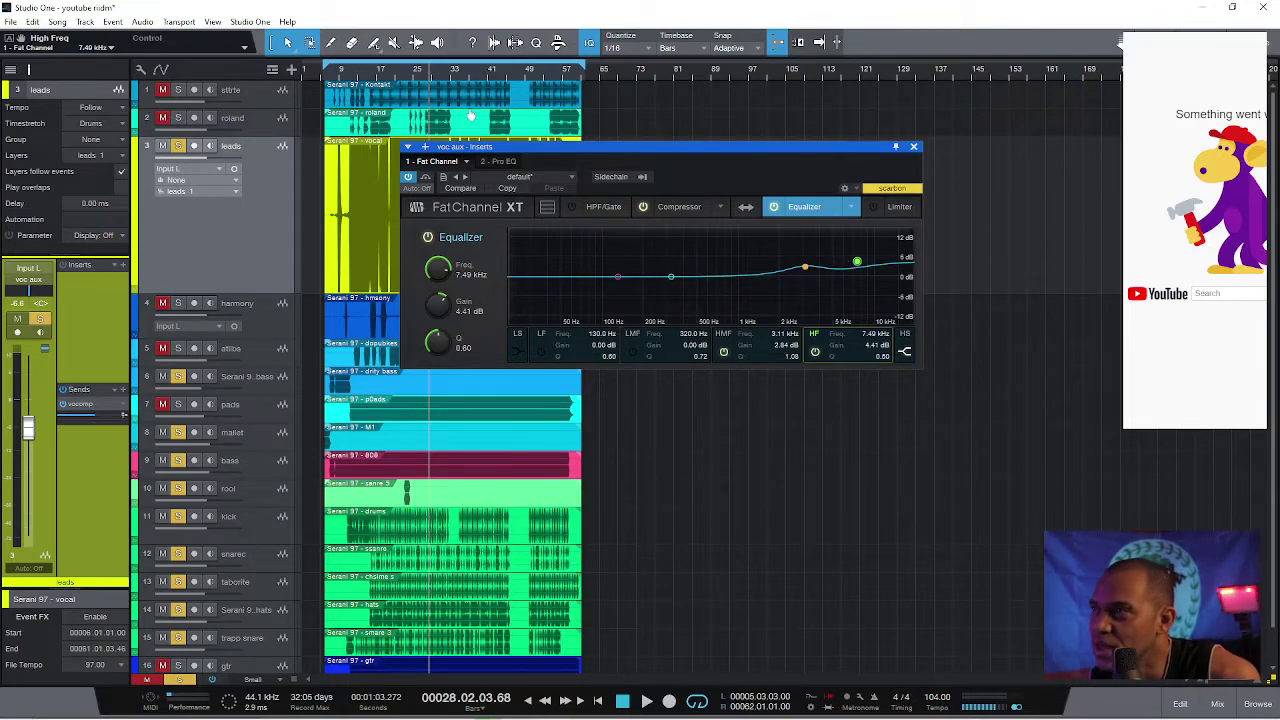
{"action": "left_click", "coordinate": [379, 69]}
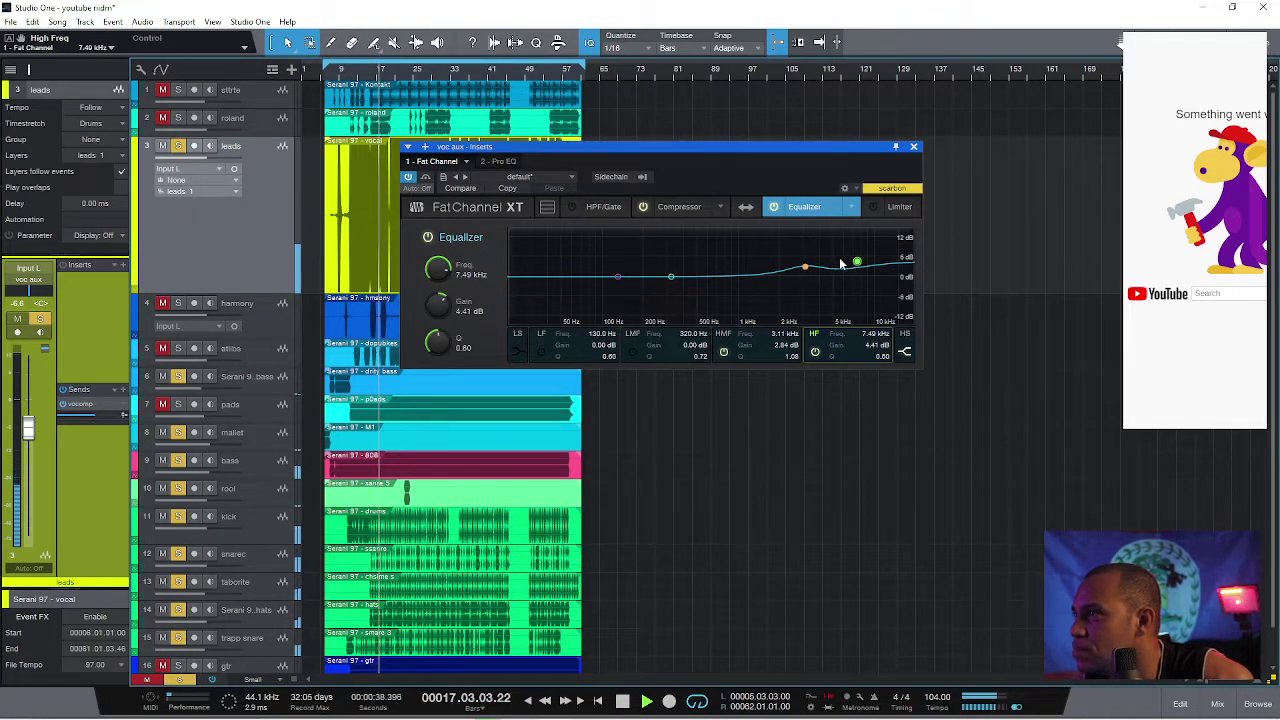
{"action": "mouse_move", "coordinate": [857, 263]}
{"action": "left_mouse_down"}
{"action": "mouse_move", "coordinate": [851, 242]}
{"action": "mouse_move", "coordinate": [855, 263]}
{"action": "left_mouse_up"}
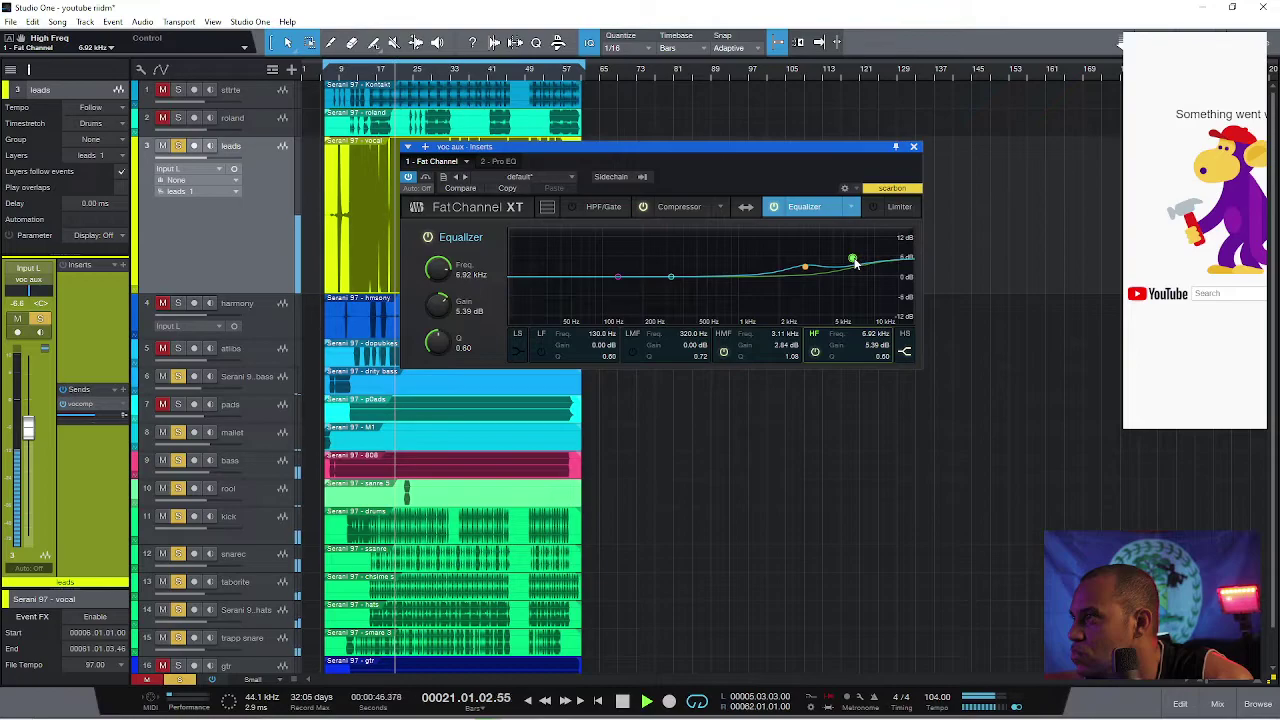
Step: Check the voc aux compressor, compare the sound with the Fat Channel bypassed, and switch off the equalizer's HMF band
{"action": "left_click", "coordinate": [678, 207]}
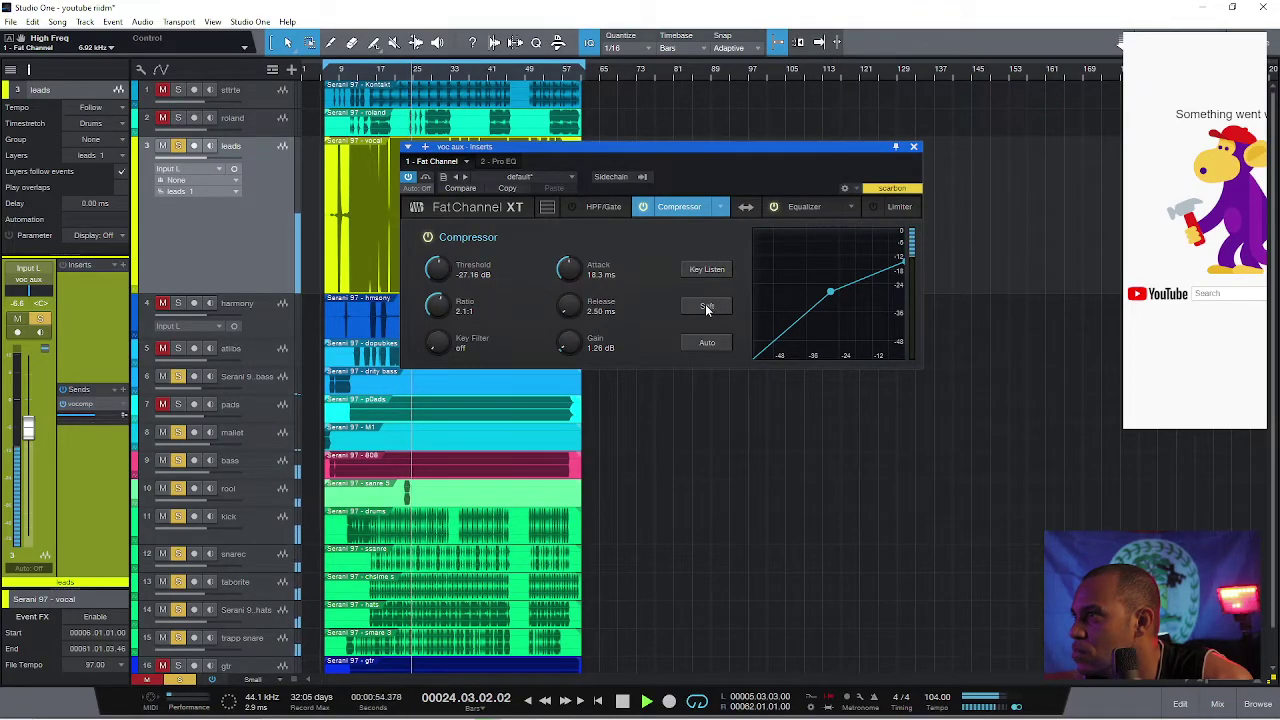
{"action": "left_click", "coordinate": [805, 207]}
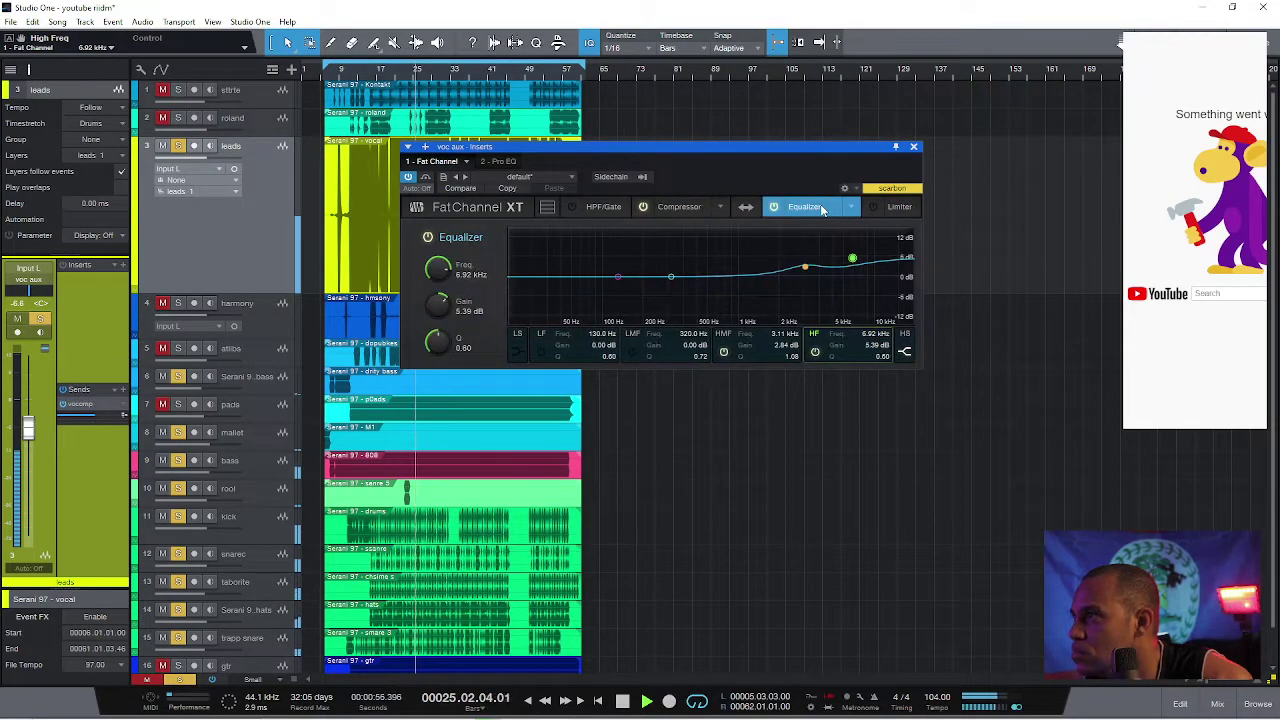
{"action": "left_click", "coordinate": [426, 180]}
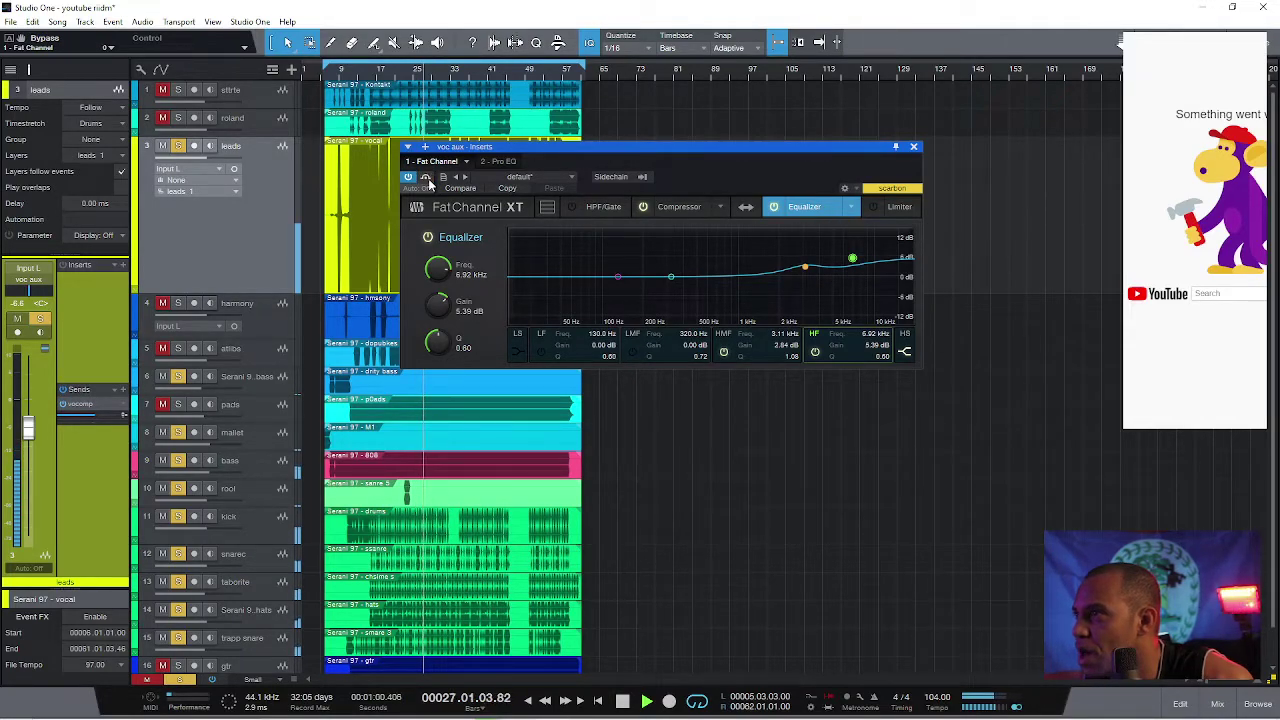
{"action": "left_click", "coordinate": [807, 272]}
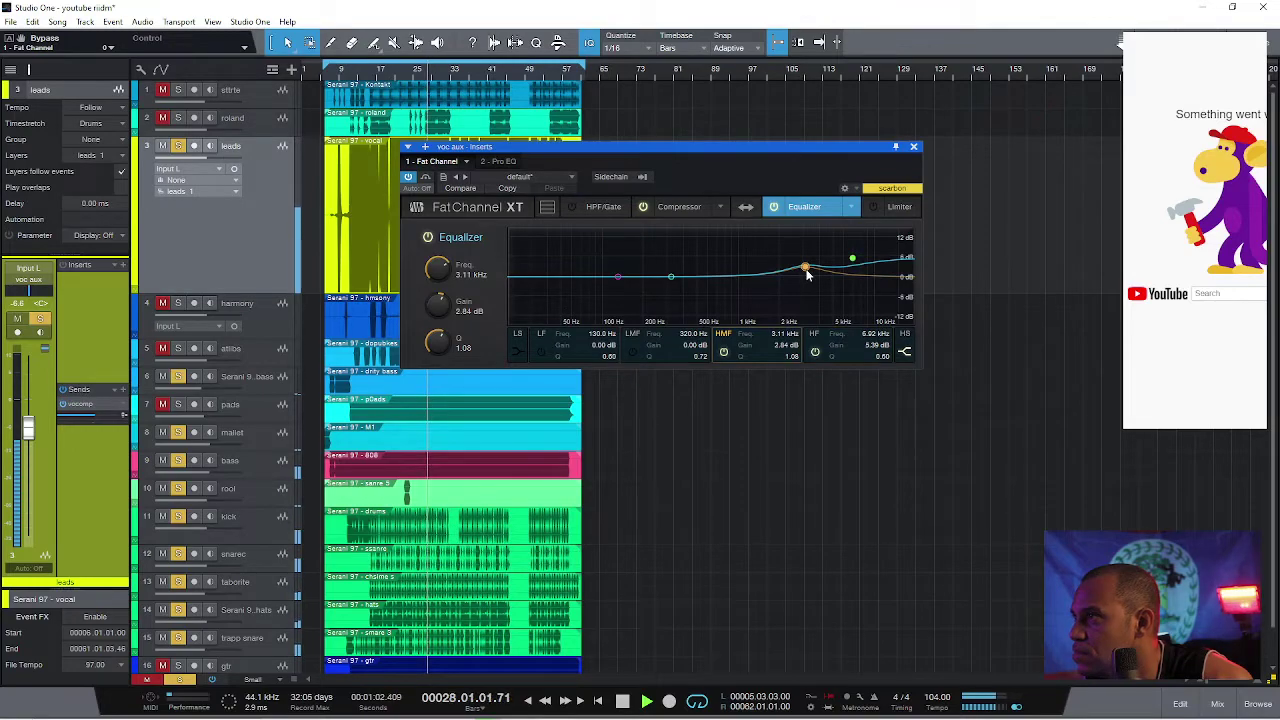
{"action": "double_click", "coordinate": [807, 272]}
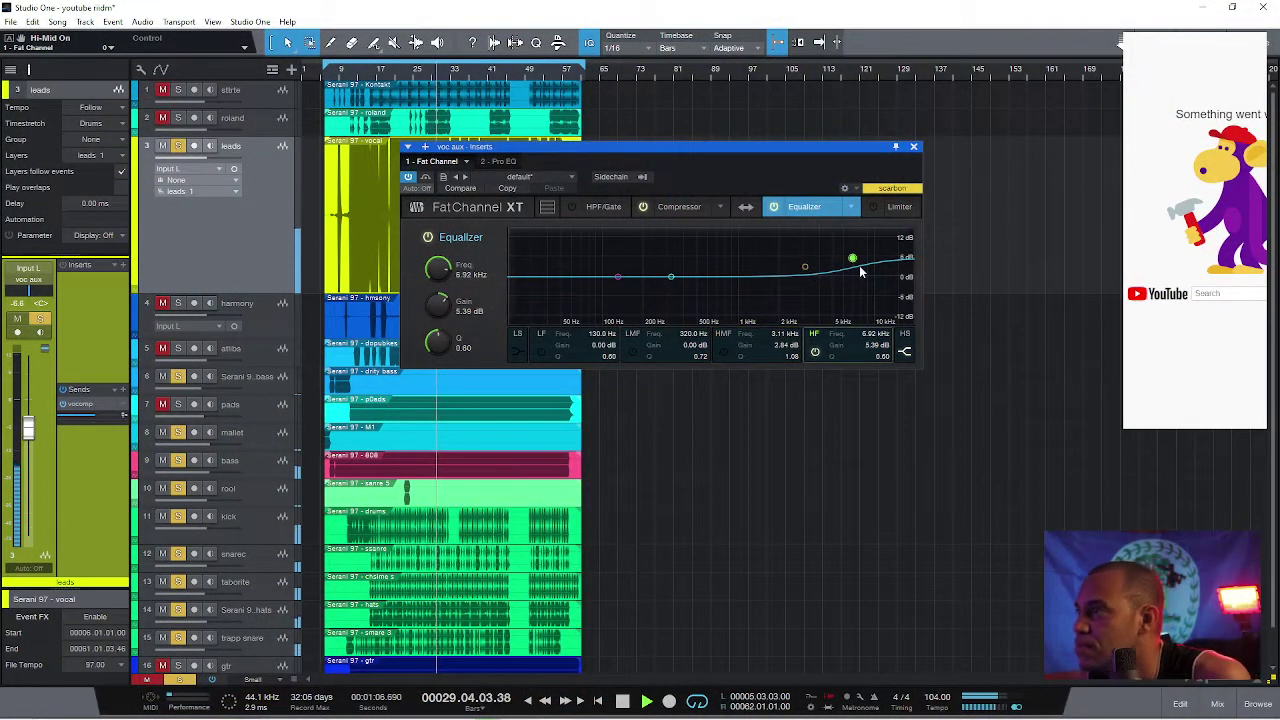
Step: Set the Fat Channel equalizer's HF shelf to 7.00 kHz and reduce its gain to 2.84 dB
{"action": "left_click_drag", "start_coordinate": [856, 263], "coordinate": [856, 265]}
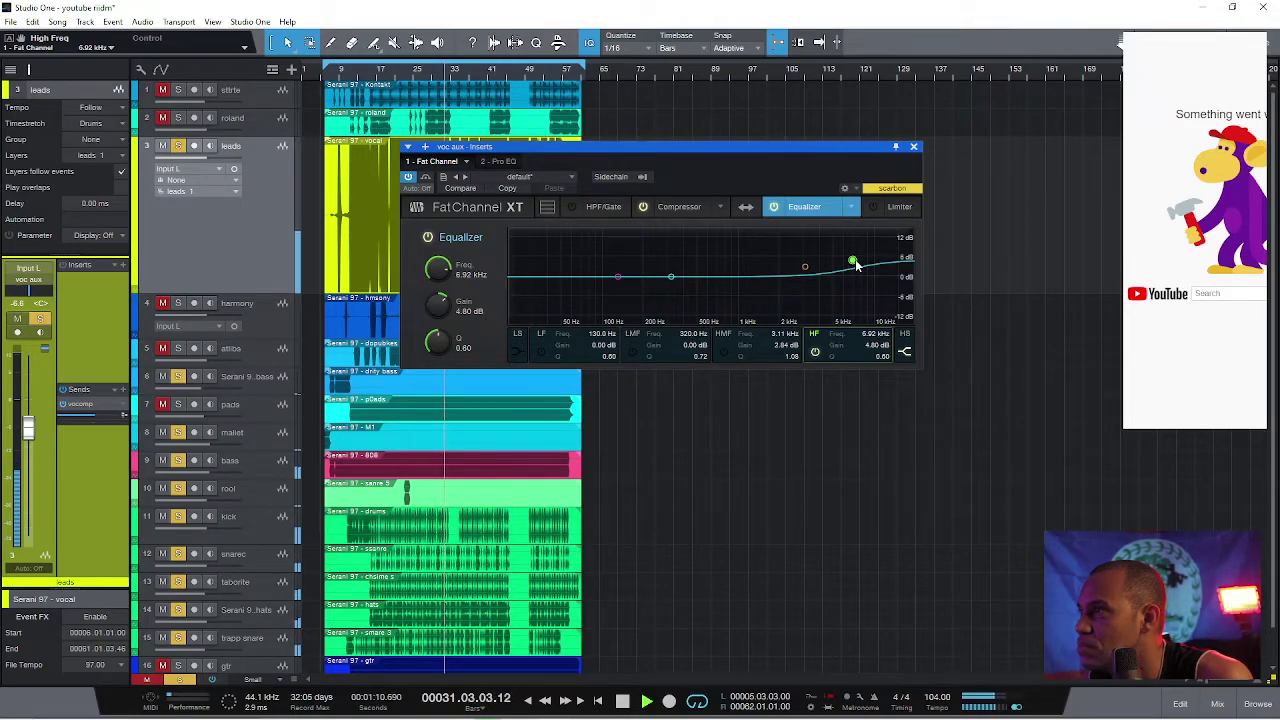
{"action": "left_click_drag", "start_coordinate": [856, 265], "coordinate": [857, 268]}
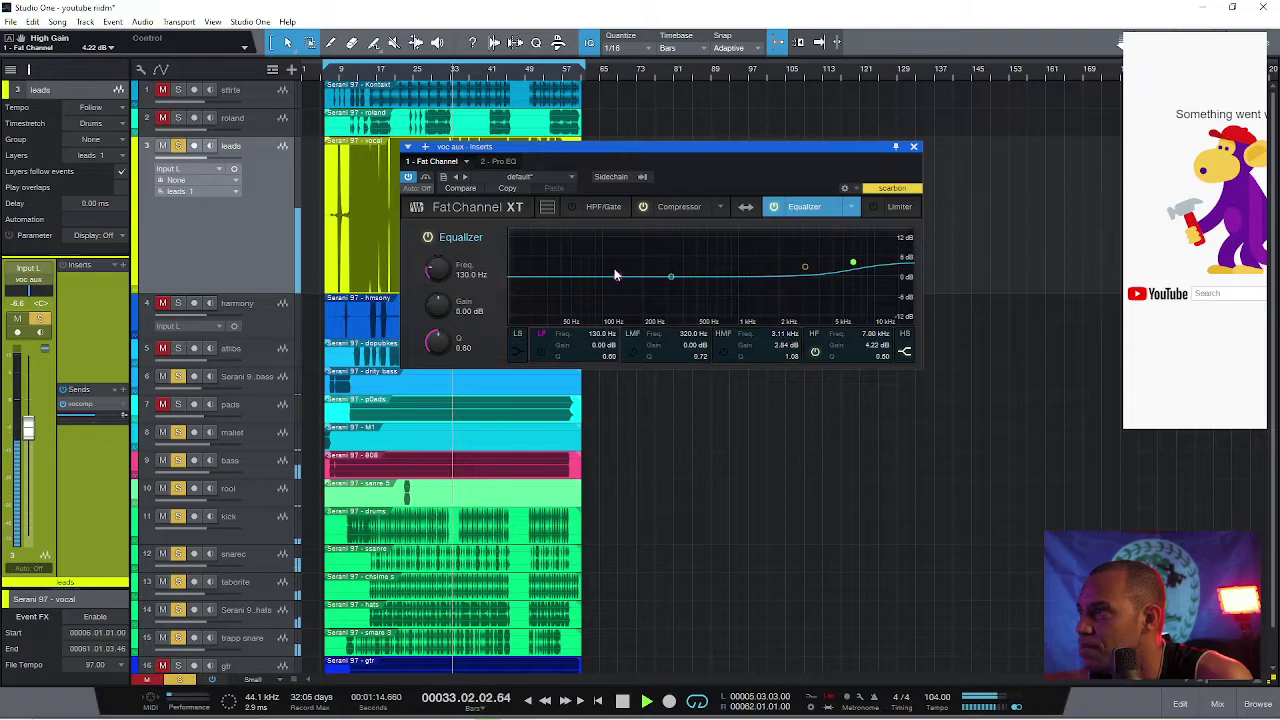
{"action": "left_click", "coordinate": [805, 267]}
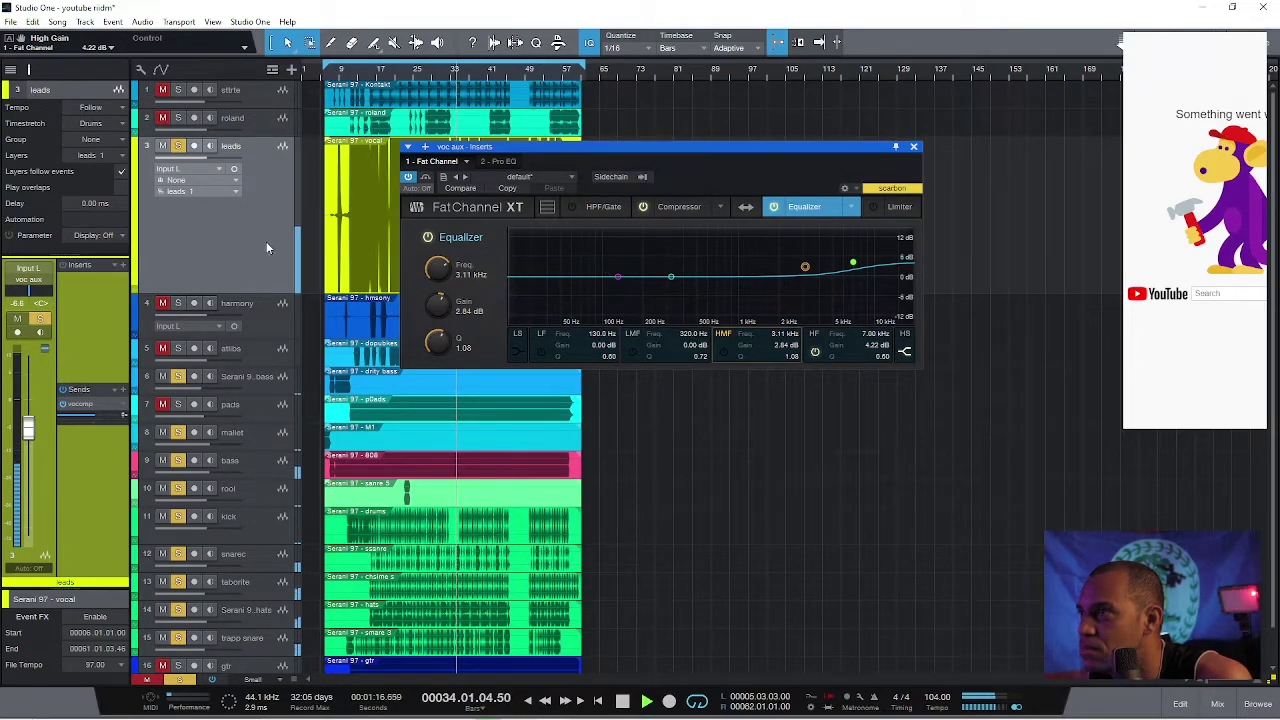
{"action": "left_click", "coordinate": [851, 264]}
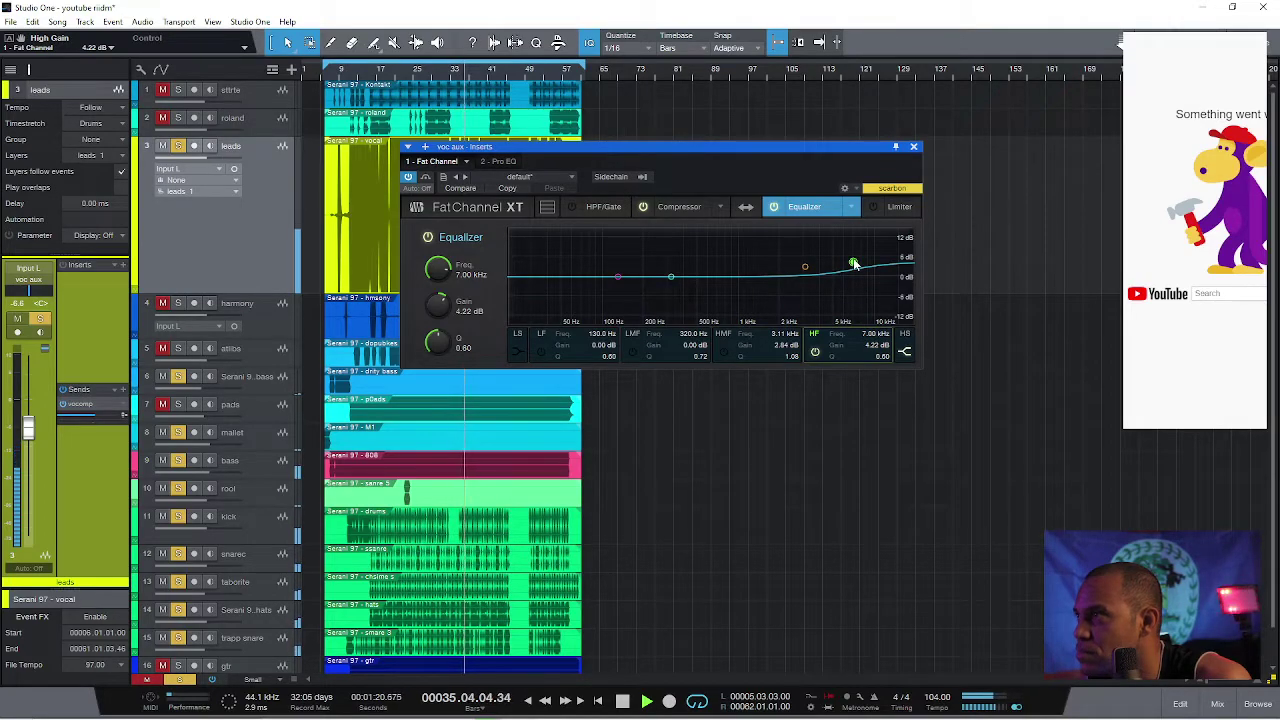
{"action": "left_click_drag", "start_coordinate": [853, 265], "coordinate": [854, 268]}
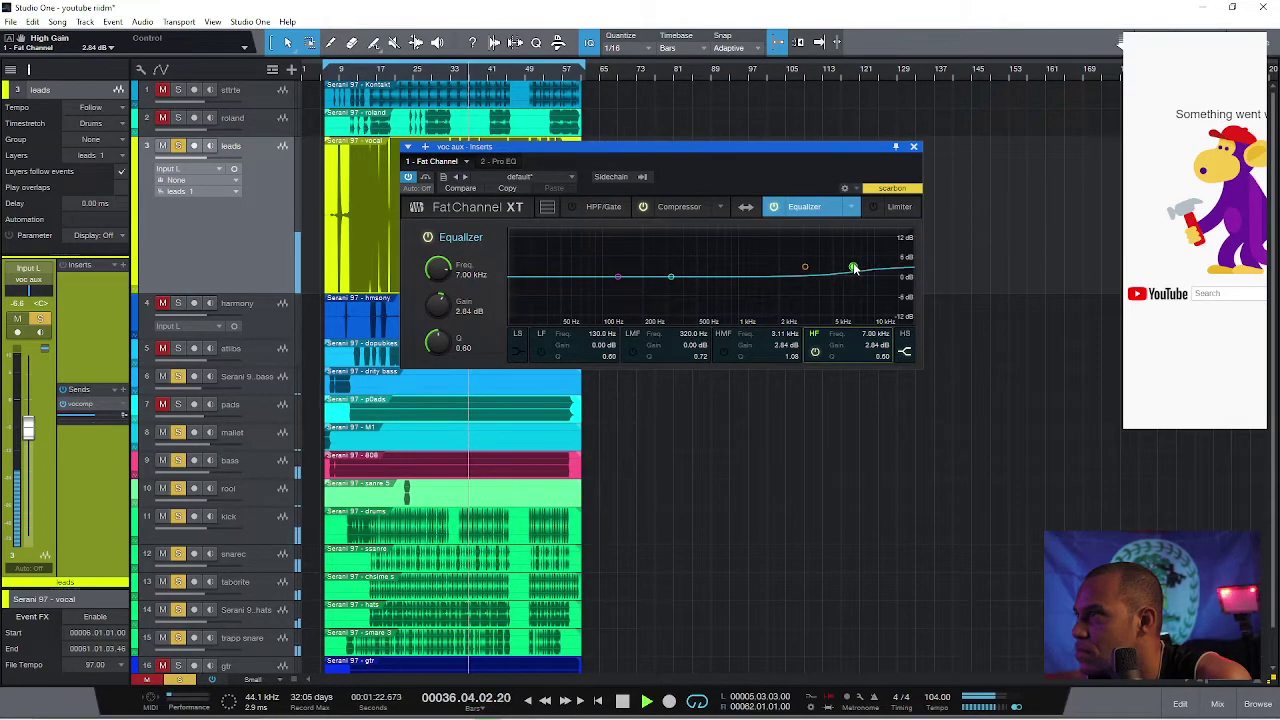
Step: Replay the song from about bar 29 and check the LMF and HF equalizer bands against the mix
{"action": "key", "text": "space"}
{"action": "left_click", "coordinate": [436, 73]}
{"action": "key", "text": "space"}
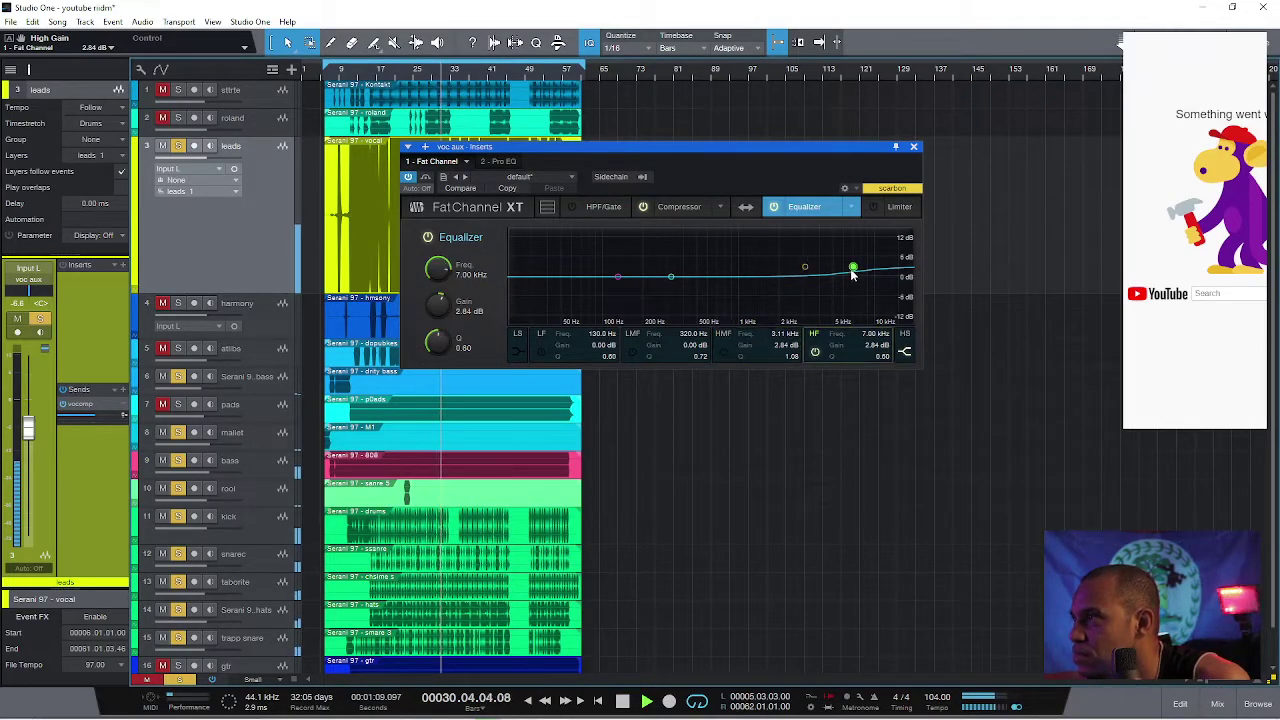
{"action": "left_click", "coordinate": [671, 276]}
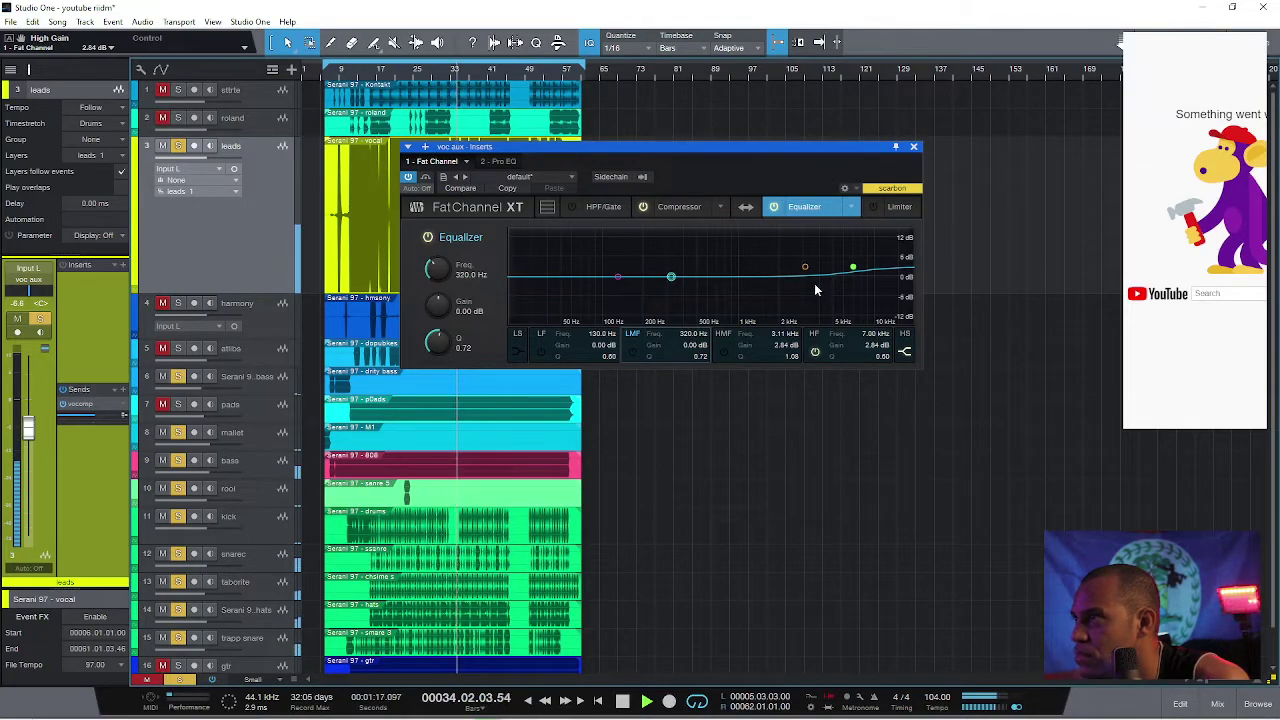
{"action": "left_click", "coordinate": [853, 267]}
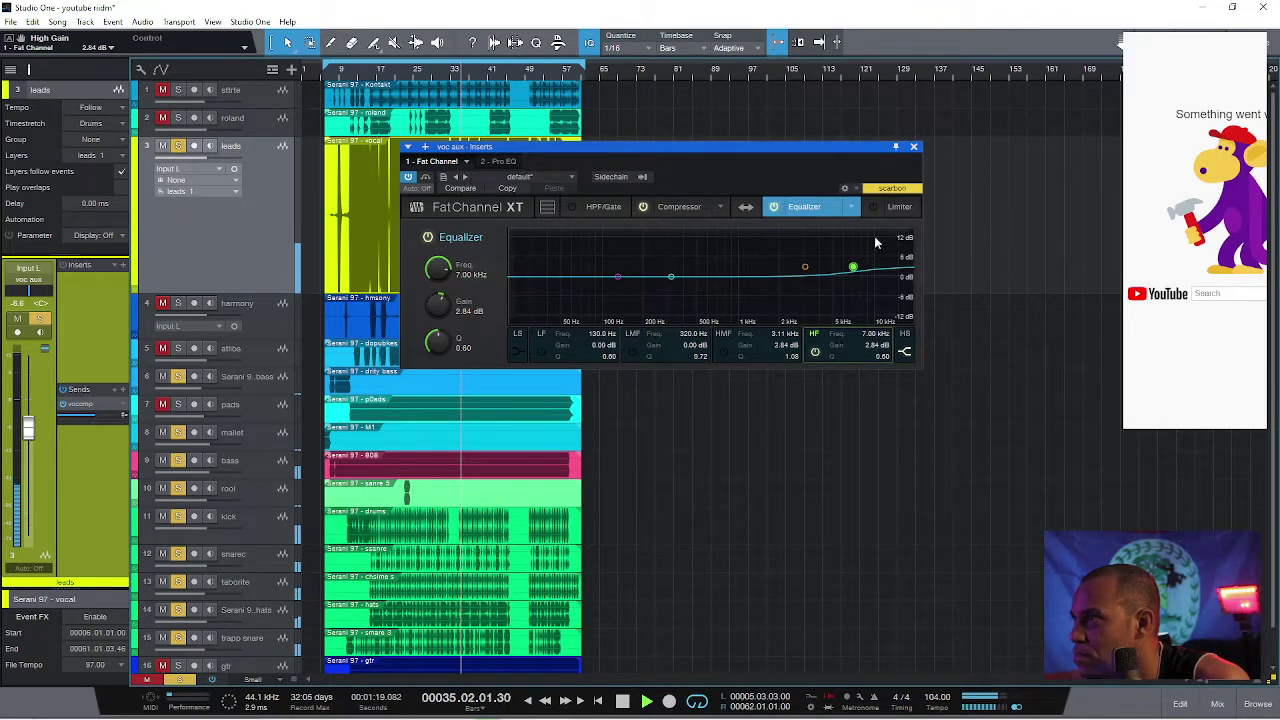
{"action": "double_click", "coordinate": [849, 271]}
{"action": "double_click", "coordinate": [853, 267]}
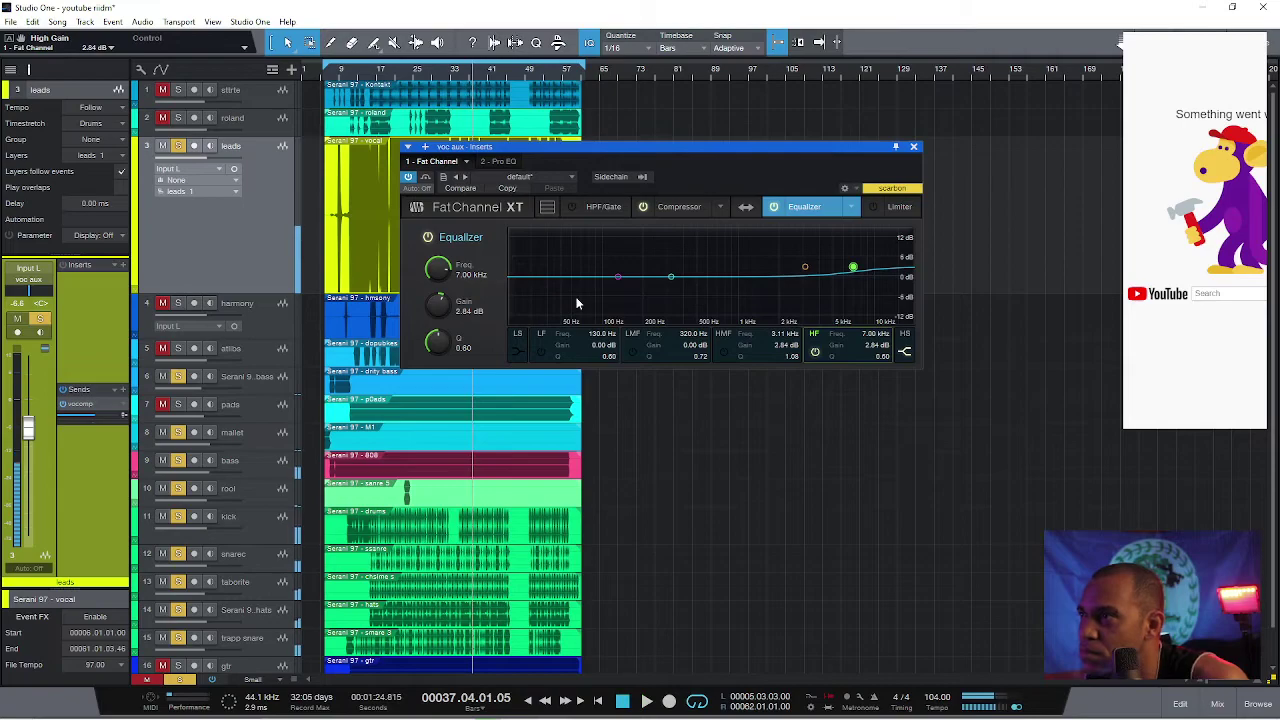
Step: Unmute the harmony track, replay from about bar 17, and switch off the voc aux equalizer's HF band
{"action": "left_click", "coordinate": [163, 304]}
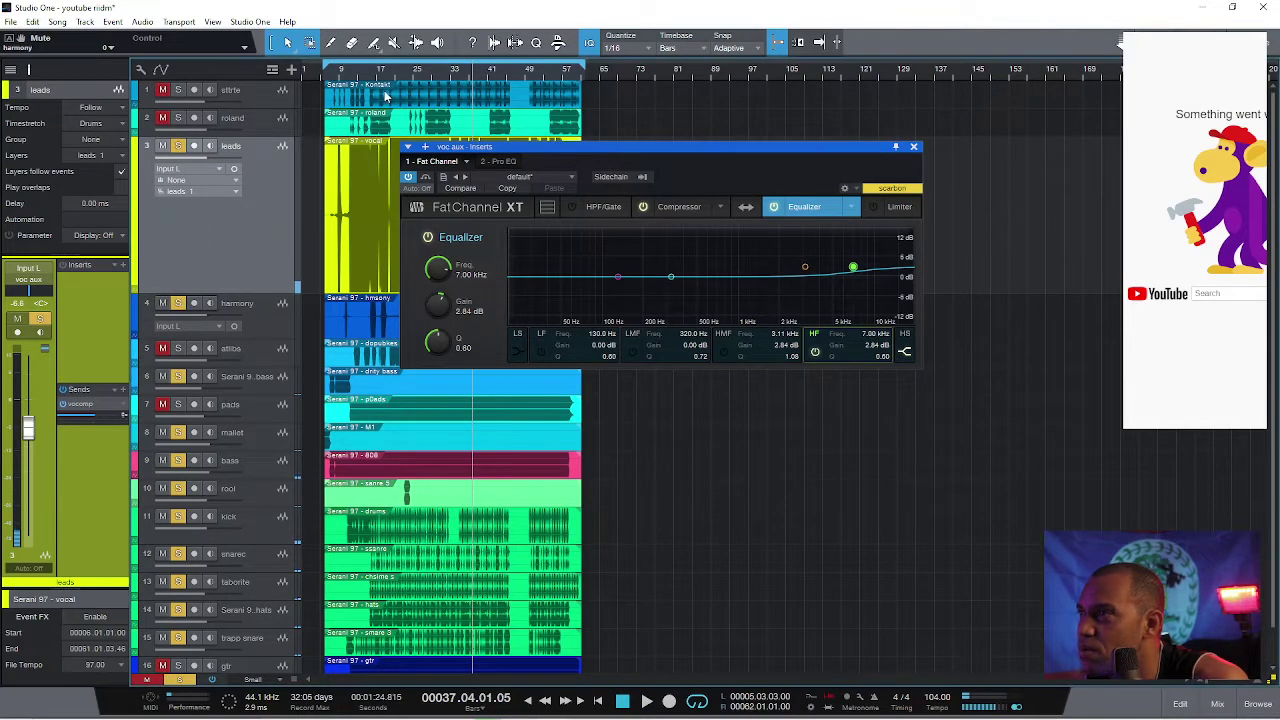
{"action": "left_click", "coordinate": [378, 70]}
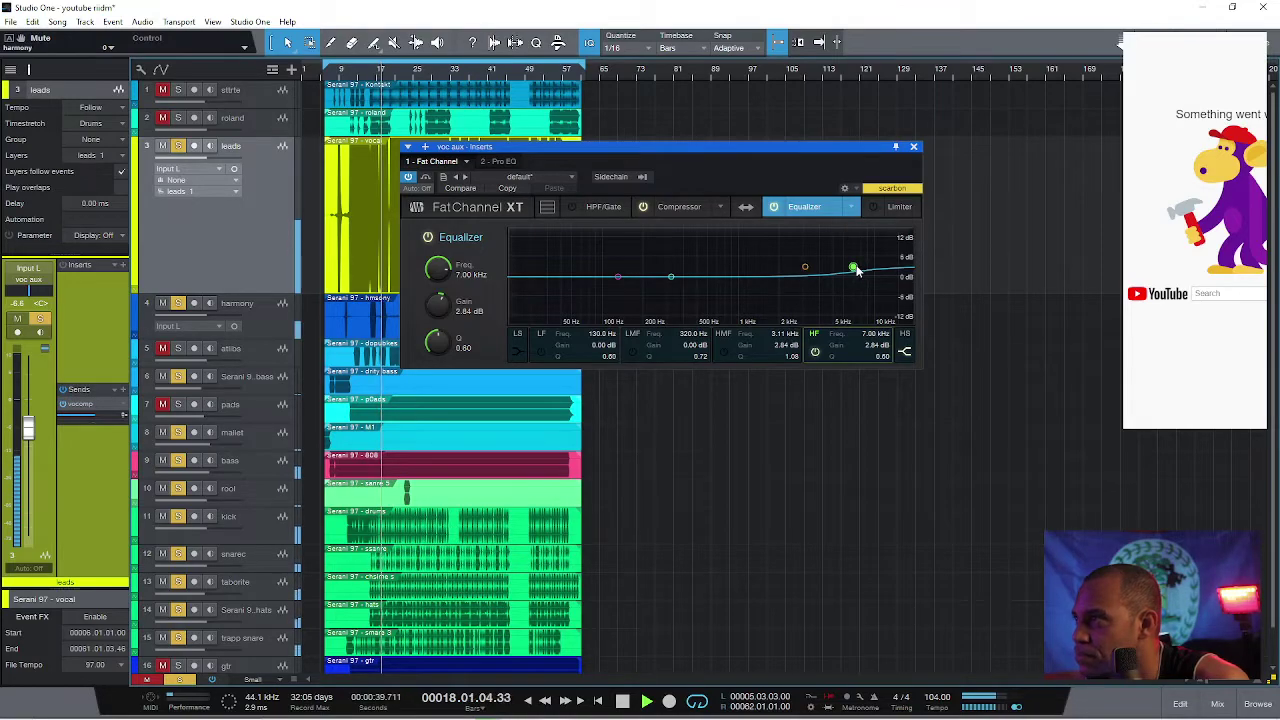
{"action": "left_click", "coordinate": [815, 351]}
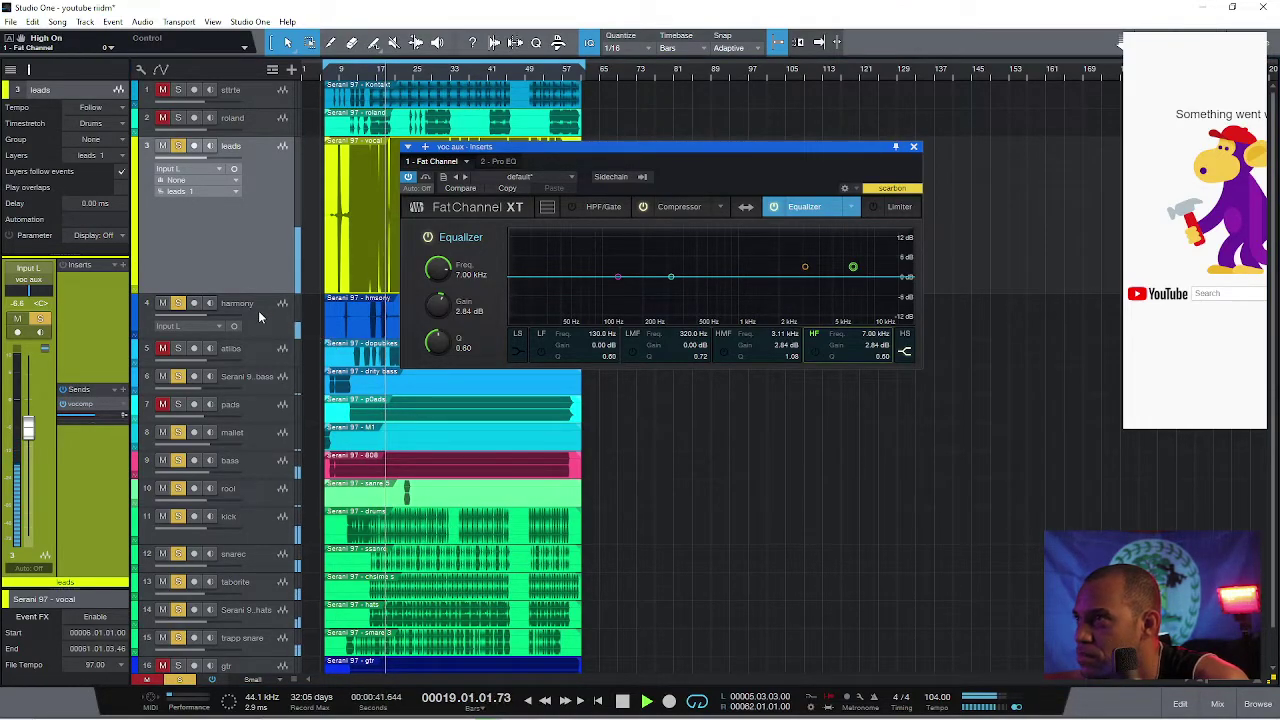
Step: Set the harmony track's level to -7.0 dB, route its output to the Music bus, and close the voc aux effects window
{"action": "left_click", "coordinate": [258, 317]}
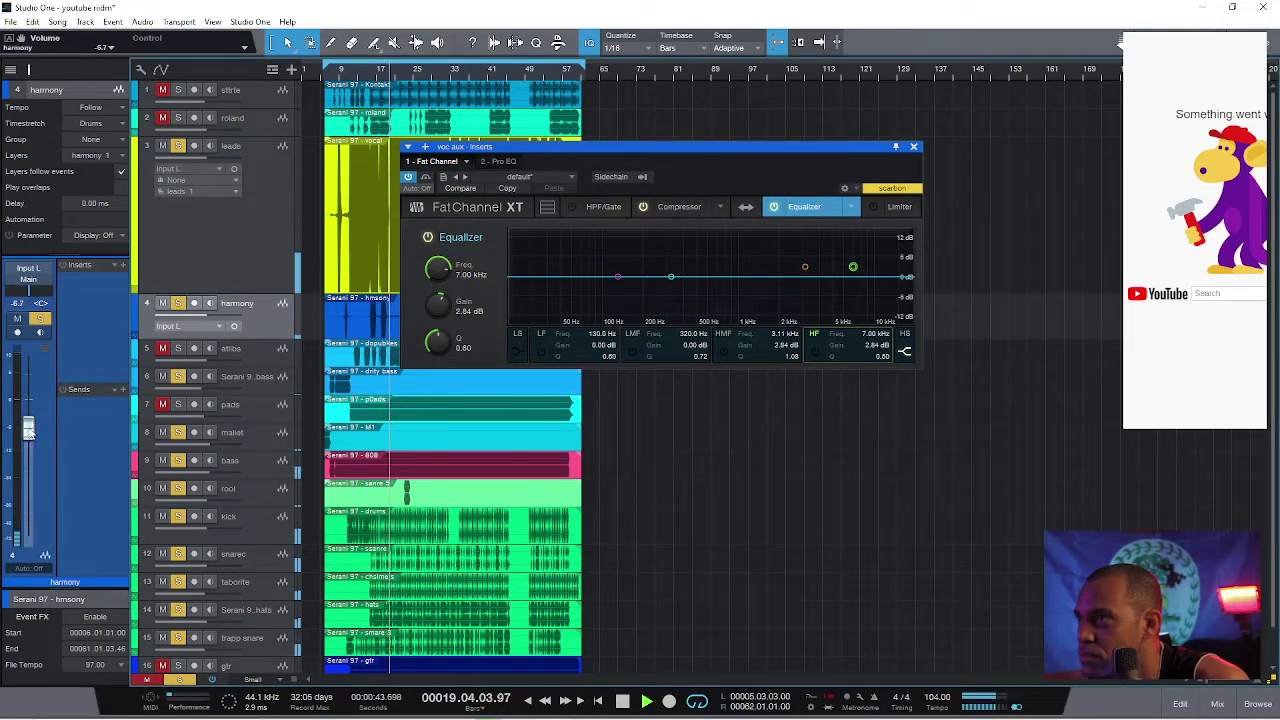
{"action": "left_click", "coordinate": [28, 276]}
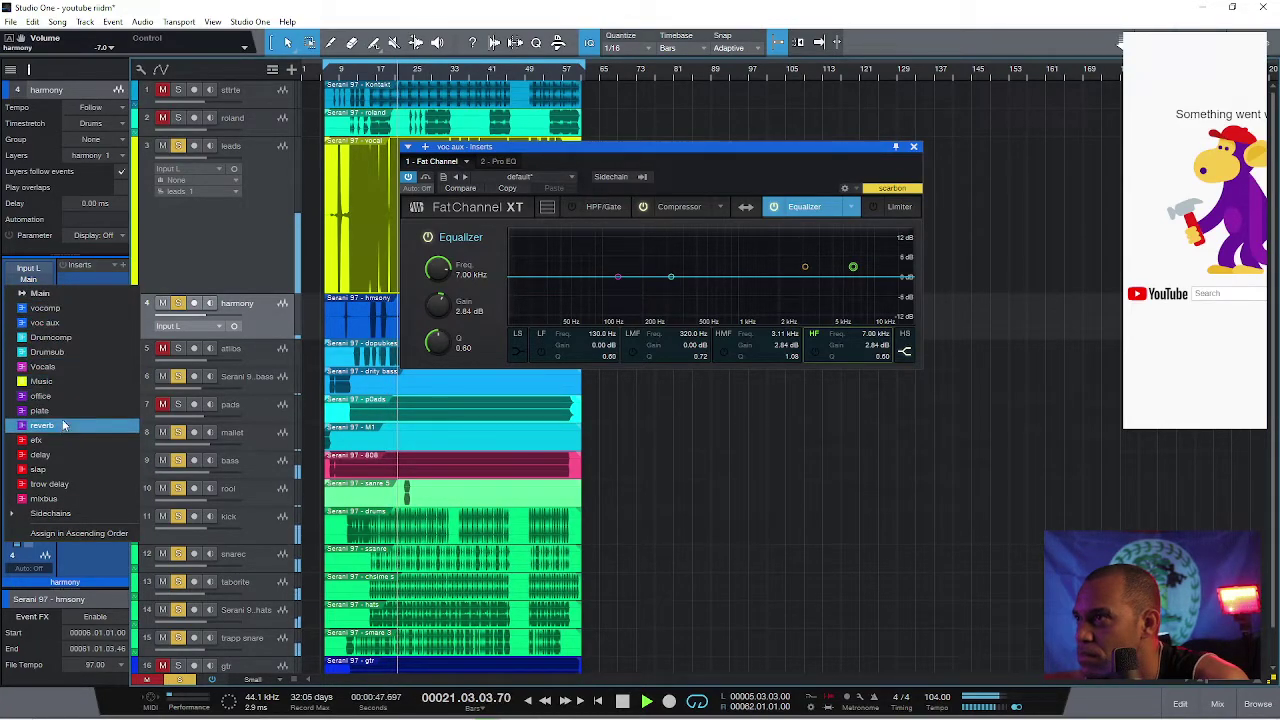
{"action": "left_click", "coordinate": [58, 383]}
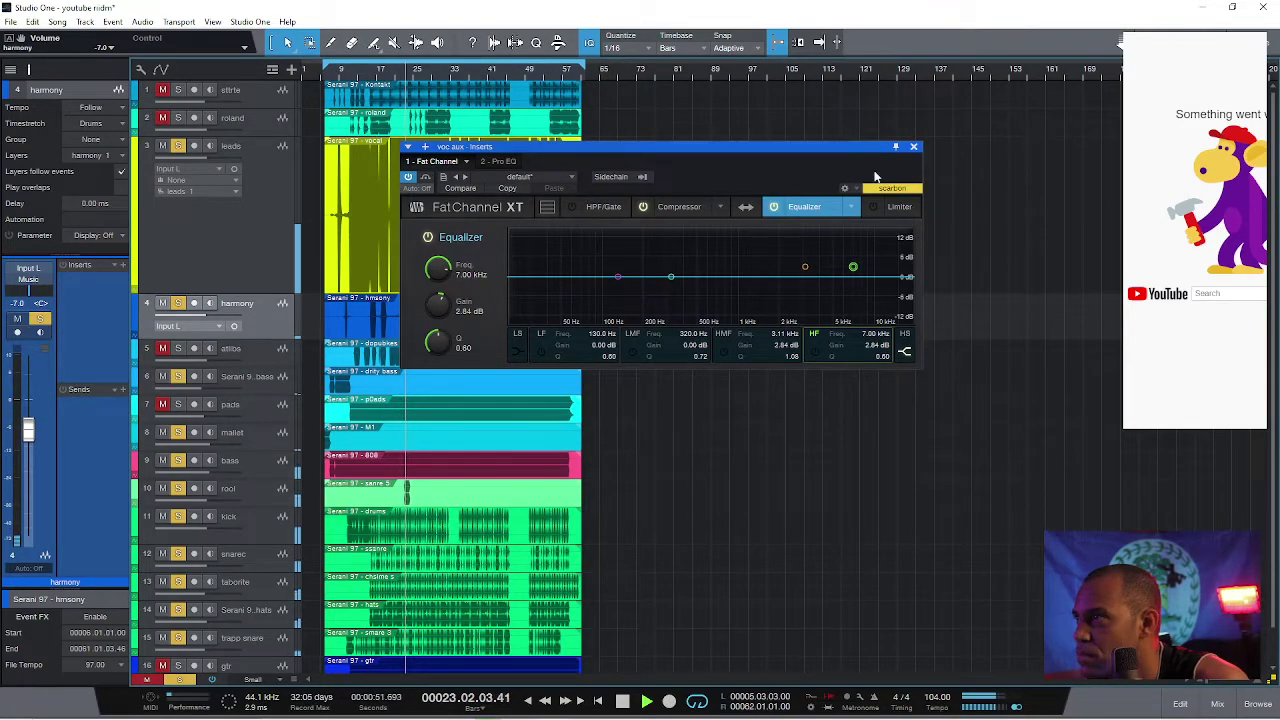
{"action": "left_click", "coordinate": [913, 146]}
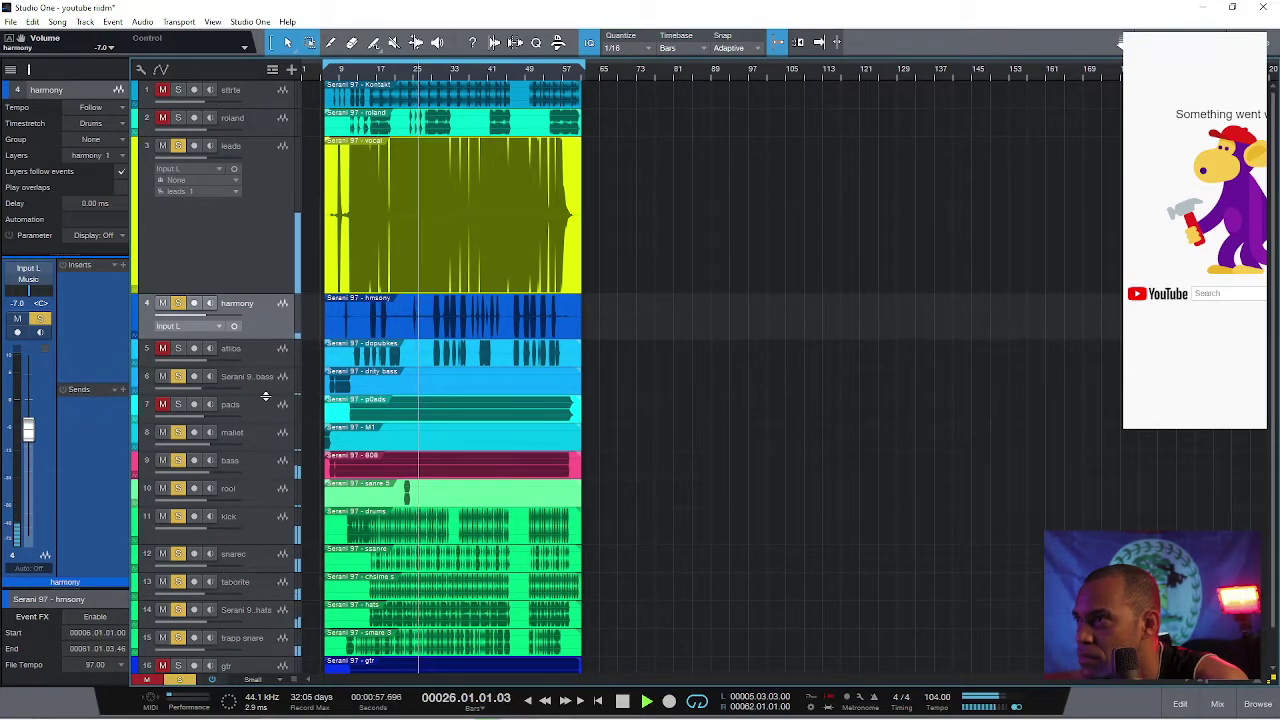
Step: Insert a Pro EQ on the harmony track, enable its High Quality mode, and move its window clear of the tracks
{"action": "left_click", "coordinate": [120, 264]}
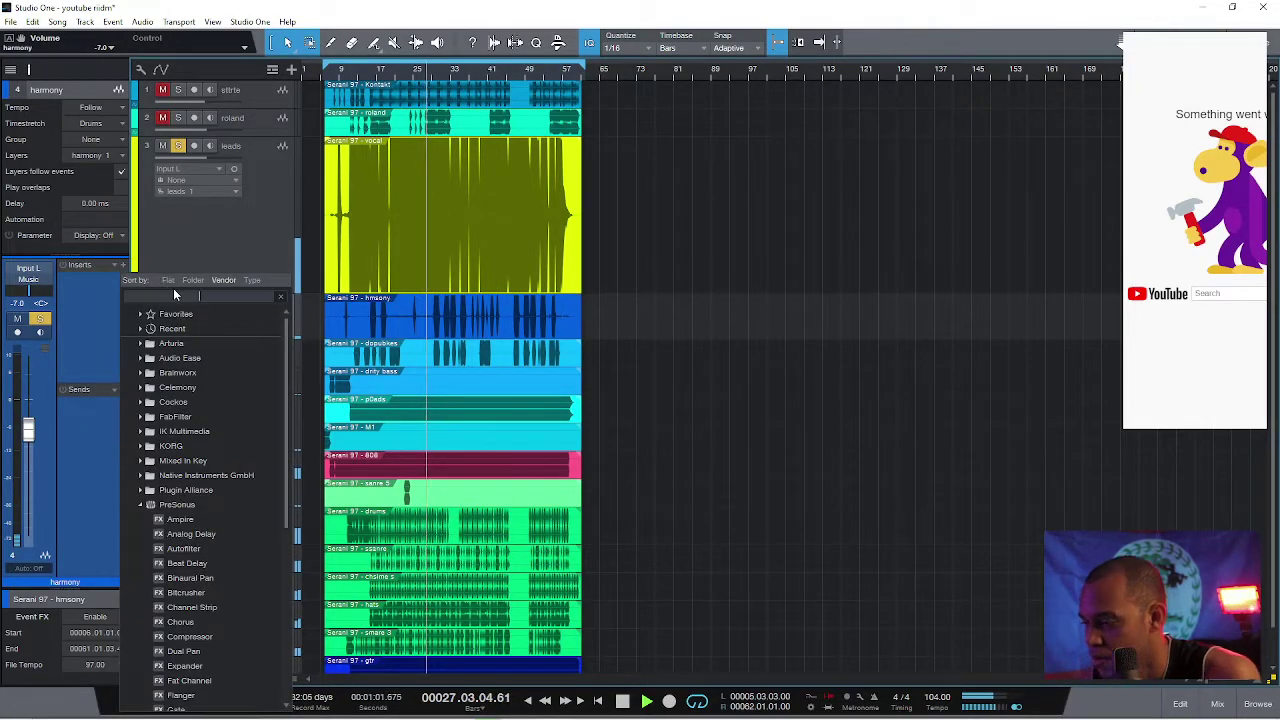
{"action": "type", "text": "pro"}
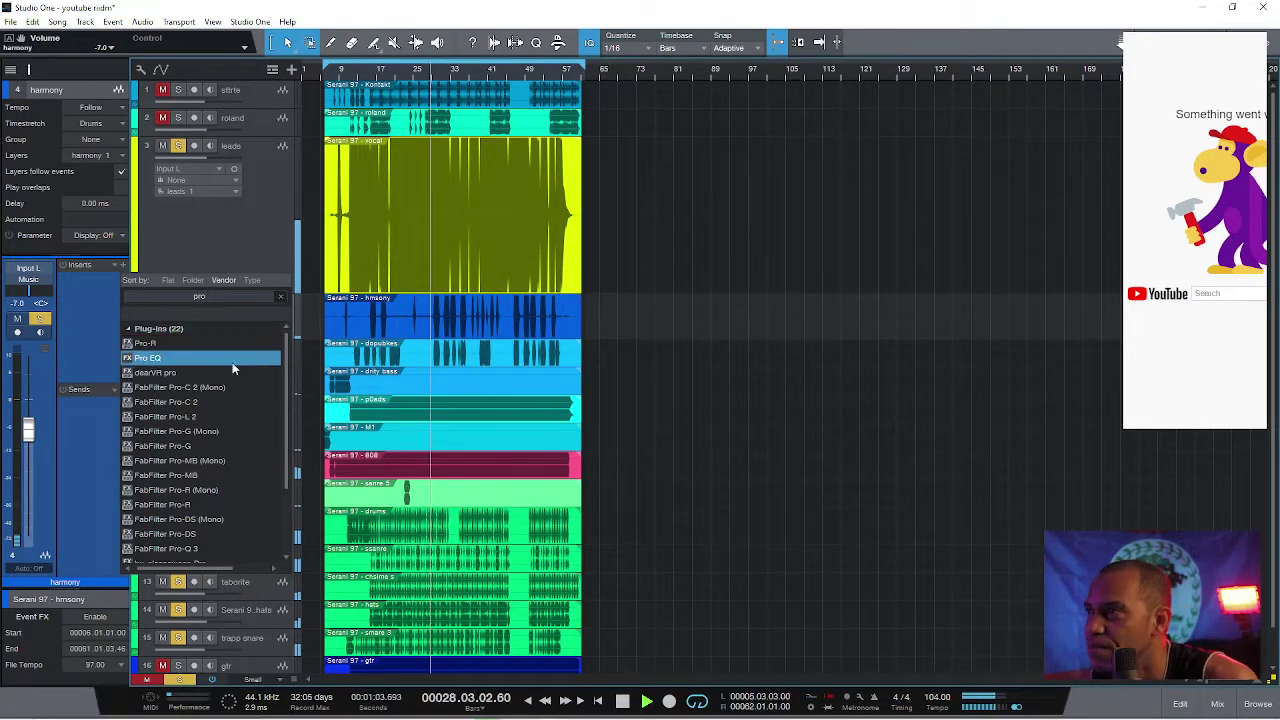
{"action": "double_click", "coordinate": [235, 362]}
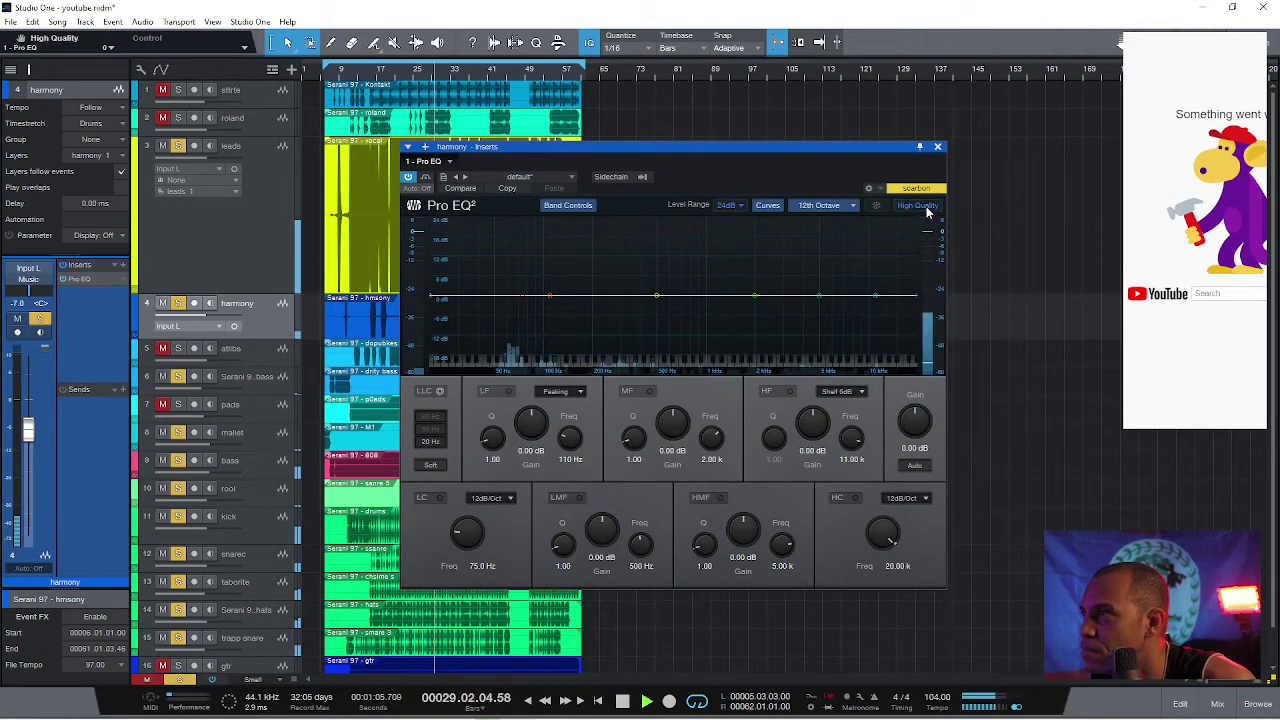
{"action": "left_click", "coordinate": [926, 206]}
{"action": "left_click_drag", "start_coordinate": [844, 145], "coordinate": [981, 108]}
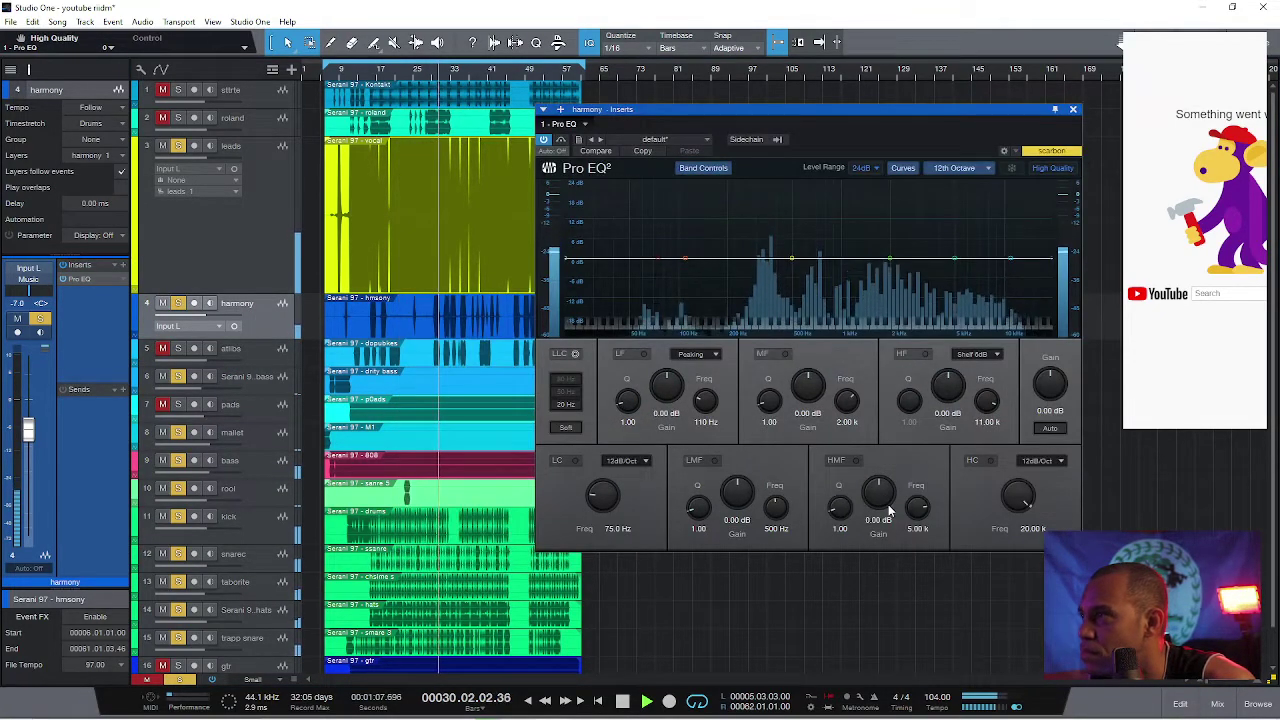
Step: Boost the harmony Pro EQ's HMF band by 2.40 dB at 8.99 kHz, close the effect window, and stop playback
{"action": "mouse_move", "coordinate": [878, 494]}
{"action": "left_mouse_down"}
{"action": "mouse_move", "coordinate": [919, 510]}
{"action": "mouse_move", "coordinate": [869, 480]}
{"action": "mouse_move", "coordinate": [869, 463]}
{"action": "mouse_move", "coordinate": [877, 496]}
{"action": "left_mouse_up"}
{"action": "key", "text": "space"}
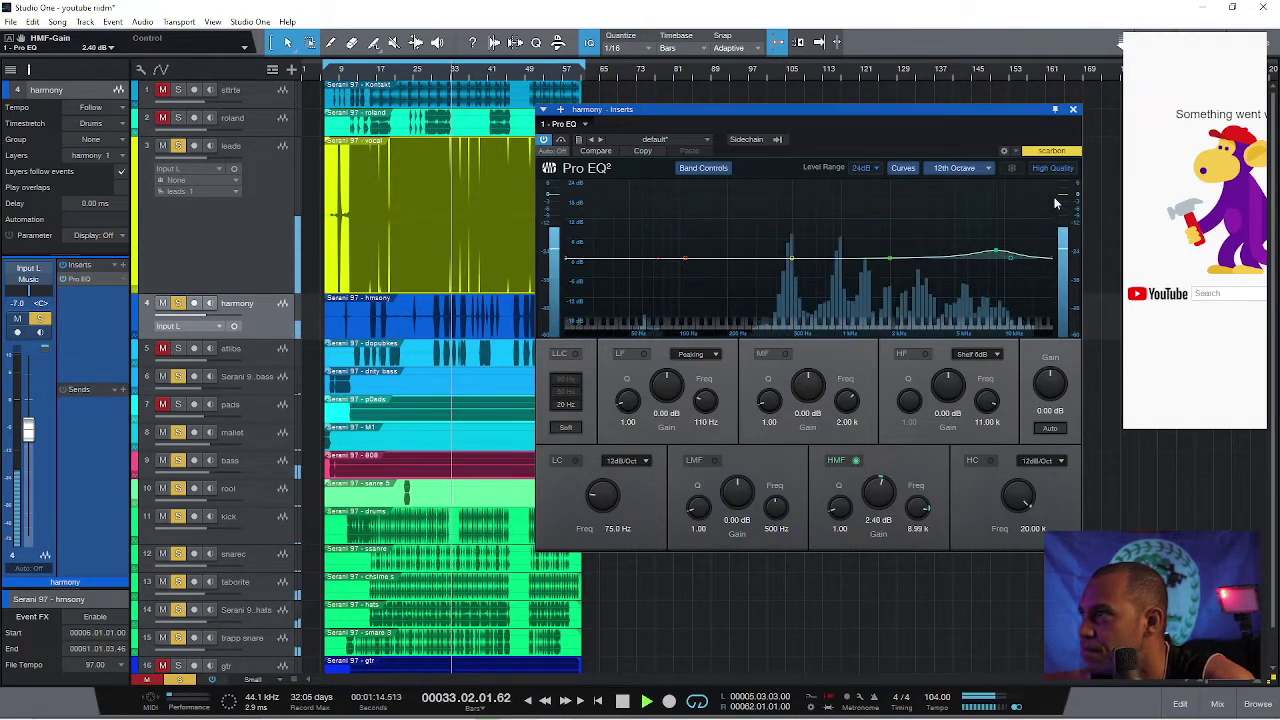
{"action": "left_click", "coordinate": [1073, 109]}
{"action": "key", "text": "space"}
Step: Unmute the roland track and insert a Fat Channel on it from the recently used effects
{"action": "left_click", "coordinate": [249, 134]}
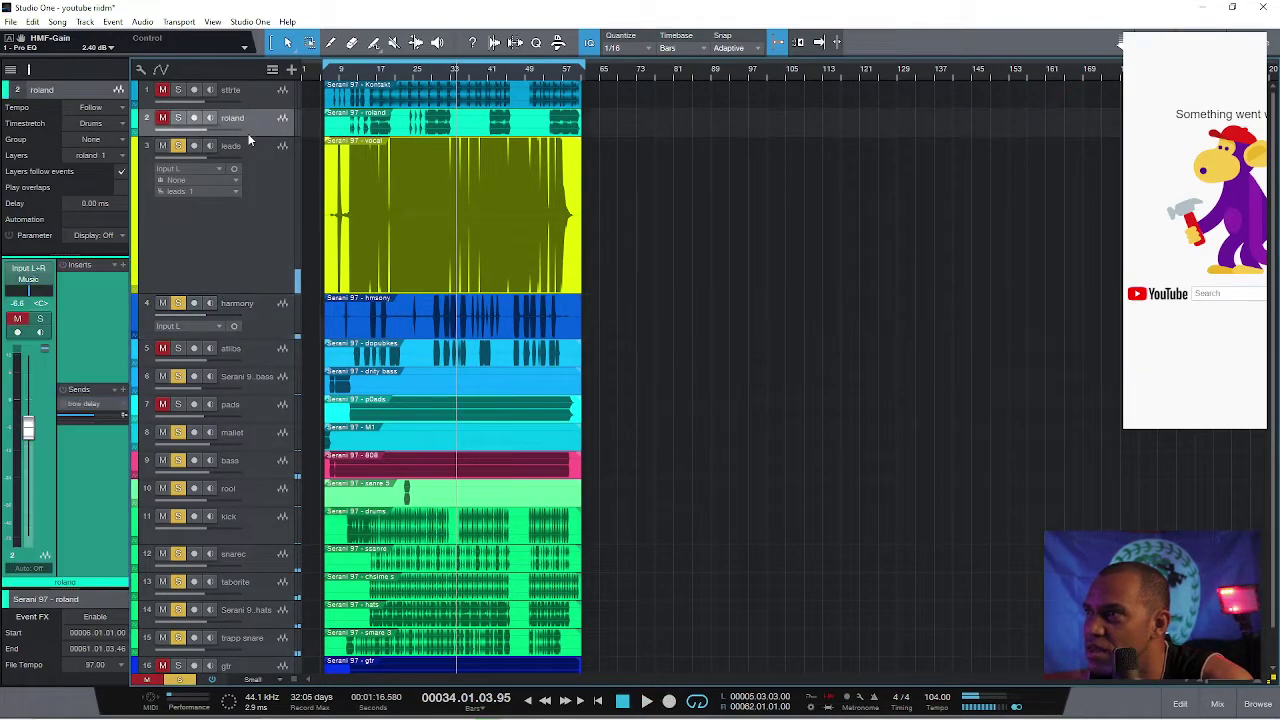
{"action": "left_click", "coordinate": [163, 118]}
{"action": "left_click", "coordinate": [124, 266]}
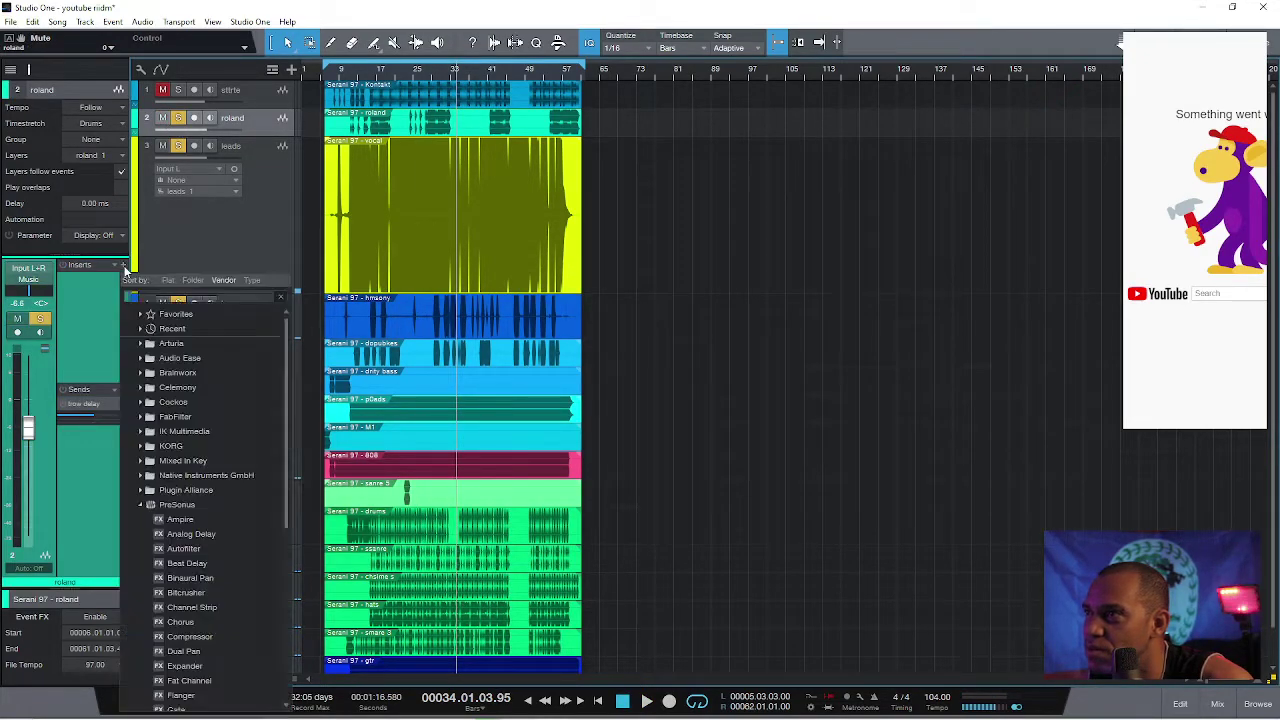
{"action": "left_click", "coordinate": [145, 331]}
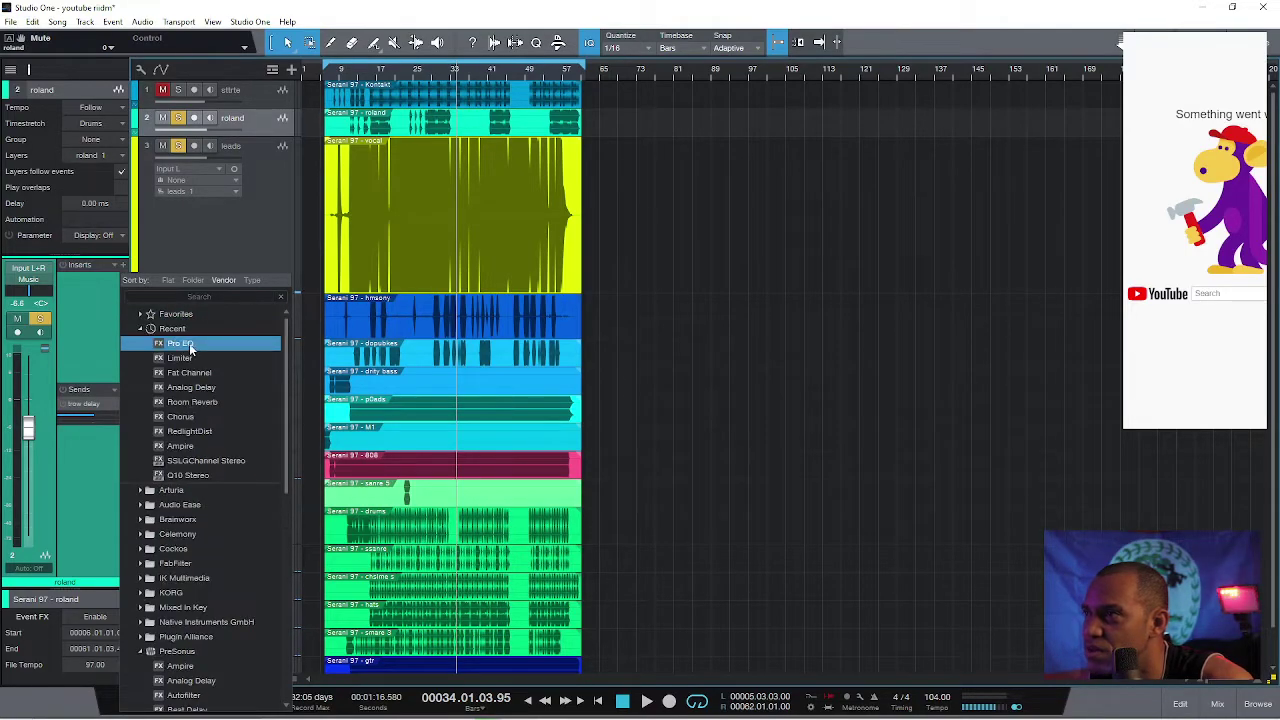
{"action": "left_click", "coordinate": [198, 373]}
Step: Replay from about bar 14, enable roland's Fat Channel compressor, and set its threshold to -19.60 dB and gain to 1.54 dB
{"action": "key", "text": "space"}
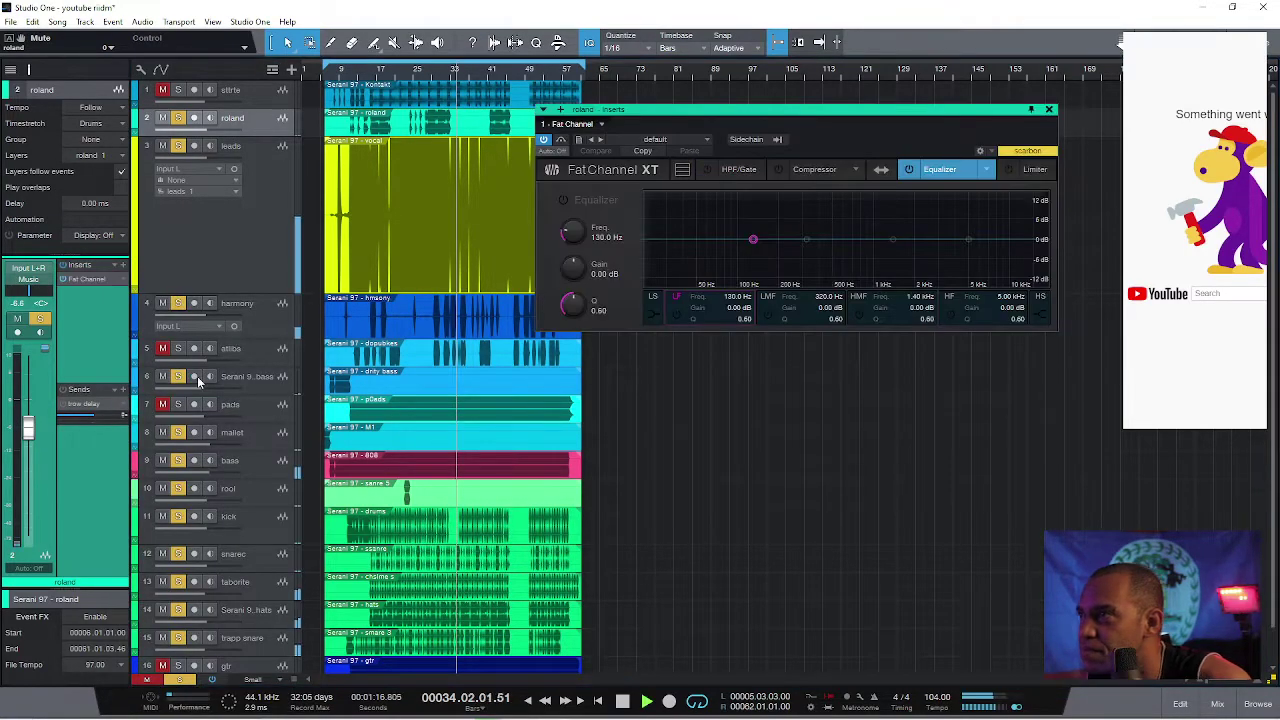
{"action": "left_click", "coordinate": [368, 72]}
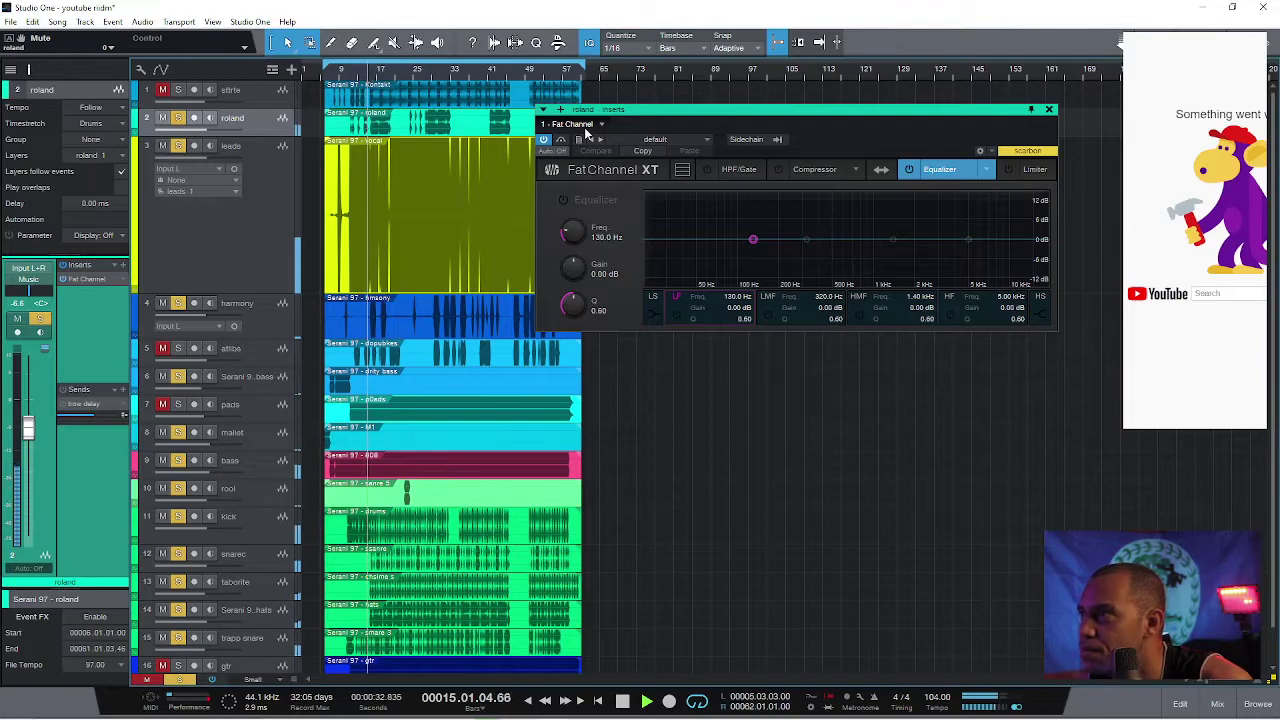
{"action": "left_click", "coordinate": [808, 171]}
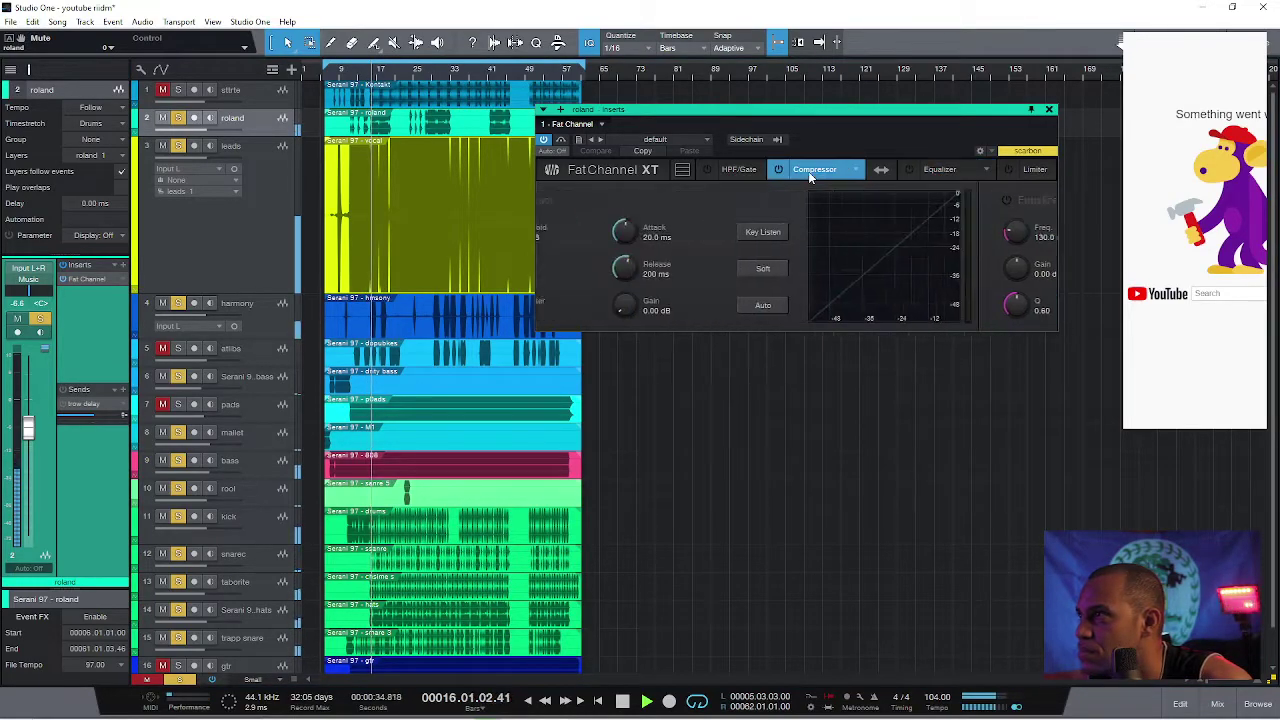
{"action": "left_click", "coordinate": [780, 171]}
{"action": "mouse_move", "coordinate": [573, 231]}
{"action": "left_mouse_down"}
{"action": "mouse_move", "coordinate": [585, 287]}
{"action": "mouse_move", "coordinate": [578, 226]}
{"action": "mouse_move", "coordinate": [580, 242]}
{"action": "left_mouse_up"}
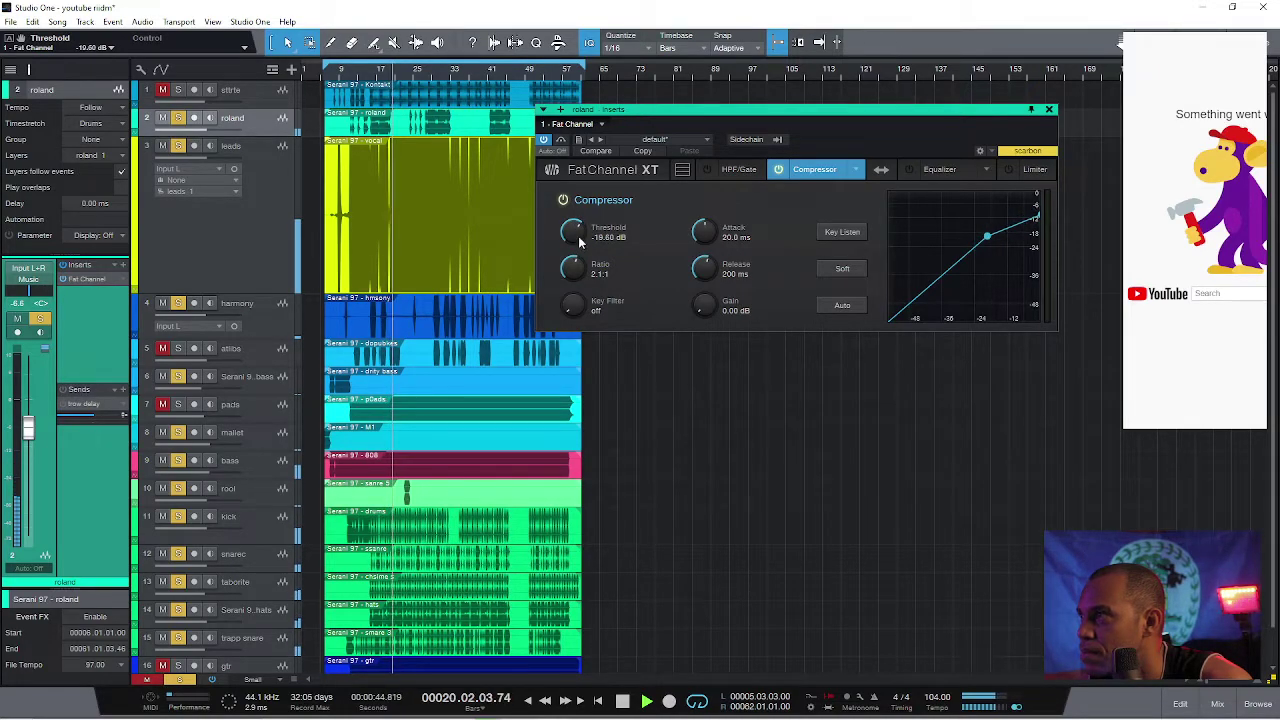
{"action": "left_click", "coordinate": [378, 74]}
{"action": "left_click_drag", "start_coordinate": [706, 307], "coordinate": [706, 299]}
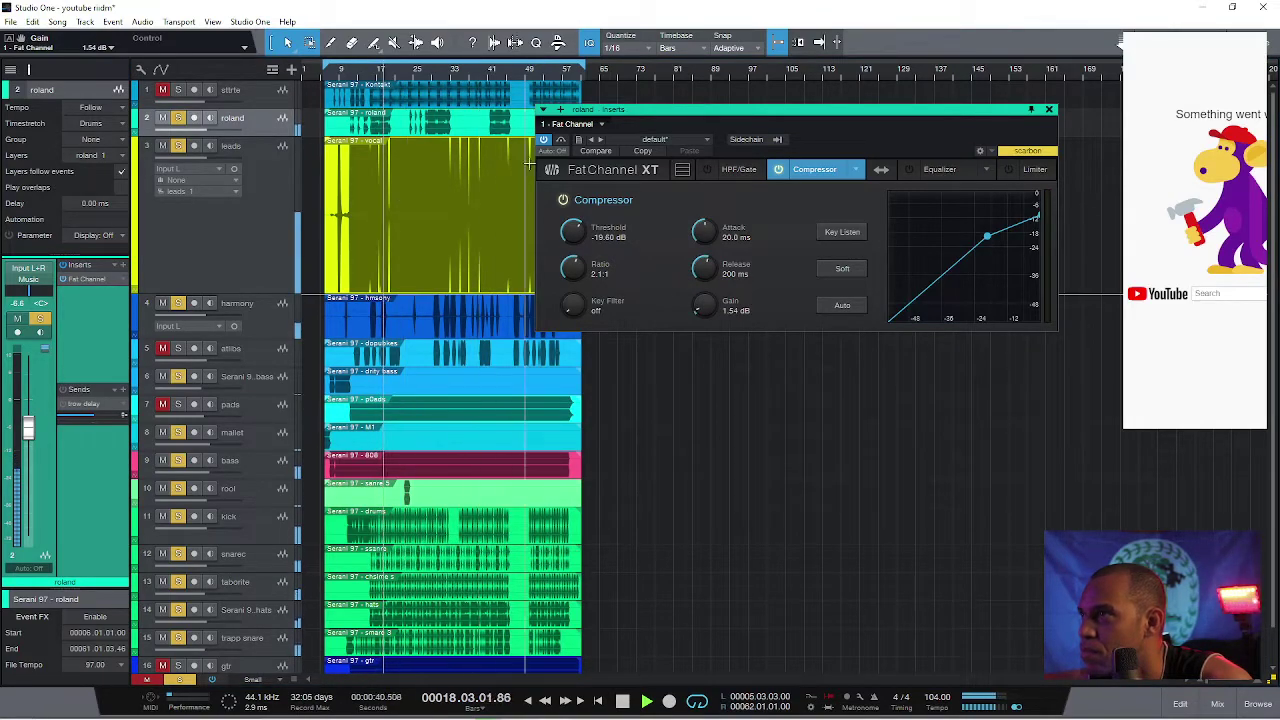
Step: Compare roland with the Fat Channel bypassed, then enable its equalizer and boost the HF band by 0.88 dB at 7.08 kHz
{"action": "left_click", "coordinate": [560, 141]}
{"action": "left_click", "coordinate": [560, 141]}
{"action": "left_click", "coordinate": [925, 171]}
{"action": "left_click", "coordinate": [908, 170]}
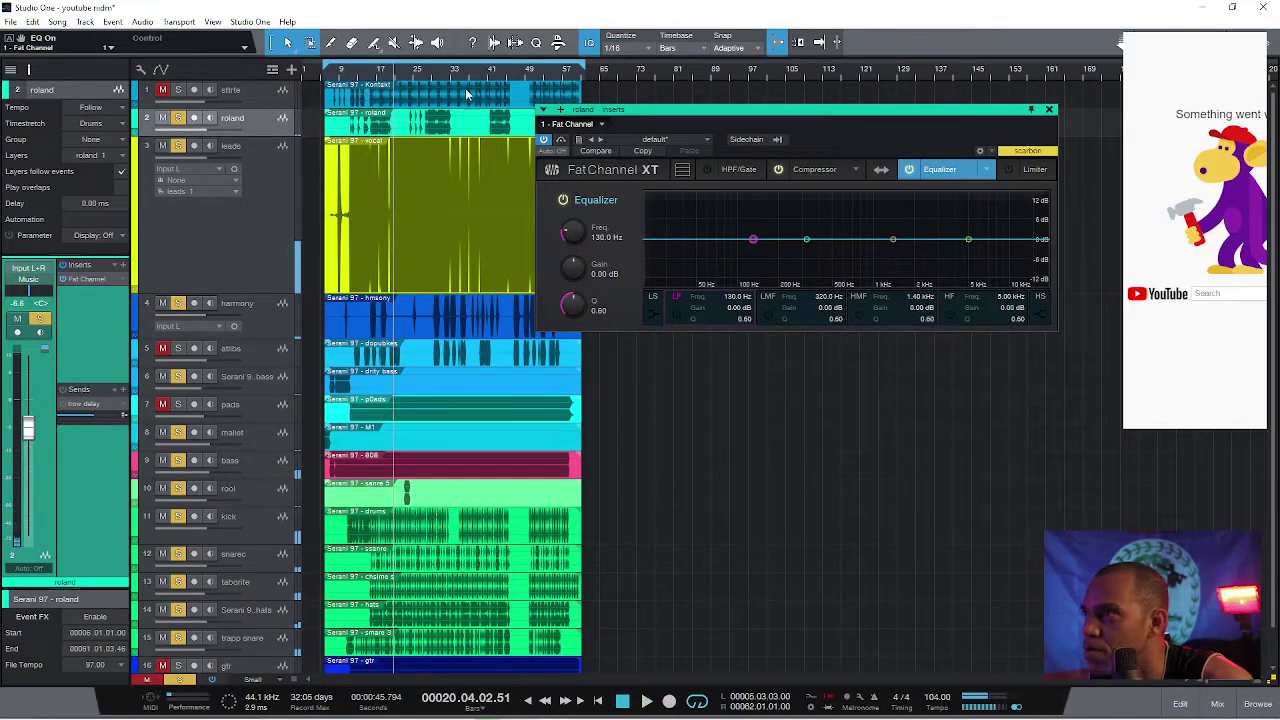
{"action": "left_click", "coordinate": [893, 240]}
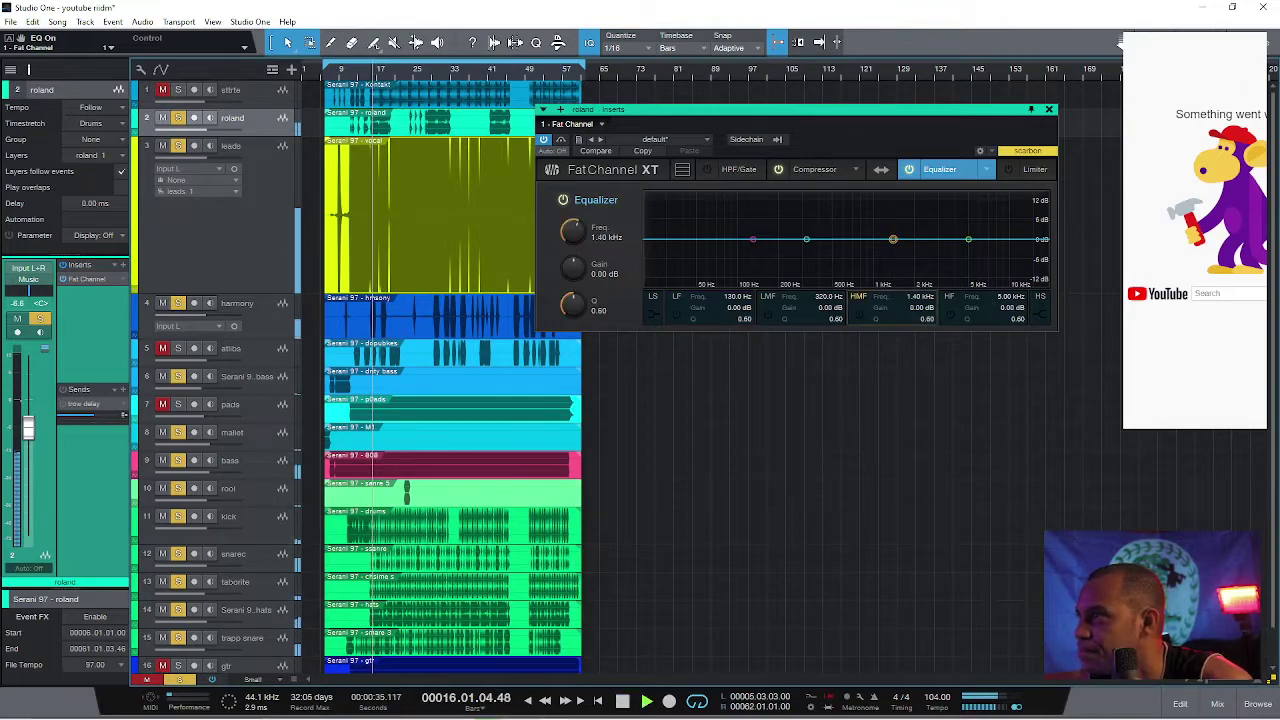
{"action": "left_click_drag", "start_coordinate": [966, 240], "coordinate": [991, 239]}
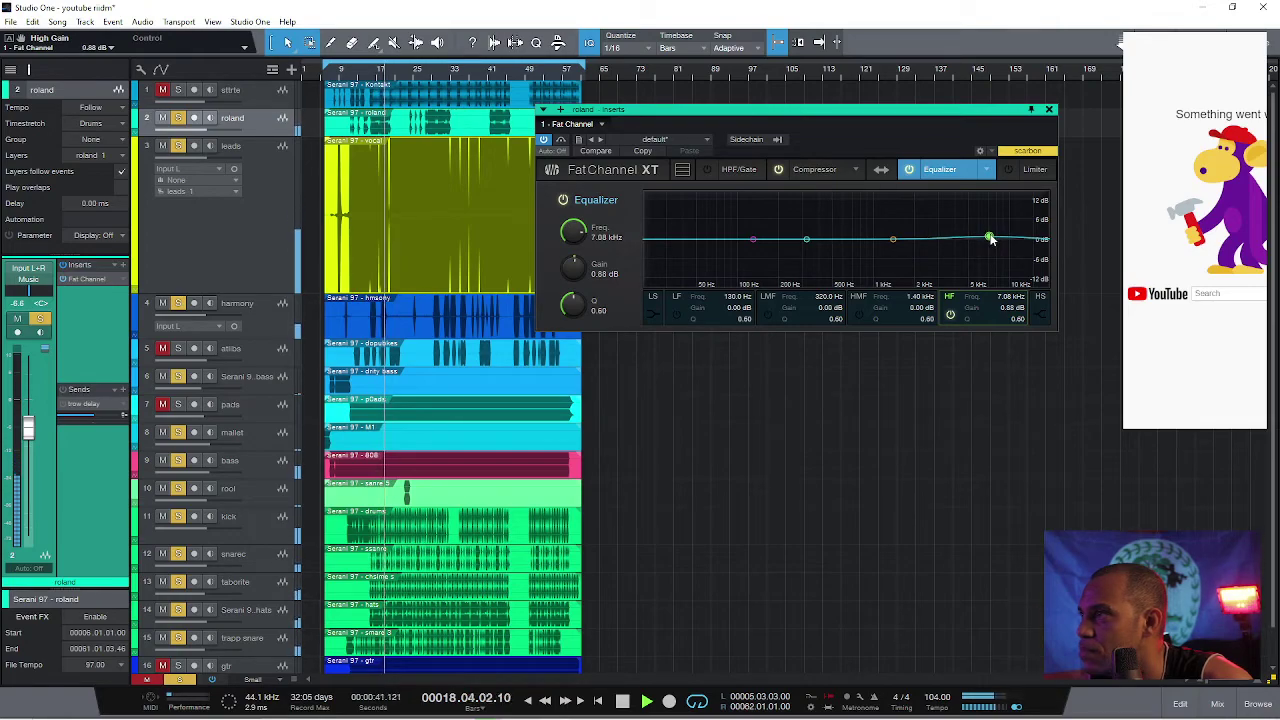
{"action": "left_click", "coordinate": [1048, 109]}
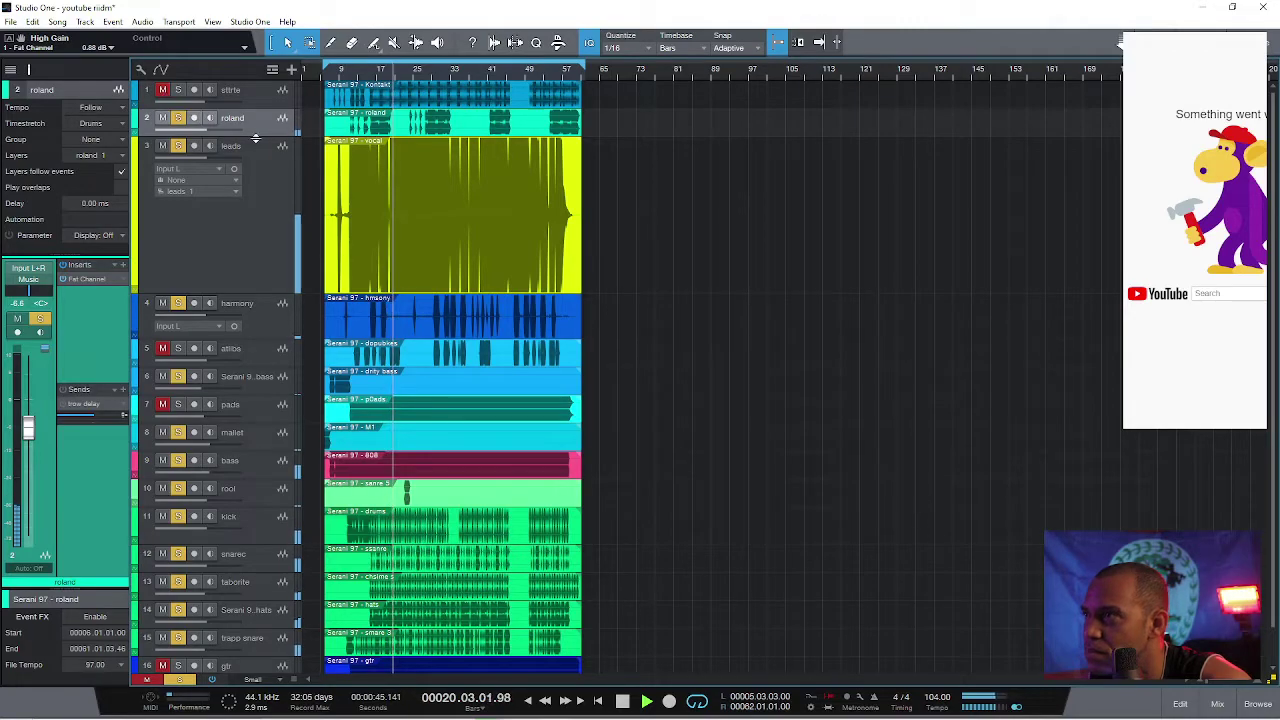
Step: Enlarge the roland track's height, unmute track 1, and mute the leads track
{"action": "left_click_drag", "start_coordinate": [254, 140], "coordinate": [254, 156]}
{"action": "left_click", "coordinate": [260, 99]}
{"action": "key", "text": "space"}
{"action": "left_click", "coordinate": [163, 90]}
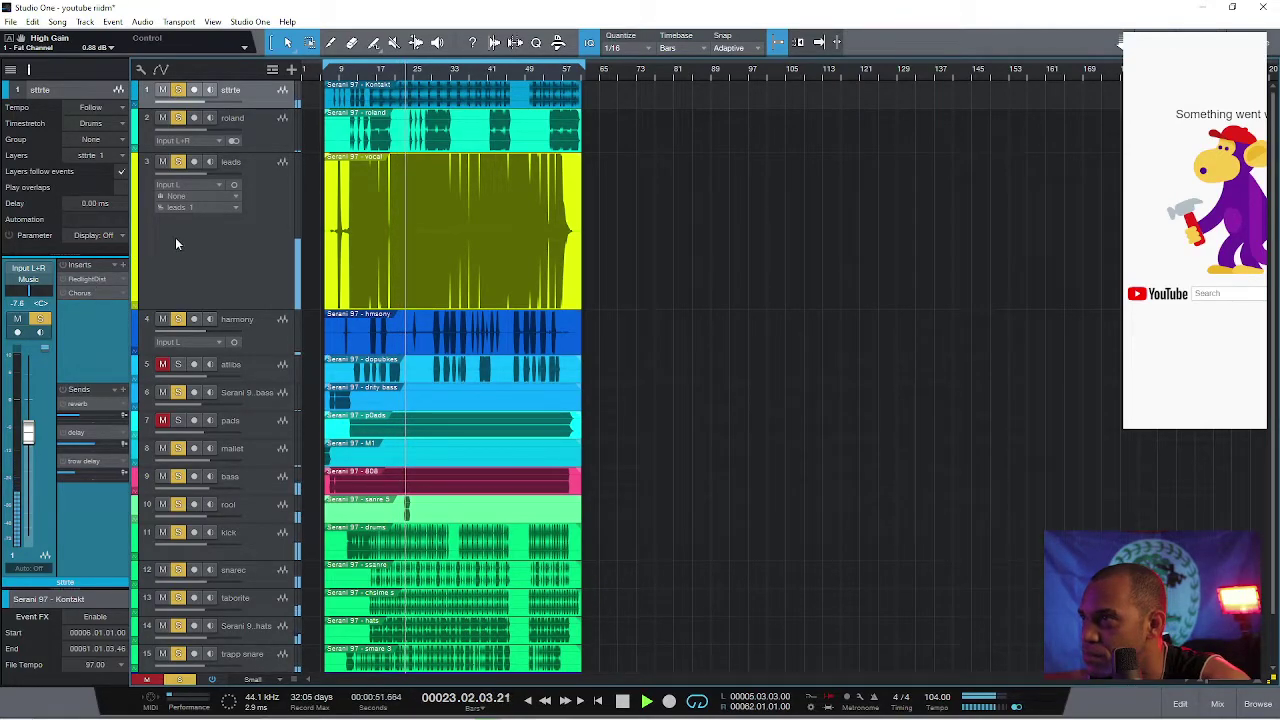
{"action": "left_click", "coordinate": [162, 161]}
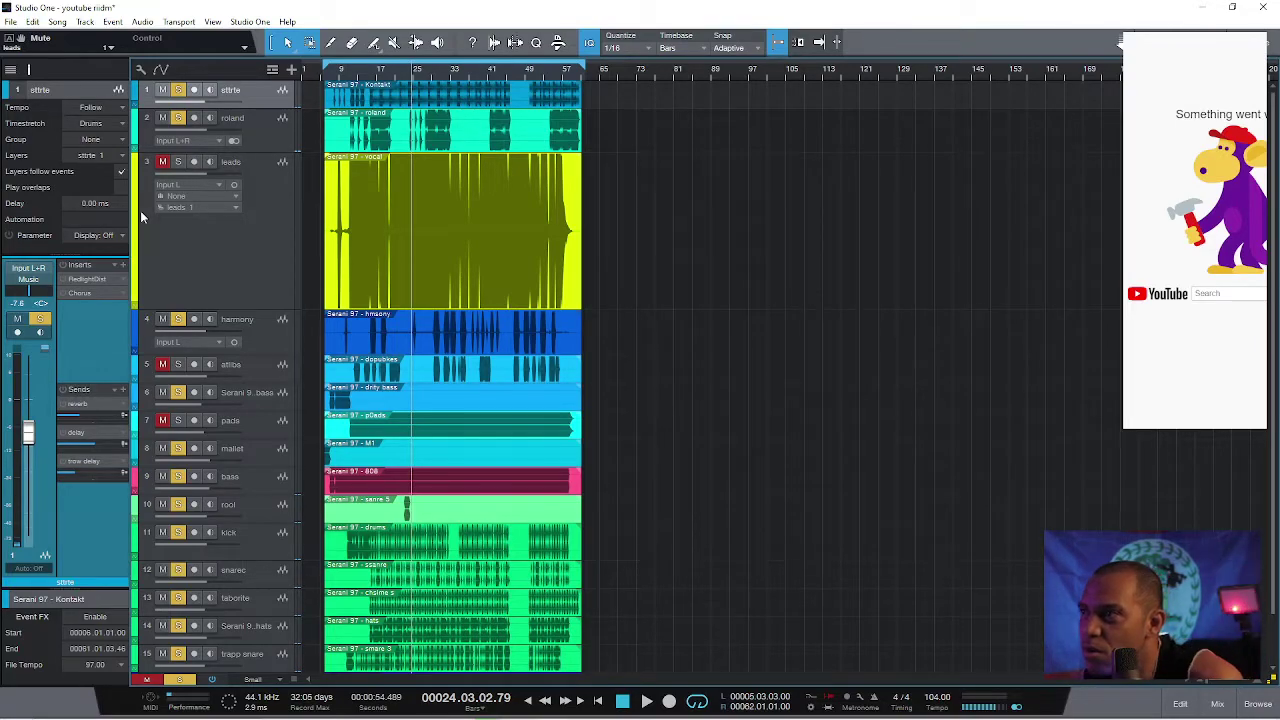
Step: Enable track 1's RedlightDist insert and, while playing from about bar 17, turn on its reverb send at -10.7 dB
{"action": "left_click", "coordinate": [89, 281]}
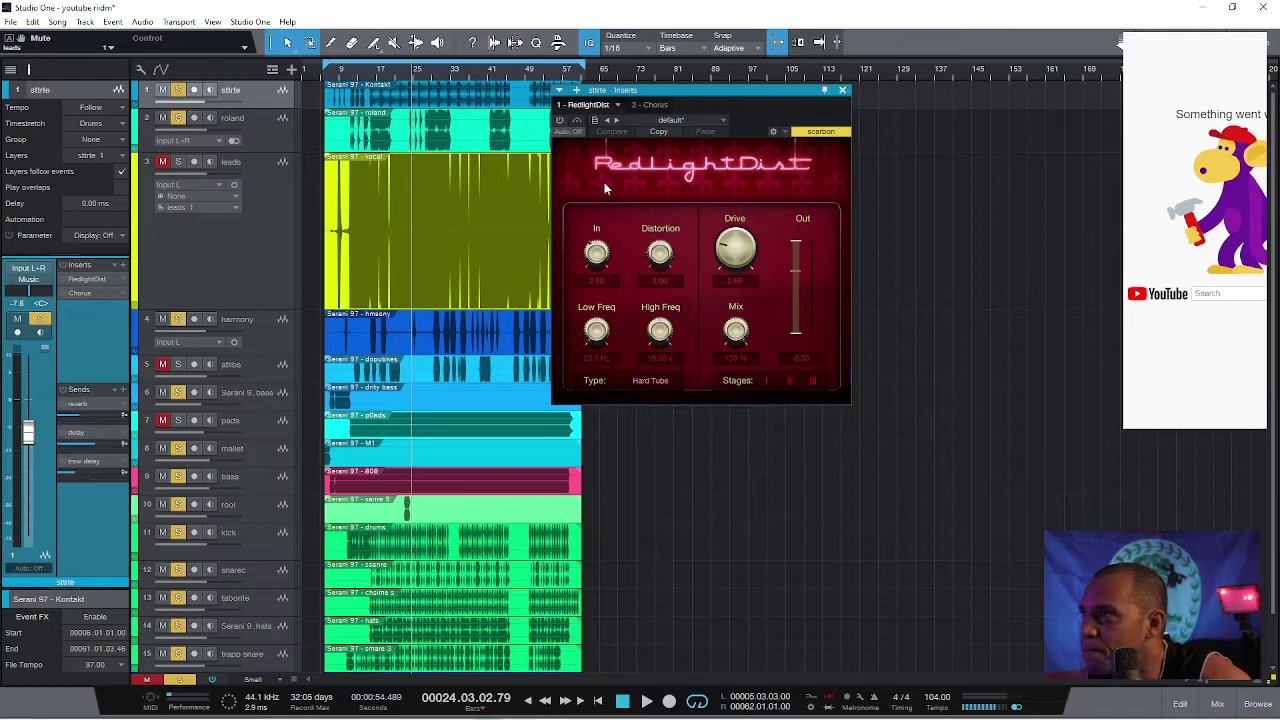
{"action": "left_click", "coordinate": [560, 120]}
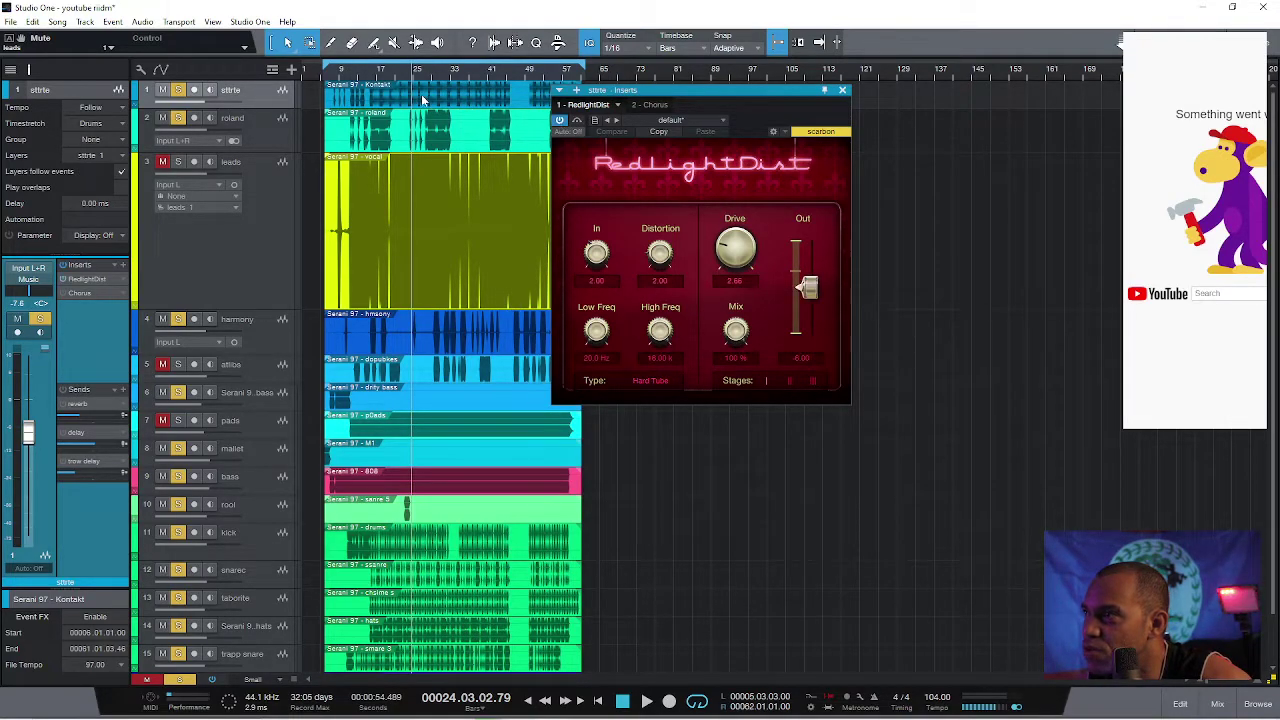
{"action": "left_click", "coordinate": [378, 78]}
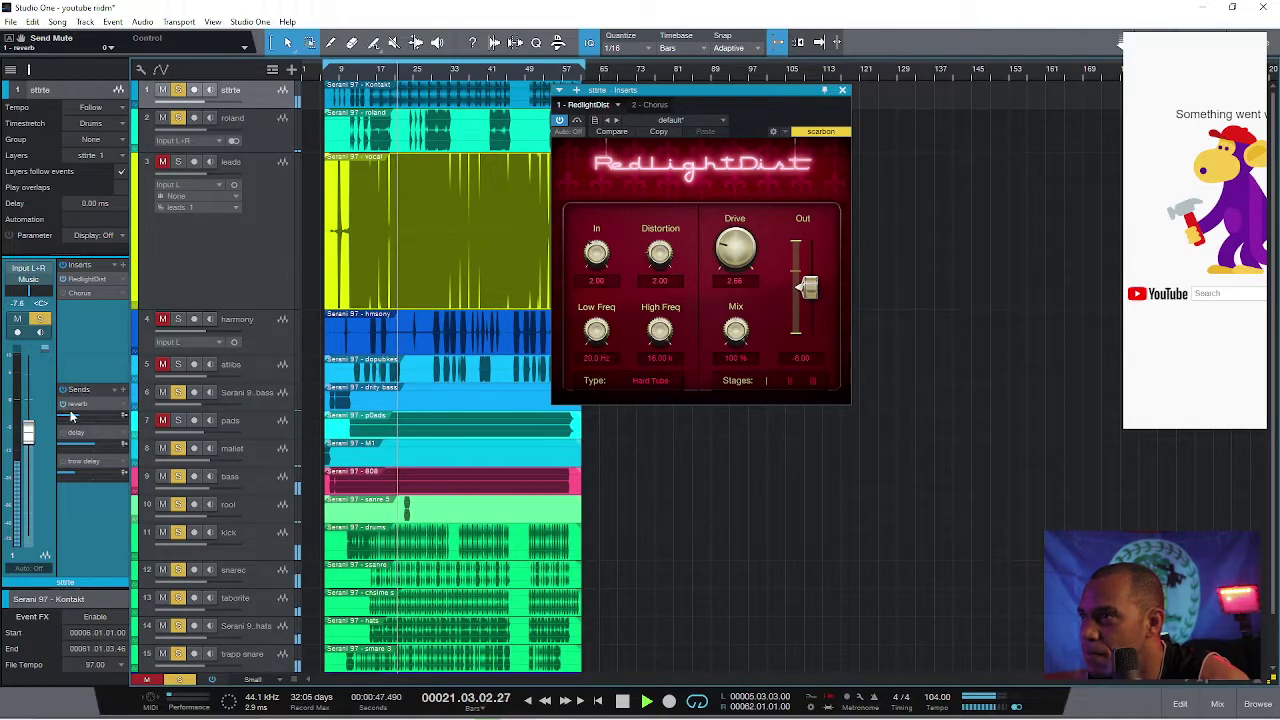
{"action": "mouse_move", "coordinate": [74, 414]}
{"action": "left_mouse_down"}
{"action": "mouse_move", "coordinate": [114, 420]}
{"action": "mouse_move", "coordinate": [86, 425]}
{"action": "left_mouse_up"}
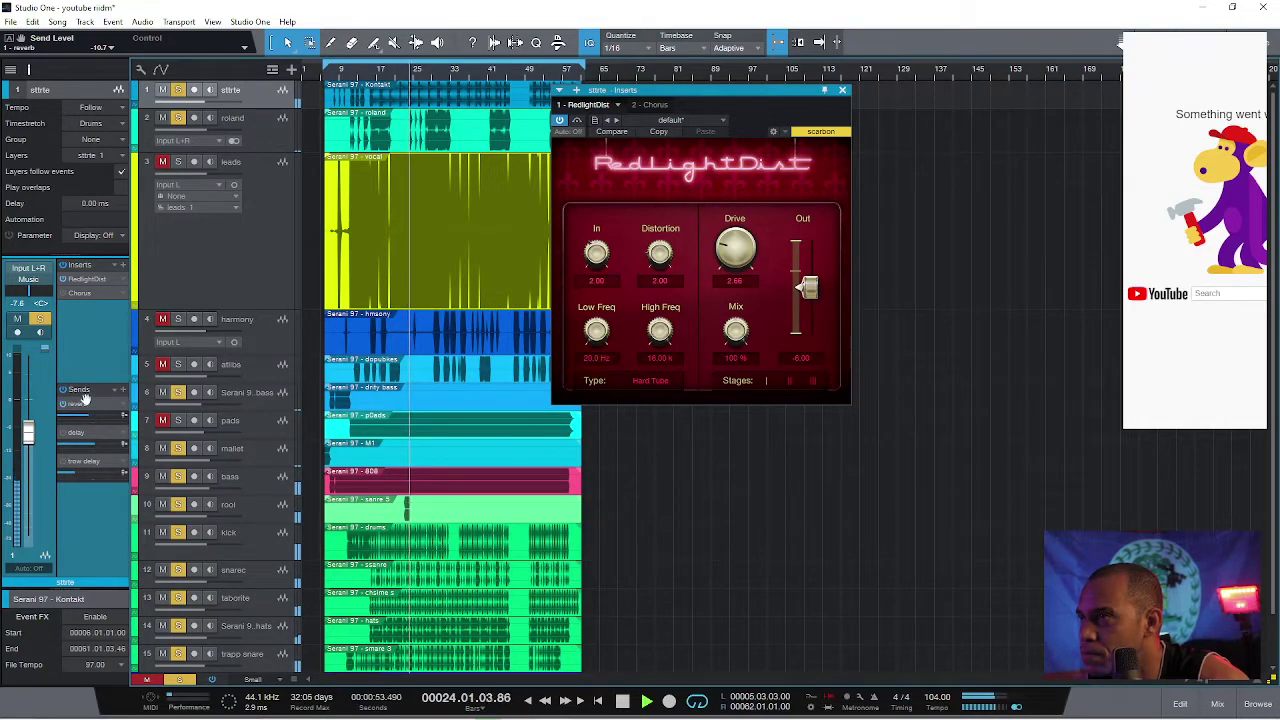
Step: Enable track 1's Chorus insert, compare it against bypass during playback, and lower the reverb send to -18.1 dB
{"action": "double_click", "coordinate": [80, 293]}
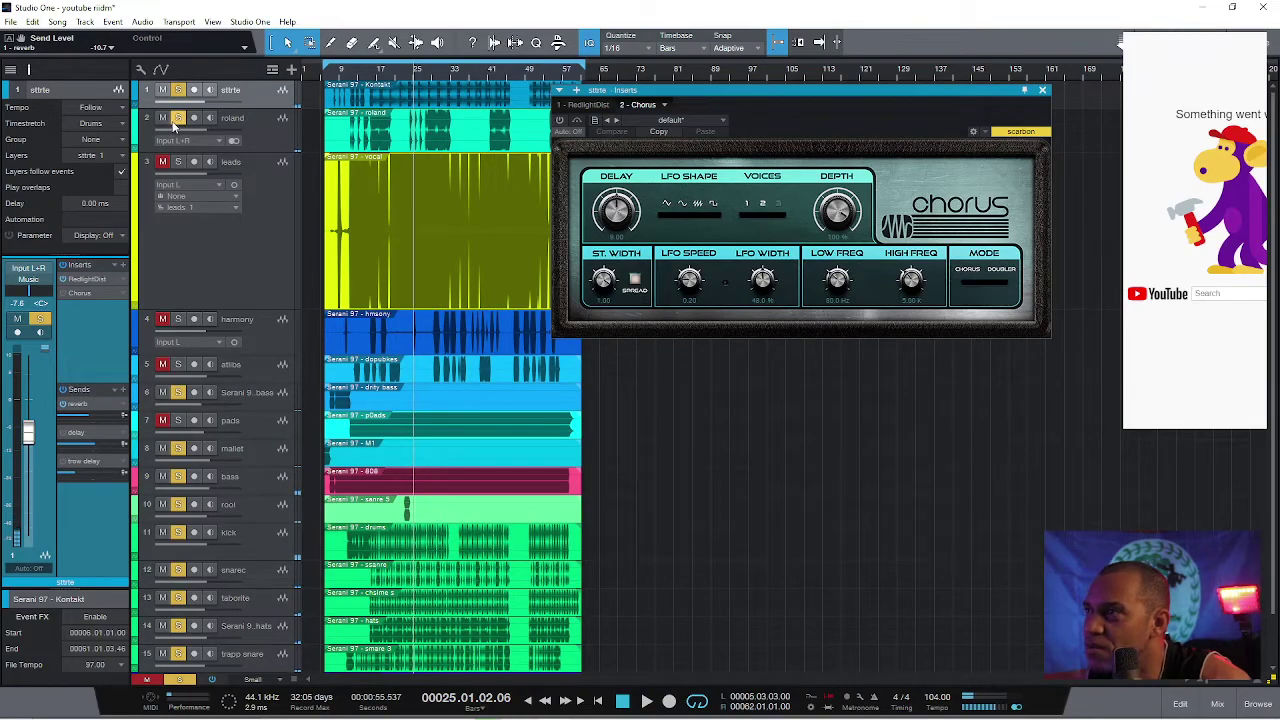
{"action": "left_click", "coordinate": [560, 120]}
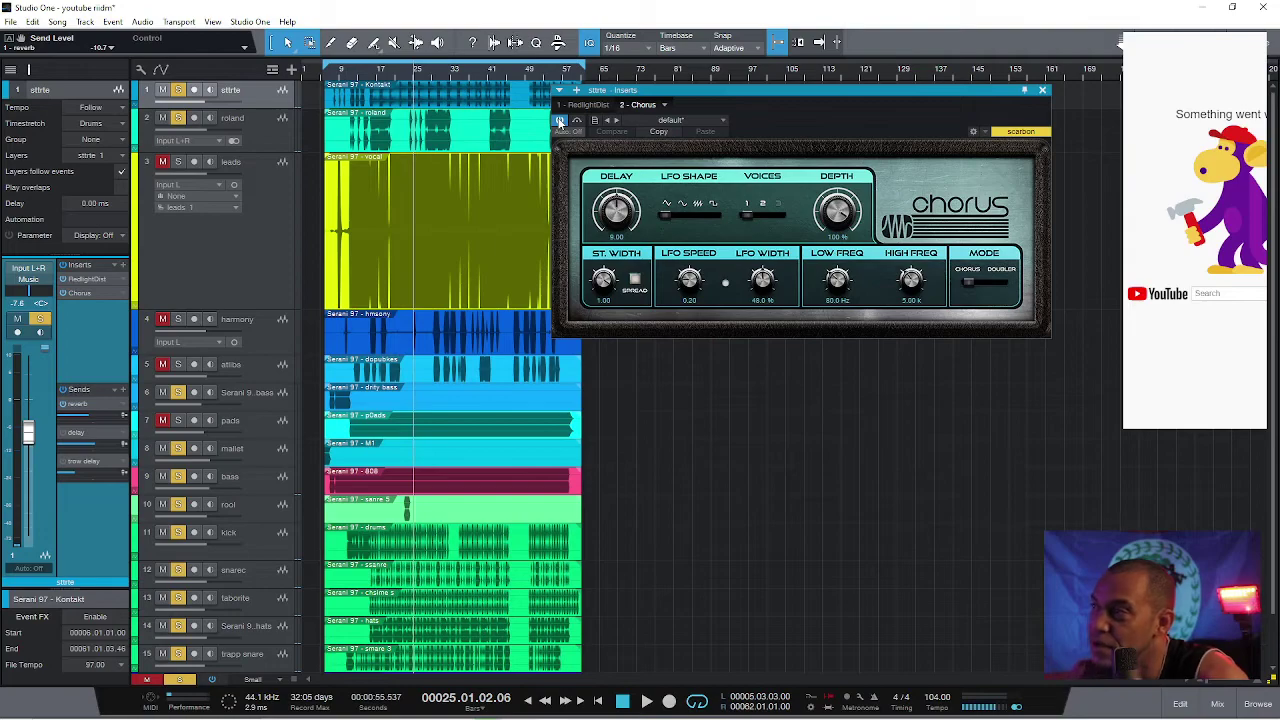
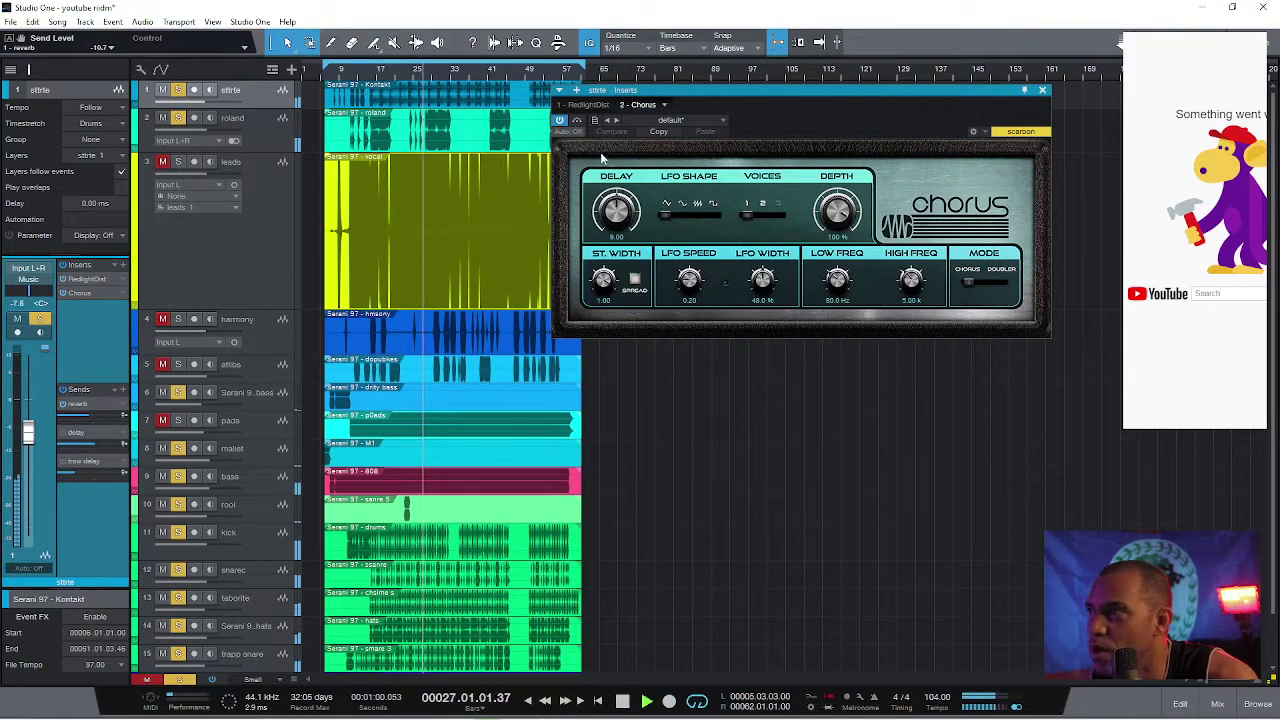
{"action": "left_click", "coordinate": [582, 122]}
{"action": "left_click", "coordinate": [581, 122]}
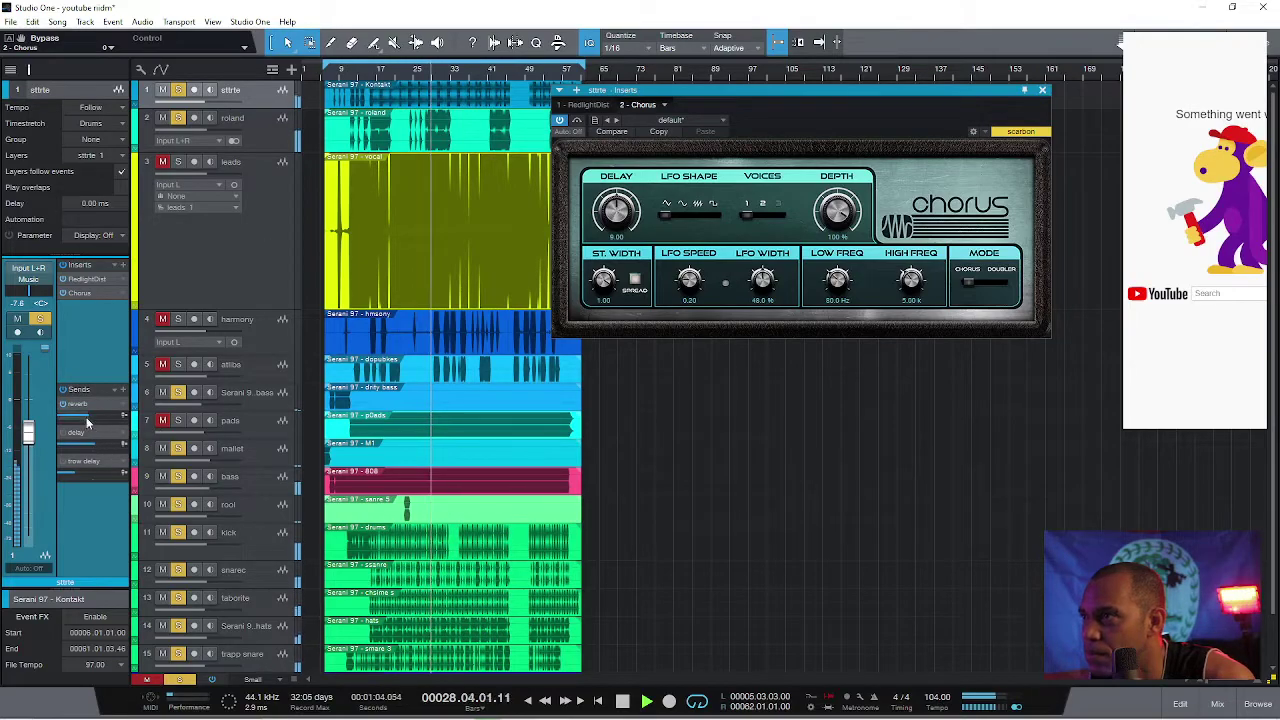
{"action": "left_click", "coordinate": [222, 120]}
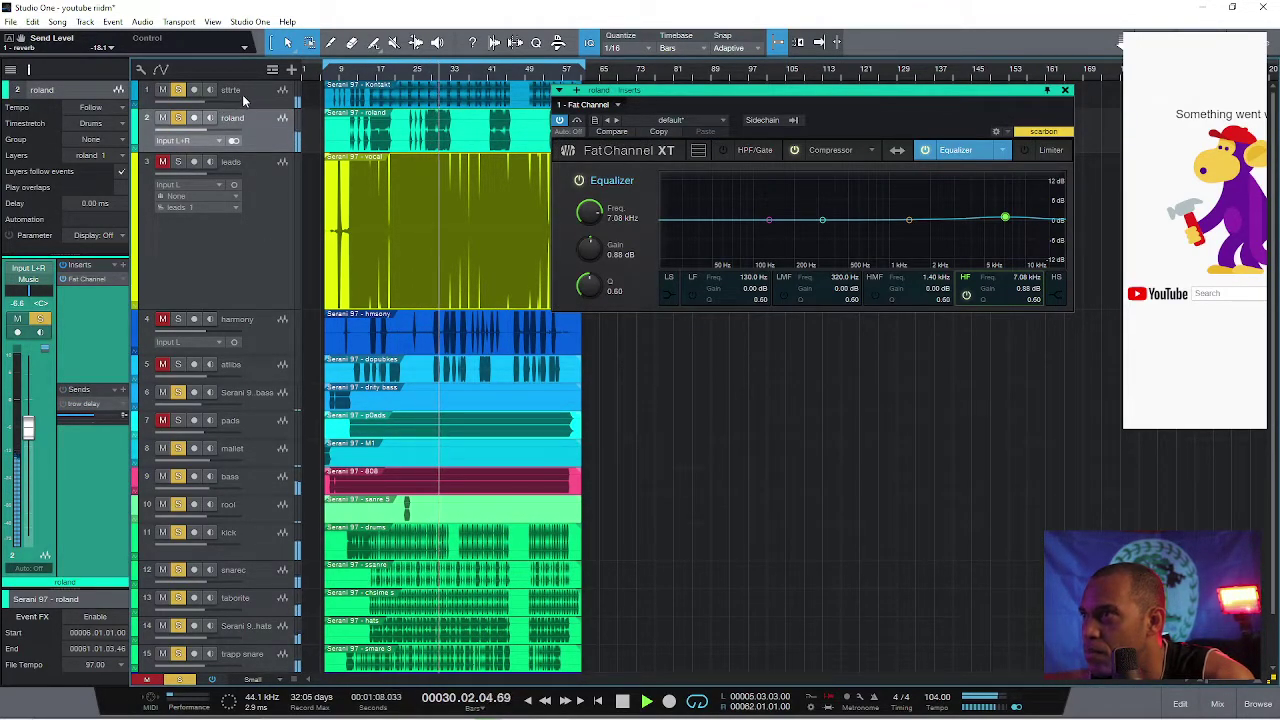
{"action": "left_click", "coordinate": [242, 94]}
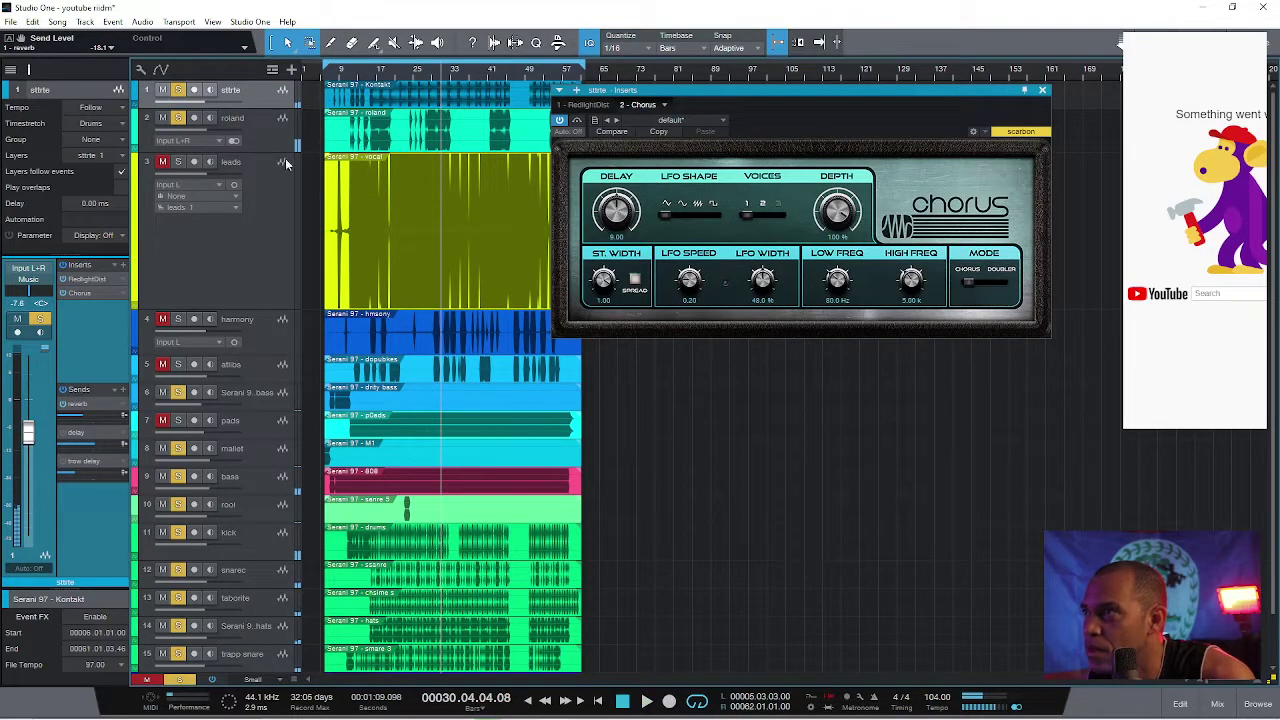
Step: Unmute the pads track, set its volume to -11.4 dB during playback, and close its Limiter window
{"action": "left_click", "coordinate": [256, 425]}
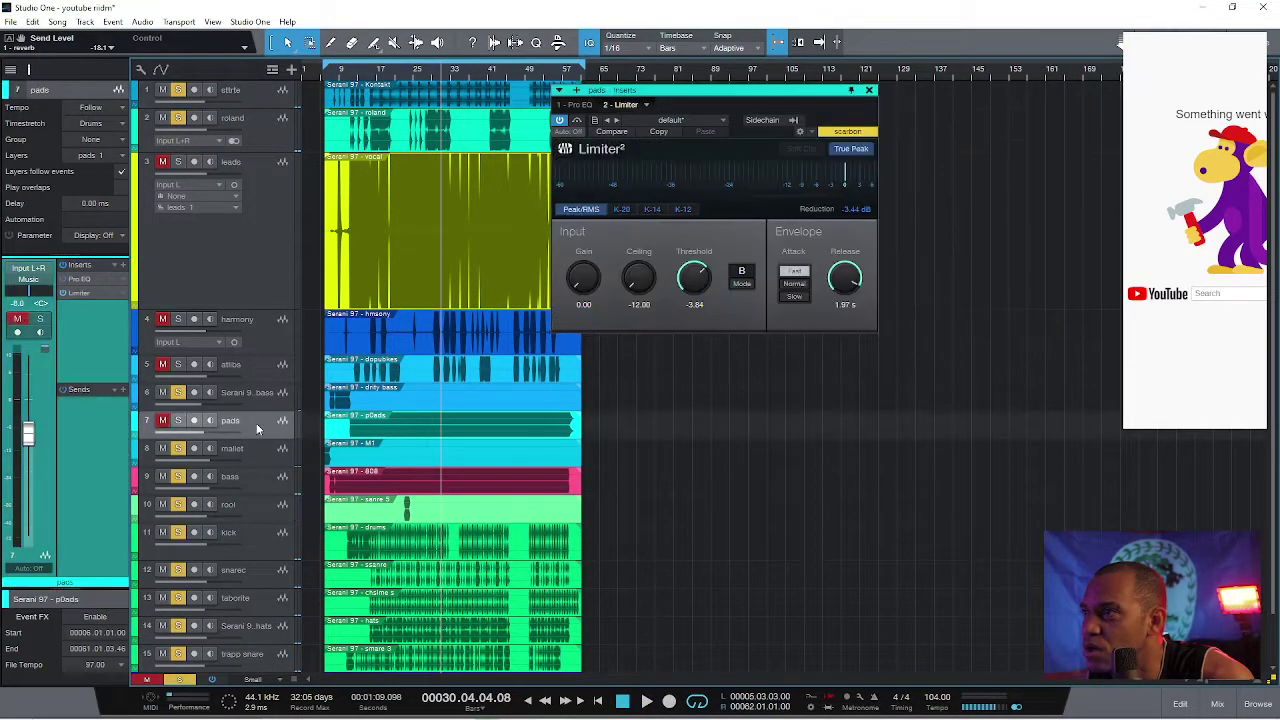
{"action": "left_click", "coordinate": [172, 421]}
{"action": "key", "text": "space"}
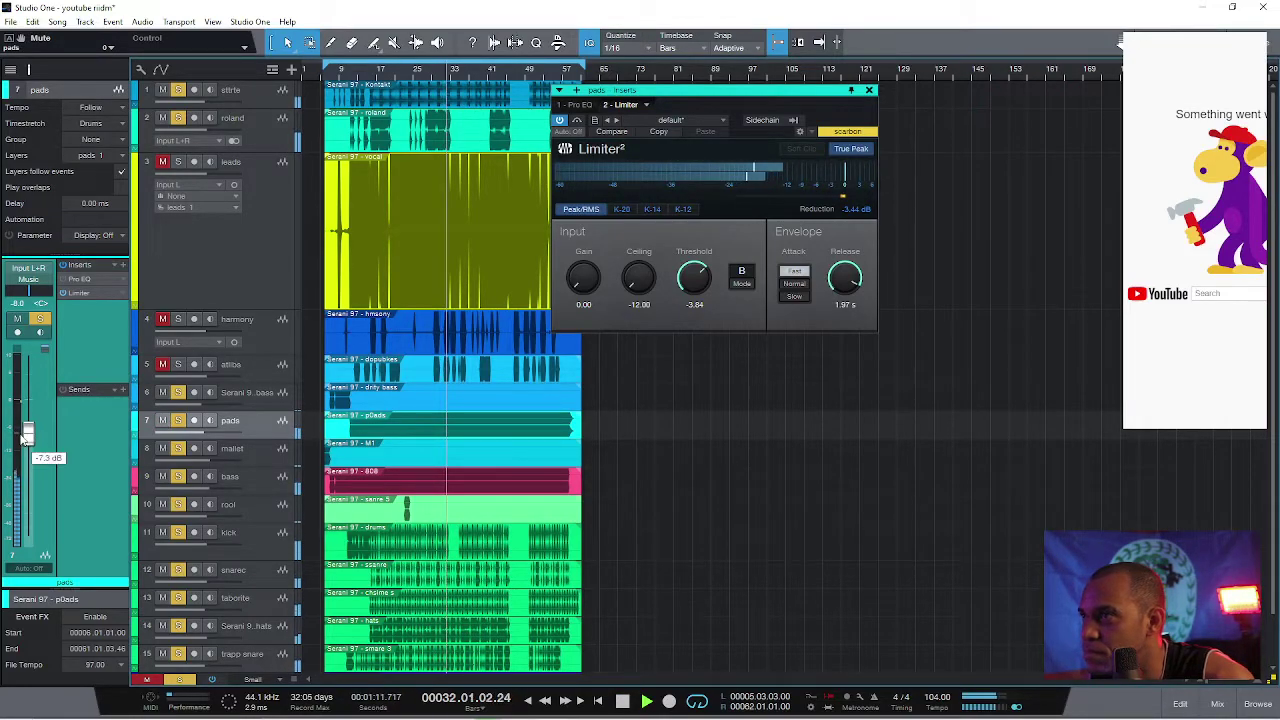
{"action": "left_click_drag", "start_coordinate": [28, 437], "coordinate": [28, 450]}
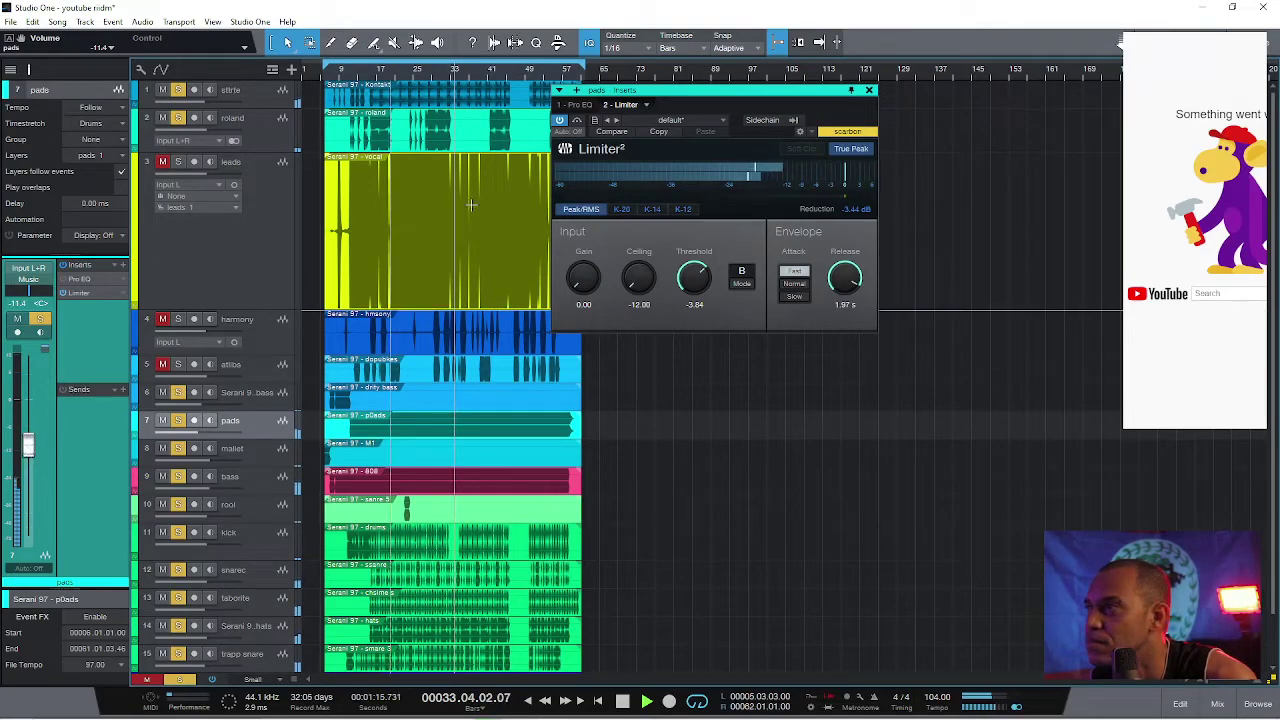
{"action": "left_click", "coordinate": [868, 90]}
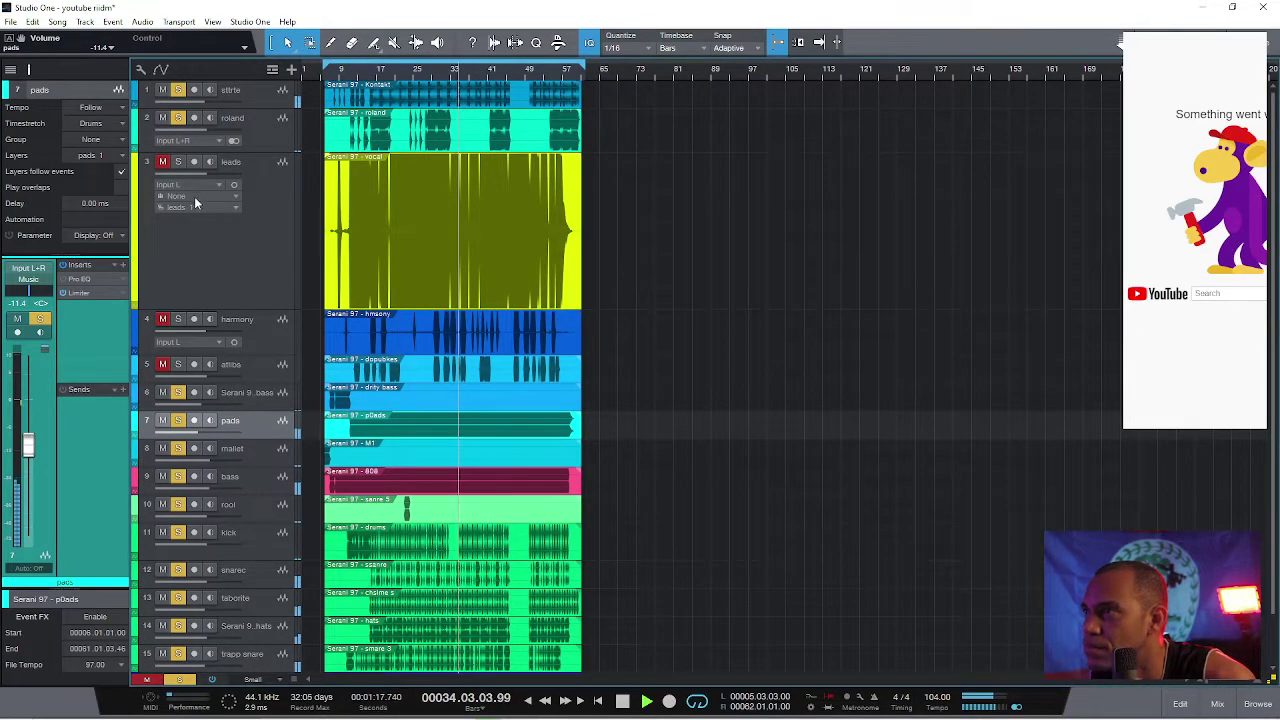
Step: Unmute the leads and harmony tracks during playback, and select the atlibs track
{"action": "left_click", "coordinate": [163, 163]}
{"action": "left_click", "coordinate": [209, 246]}
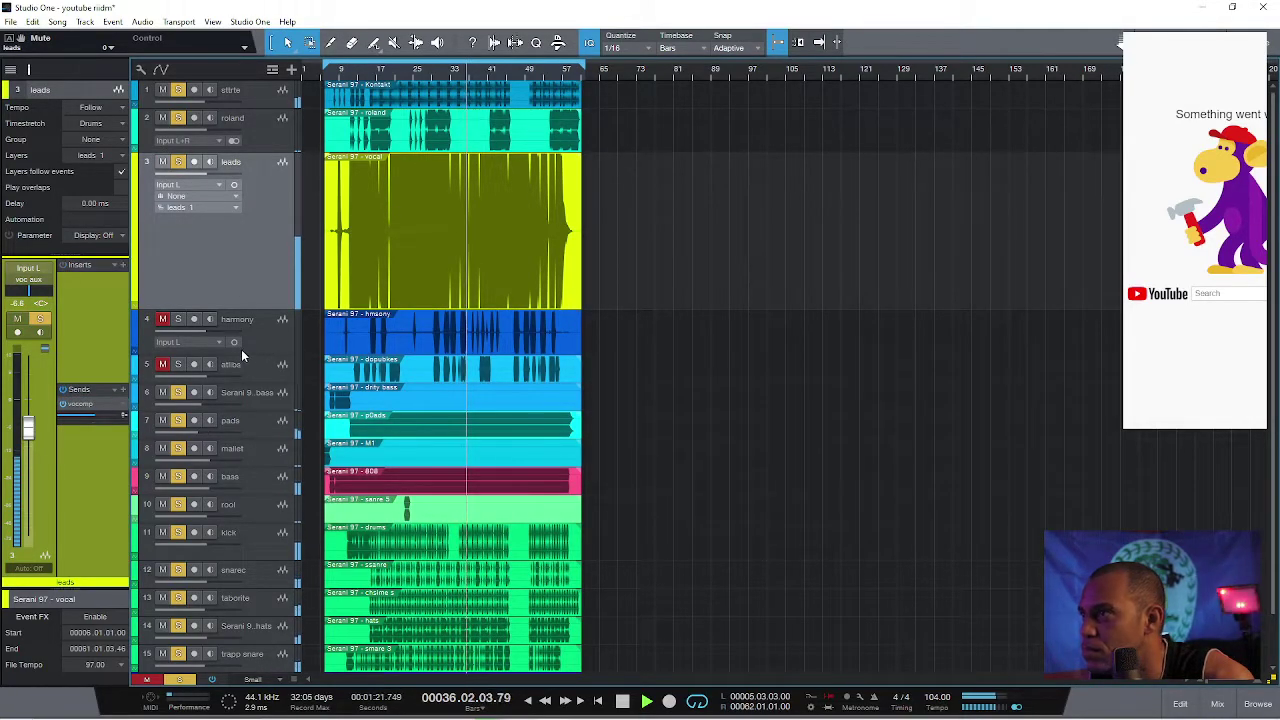
{"action": "left_click", "coordinate": [162, 320]}
{"action": "left_click", "coordinate": [267, 334]}
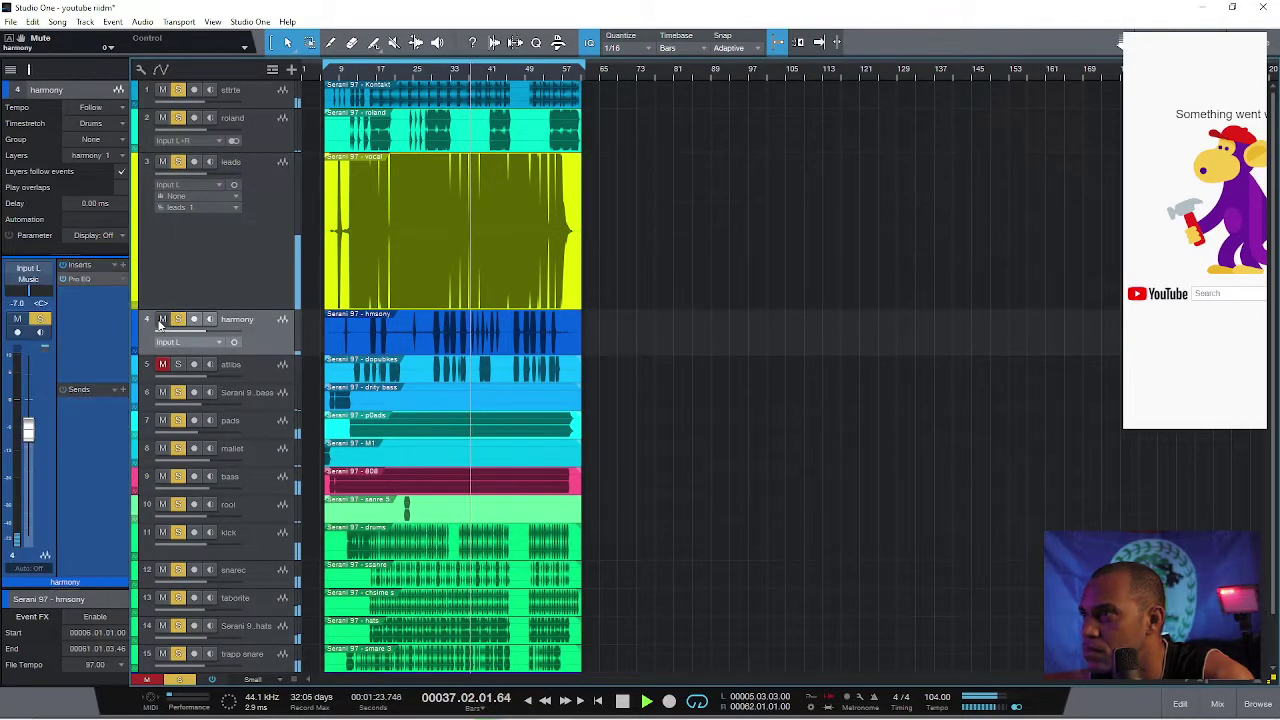
{"action": "left_click", "coordinate": [268, 366]}
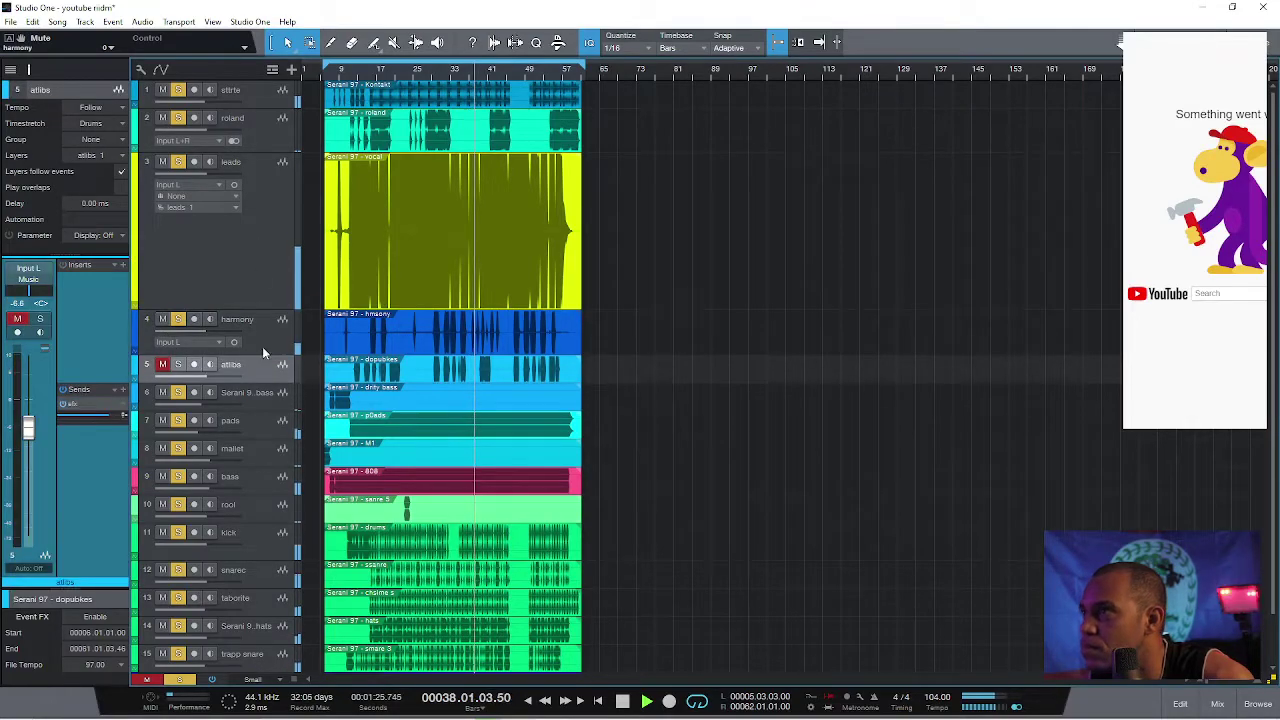
Step: Lower the pads track's volume to -13.9 dB while playing it against the vocals
{"action": "left_click", "coordinate": [248, 418]}
{"action": "key", "text": "space"}
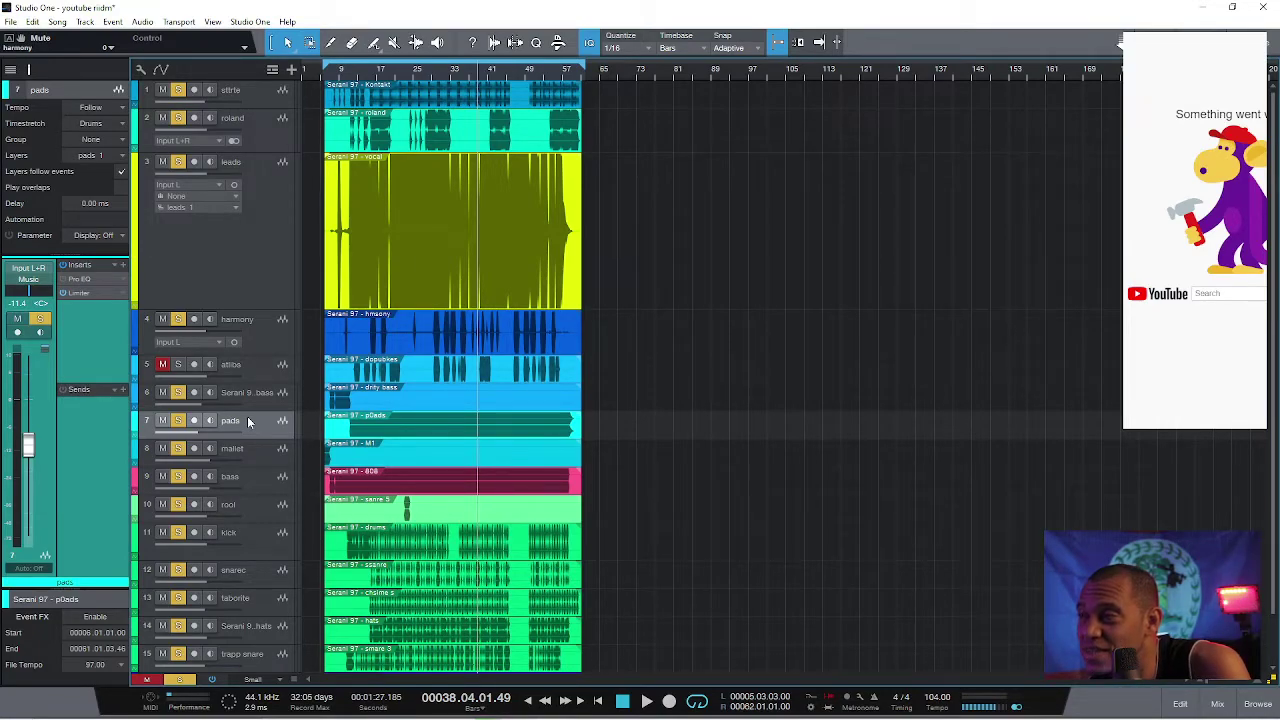
{"action": "key", "text": "space"}
{"action": "key", "text": "space"}
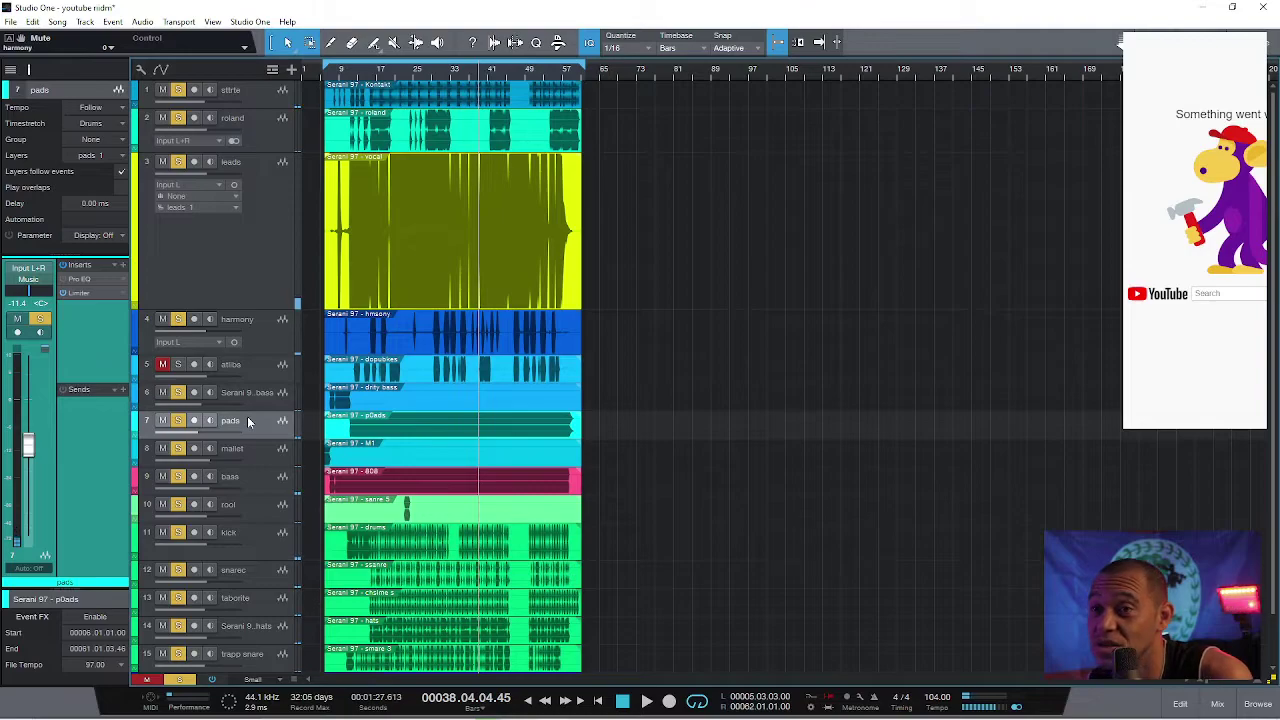
{"action": "key", "text": "space"}
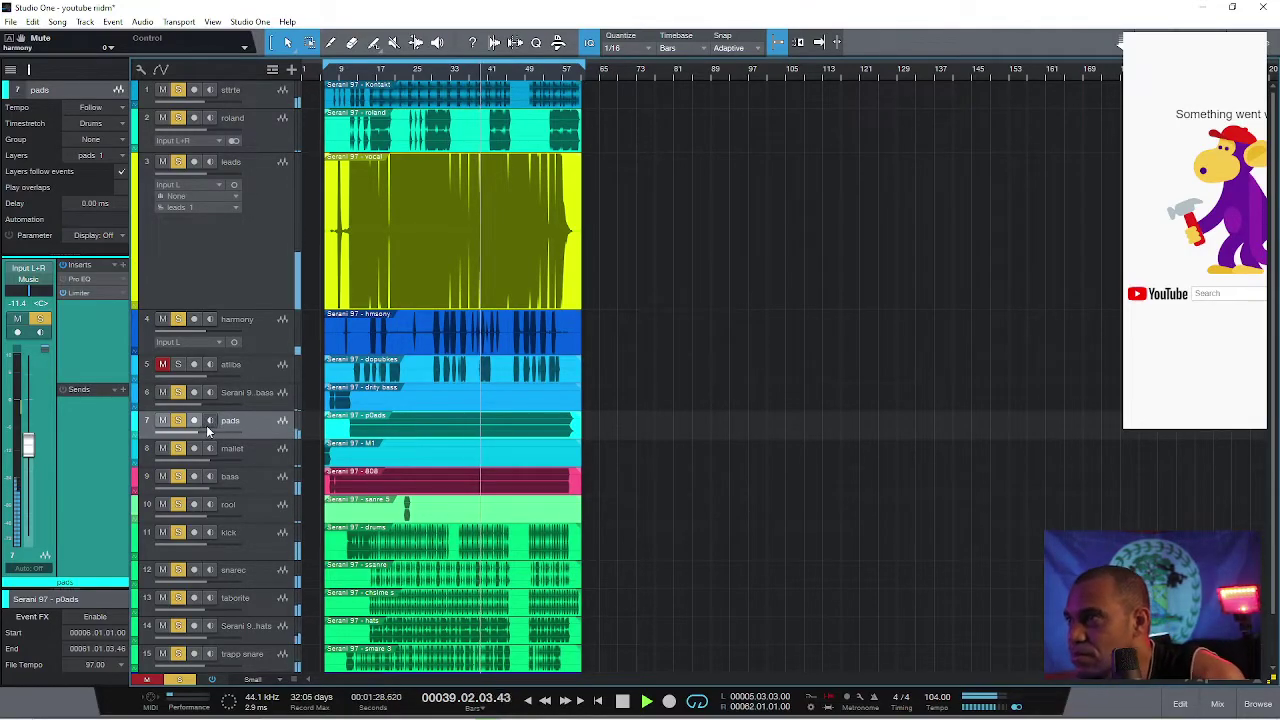
{"action": "left_click_drag", "start_coordinate": [29, 447], "coordinate": [29, 455]}
Step: Unmute the atlibs track, replay from about bar 14, and set its volume to -6.3 dB
{"action": "left_click", "coordinate": [162, 364]}
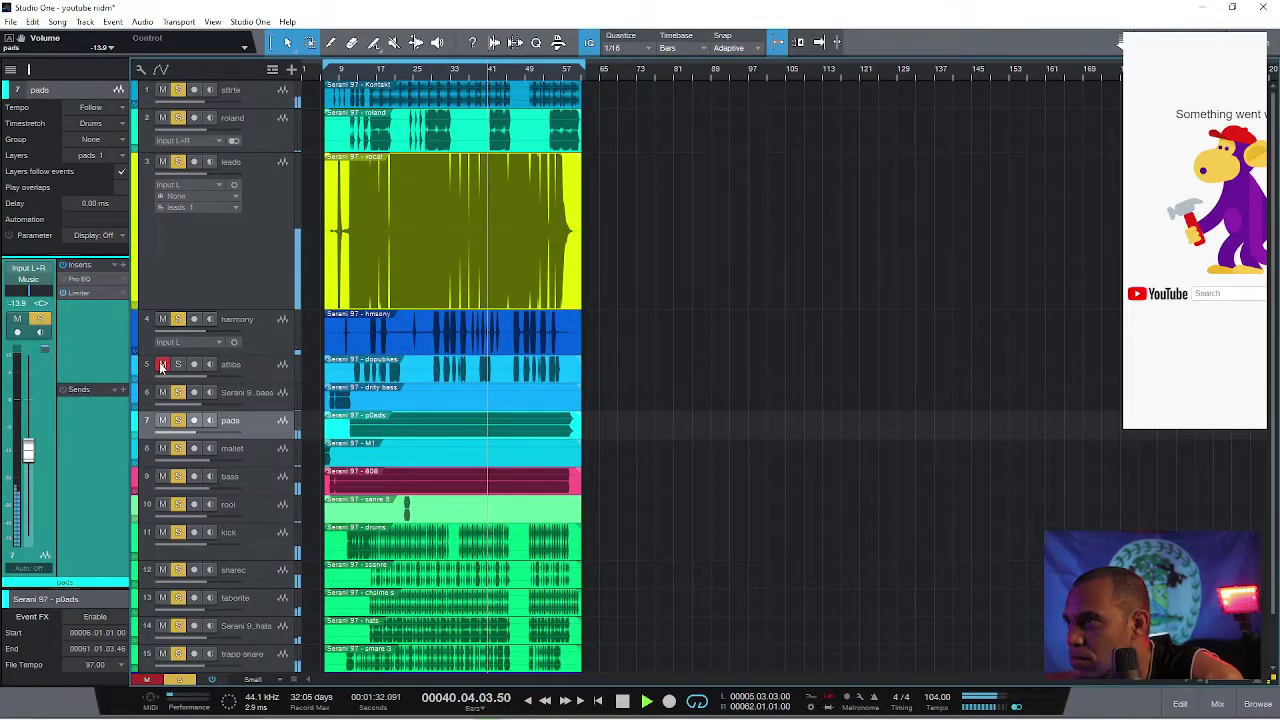
{"action": "left_click", "coordinate": [258, 364]}
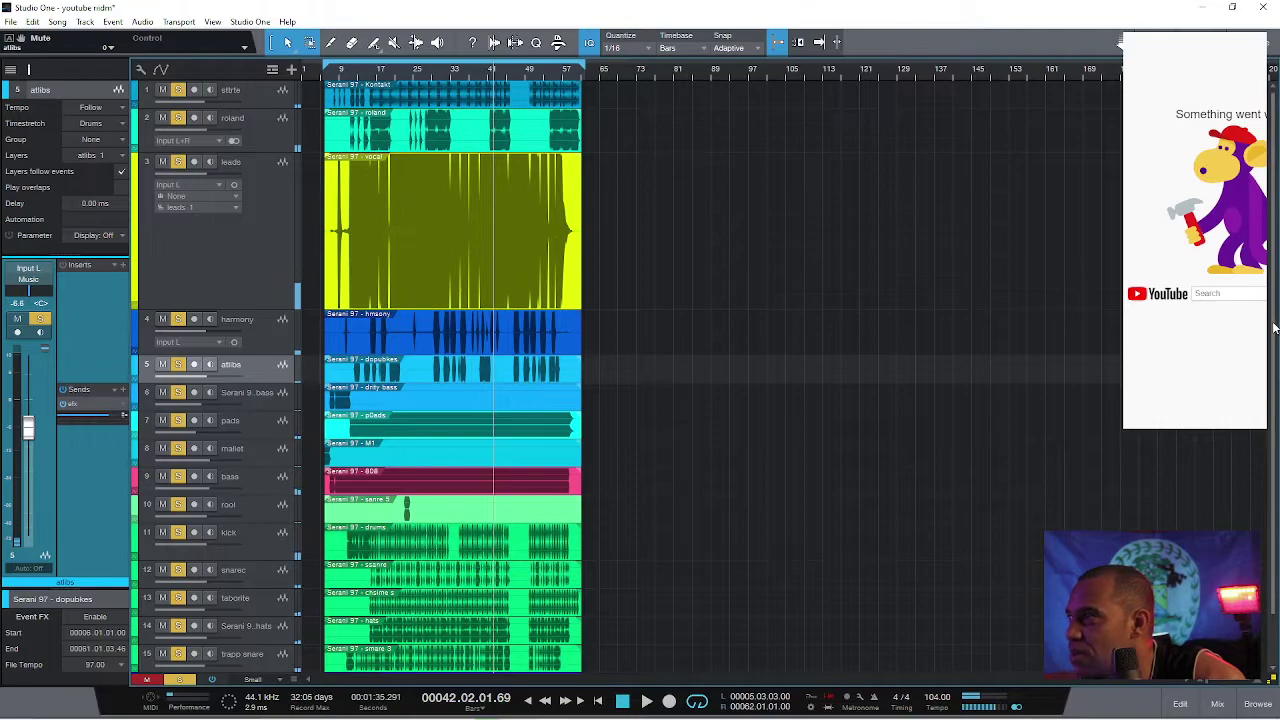
{"action": "mouse_move", "coordinate": [1273, 341]}
{"action": "left_mouse_down"}
{"action": "mouse_move", "coordinate": [1273, 392]}
{"action": "mouse_move", "coordinate": [1273, 336]}
{"action": "left_mouse_up"}
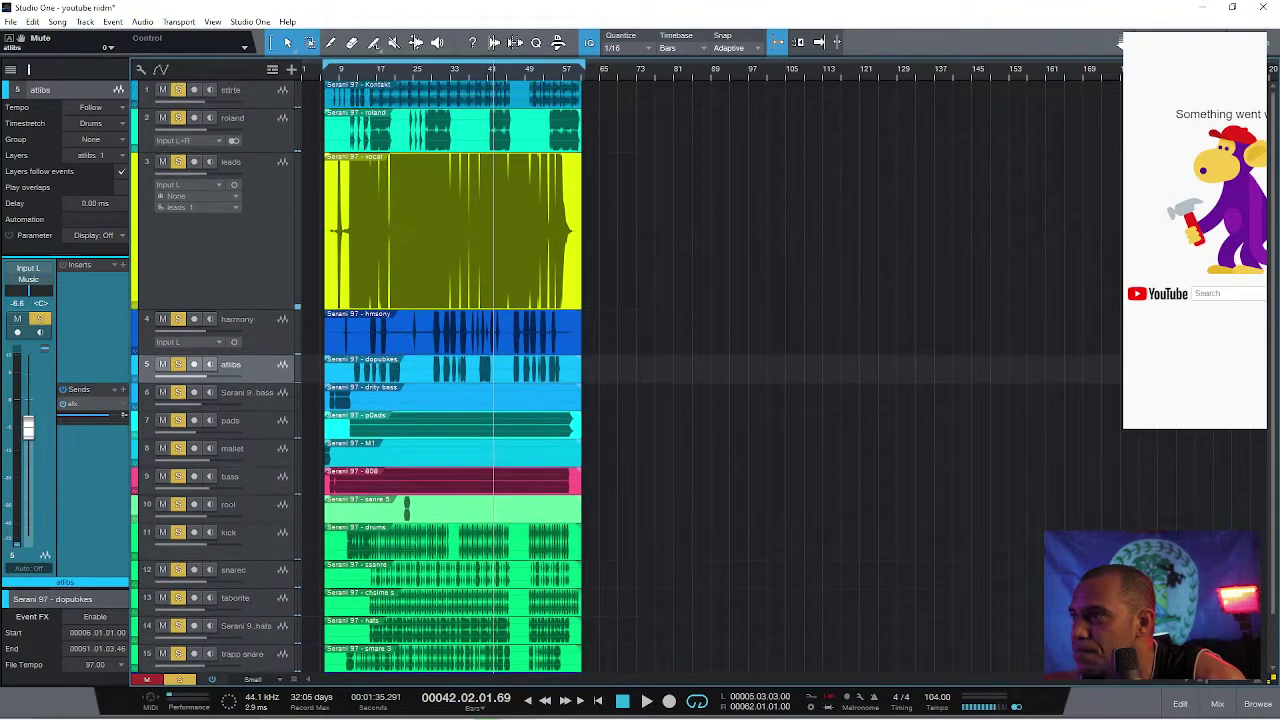
{"action": "left_click", "coordinate": [368, 76]}
{"action": "key", "text": "space"}
{"action": "left_click_drag", "start_coordinate": [27, 432], "coordinate": [27, 400]}
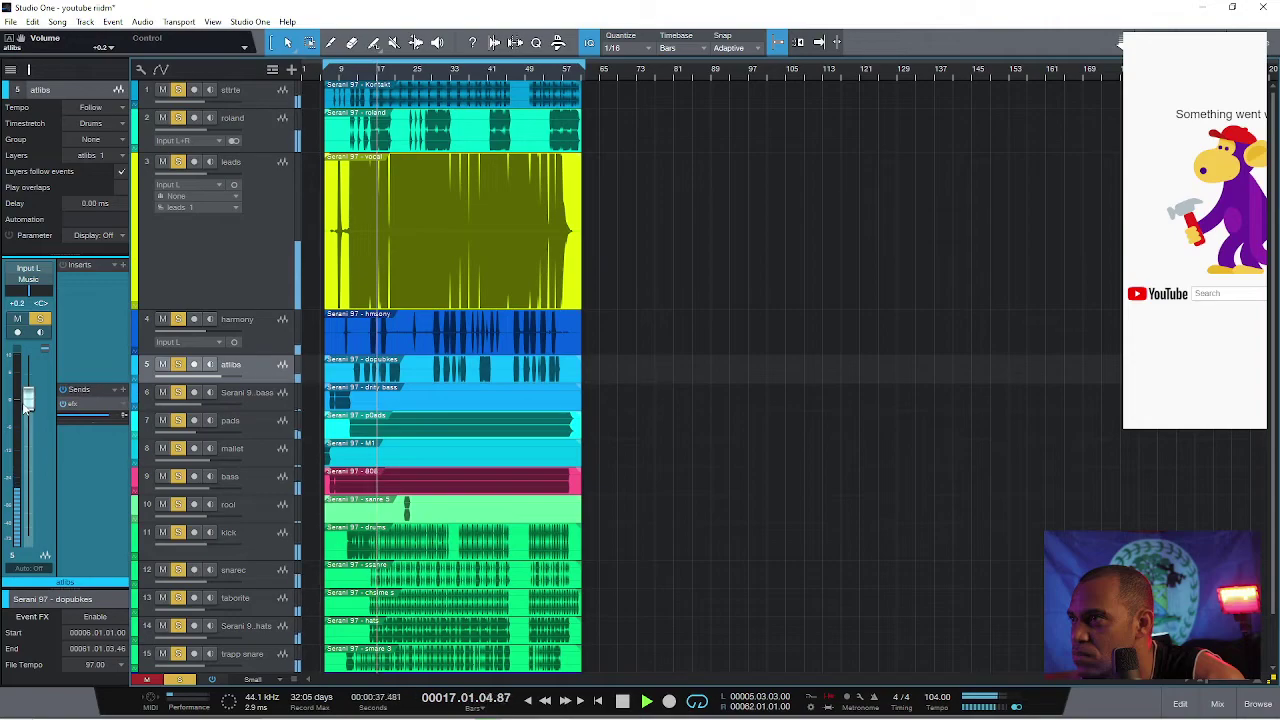
{"action": "key", "text": "space"}
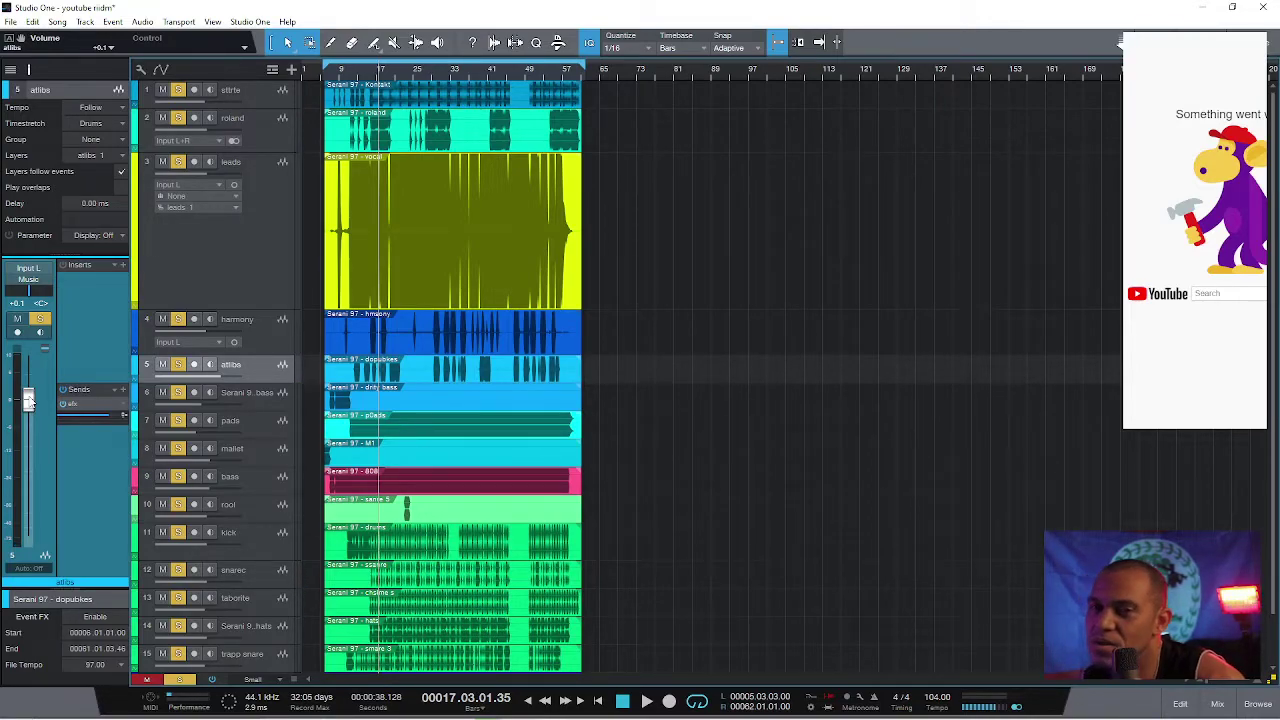
{"action": "key", "text": "space"}
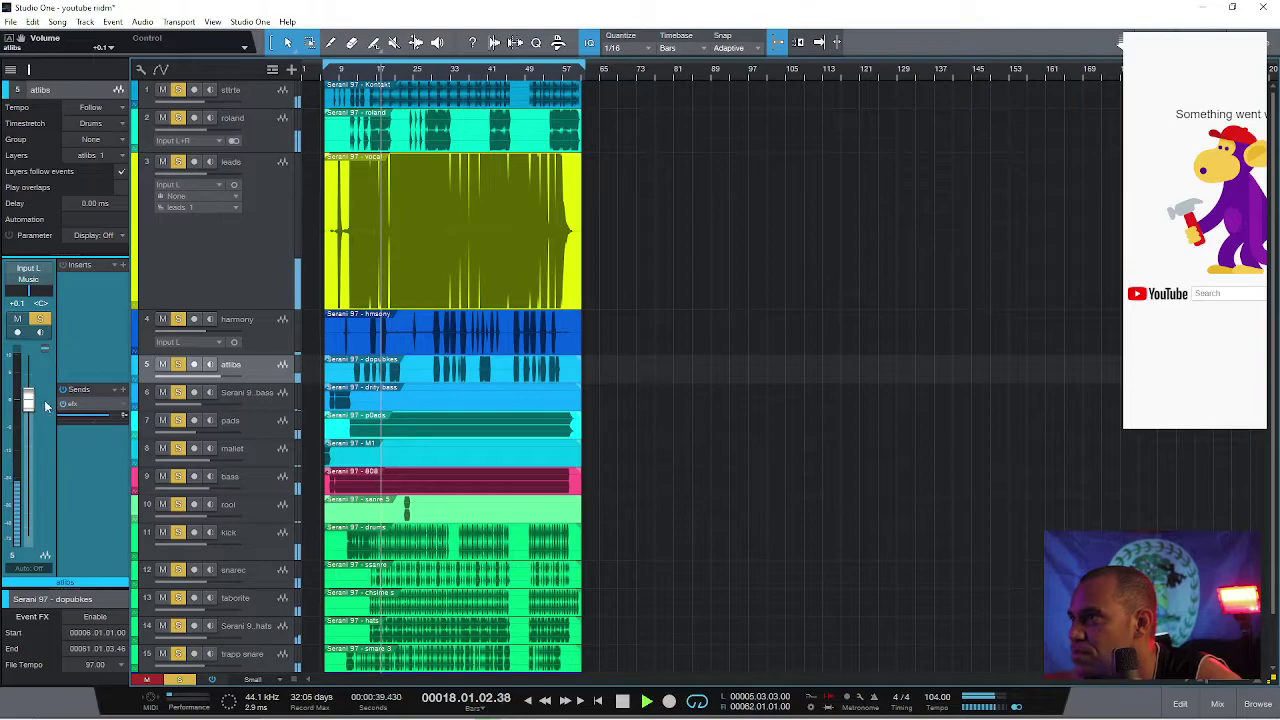
{"action": "left_click_drag", "start_coordinate": [29, 400], "coordinate": [30, 425]}
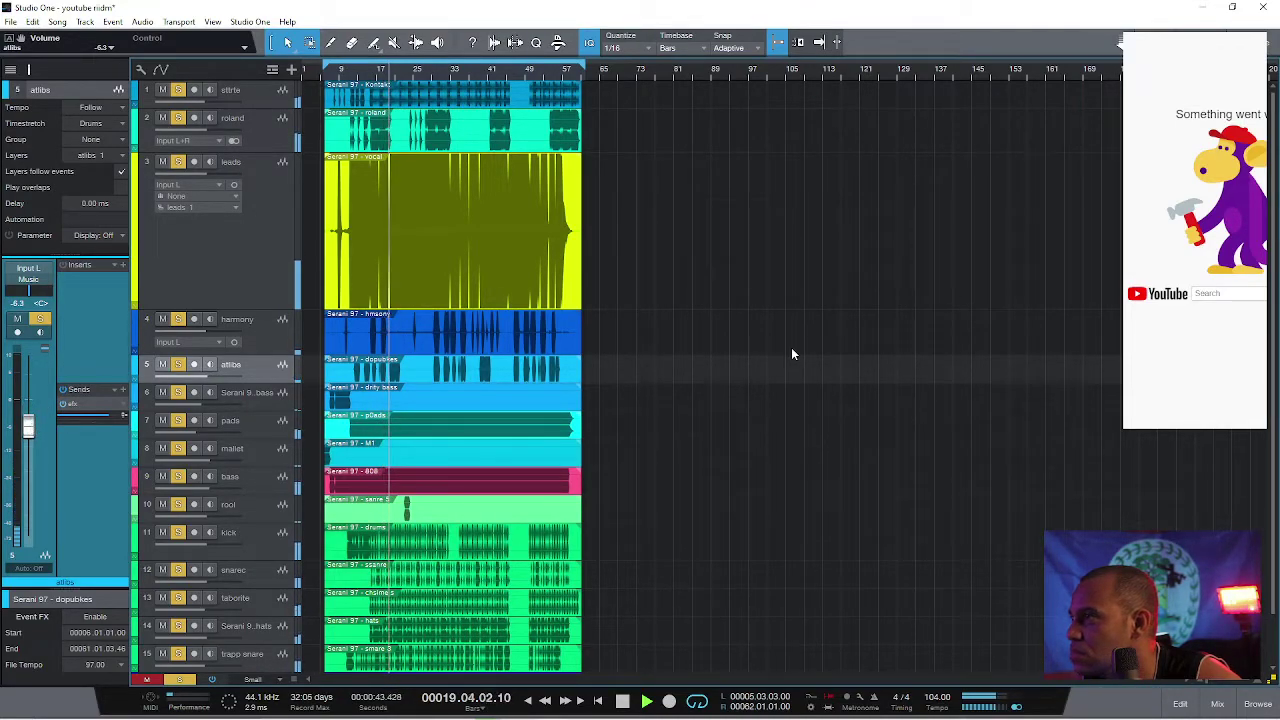
Step: Set the leads track's volume to -7.0 dB during playback
{"action": "scroll", "coordinate": [736, 274], "scroll_direction": "down", "scroll_amount": 1}
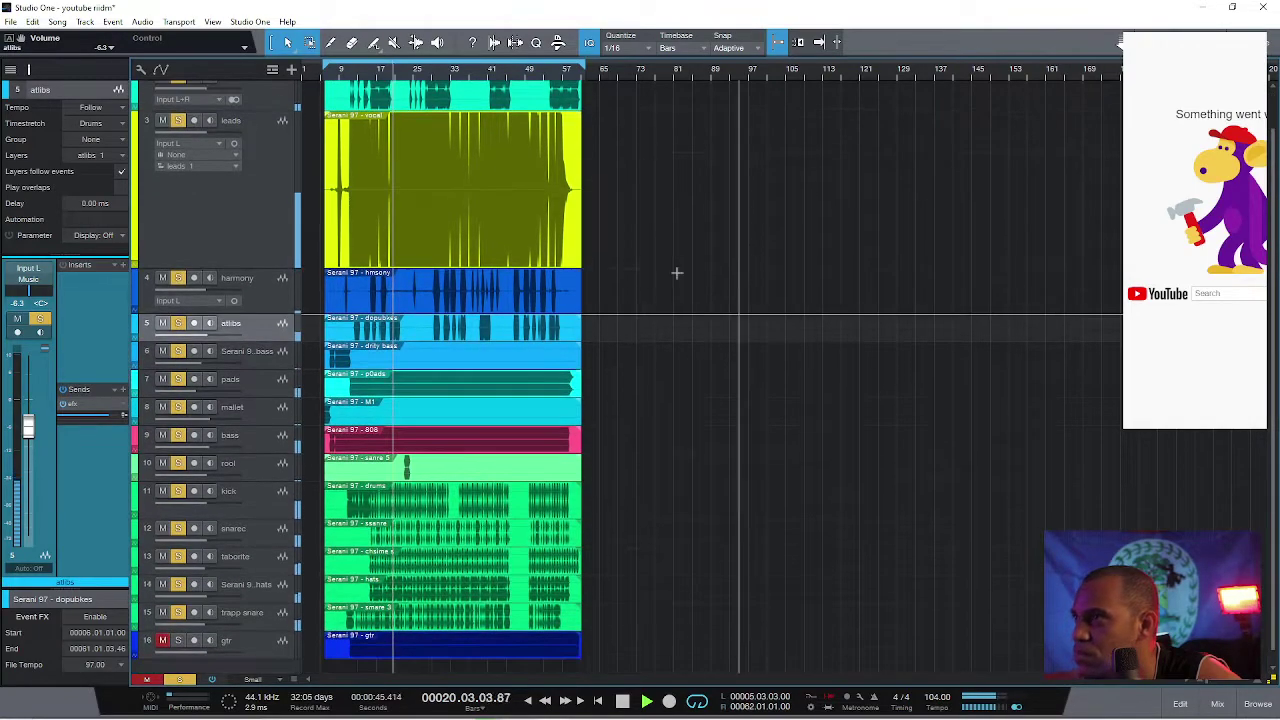
{"action": "left_click", "coordinate": [264, 218]}
{"action": "left_click_drag", "start_coordinate": [28, 430], "coordinate": [29, 432]}
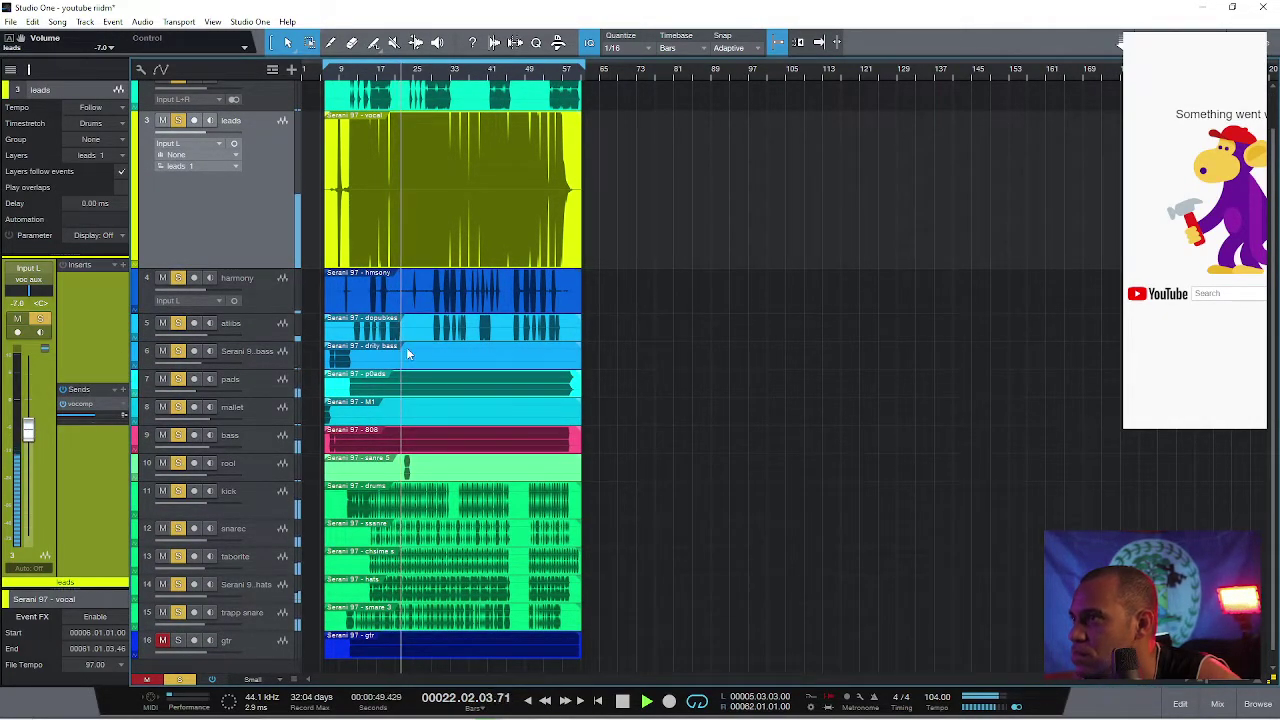
{"action": "right_click", "coordinate": [1264, 468]}
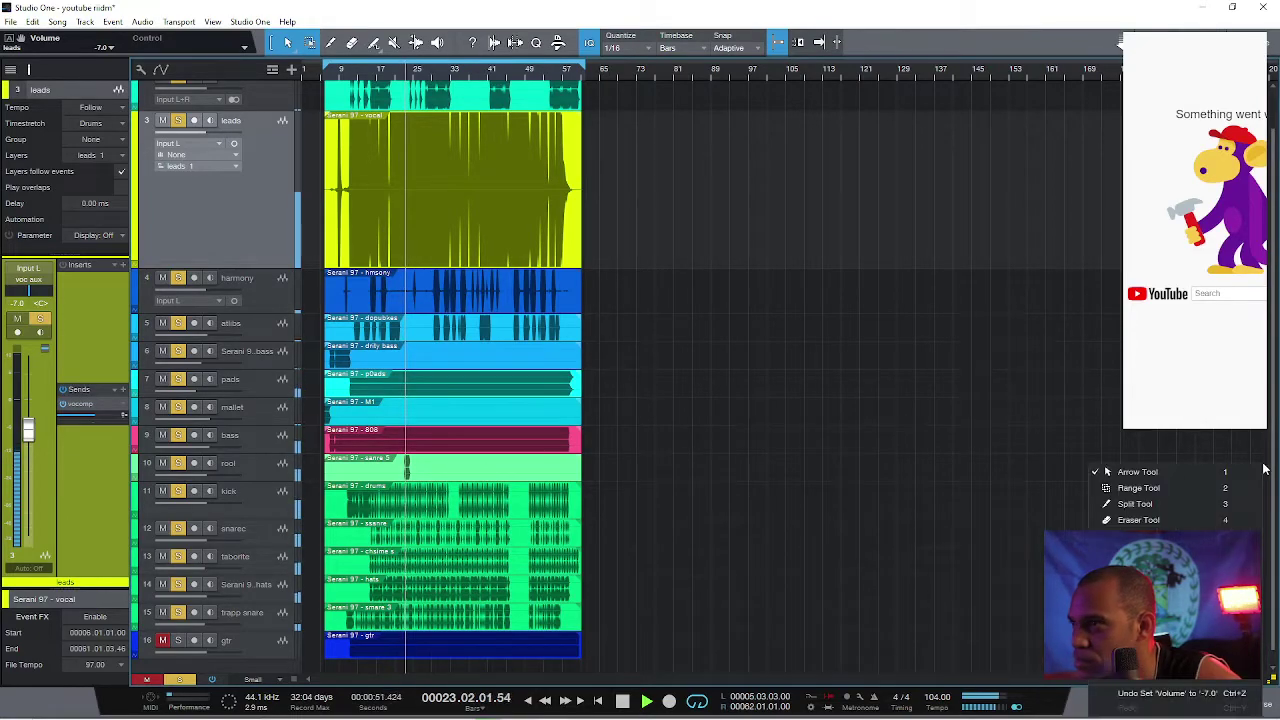
{"action": "left_click", "coordinate": [774, 457]}
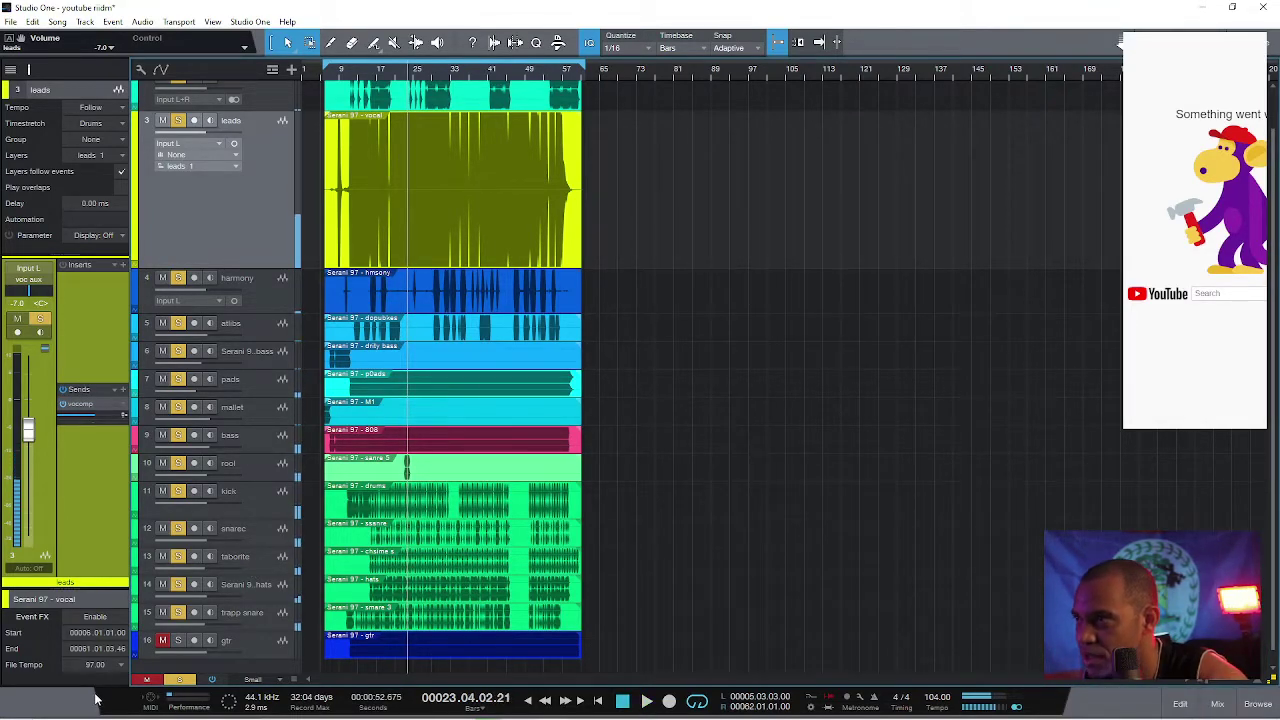
Step: Clear the existing solos, solo only the gtr track, and route its output to the Music bus
{"action": "left_click", "coordinate": [146, 679]}
{"action": "left_click", "coordinate": [179, 679]}
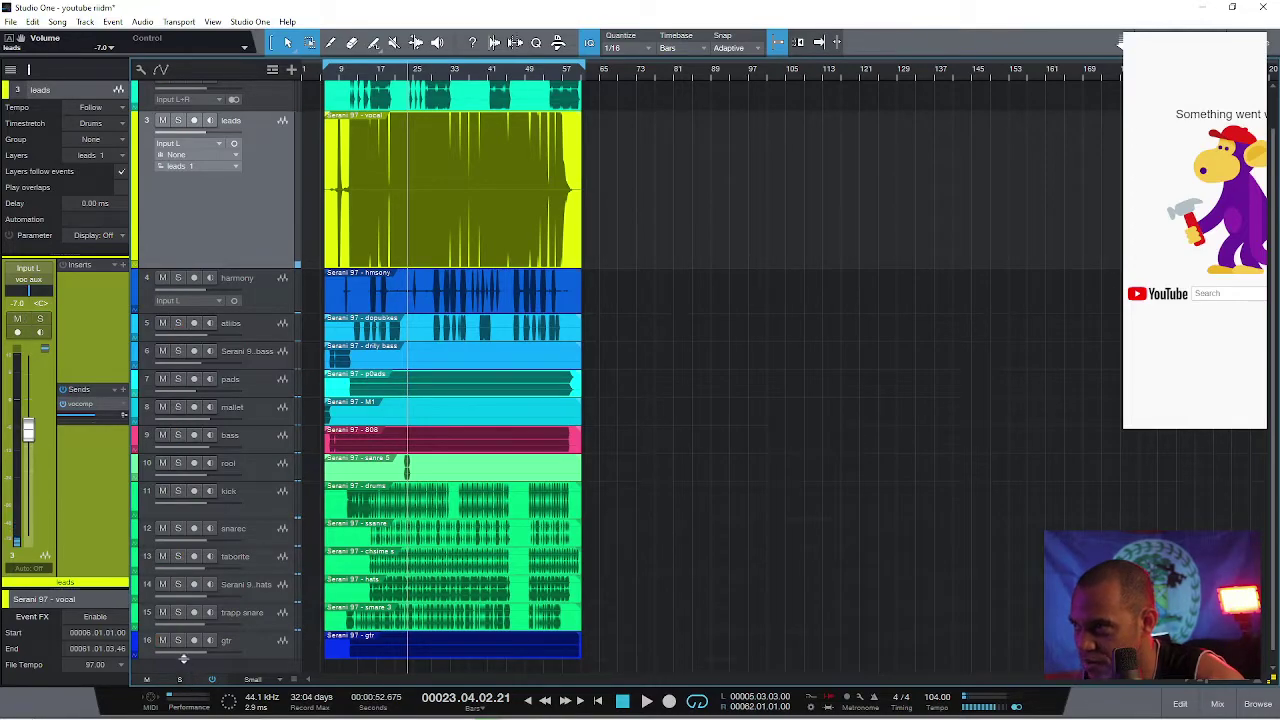
{"action": "left_click", "coordinate": [178, 645]}
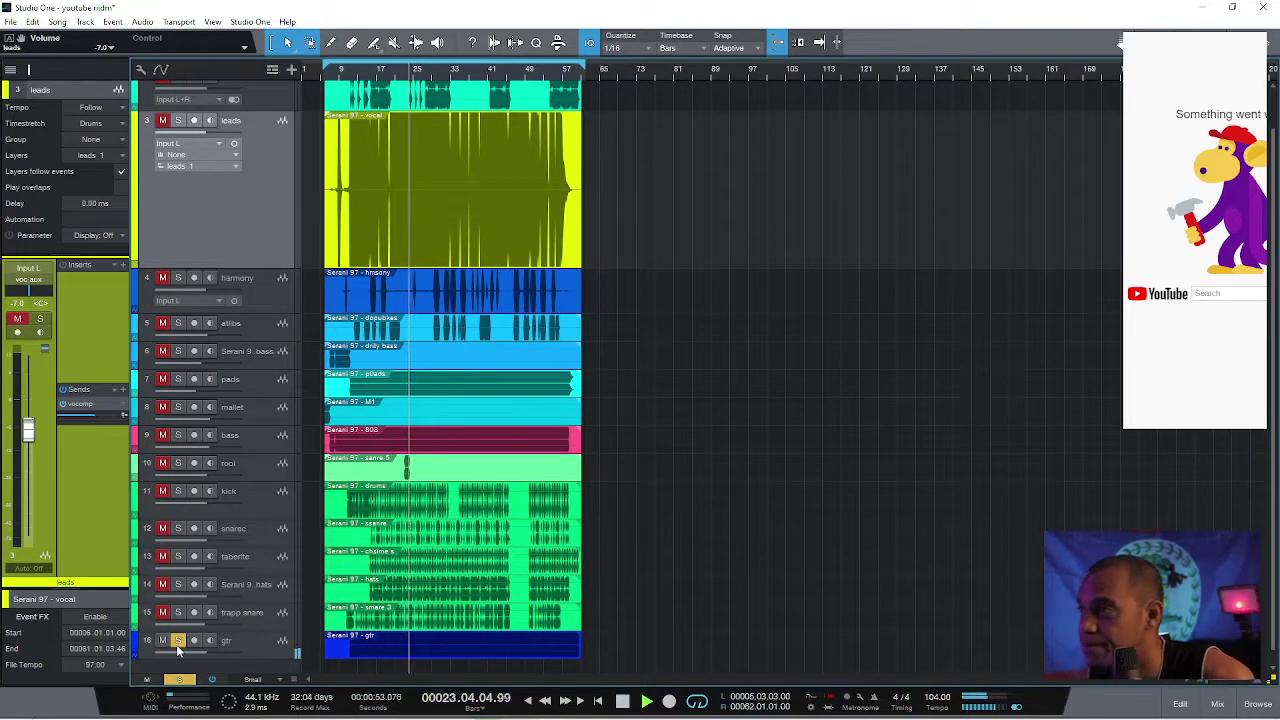
{"action": "left_click", "coordinate": [266, 642]}
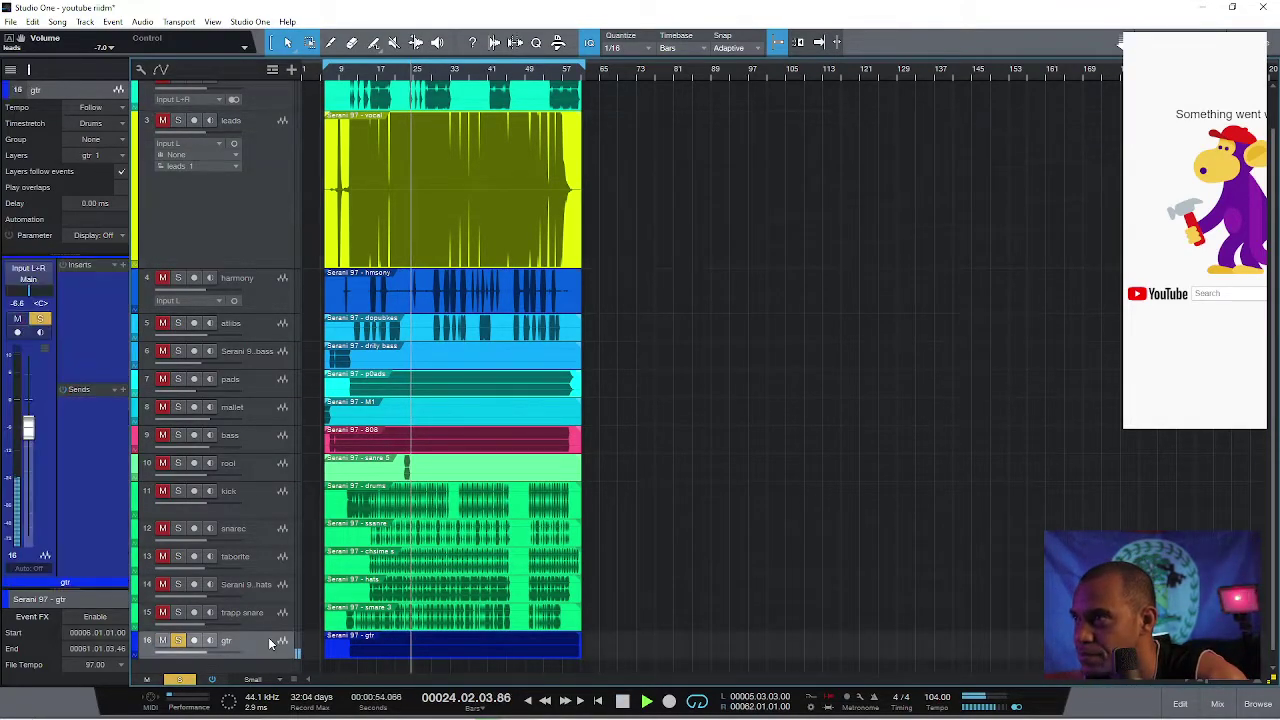
{"action": "left_click", "coordinate": [30, 279]}
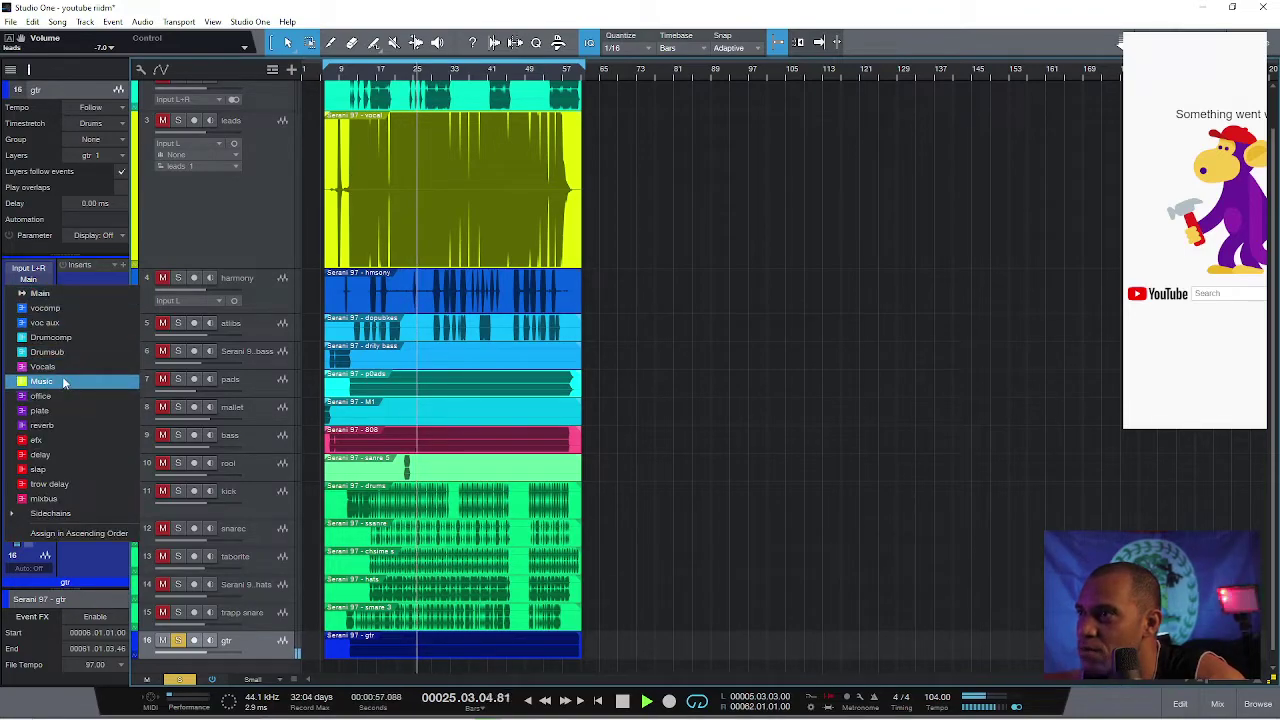
{"action": "left_click", "coordinate": [64, 383]}
Step: Insert a Fat Channel on the gtr track, enable its equalizer, and boost the low-frequency band
{"action": "left_click", "coordinate": [124, 267]}
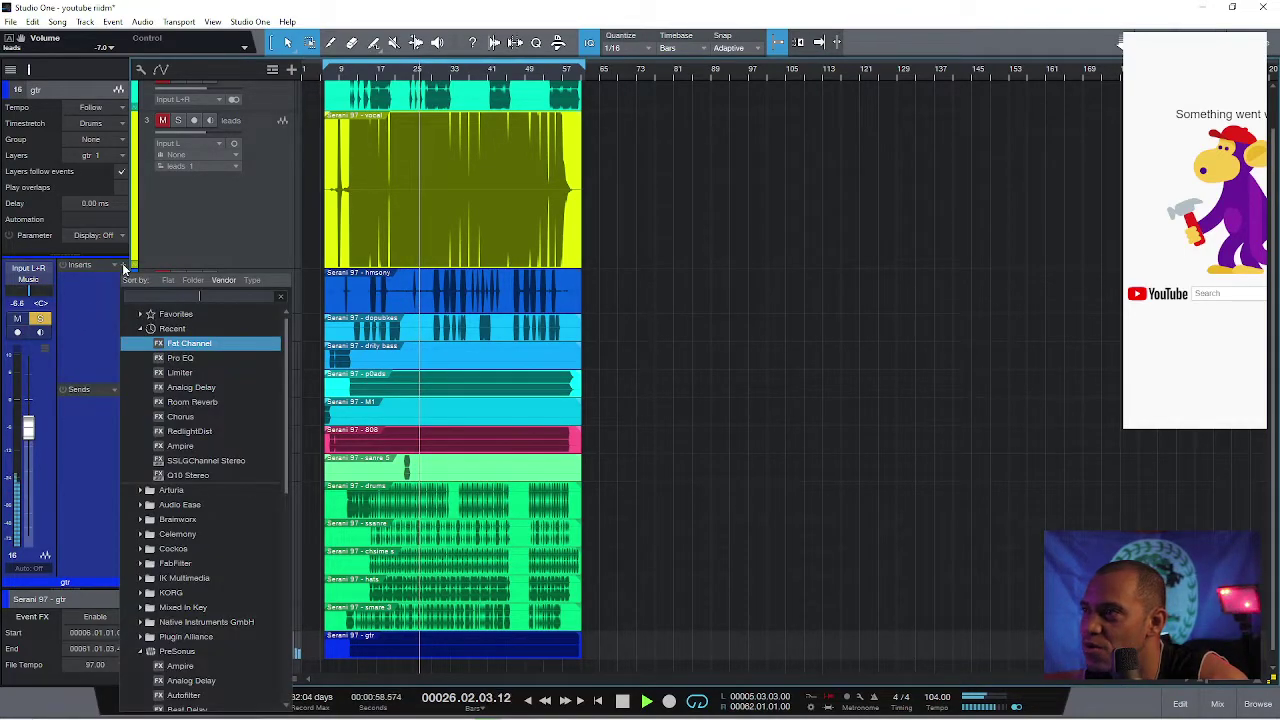
{"action": "double_click", "coordinate": [205, 344]}
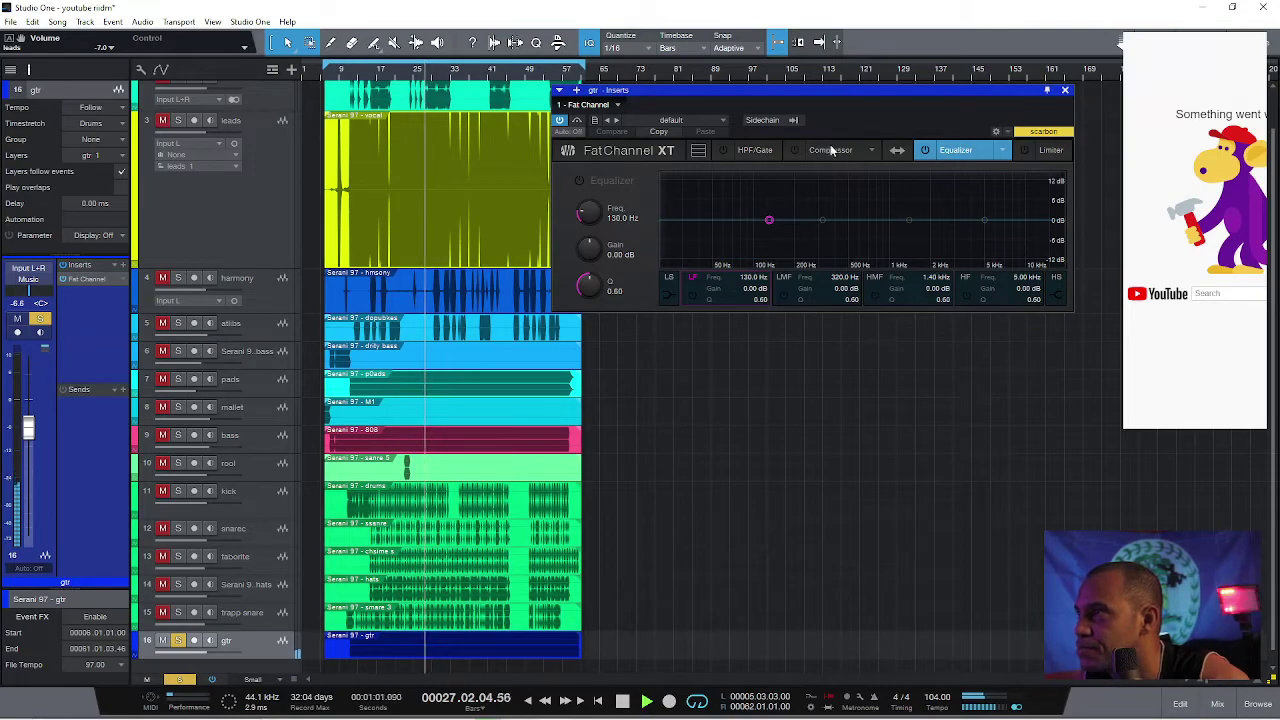
{"action": "left_click", "coordinate": [580, 180]}
{"action": "left_click", "coordinate": [822, 219]}
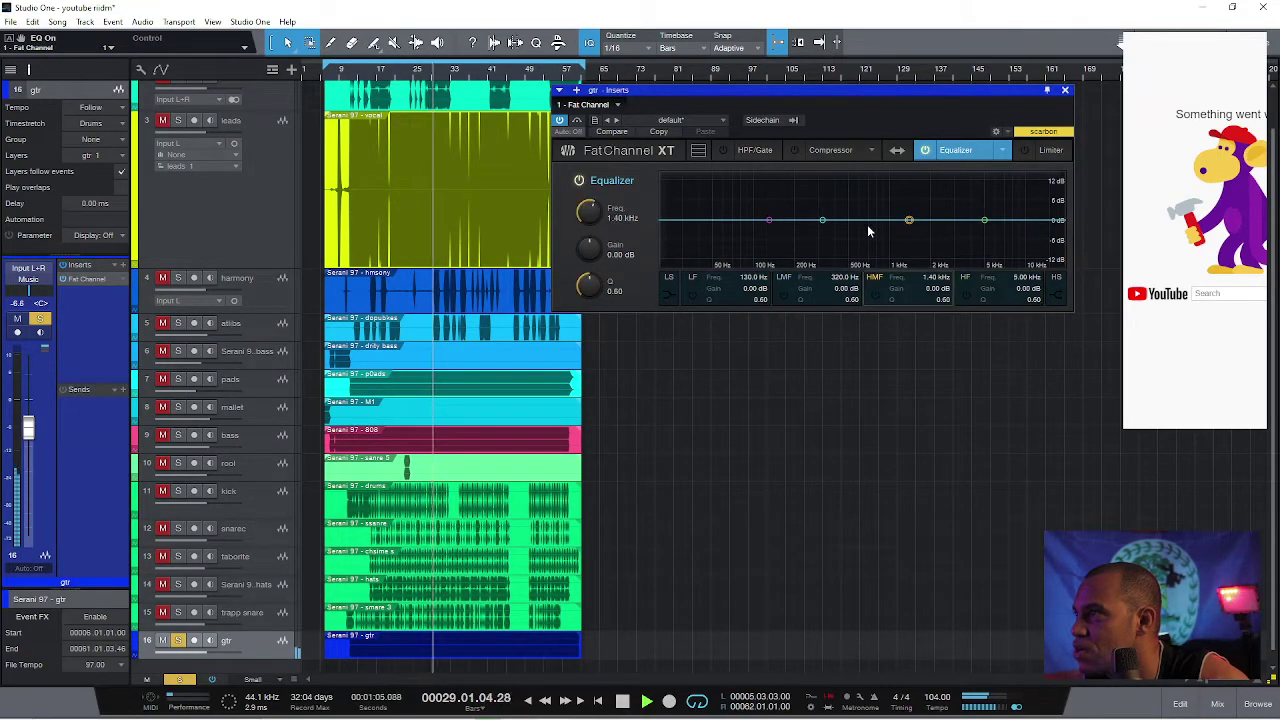
{"action": "left_click", "coordinate": [767, 221]}
{"action": "mouse_move", "coordinate": [766, 224]}
{"action": "left_mouse_down"}
{"action": "mouse_move", "coordinate": [728, 171]}
{"action": "mouse_move", "coordinate": [731, 188]}
{"action": "mouse_move", "coordinate": [848, 177]}
{"action": "mouse_move", "coordinate": [764, 193]}
{"action": "mouse_move", "coordinate": [774, 180]}
{"action": "mouse_move", "coordinate": [775, 204]}
{"action": "left_mouse_up"}
Step: Enable the gtr Fat Channel's compressor with -29.12 dB threshold, 14.3 ms attack, 81.9 ms release and 1.68 dB gain
{"action": "left_click", "coordinate": [794, 151]}
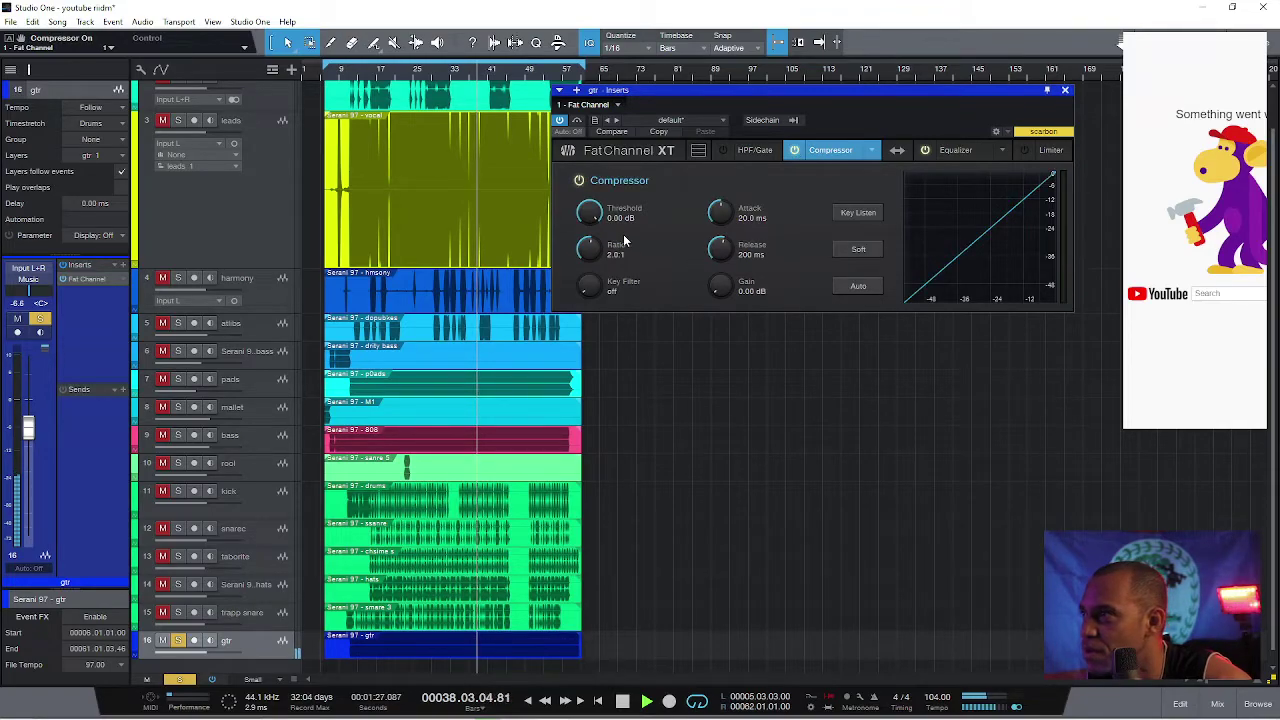
{"action": "left_click_drag", "start_coordinate": [590, 212], "coordinate": [614, 311]}
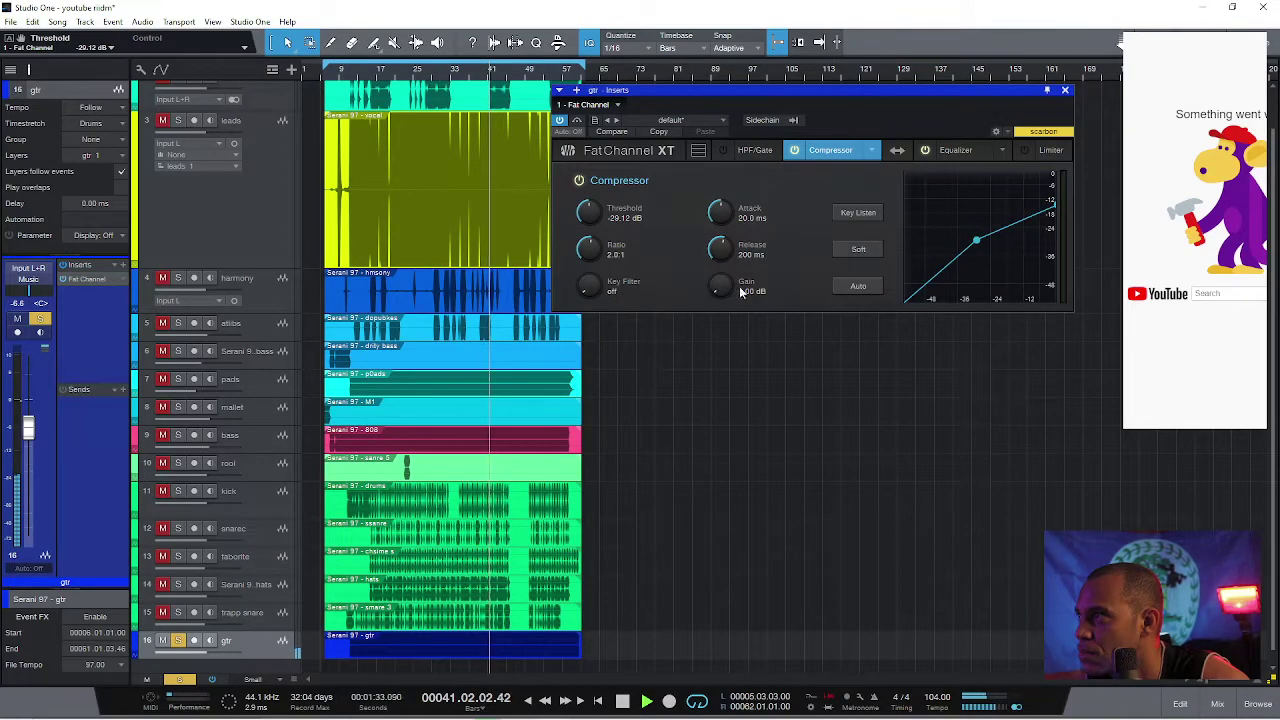
{"action": "left_click_drag", "start_coordinate": [719, 294], "coordinate": [733, 246]}
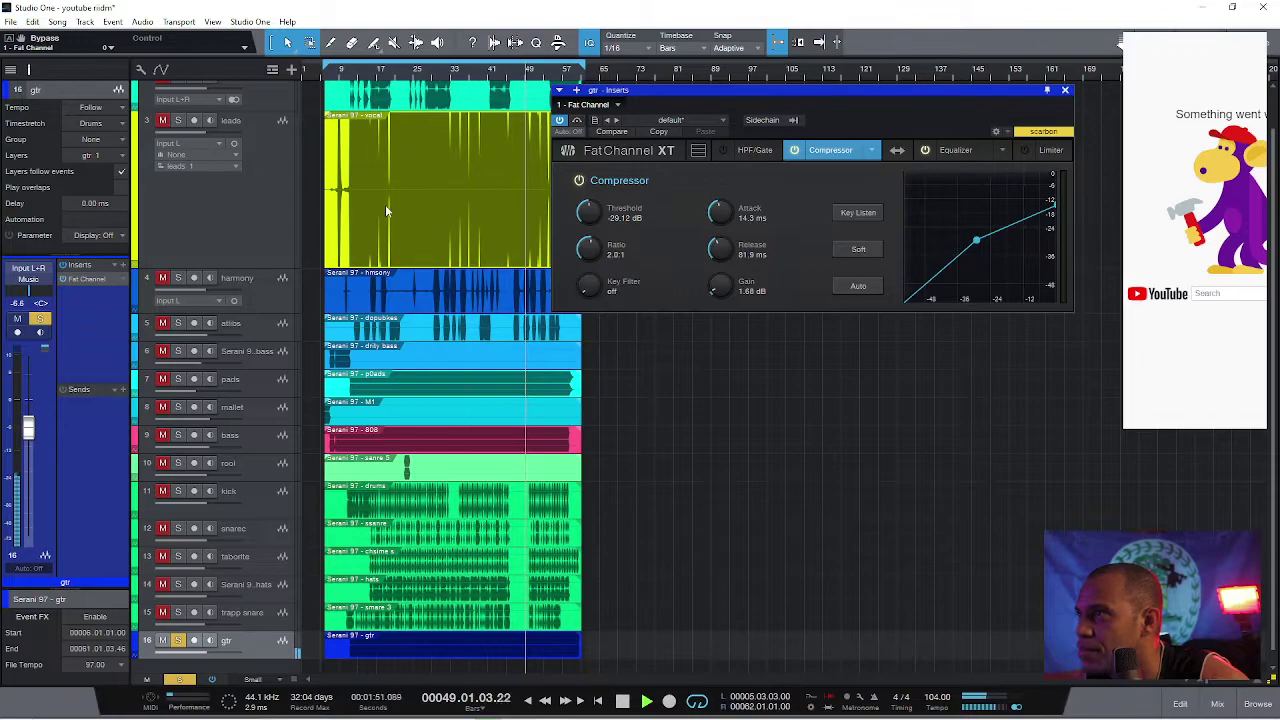
Step: Add the leads and bass tracks to the soloed guitar playback, and close the Fat Channel window
{"action": "left_click", "coordinate": [177, 121]}
{"action": "left_click", "coordinate": [177, 435]}
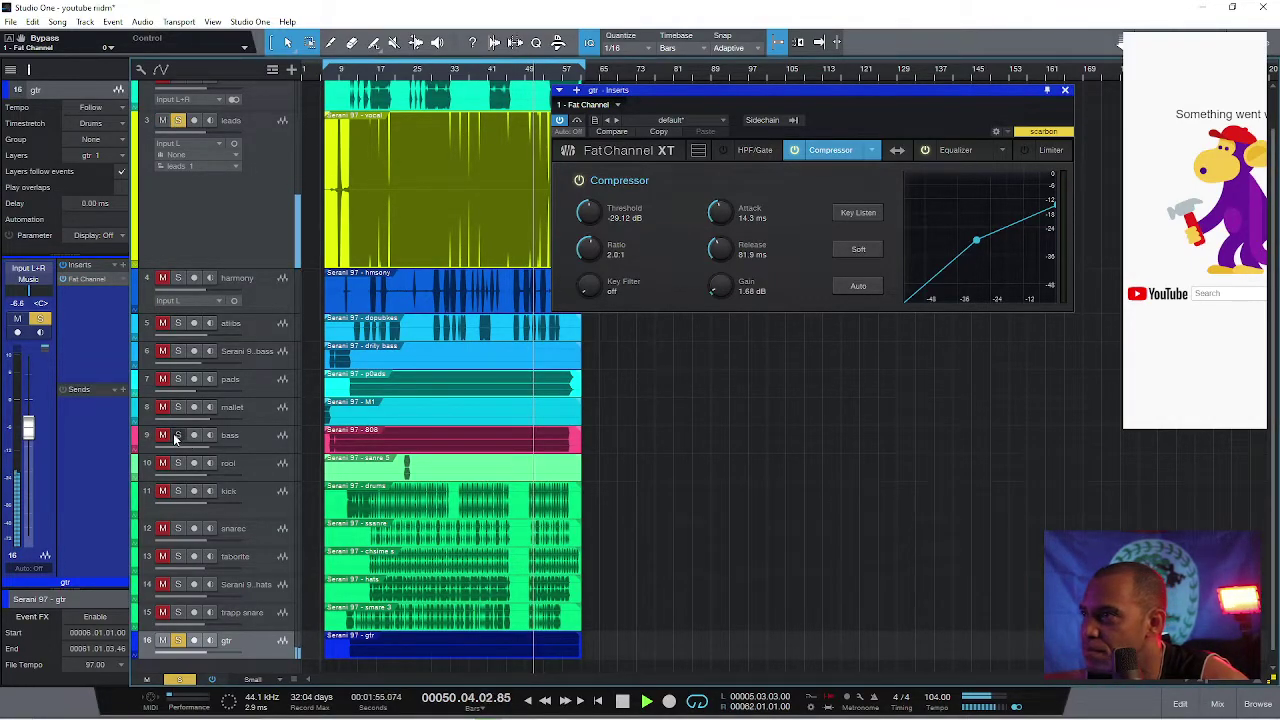
{"action": "left_click", "coordinate": [273, 444]}
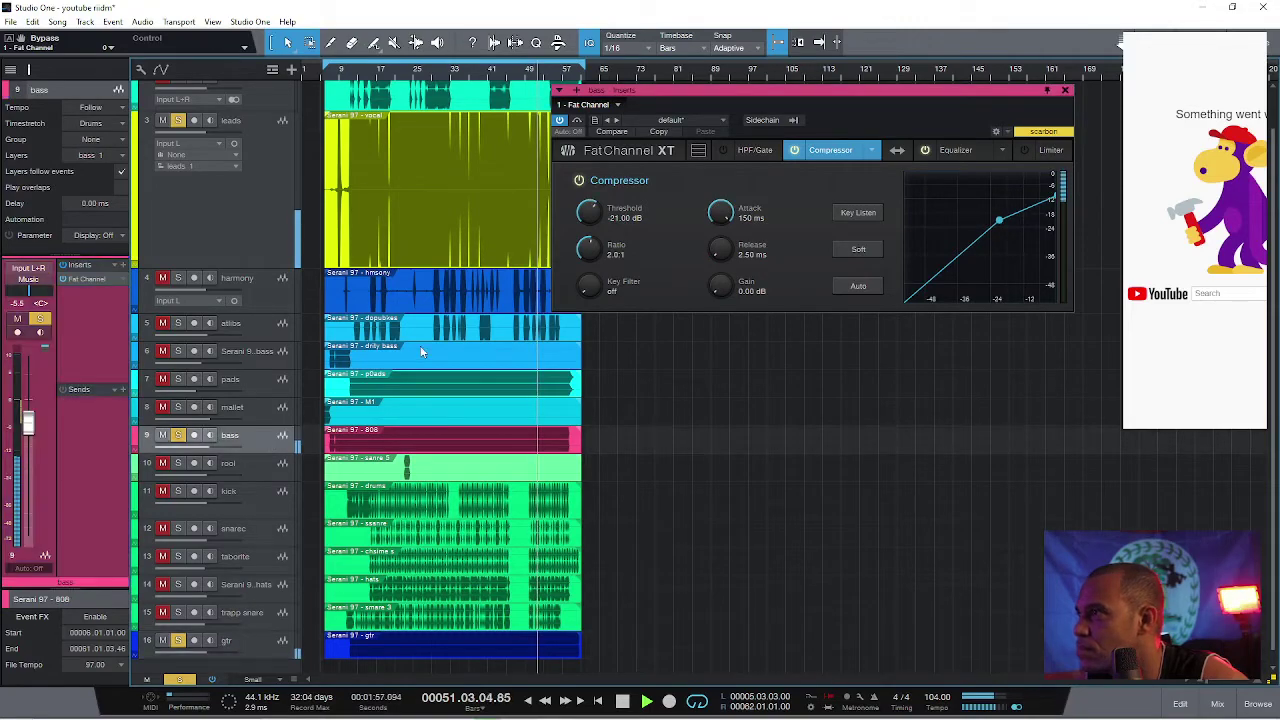
{"action": "key", "text": "F3"}
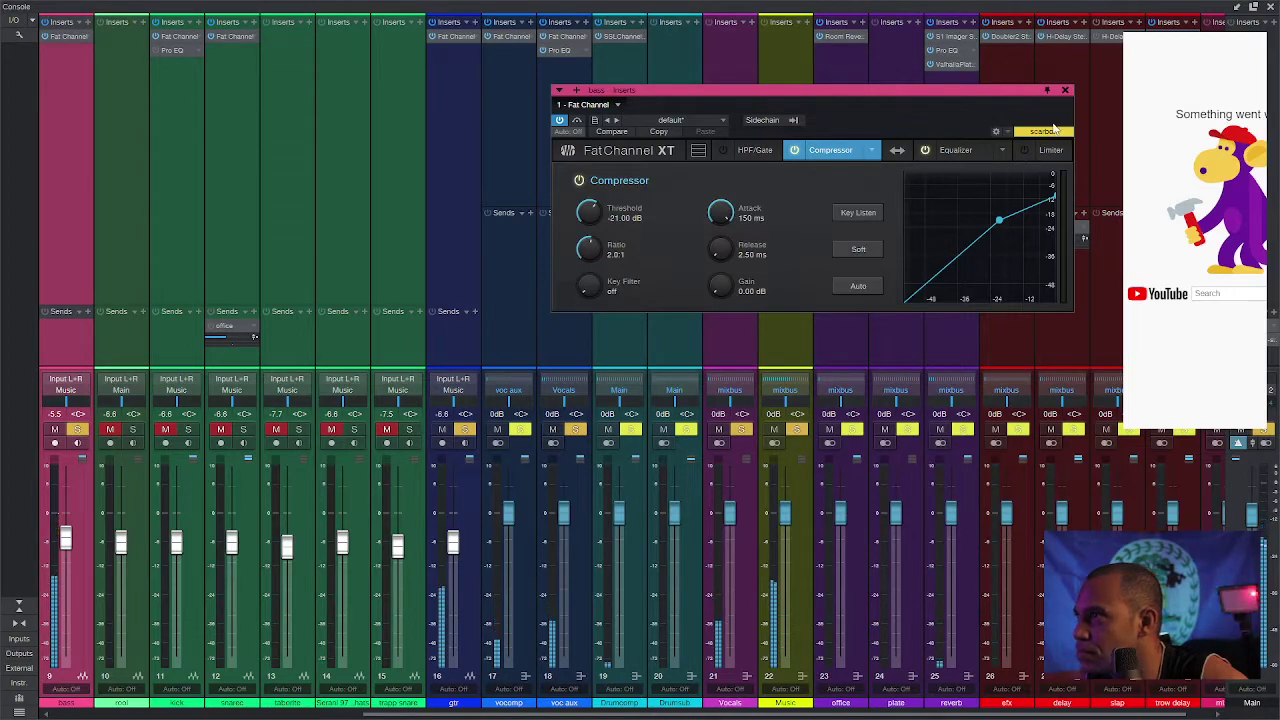
{"action": "left_click", "coordinate": [1066, 89]}
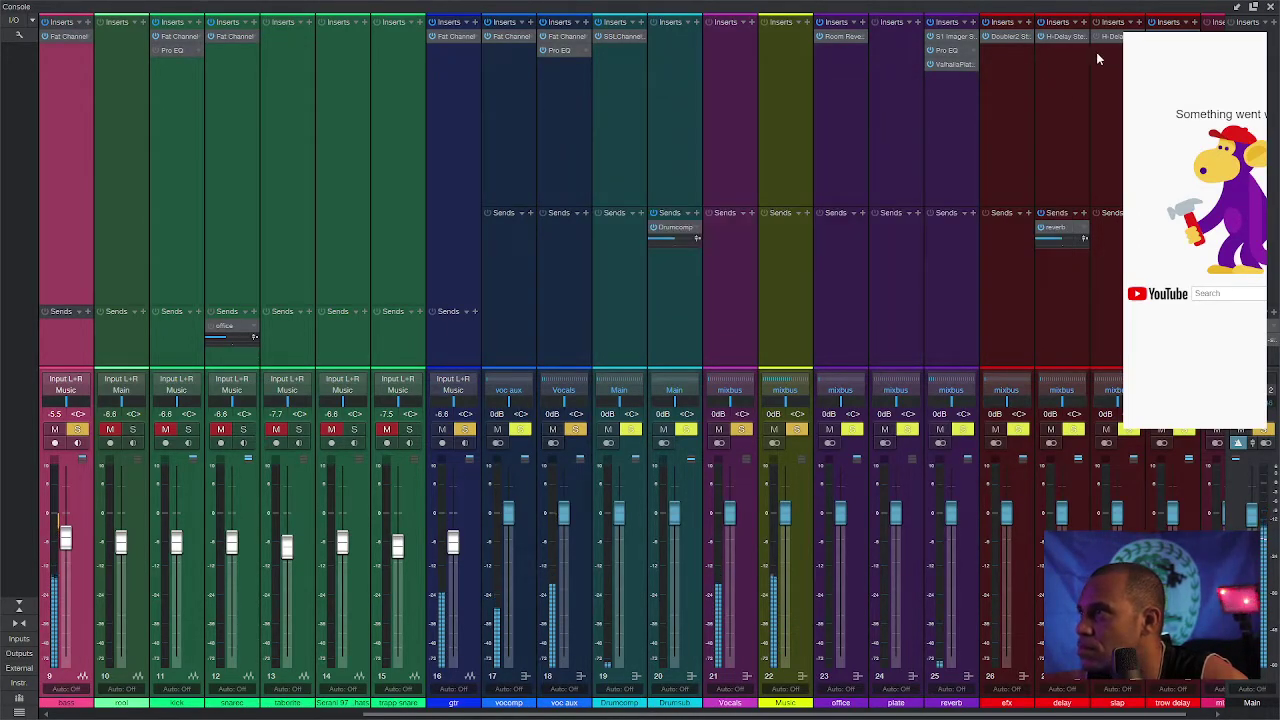
{"action": "left_click", "coordinate": [1270, 7]}
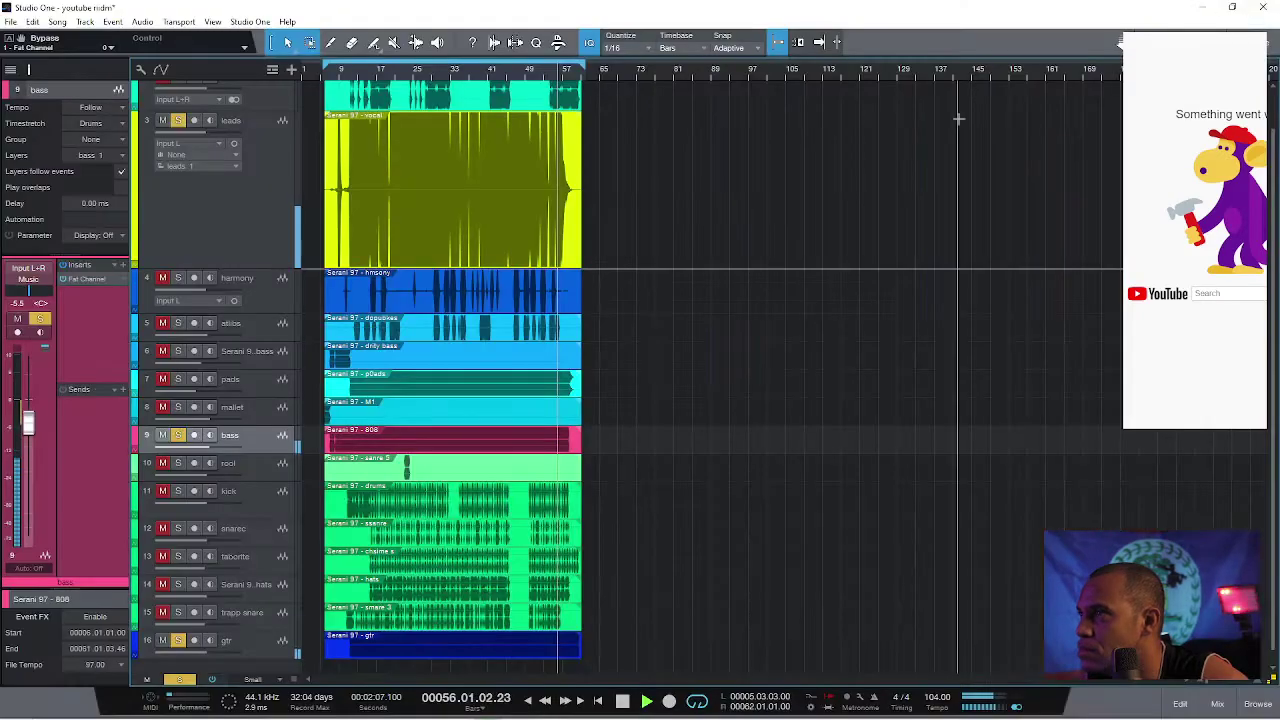
Step: Add the harmony and atlibs tracks to the soloed playback and replay from about bar 14
{"action": "left_click", "coordinate": [244, 225]}
{"action": "left_click", "coordinate": [163, 278]}
{"action": "left_click", "coordinate": [165, 323]}
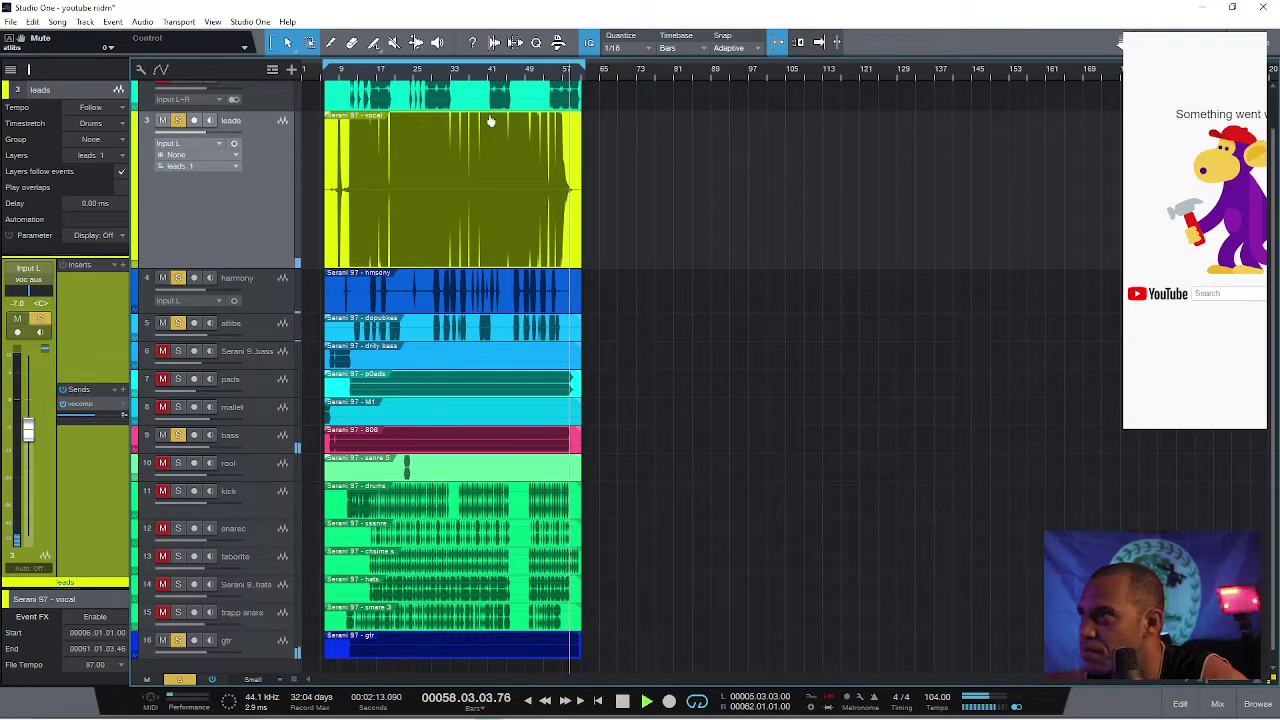
{"action": "left_click", "coordinate": [364, 70]}
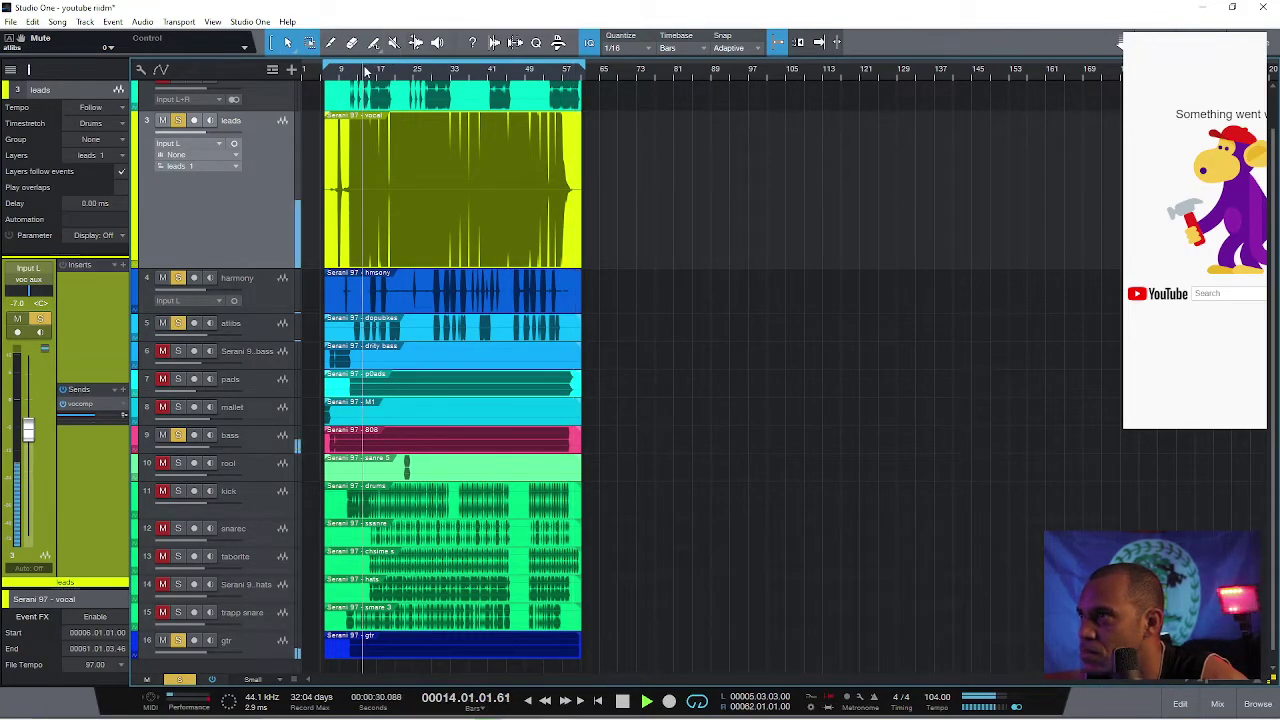
{"action": "scroll", "coordinate": [564, 630], "scroll_direction": "down", "scroll_amount": 1}
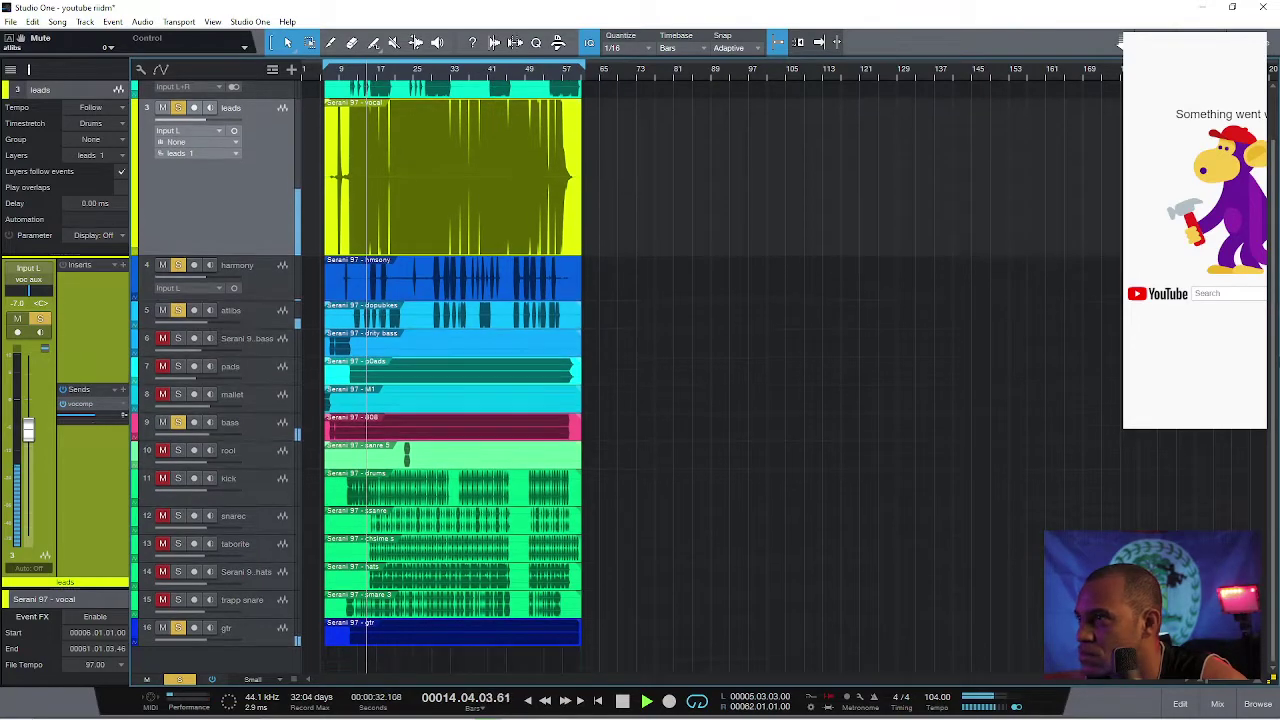
Step: Solo only the gtr track and add a send from it to the office channel
{"action": "left_click", "coordinate": [254, 635]}
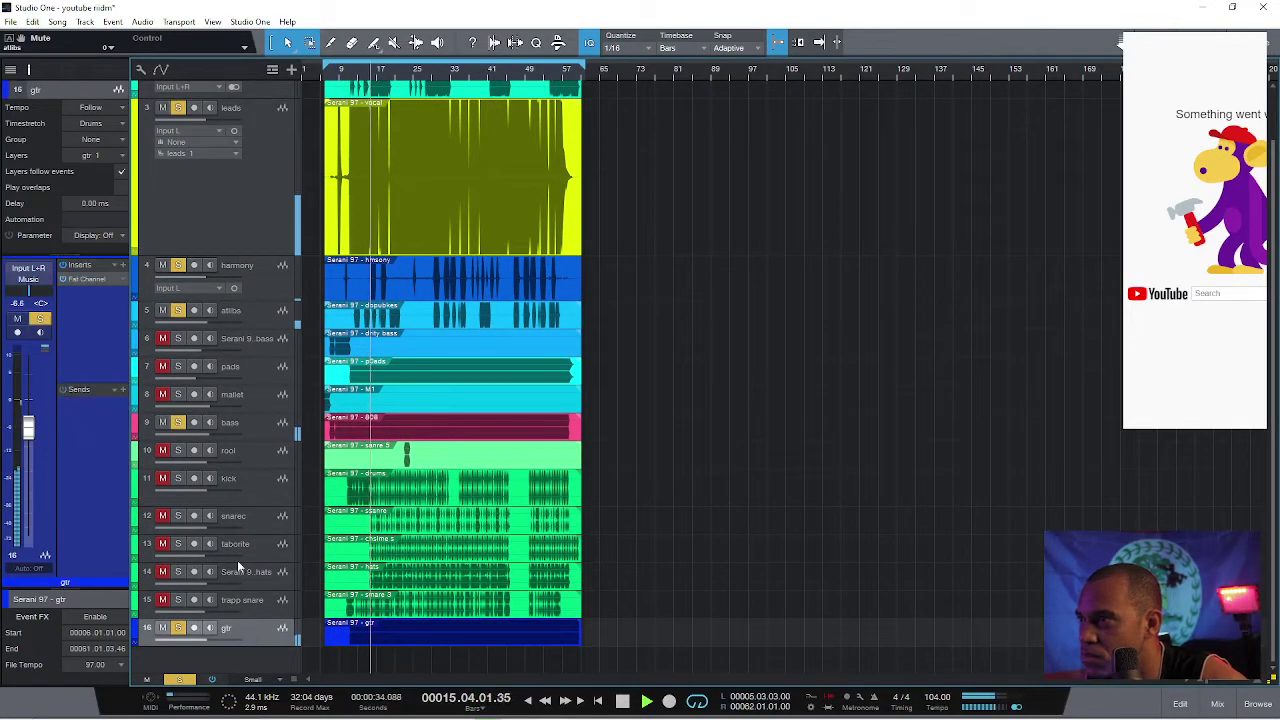
{"action": "left_click", "coordinate": [186, 682]}
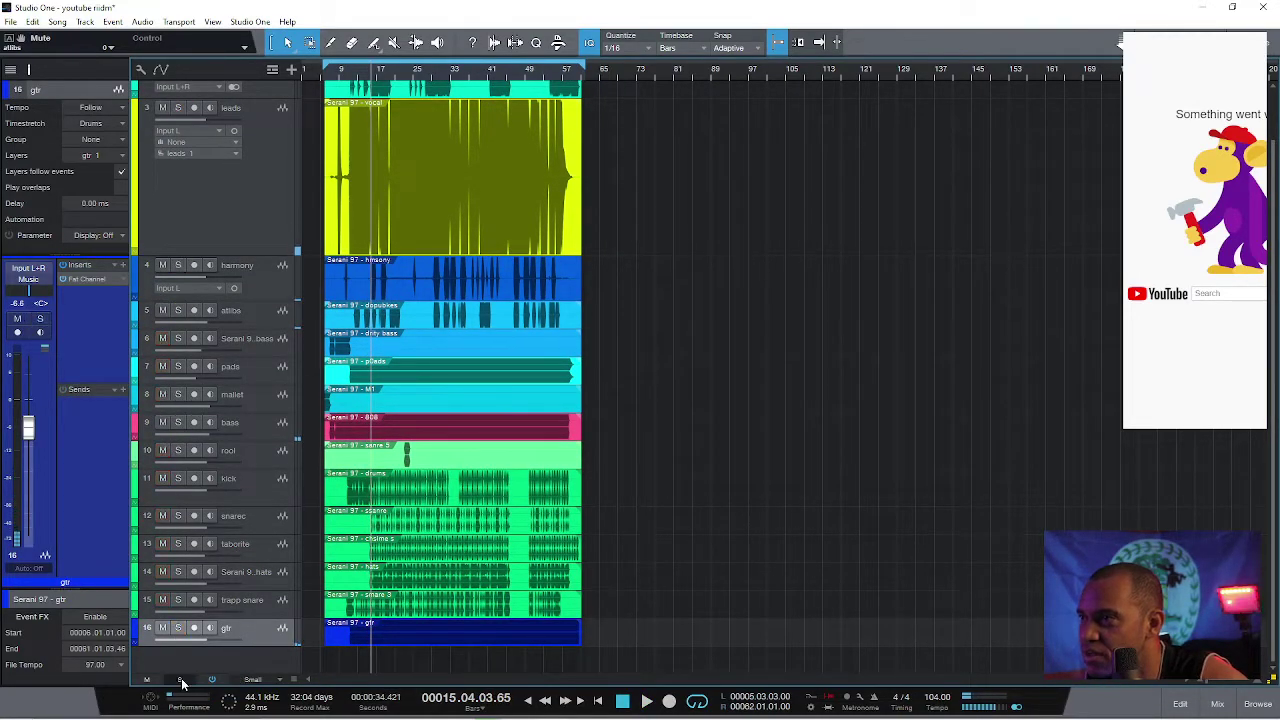
{"action": "left_click", "coordinate": [179, 628]}
{"action": "left_click", "coordinate": [124, 391]}
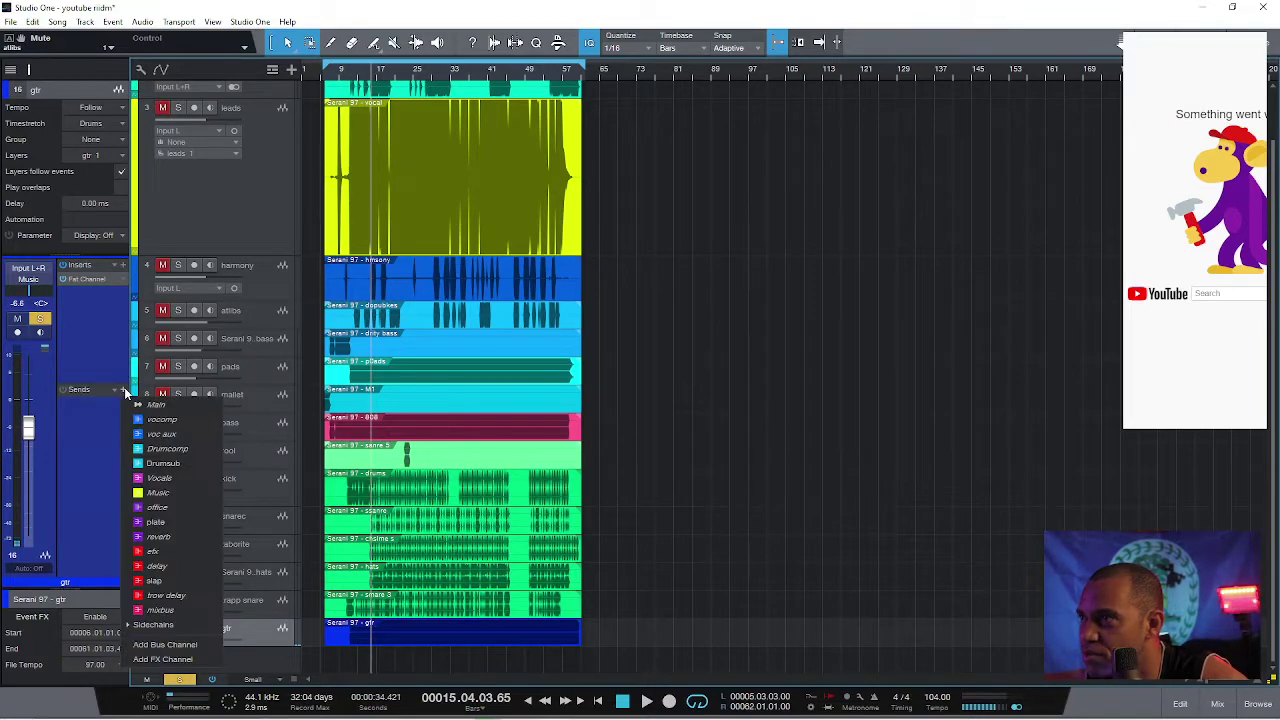
{"action": "left_click", "coordinate": [174, 522]}
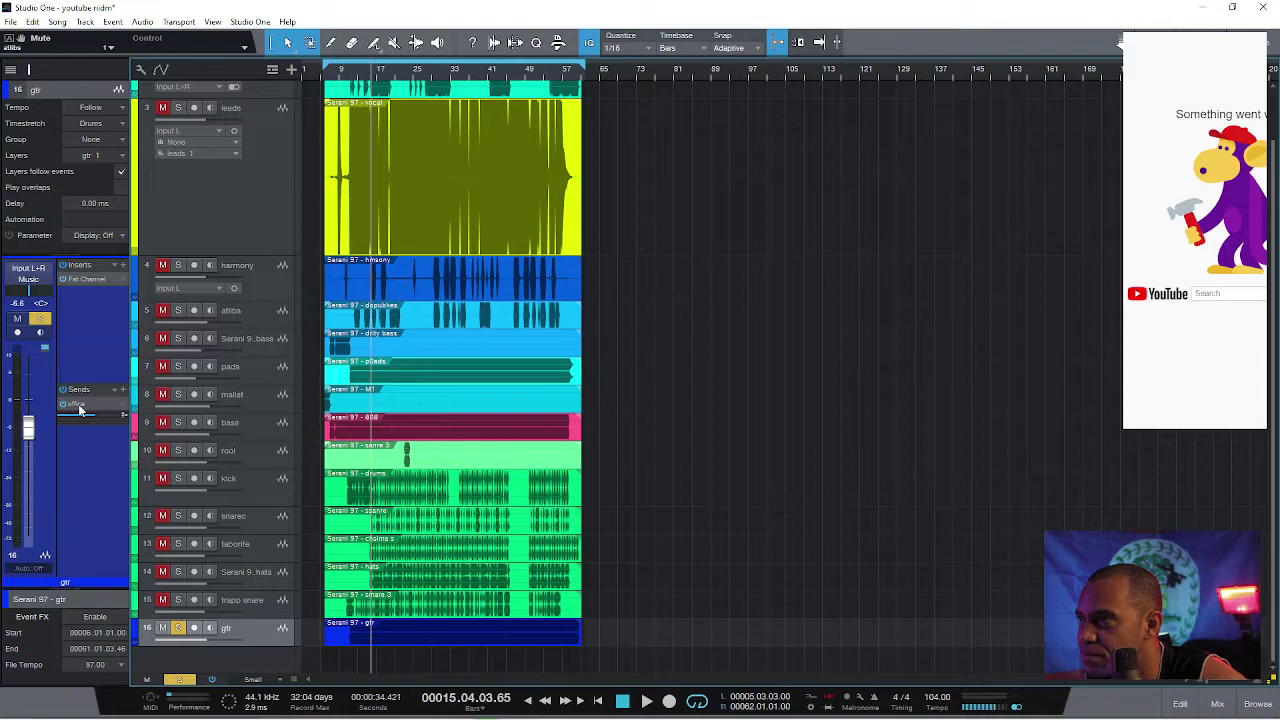
Step: Open the office channel's Room Reverb, play from about bar 22, and set the gtr send level to -4.8 dB
{"action": "double_click", "coordinate": [78, 404]}
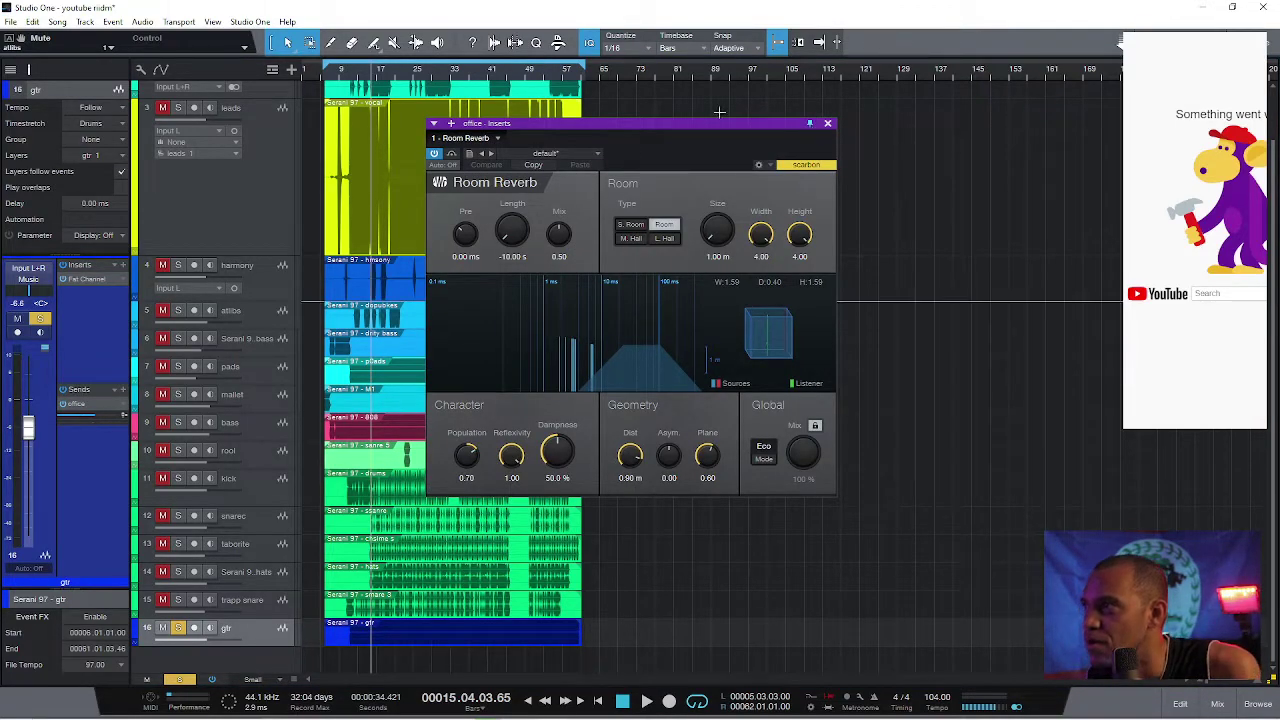
{"action": "left_click", "coordinate": [400, 74]}
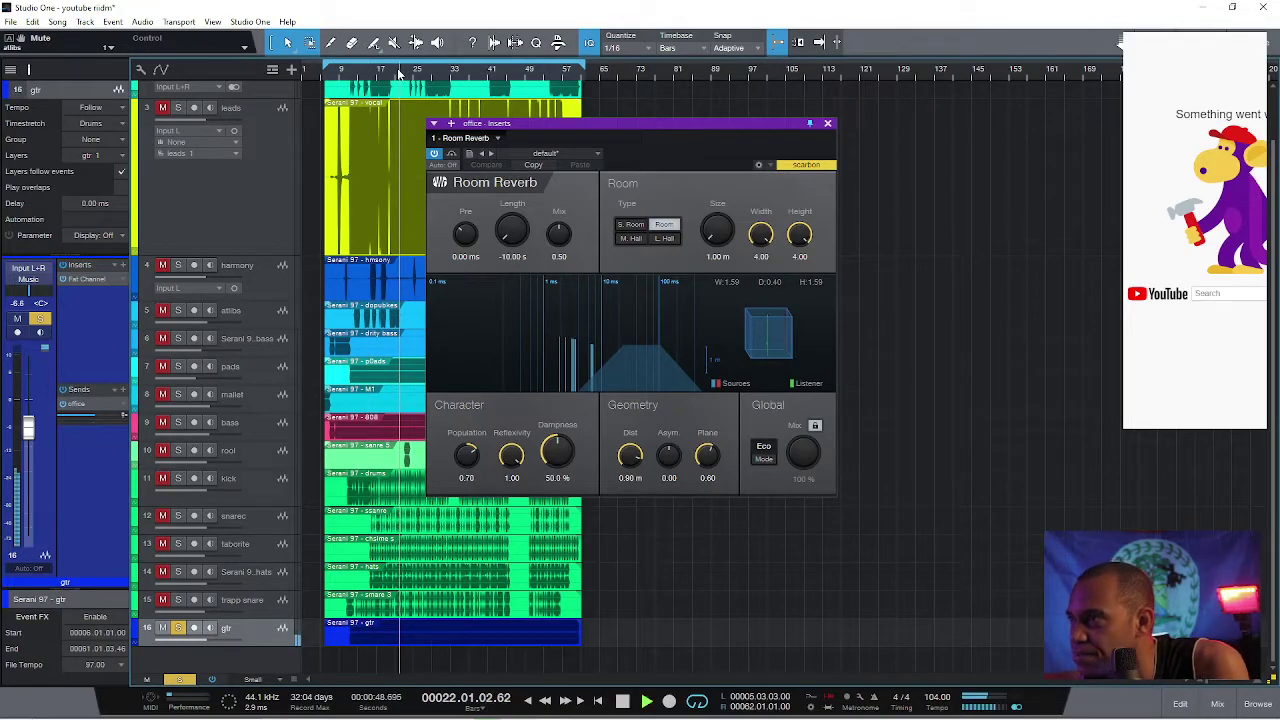
{"action": "mouse_move", "coordinate": [90, 415]}
{"action": "left_mouse_down"}
{"action": "mouse_move", "coordinate": [125, 414]}
{"action": "mouse_move", "coordinate": [103, 416]}
{"action": "left_mouse_up"}
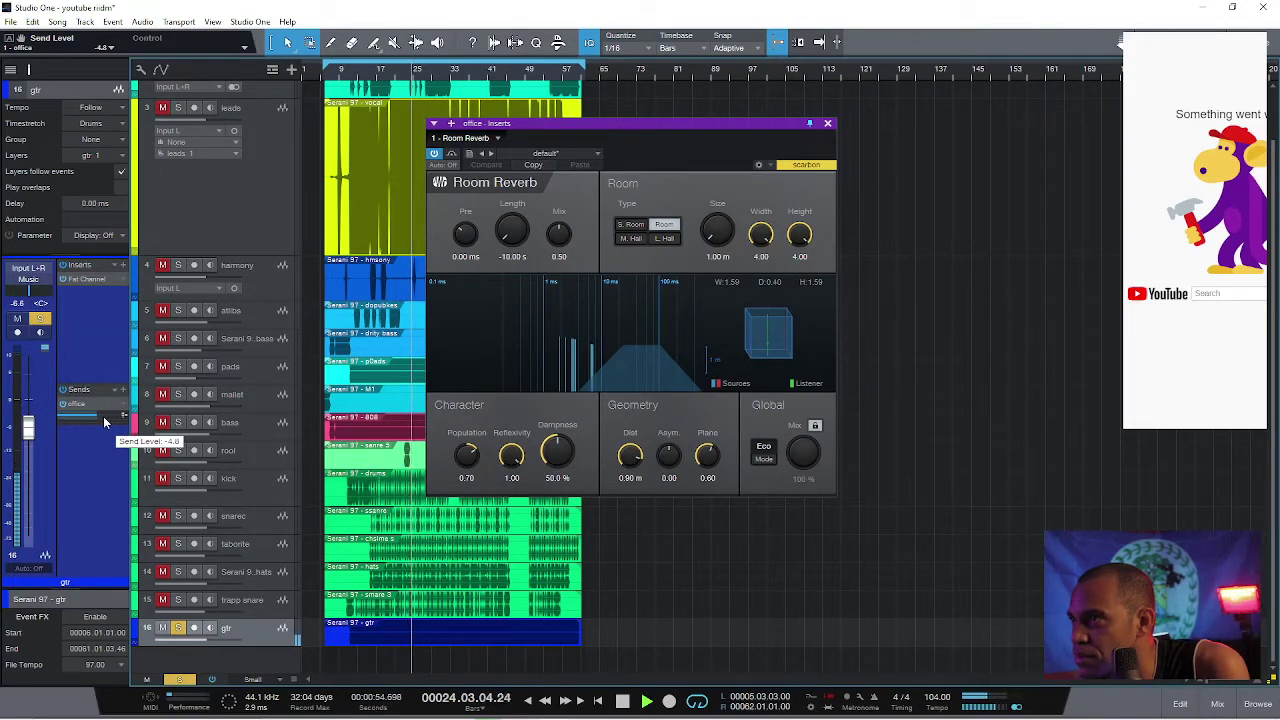
Step: Bring the leads, bass, harmony and pads tracks back into playback alongside the guitar
{"action": "left_click", "coordinate": [178, 107]}
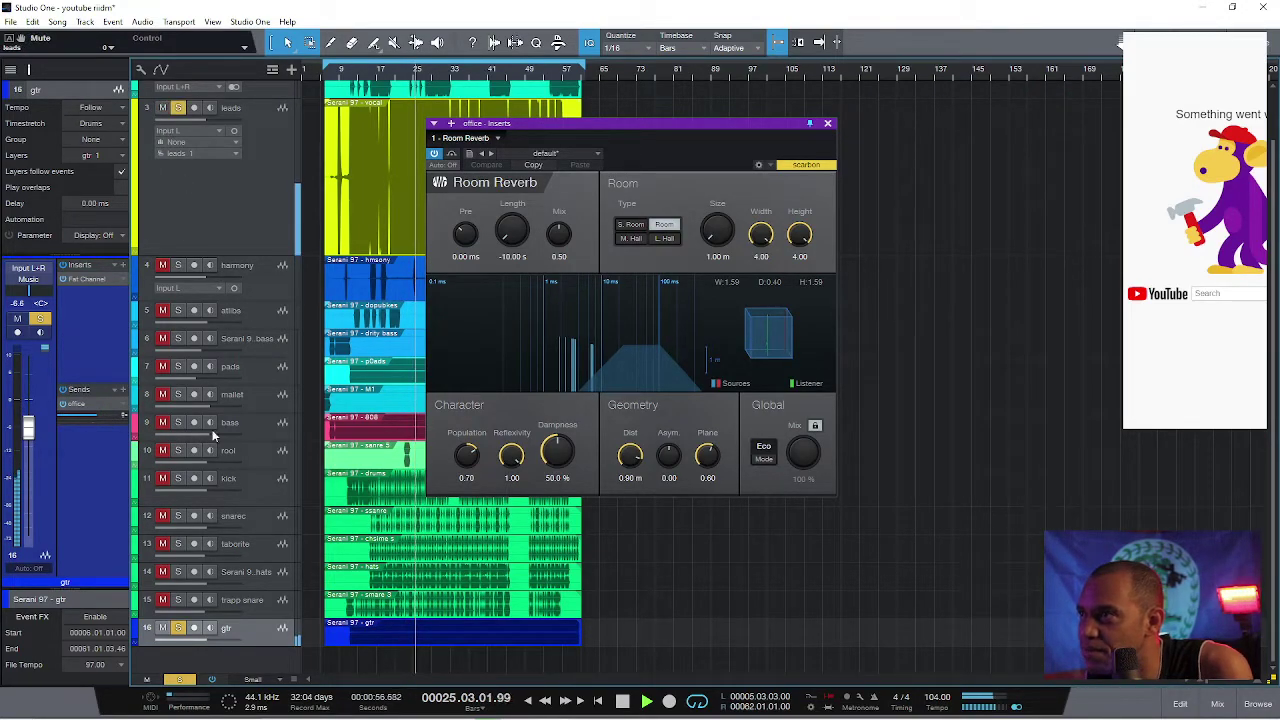
{"action": "left_click", "coordinate": [178, 422]}
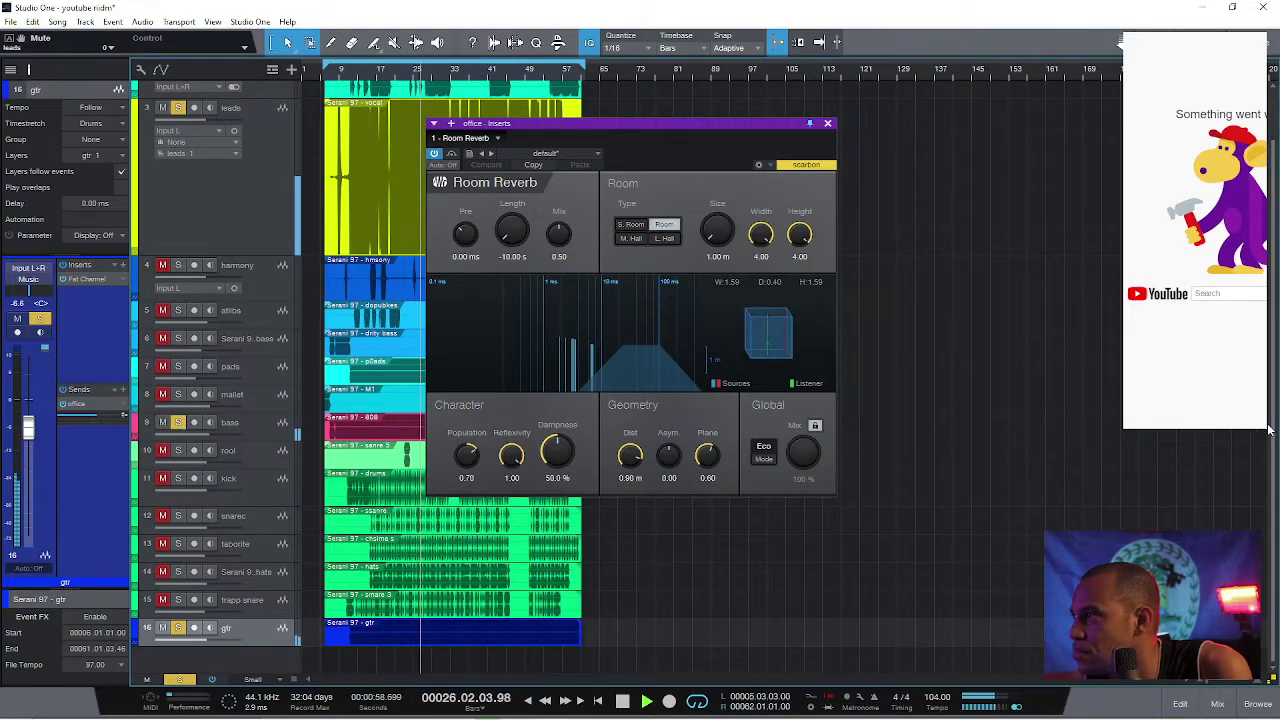
{"action": "left_click_drag", "start_coordinate": [1273, 425], "coordinate": [1273, 303]}
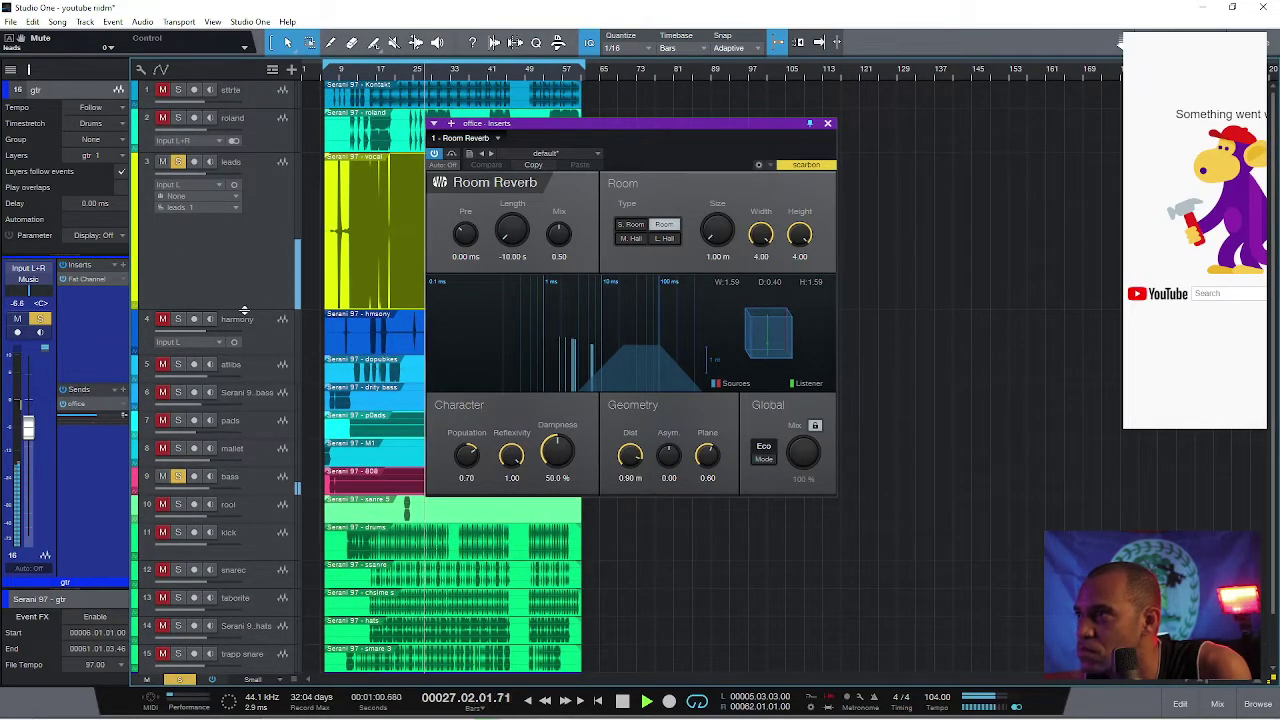
{"action": "left_click", "coordinate": [166, 421]}
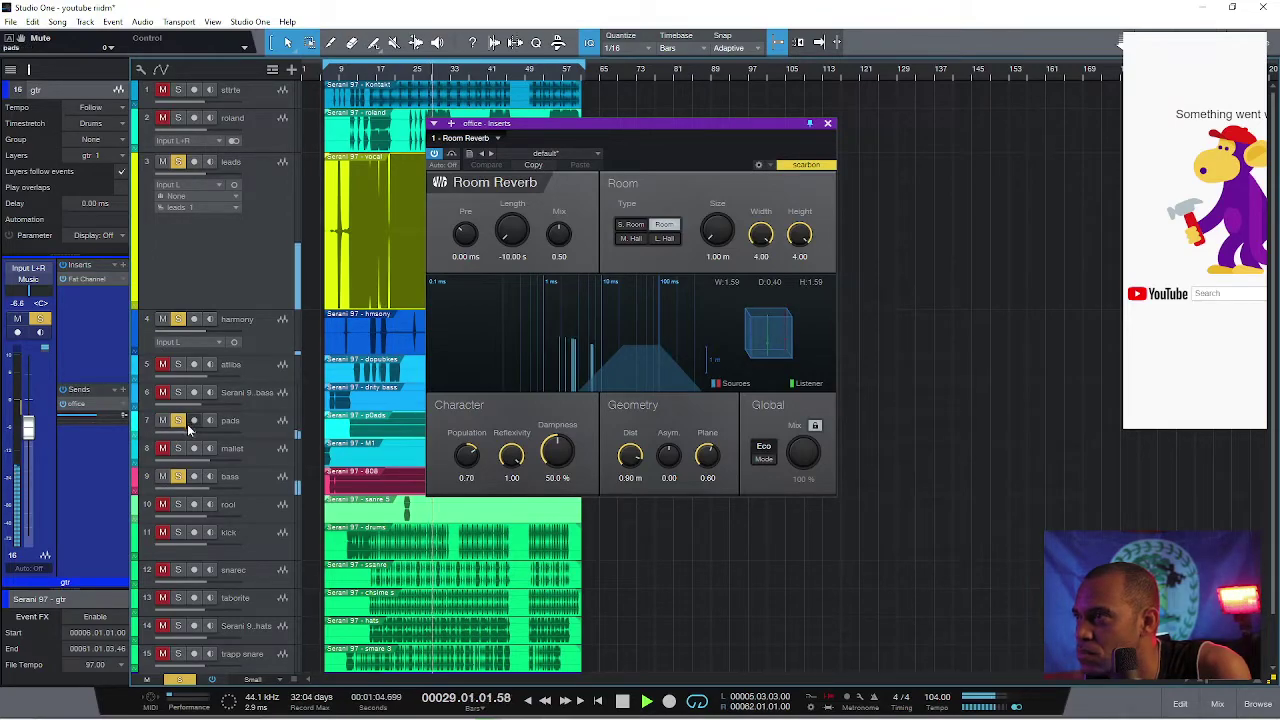
Step: Set the pads track's volume to -13.6 dB while playing it with the guitar, bass and vocals
{"action": "left_click", "coordinate": [257, 427]}
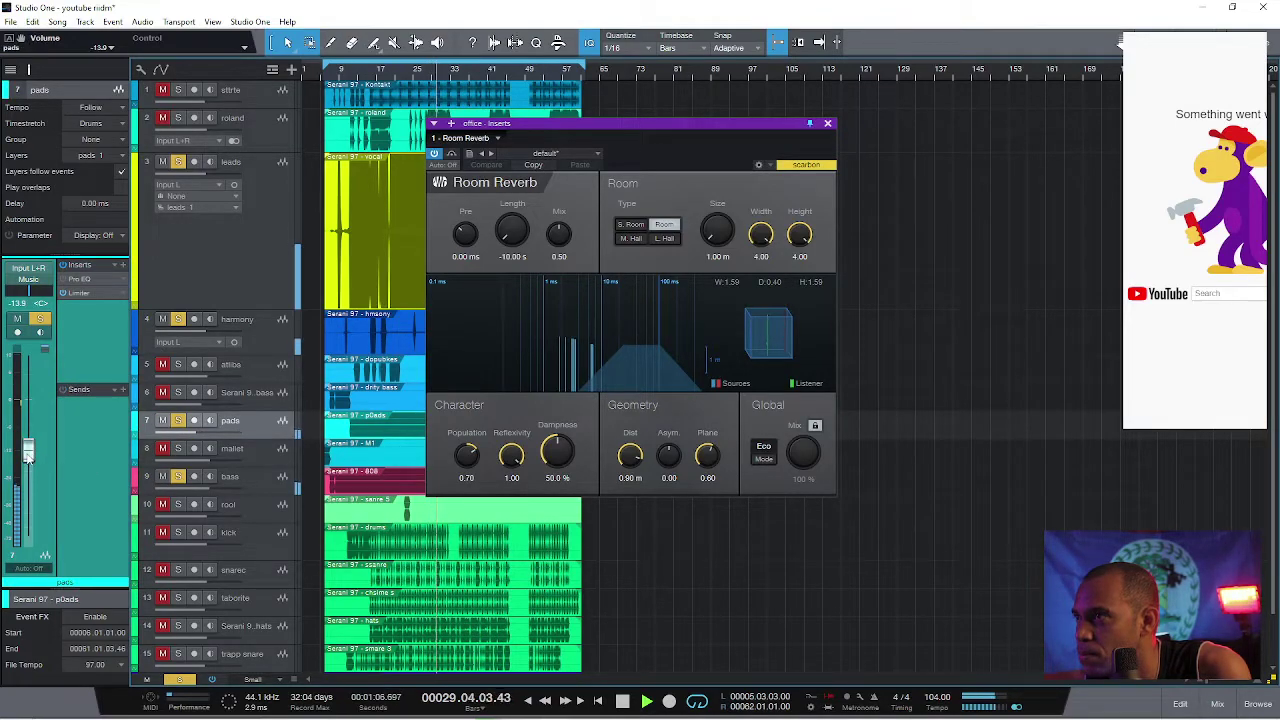
{"action": "left_click_drag", "start_coordinate": [28, 455], "coordinate": [28, 453]}
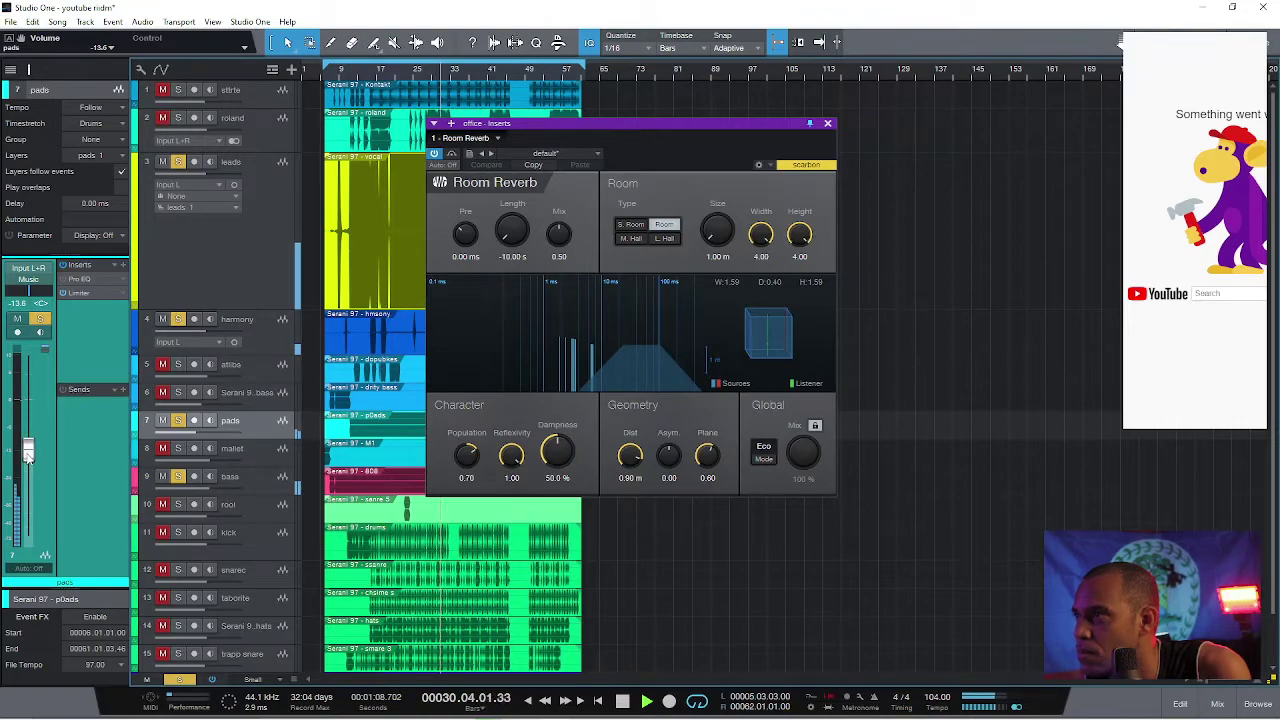
{"action": "key", "text": "space"}
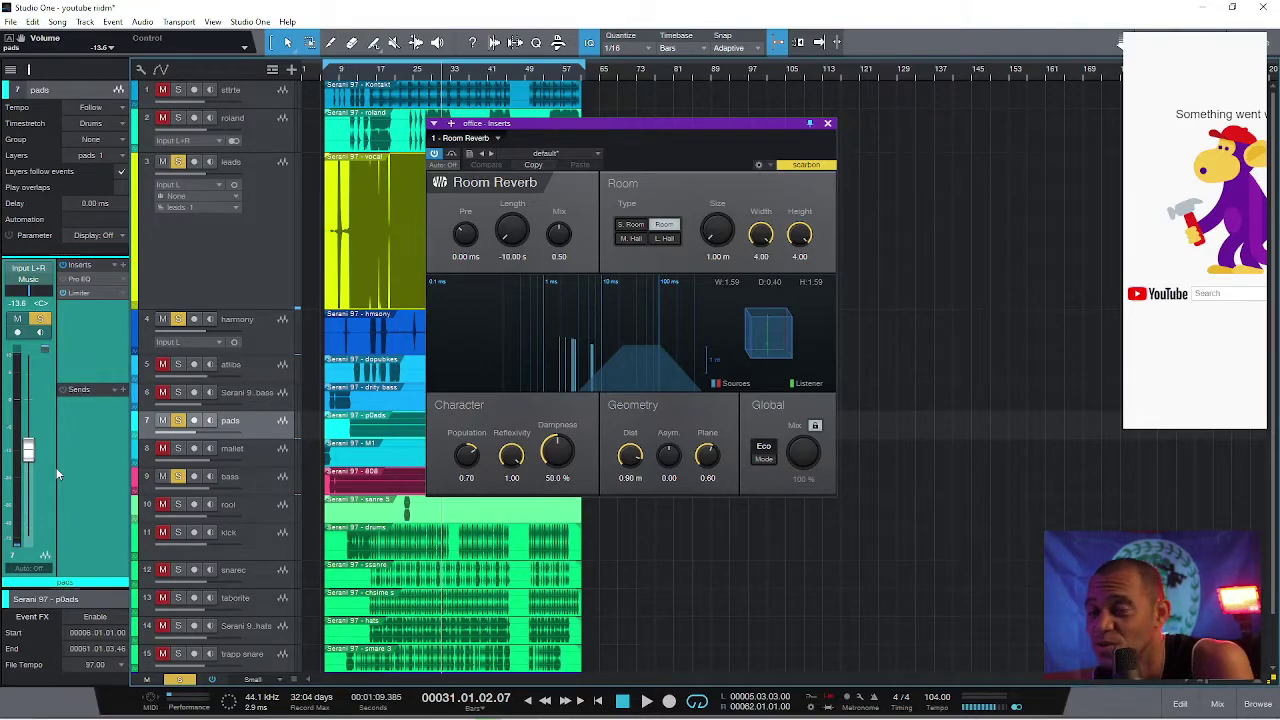
{"action": "key", "text": "space"}
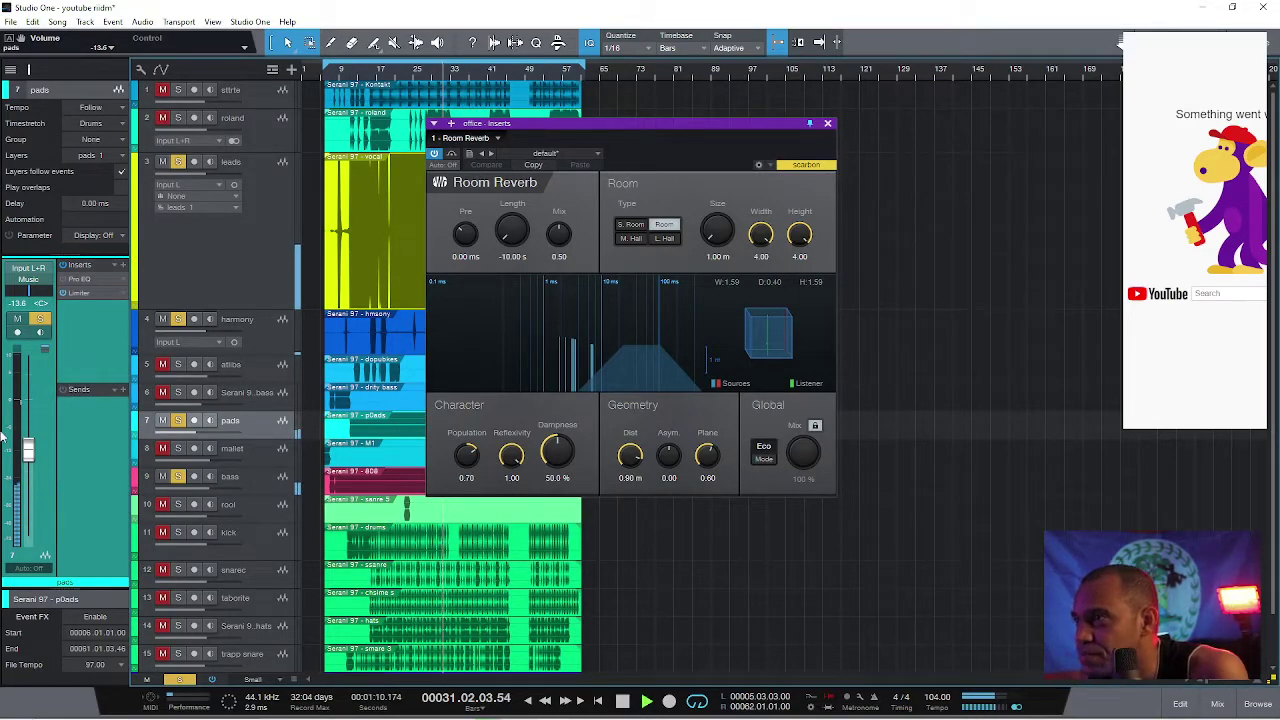
Step: Bring the kick, snare, taborite and rool tracks back into playback with the pads, bass and vocals
{"action": "right_click", "coordinate": [162, 449]}
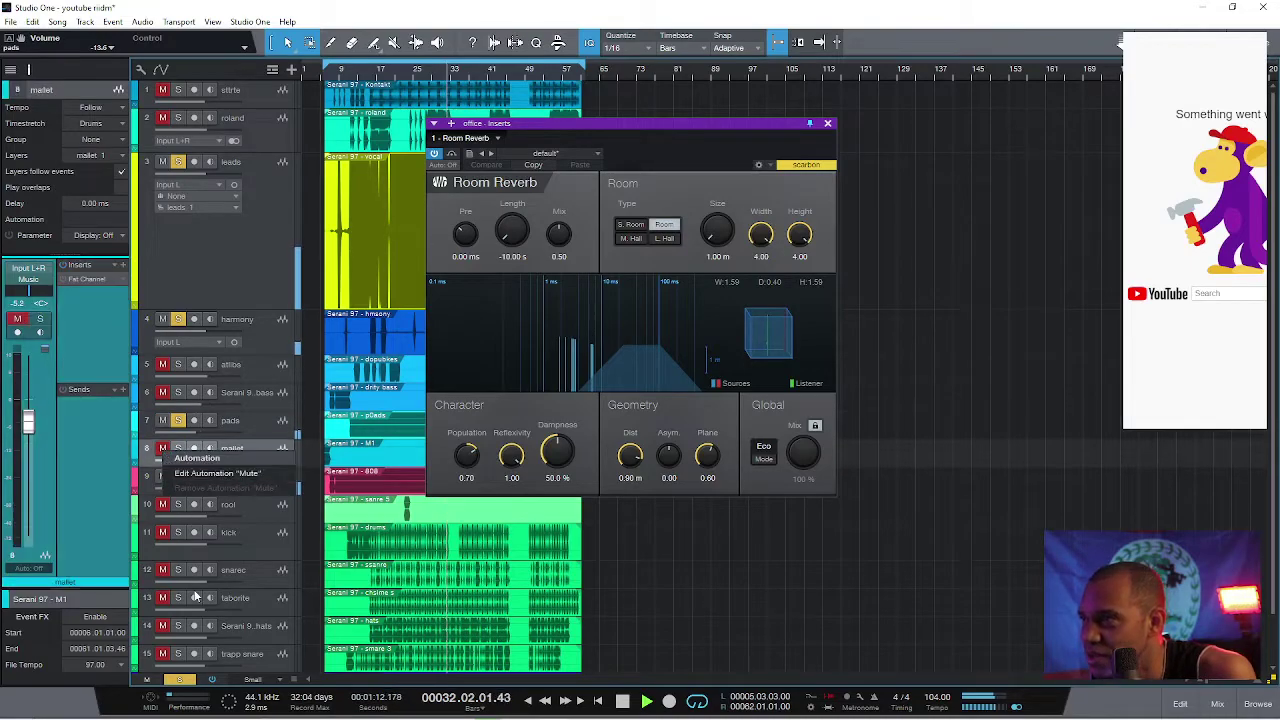
{"action": "left_click", "coordinate": [164, 532]}
{"action": "left_click", "coordinate": [163, 570]}
{"action": "left_click", "coordinate": [162, 598]}
{"action": "left_click", "coordinate": [156, 506]}
{"action": "left_click", "coordinate": [159, 506]}
{"action": "right_click", "coordinate": [245, 532]}
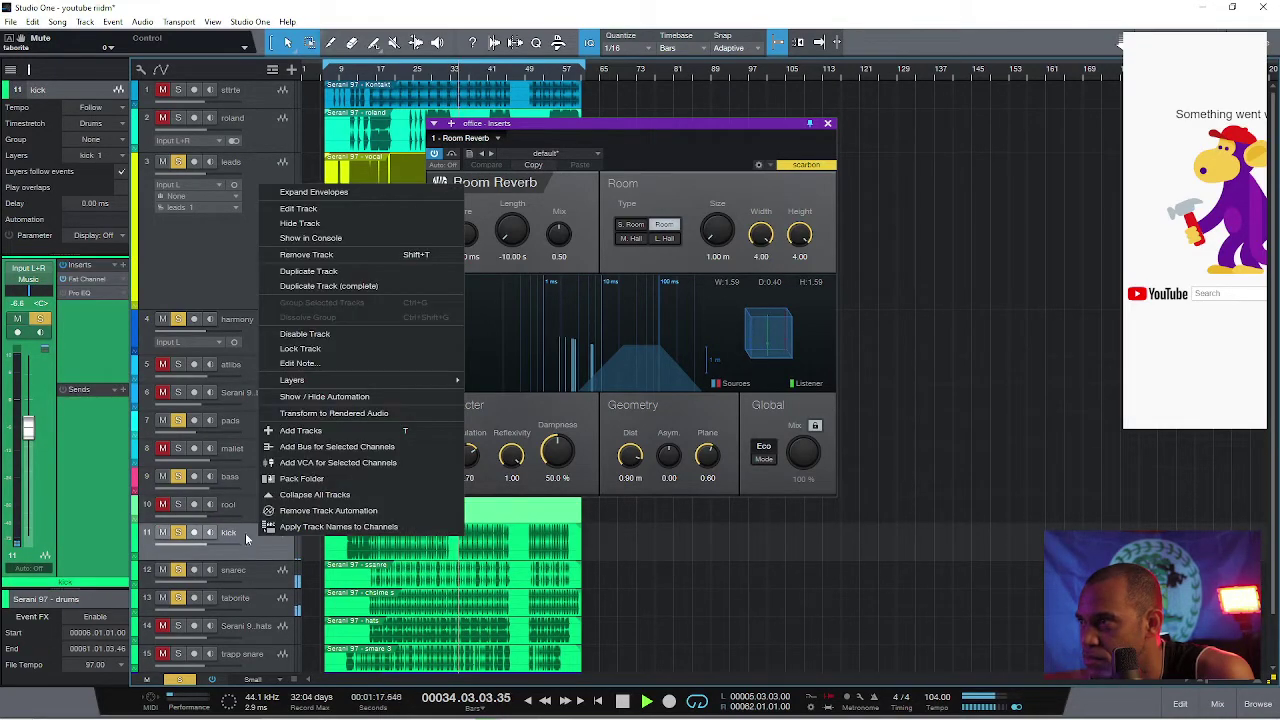
{"action": "left_click", "coordinate": [172, 510]}
Step: Bring the trap snare, hats, mallet, Serani bass and ad-libs tracks back into playback, and close the Room Reverb
{"action": "left_click", "coordinate": [163, 655]}
{"action": "left_click", "coordinate": [163, 626]}
{"action": "left_click", "coordinate": [163, 449]}
{"action": "left_click", "coordinate": [162, 393]}
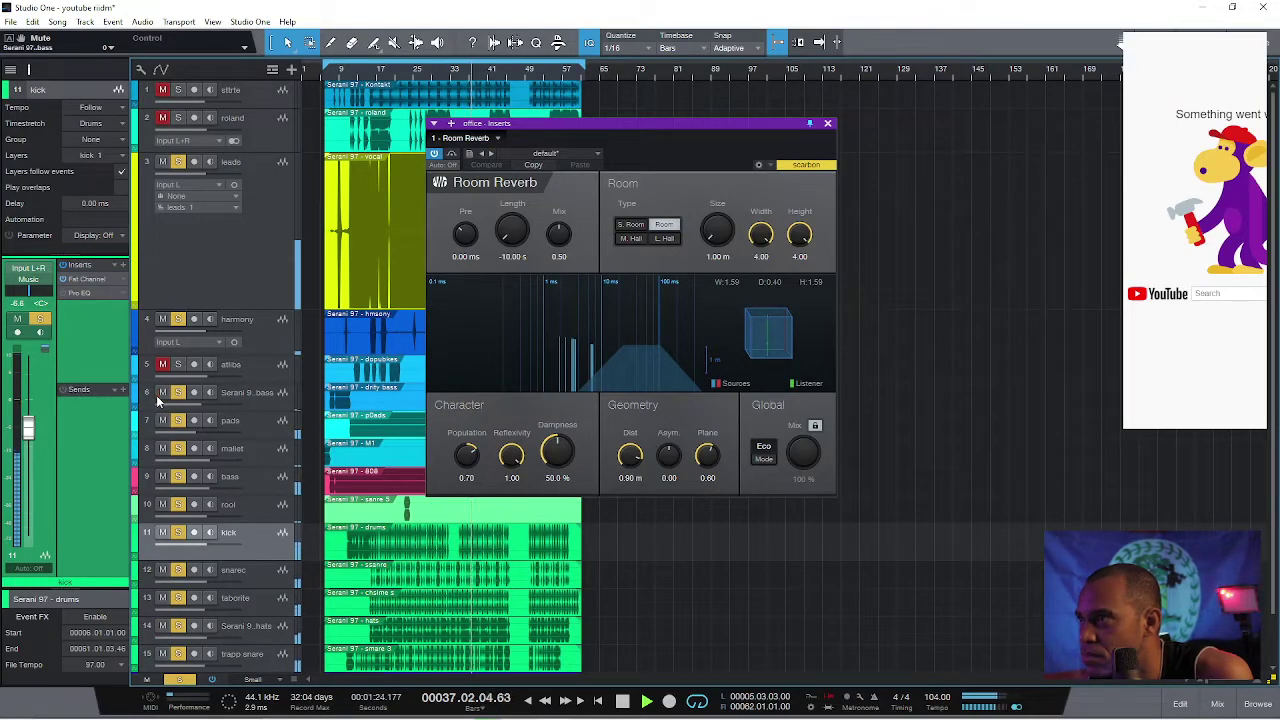
{"action": "left_click", "coordinate": [163, 364]}
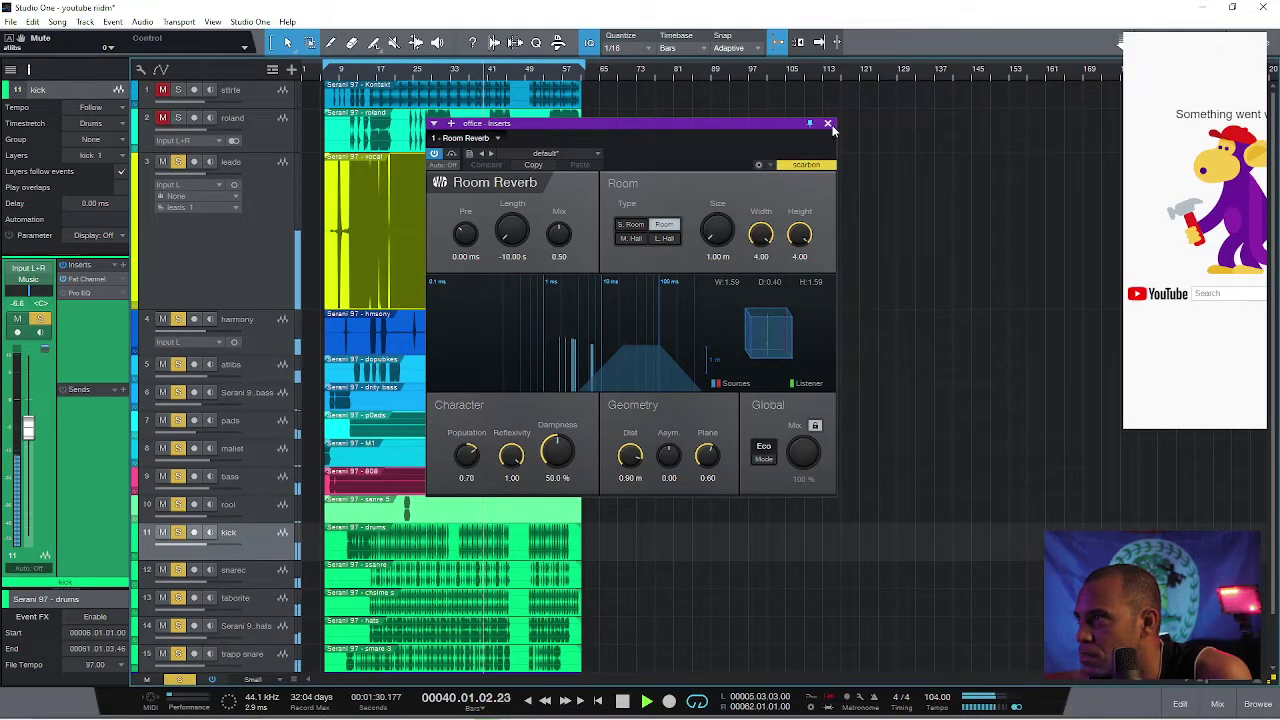
{"action": "left_click", "coordinate": [828, 124]}
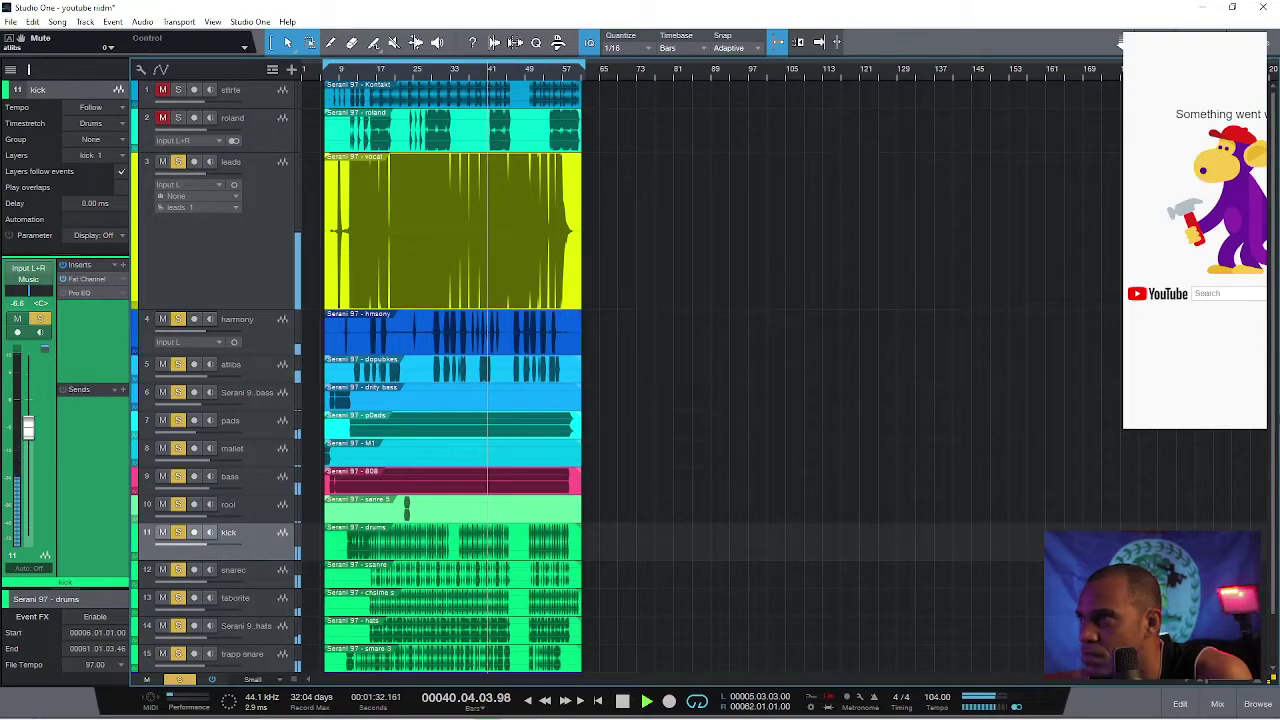
Step: Unmute the roland track and the first track so that they join the full mix
{"action": "scroll", "coordinate": [450, 370], "scroll_direction": "down", "scroll_amount": 2}
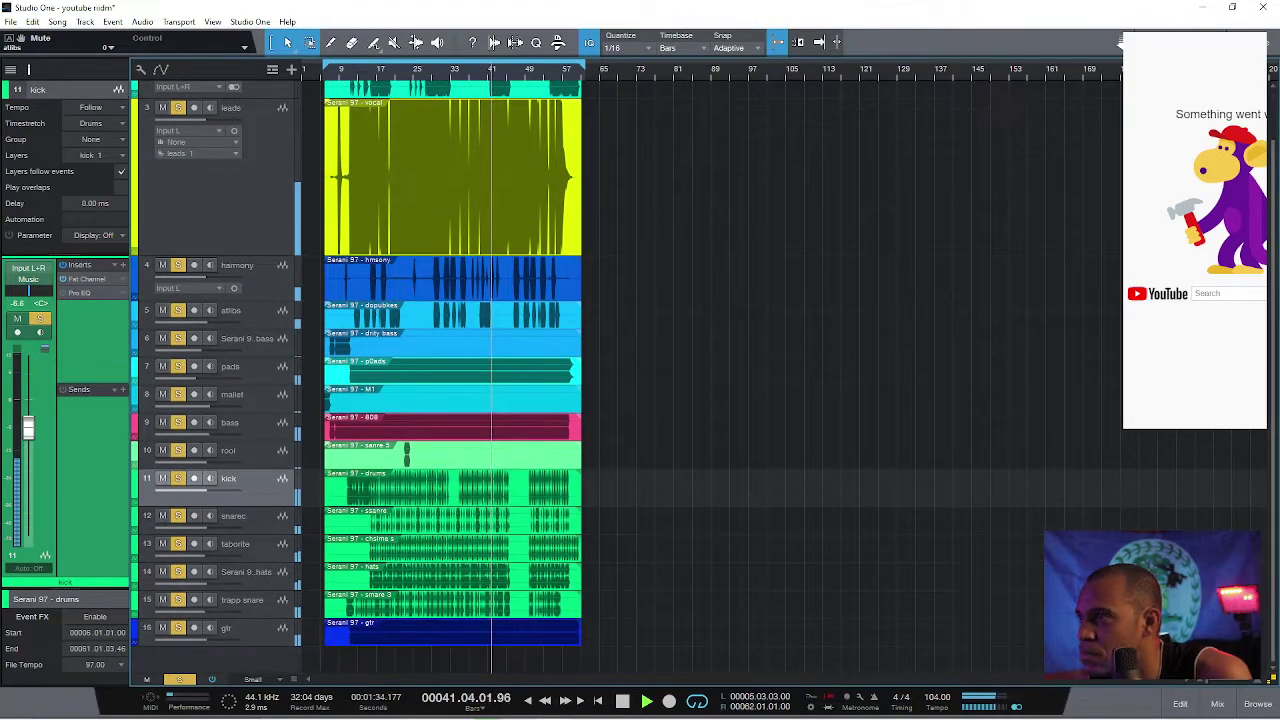
{"action": "left_click", "coordinate": [262, 634]}
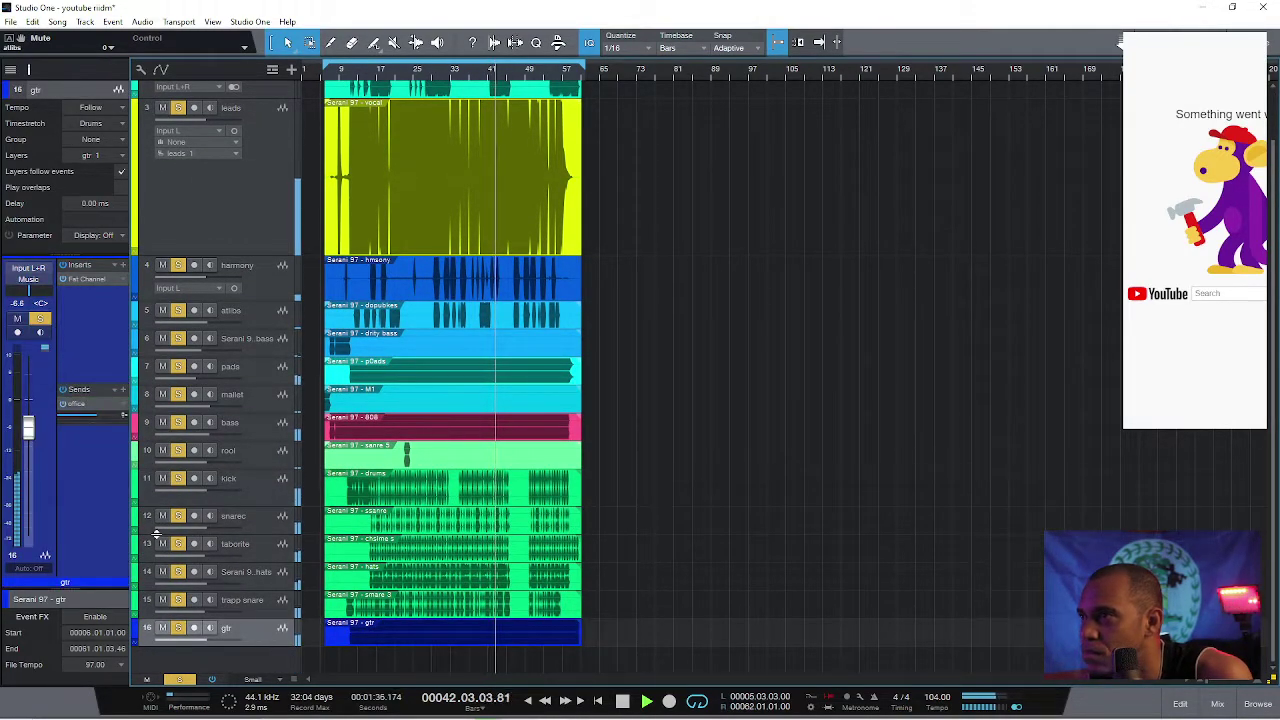
{"action": "scroll", "coordinate": [1095, 344], "scroll_direction": "up", "scroll_amount": 2}
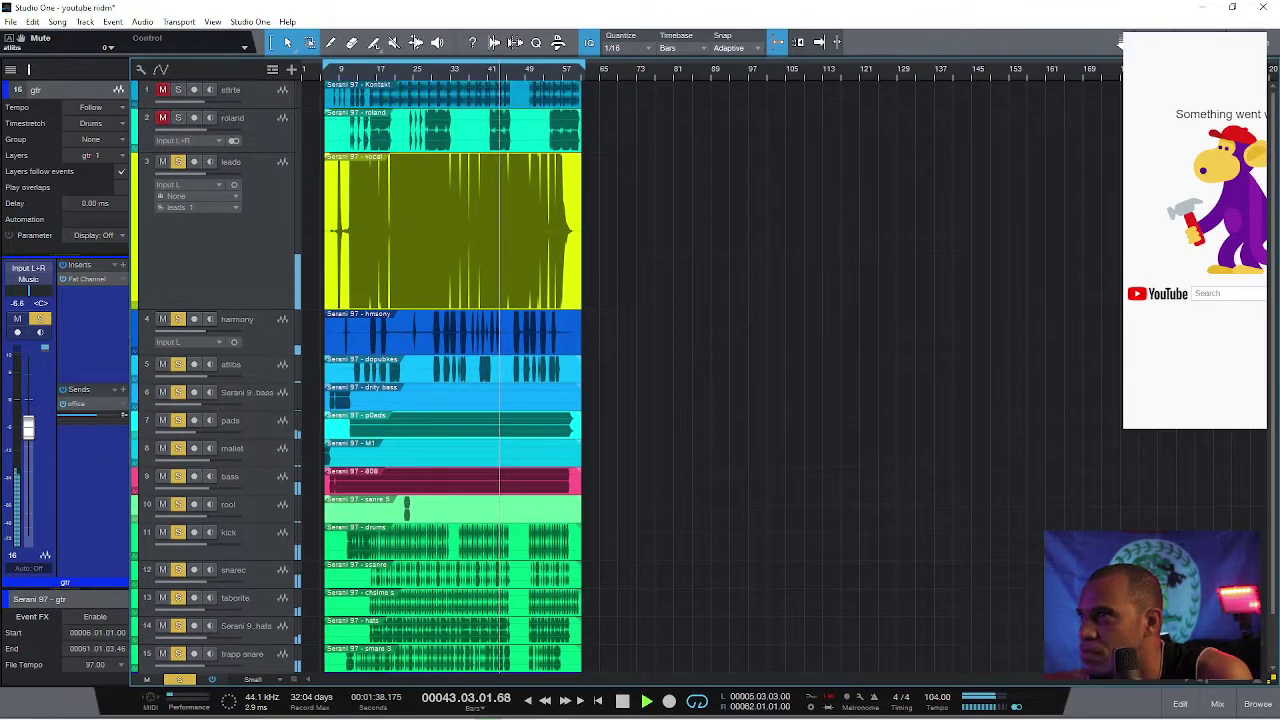
{"action": "left_click", "coordinate": [162, 117]}
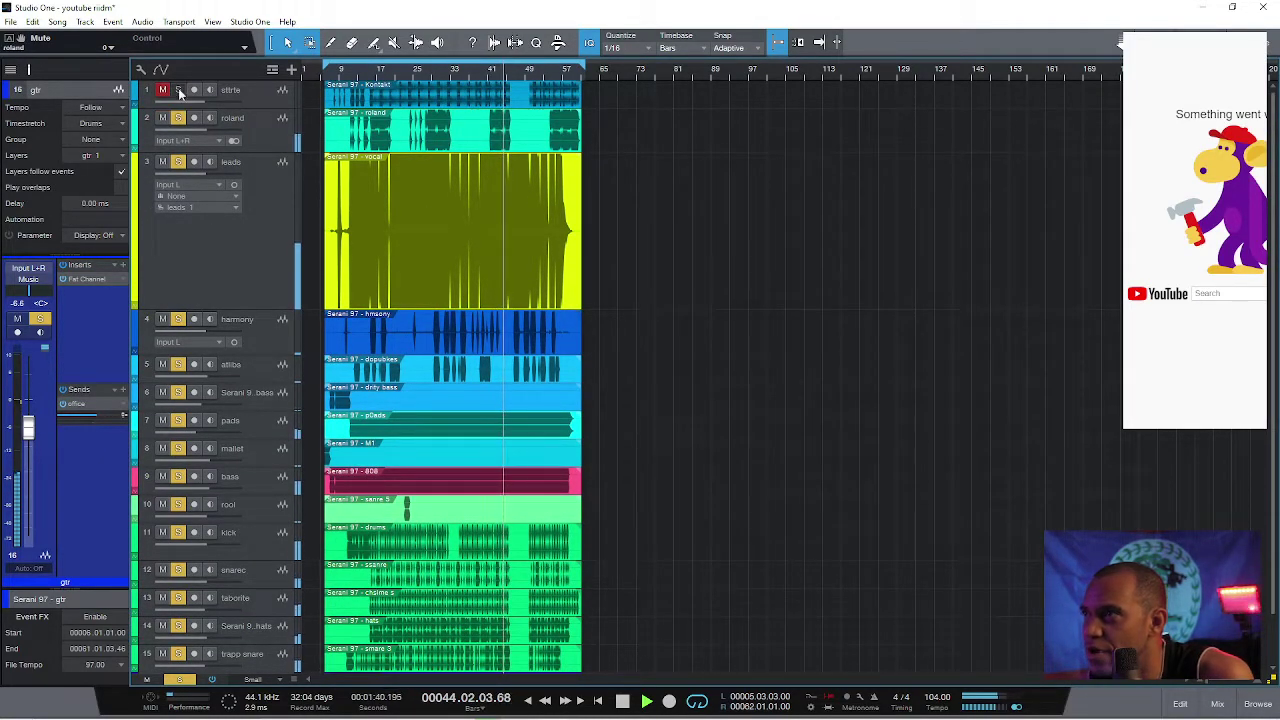
{"action": "left_click", "coordinate": [162, 90]}
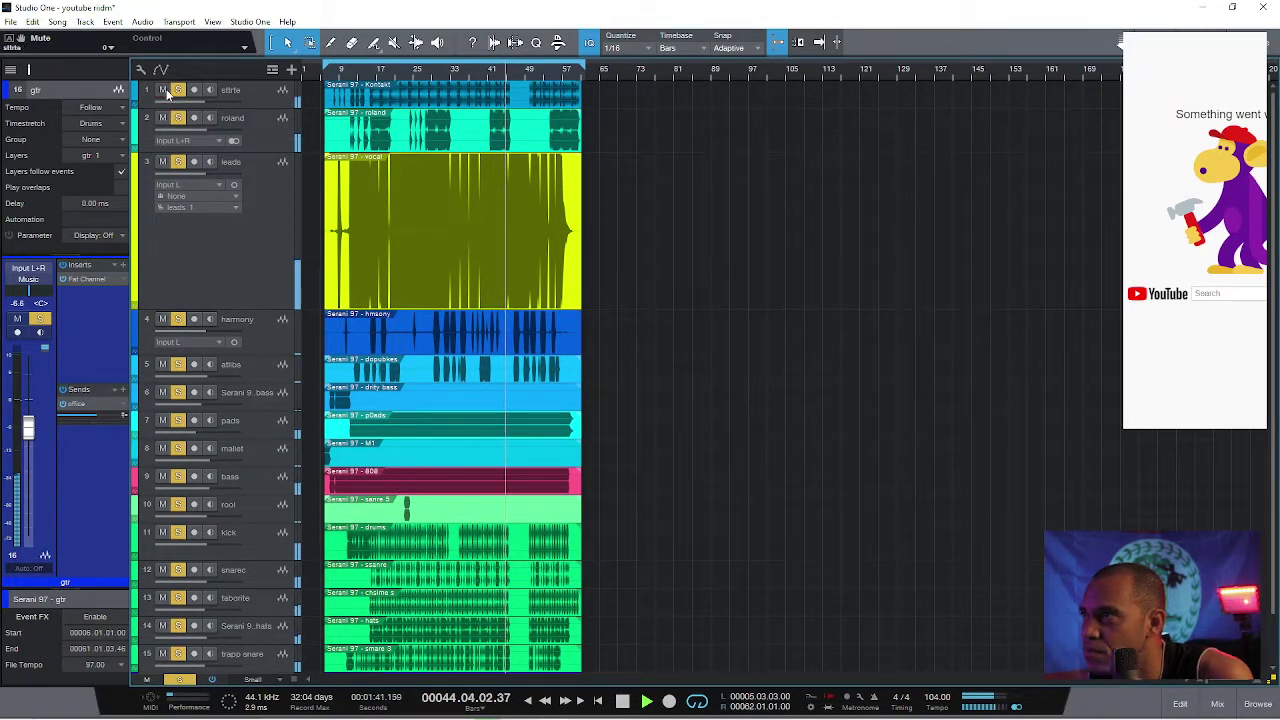
Step: Select the roland track, clear all solos, and play the full mix from about bar 16
{"action": "left_click", "coordinate": [260, 125]}
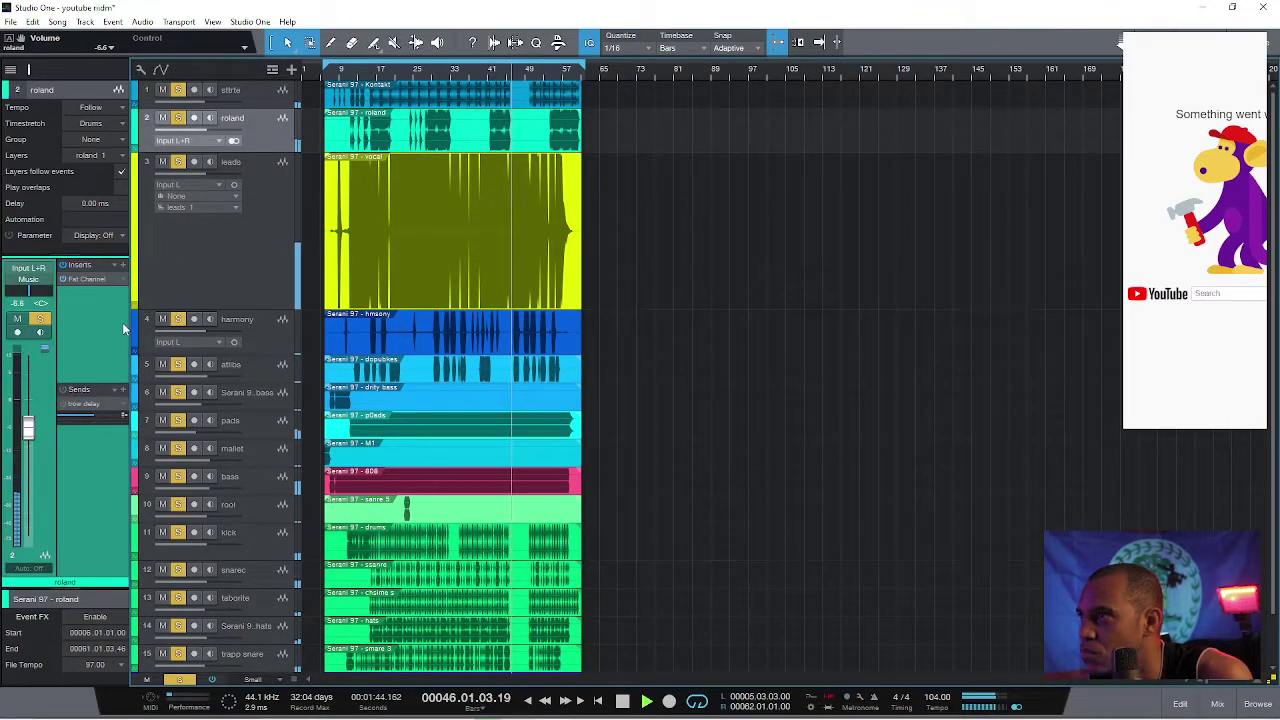
{"action": "key", "text": "space"}
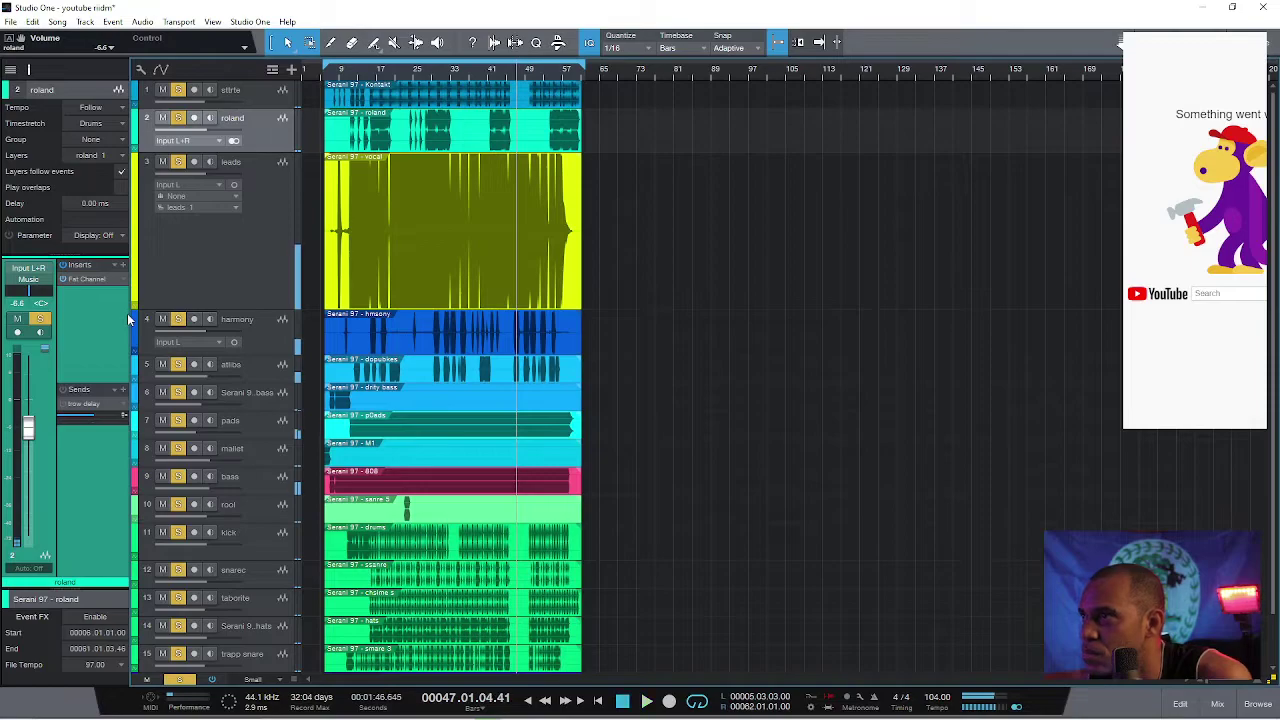
{"action": "left_click", "coordinate": [180, 680]}
{"action": "left_click", "coordinate": [375, 72]}
{"action": "key", "text": "space"}
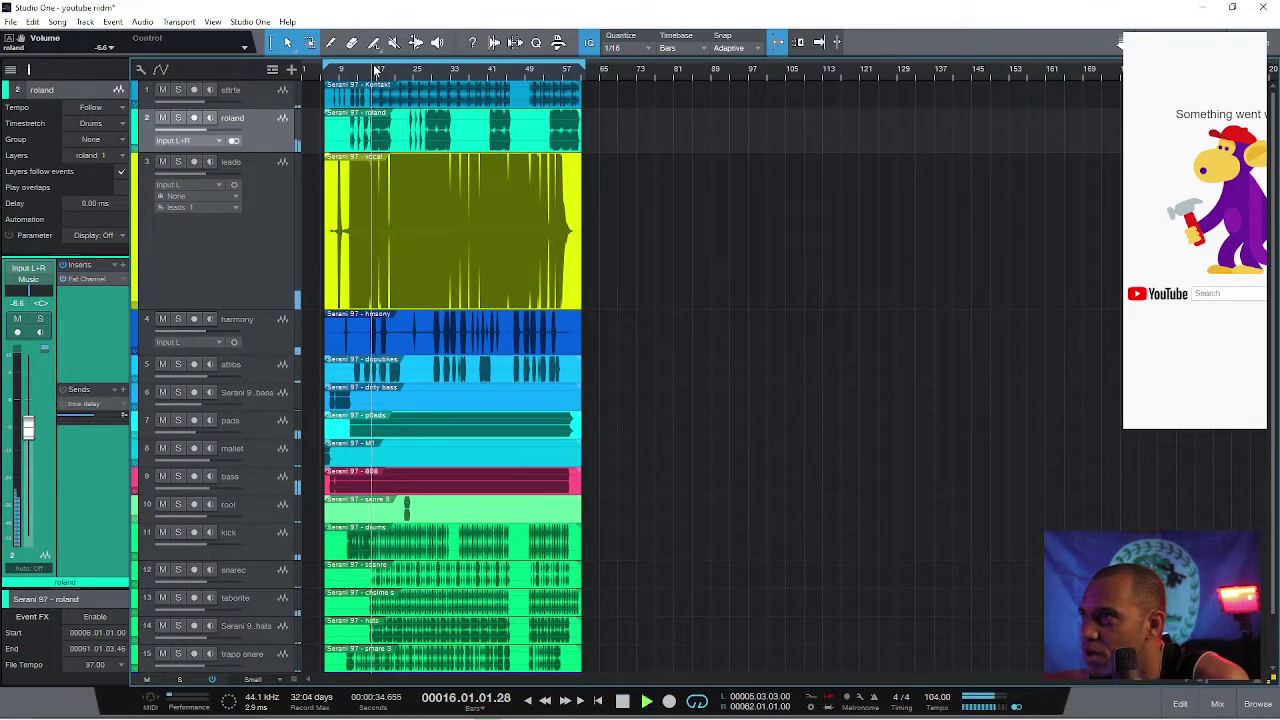
Step: Open the trow delay channel's Analog Delay and lower the roland track's delay send to -40.7 dB
{"action": "left_click", "coordinate": [83, 404]}
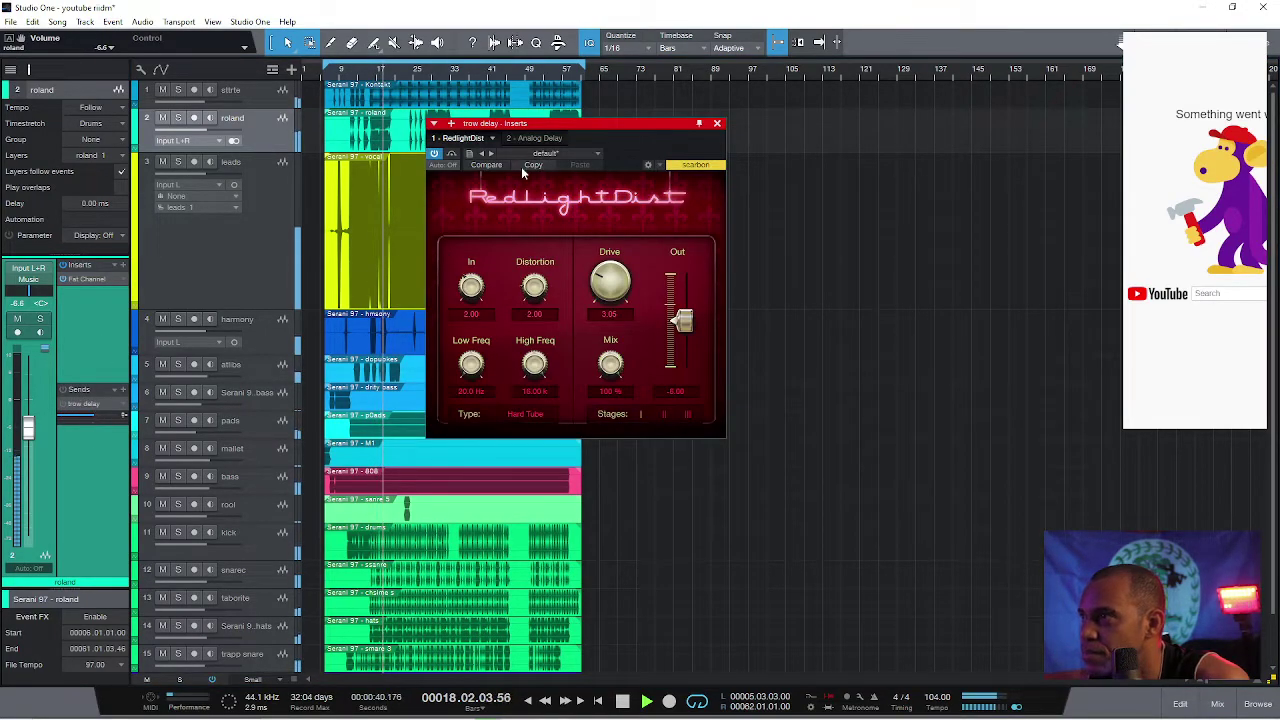
{"action": "left_click", "coordinate": [528, 139]}
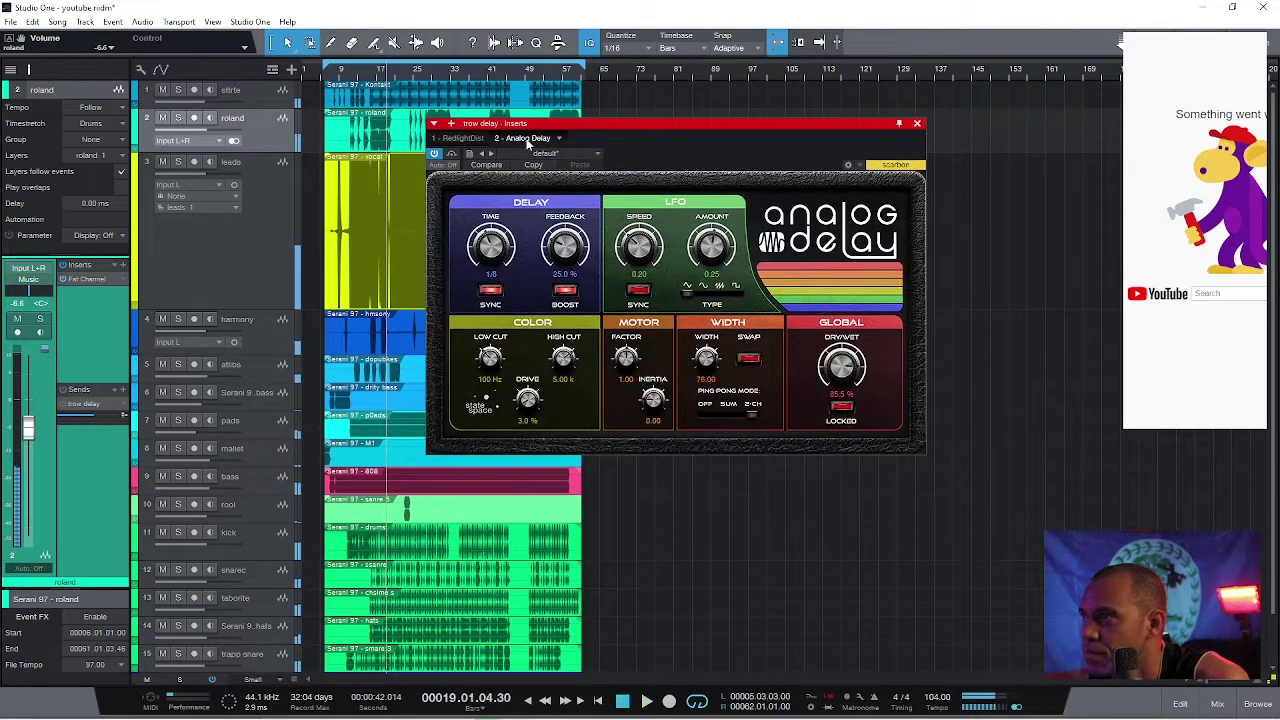
{"action": "left_click_drag", "start_coordinate": [856, 129], "coordinate": [987, 106]}
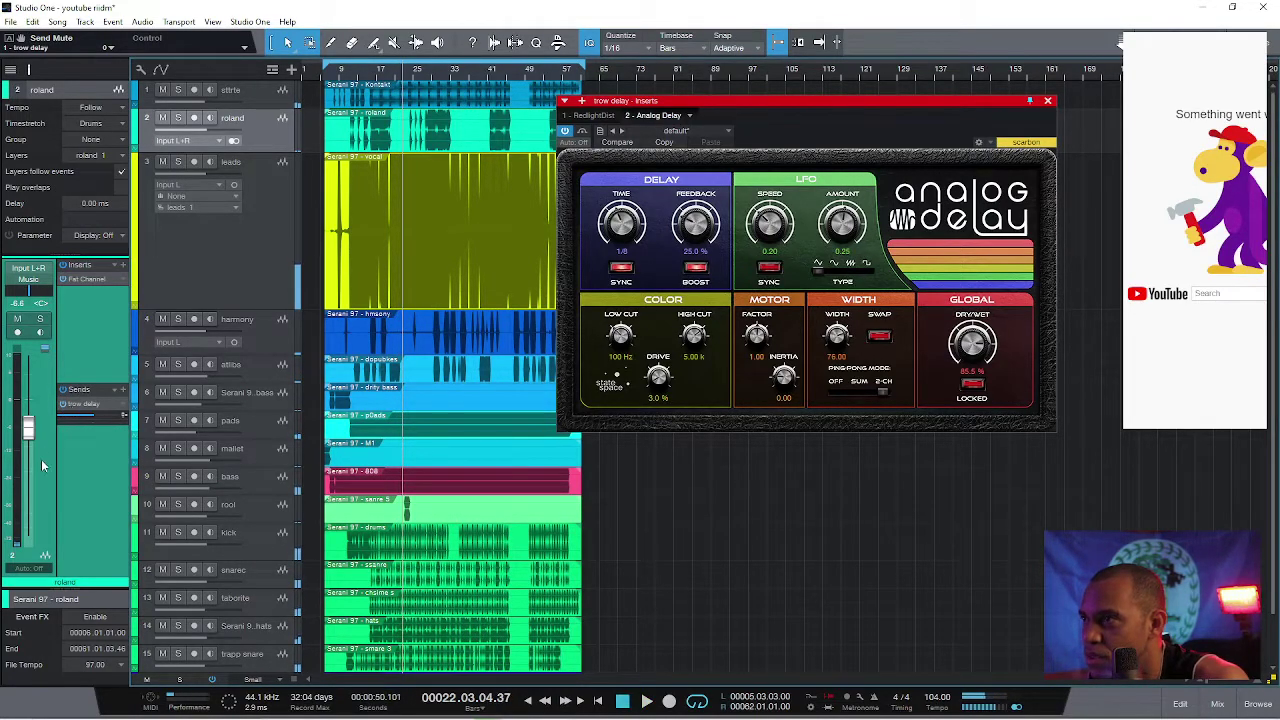
{"action": "left_click_drag", "start_coordinate": [84, 415], "coordinate": [59, 424]}
Step: Set the roland track's automation mode to Latch for its trow delay send level
{"action": "left_click", "coordinate": [382, 73]}
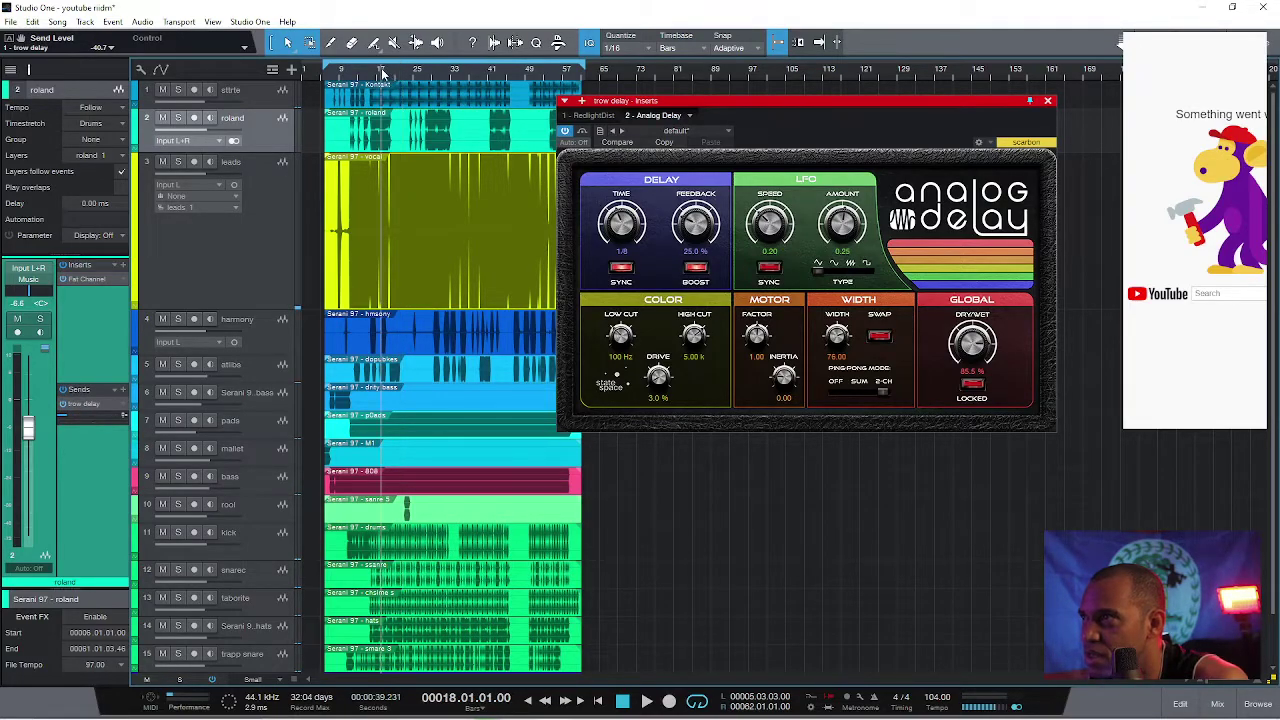
{"action": "left_click", "coordinate": [406, 73]}
{"action": "left_click", "coordinate": [28, 568]}
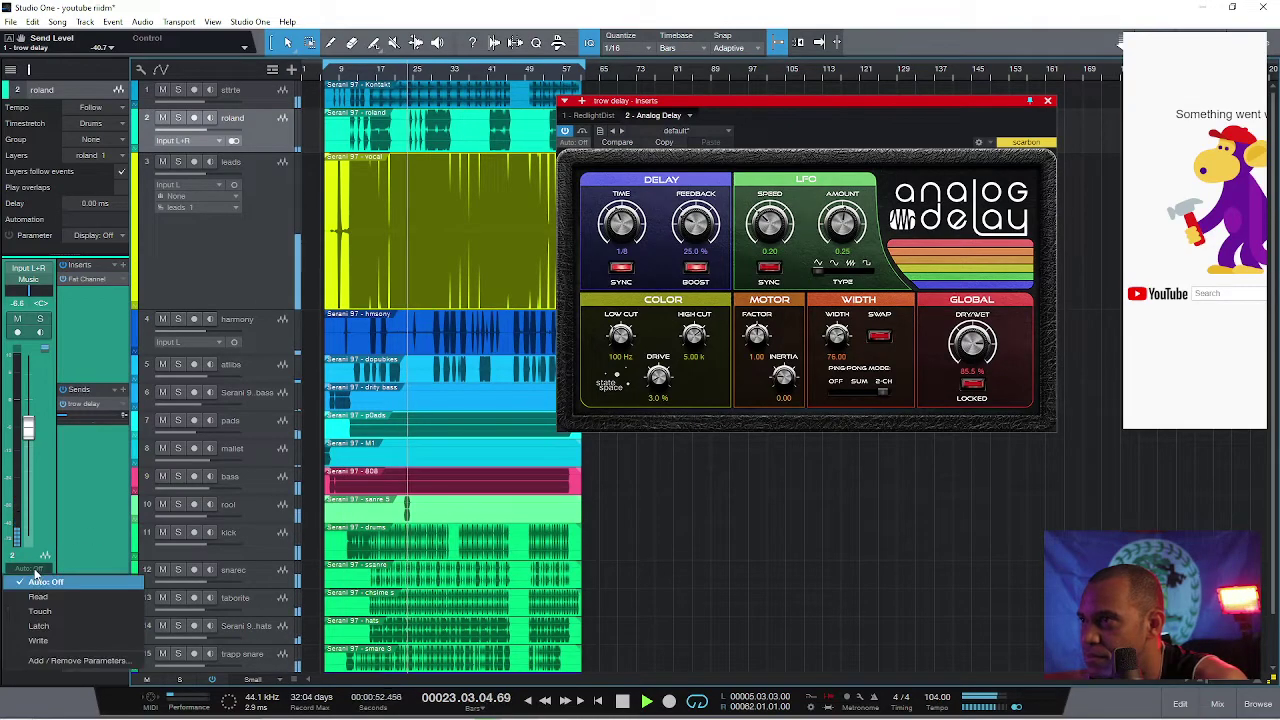
{"action": "left_click", "coordinate": [65, 621]}
{"action": "left_click", "coordinate": [63, 416]}
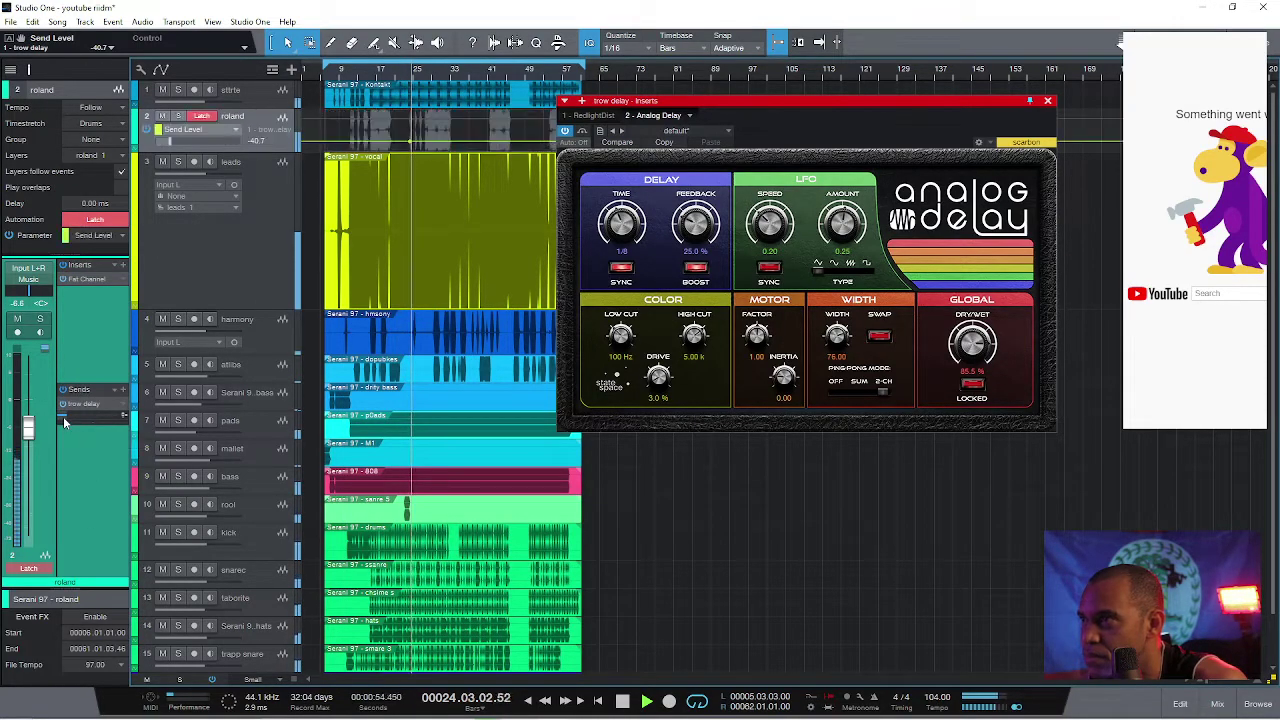
Step: Record send-level moves to trow delay from about bar 23 to 28, and set roland's automation to Read
{"action": "left_click", "coordinate": [405, 73]}
{"action": "left_click_drag", "start_coordinate": [118, 416], "coordinate": [60, 416]}
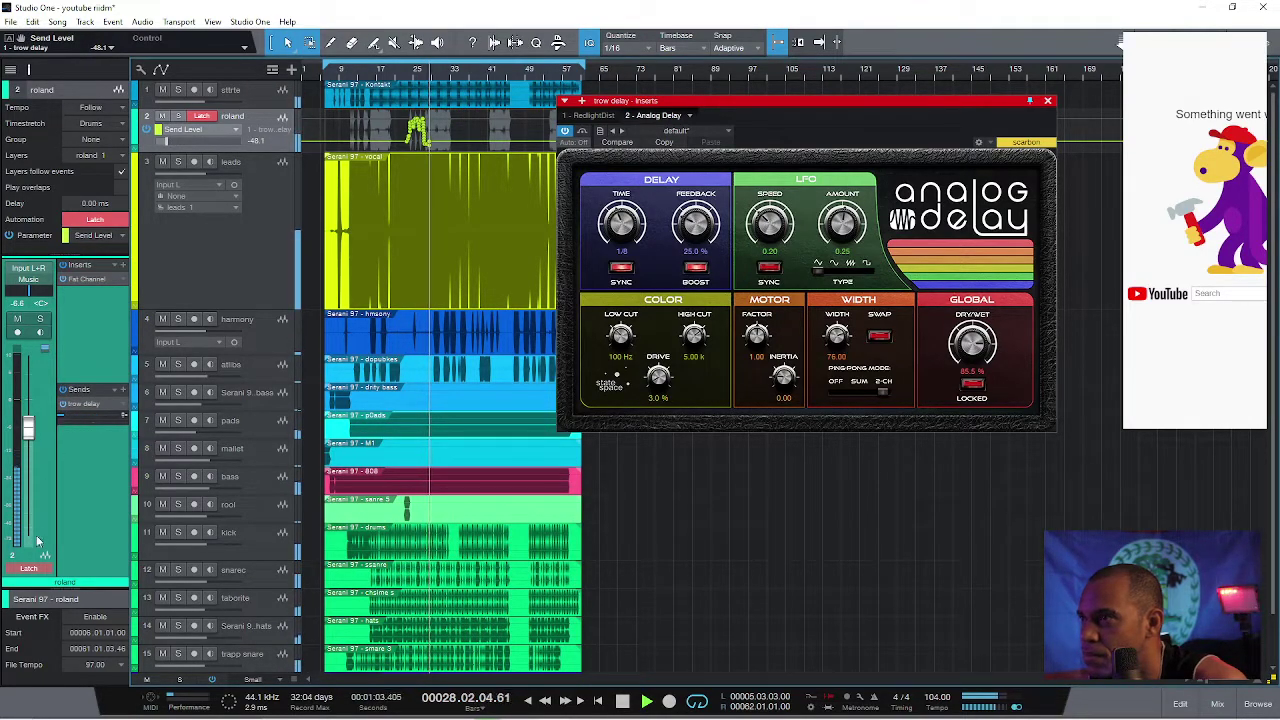
{"action": "left_click", "coordinate": [28, 568]}
{"action": "left_click", "coordinate": [40, 597]}
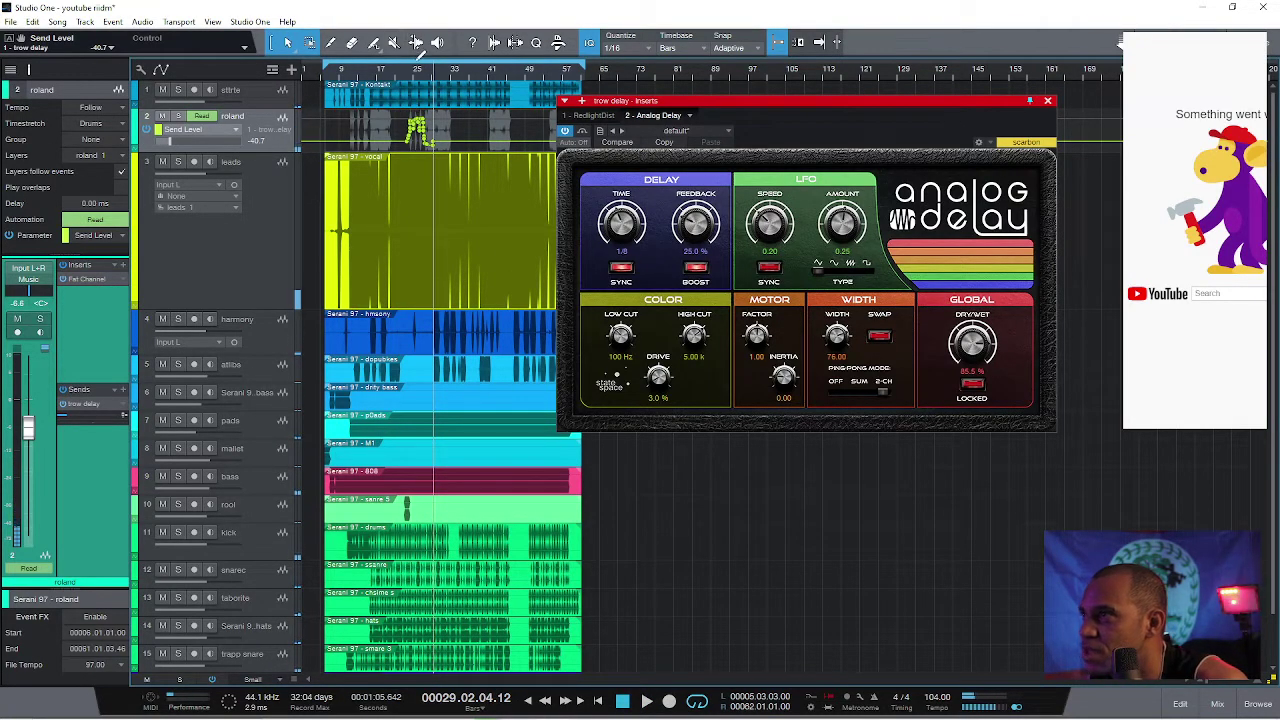
Step: Play back the roland send automation from about bar 24 and close the delay window
{"action": "left_click", "coordinate": [410, 75]}
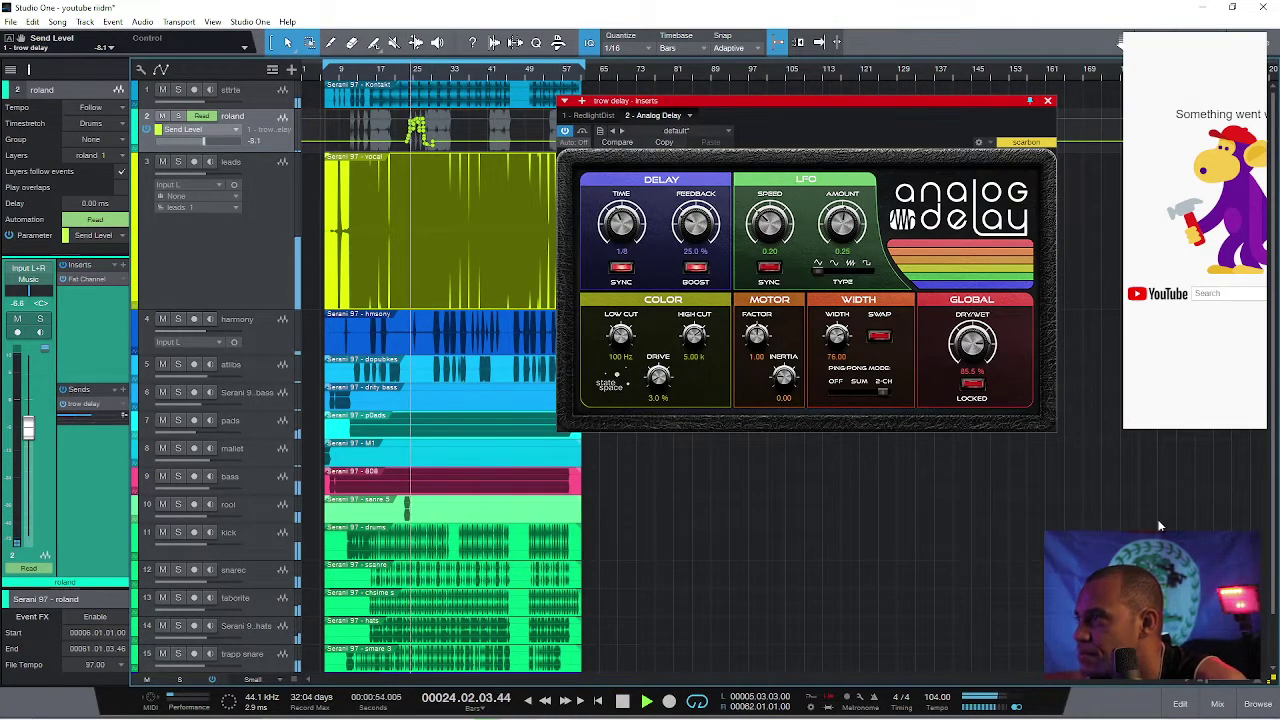
{"action": "left_click_drag", "start_coordinate": [1205, 682], "coordinate": [1214, 682]}
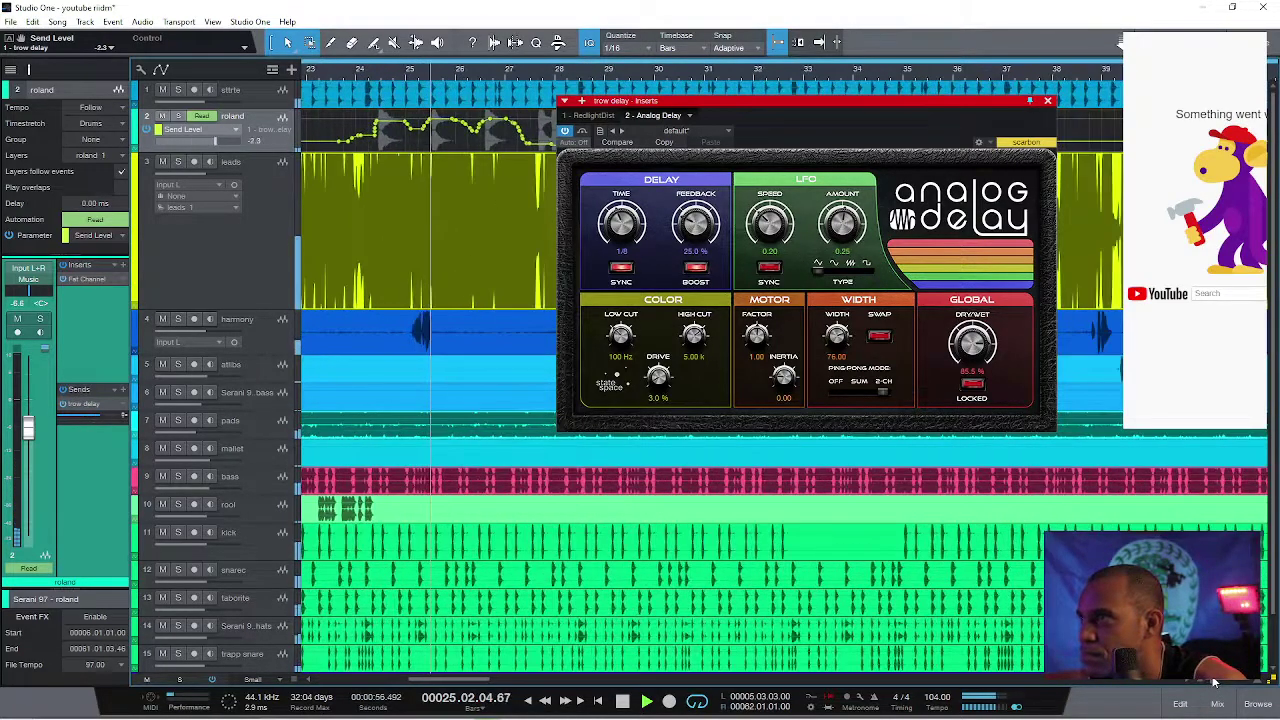
{"action": "left_click", "coordinate": [1048, 101]}
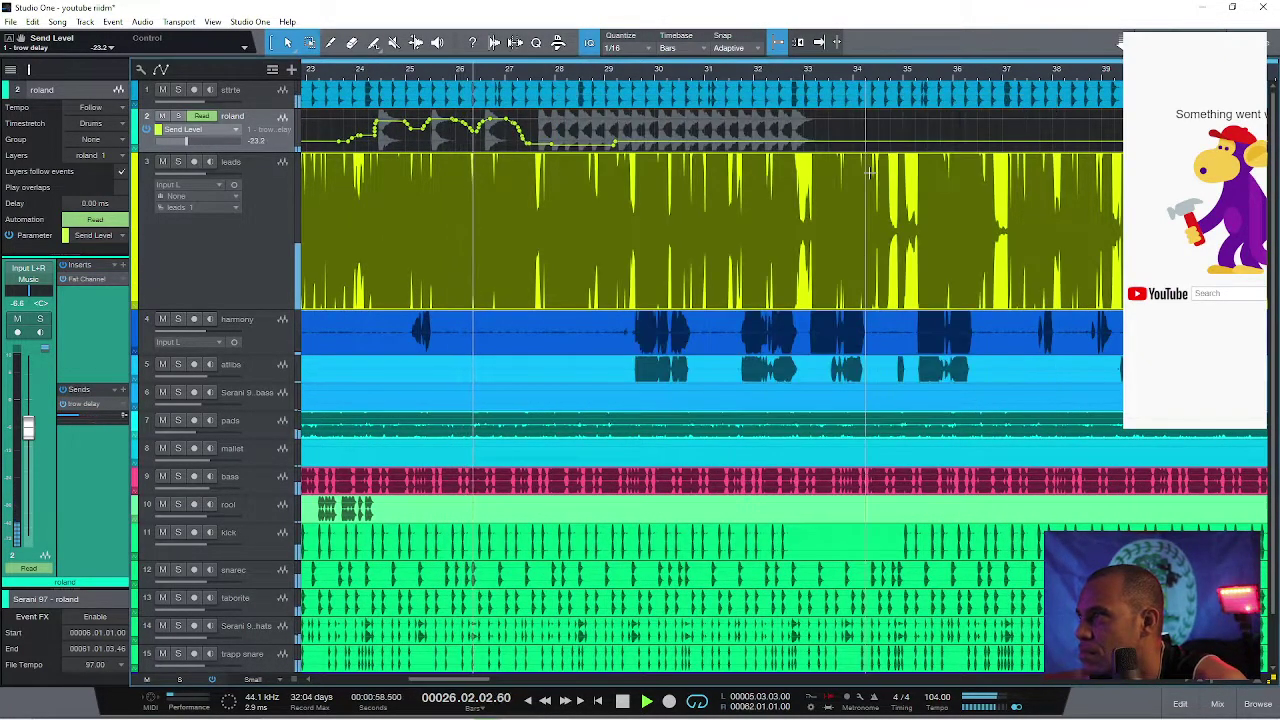
Step: Add a Limiter after the Analog Delay on the trow delay channel in the console
{"action": "left_click", "coordinate": [1216, 703]}
{"action": "left_click_drag", "start_coordinate": [914, 714], "coordinate": [1133, 680]}
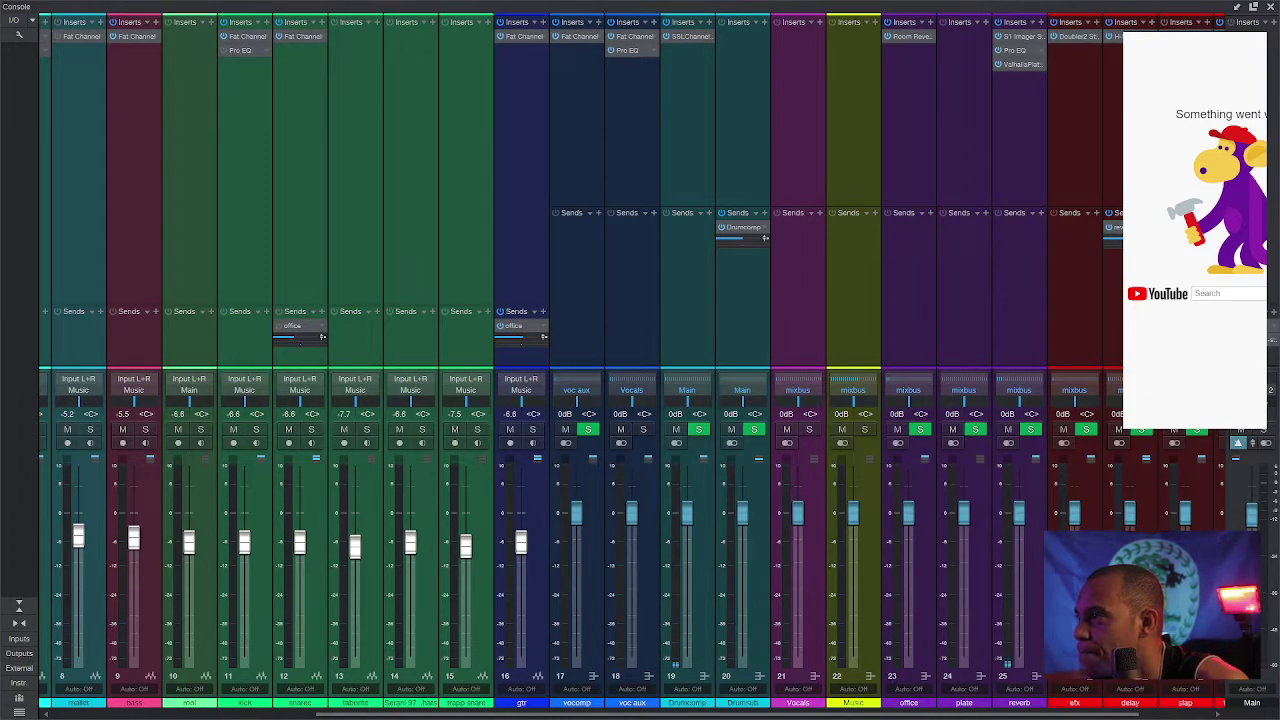
{"action": "left_click_drag", "start_coordinate": [1150, 710], "coordinate": [1205, 712]}
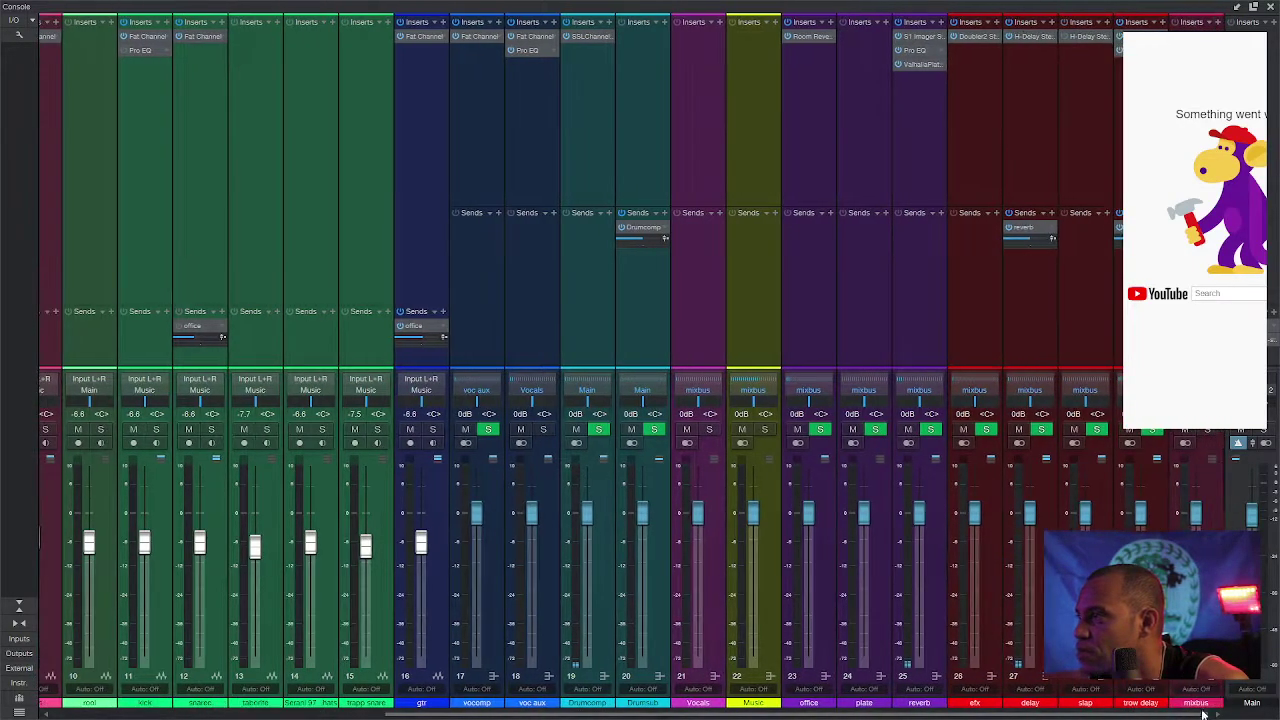
{"action": "left_click", "coordinate": [1140, 702]}
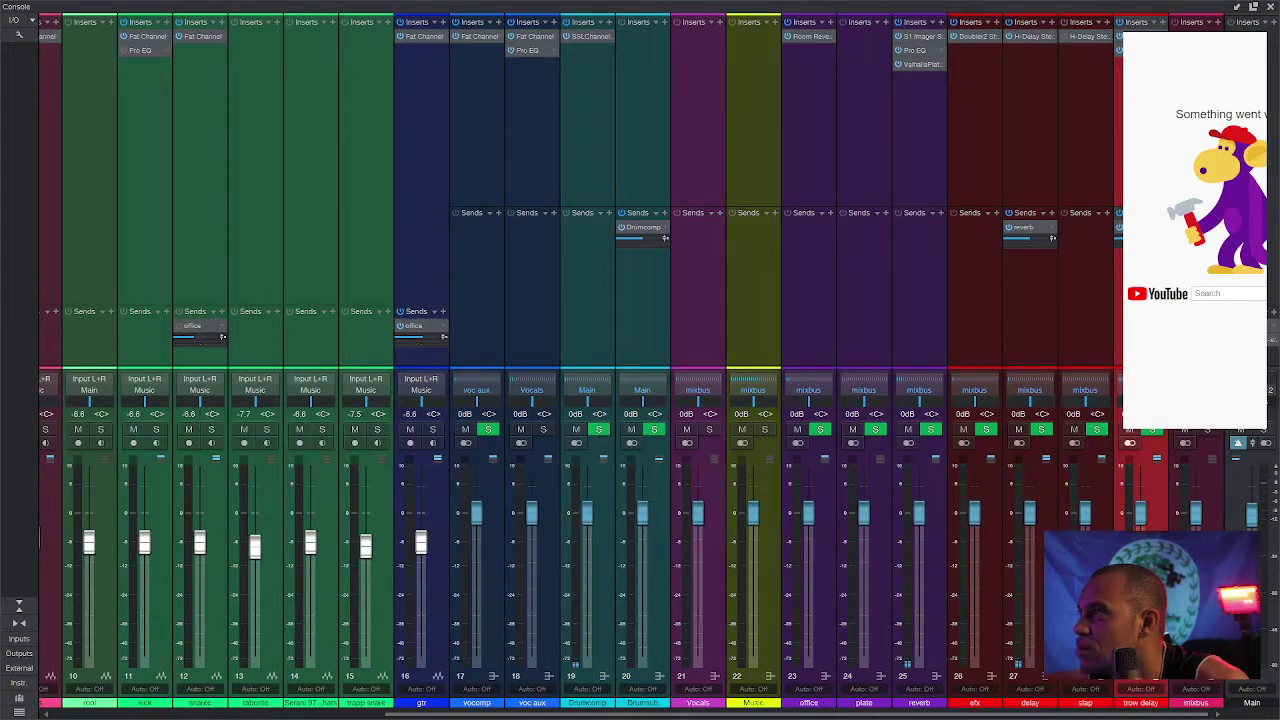
{"action": "left_click", "coordinate": [1163, 23]}
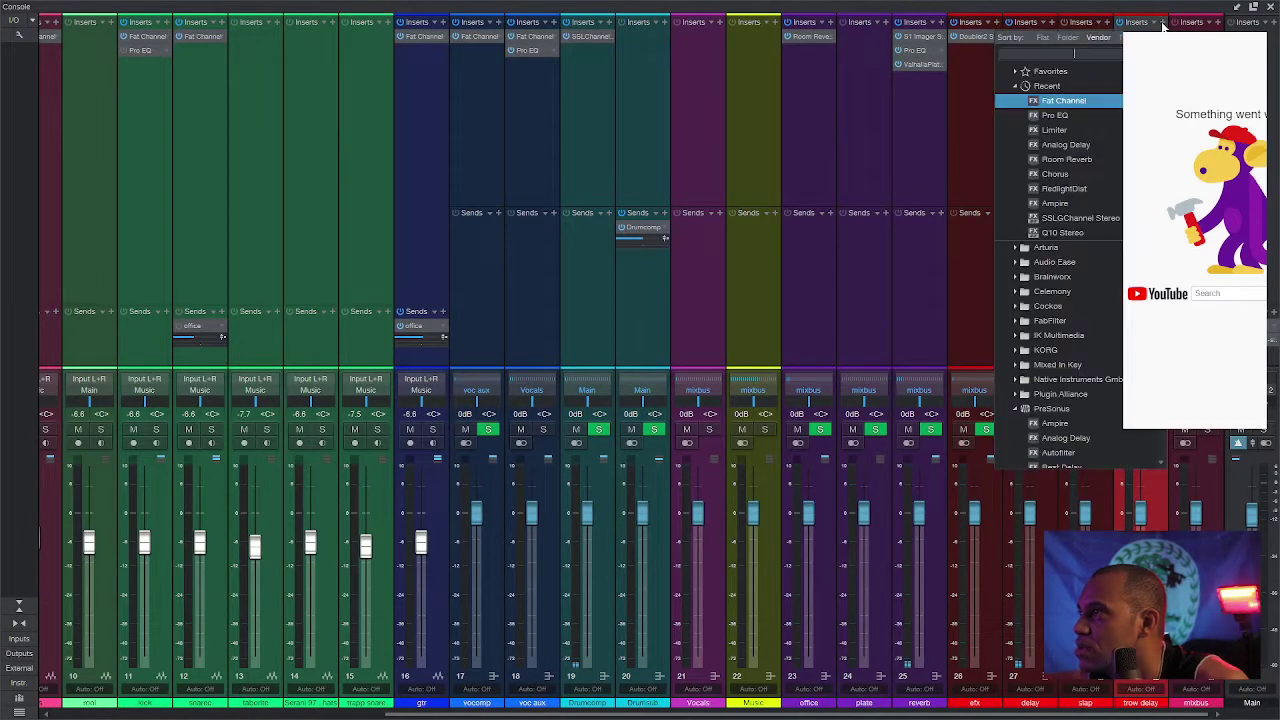
{"action": "left_click", "coordinate": [1062, 131]}
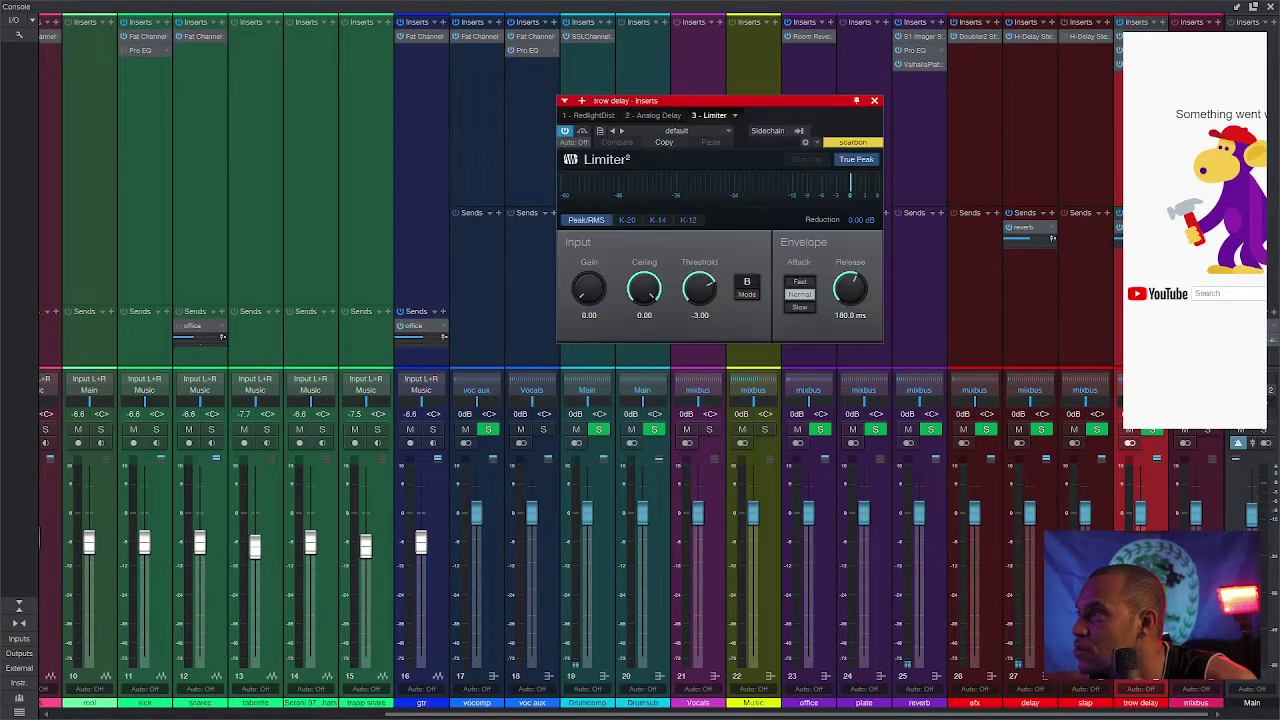
{"action": "left_click", "coordinate": [1271, 8]}
Step: Play from about bar 23 and set the Limiter's threshold to -8.34 dB and ceiling to -12.00 dB
{"action": "left_click", "coordinate": [344, 72]}
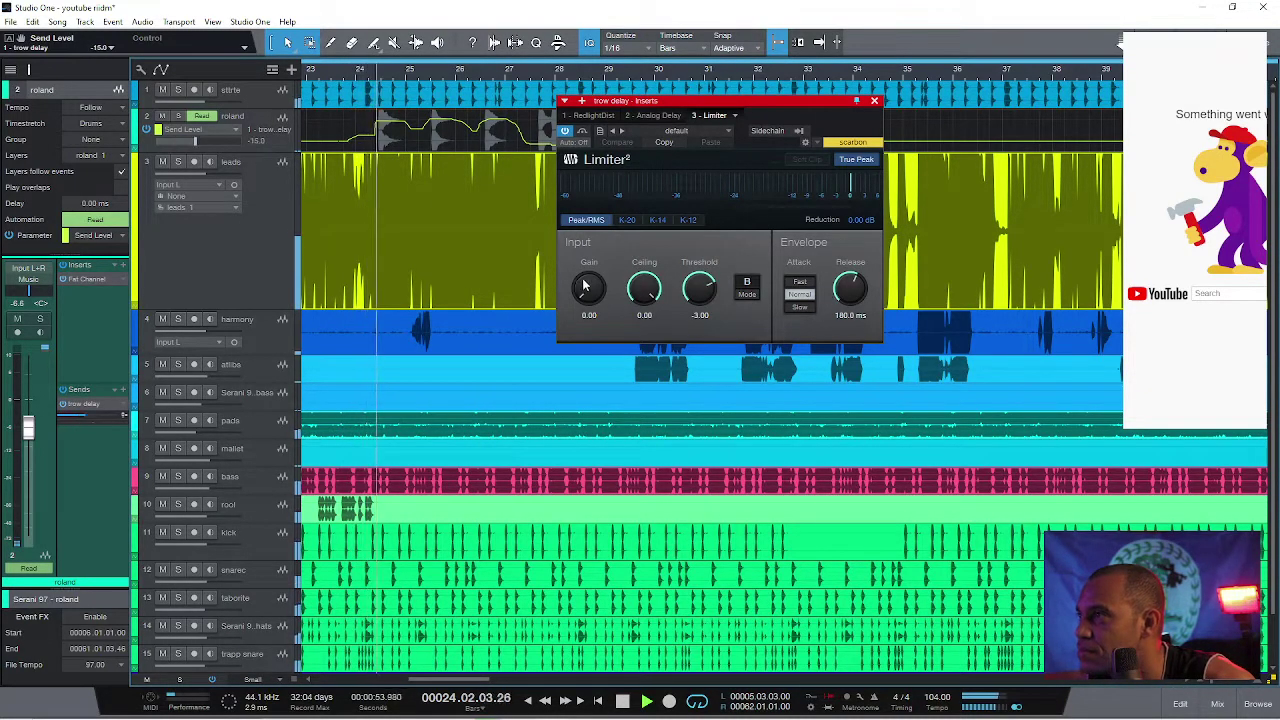
{"action": "left_click_drag", "start_coordinate": [641, 289], "coordinate": [697, 350]}
{"action": "left_click_drag", "start_coordinate": [651, 292], "coordinate": [655, 355]}
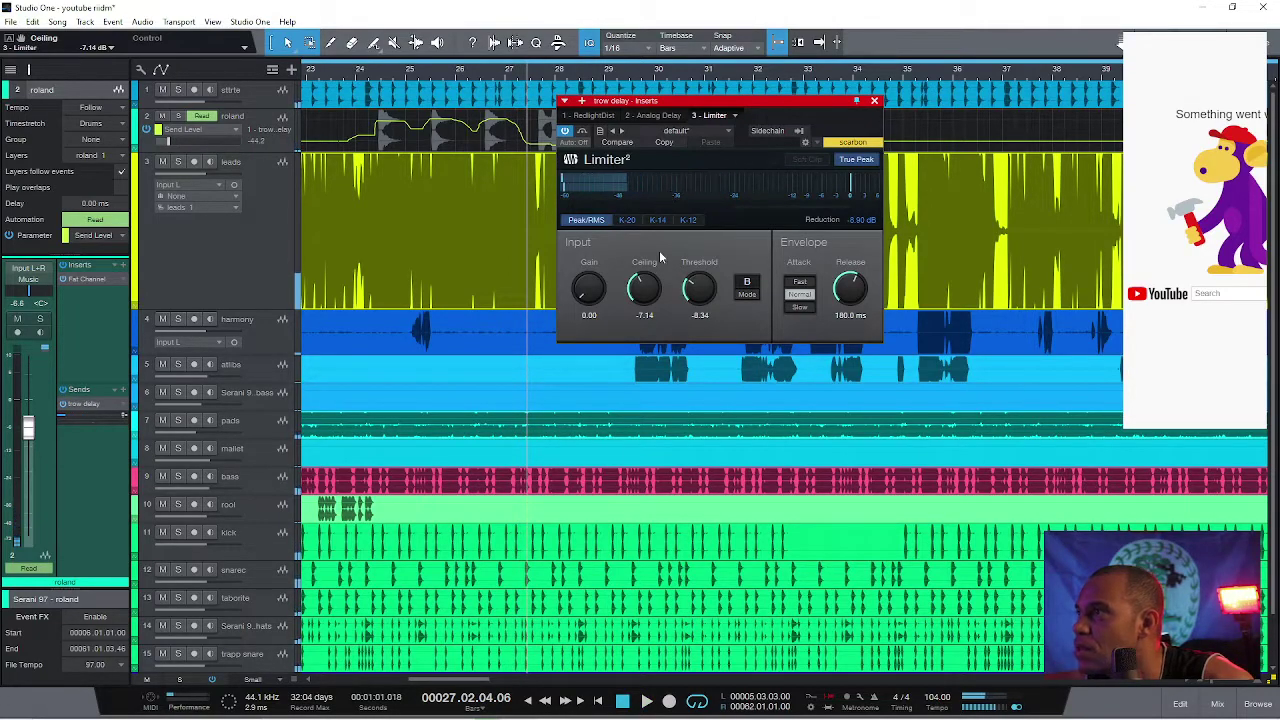
{"action": "left_click_drag", "start_coordinate": [647, 293], "coordinate": [649, 348]}
{"action": "left_click", "coordinate": [372, 66]}
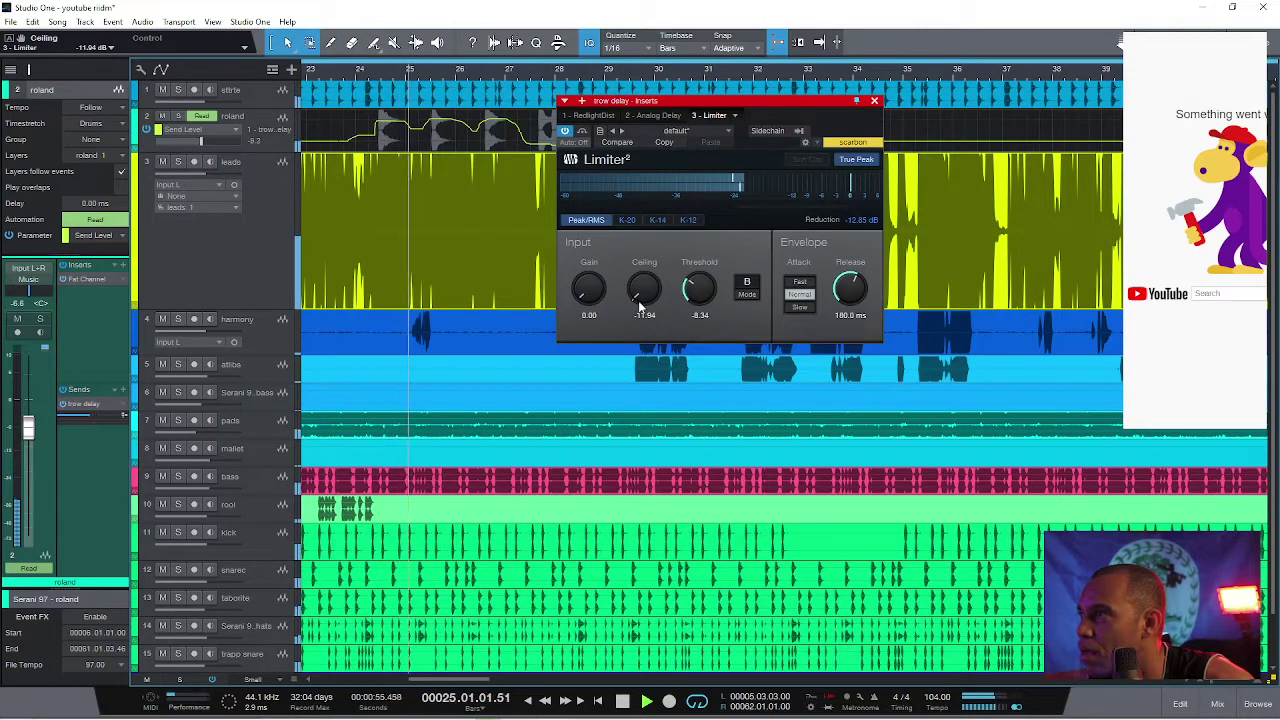
{"action": "left_click_drag", "start_coordinate": [644, 290], "coordinate": [650, 318]}
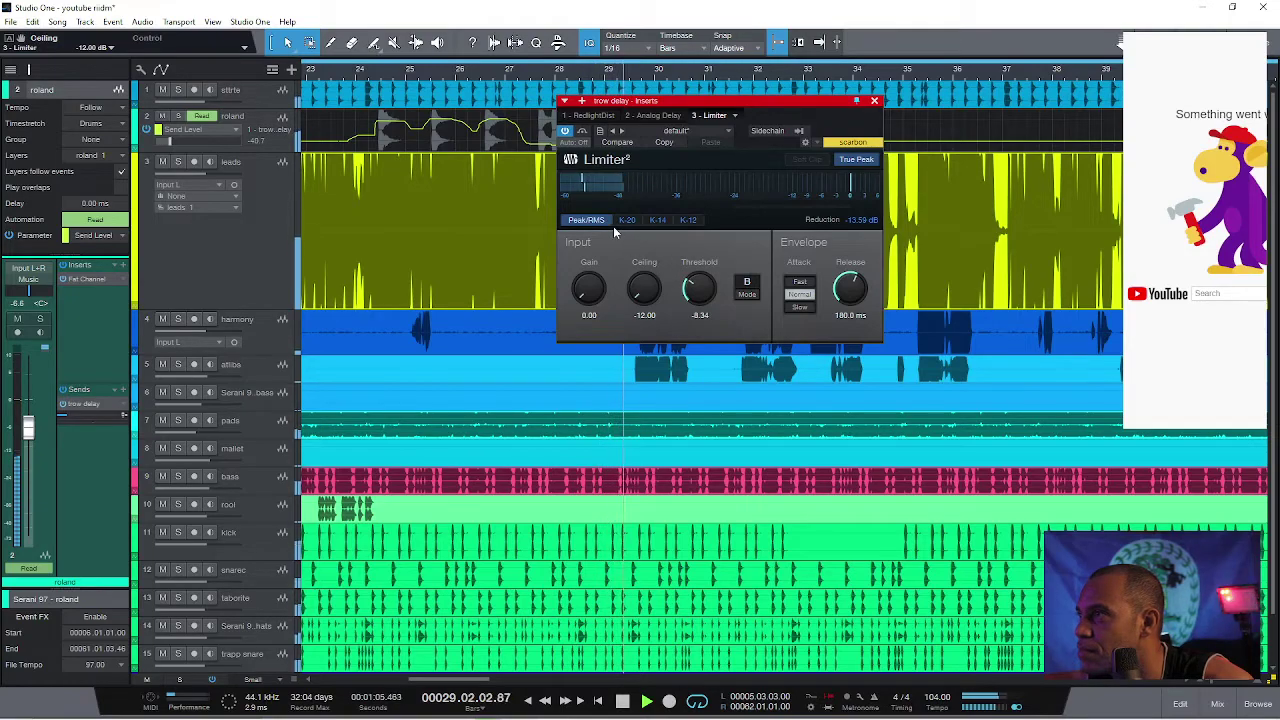
Step: Try a 47.0 ms release on the Limiter, and remove the Limiter from the trow delay channel
{"action": "left_click_drag", "start_coordinate": [866, 290], "coordinate": [864, 322]}
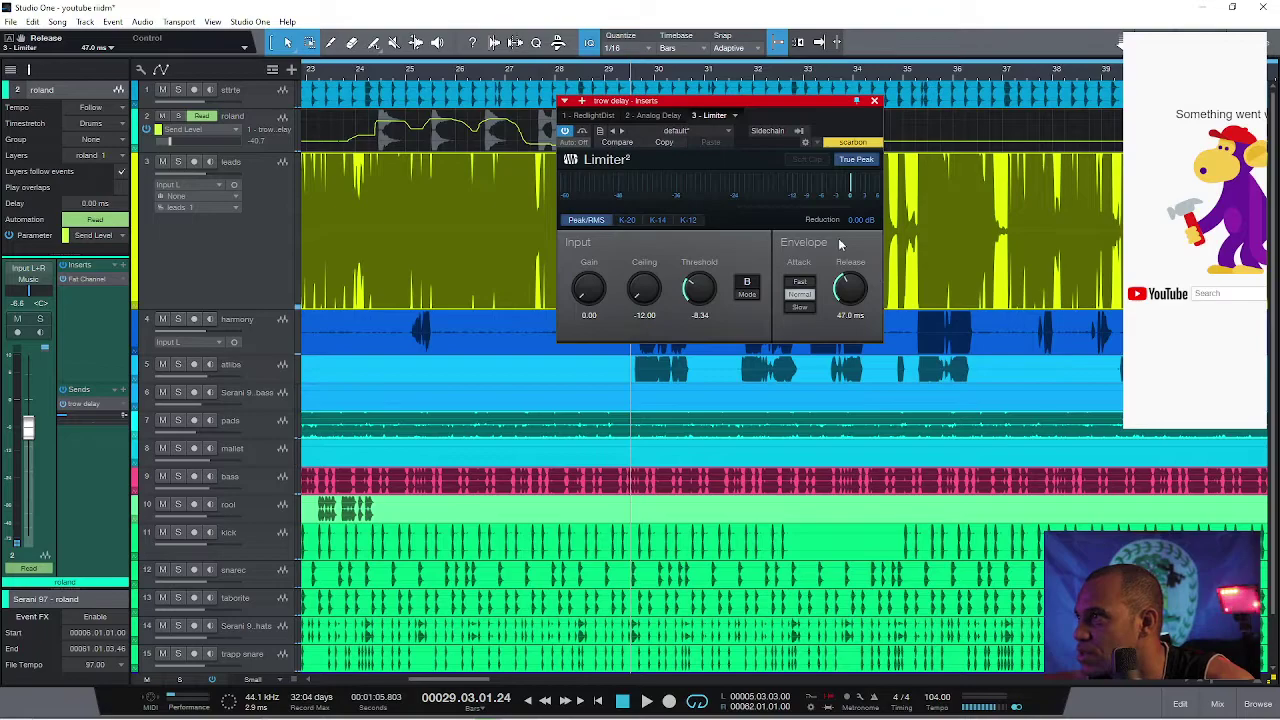
{"action": "left_click", "coordinate": [736, 117]}
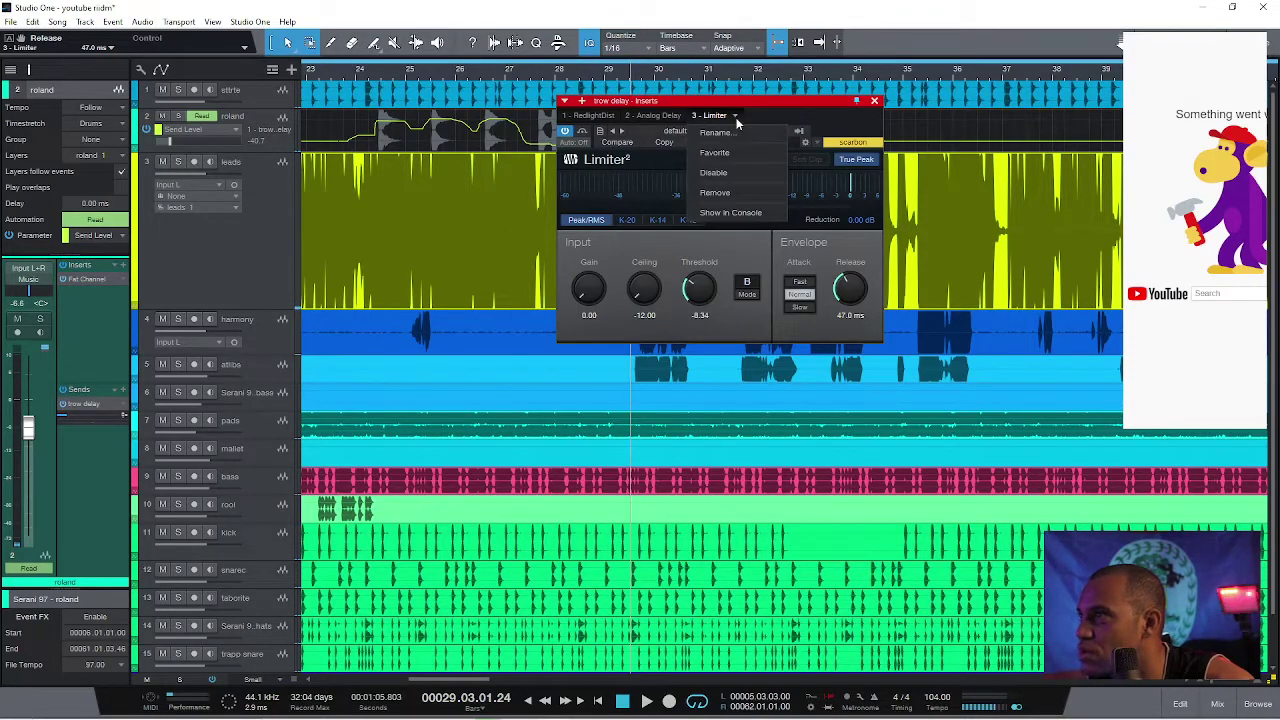
{"action": "left_click", "coordinate": [733, 193]}
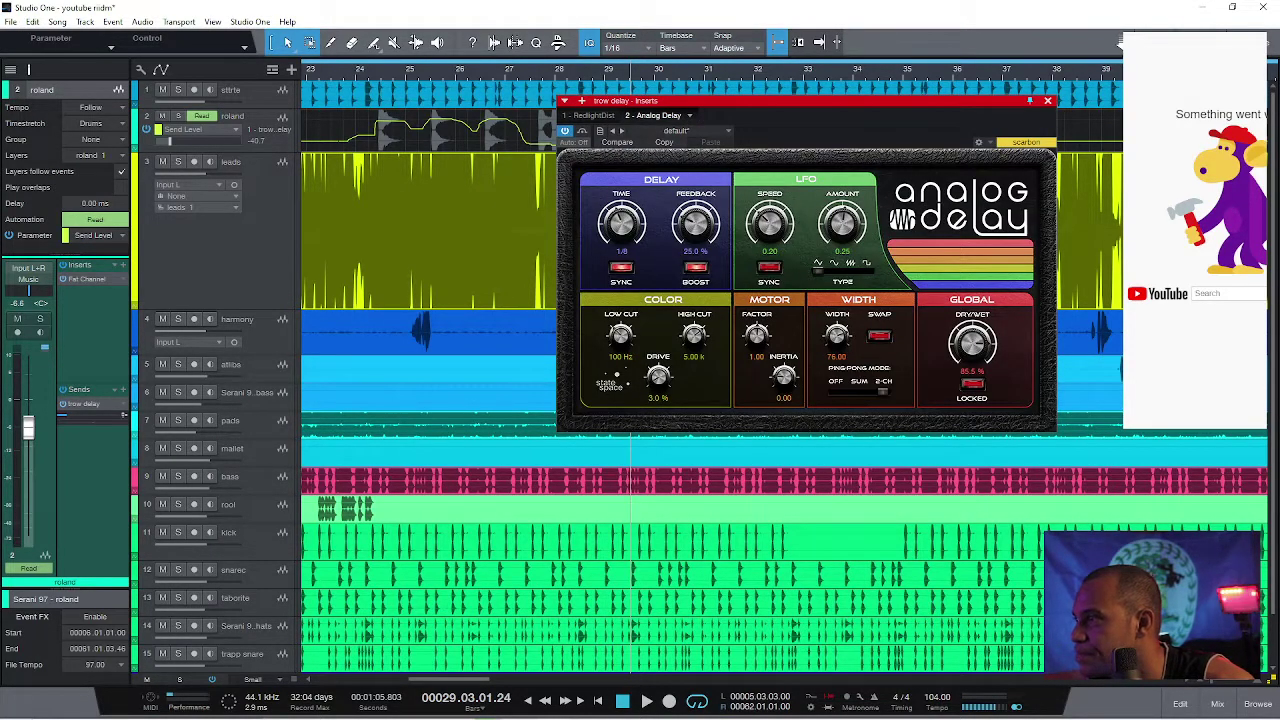
Step: Add a Fat Channel after the Analog Delay on the trow delay channel in the console, and enable its compressor
{"action": "left_click", "coordinate": [1219, 702]}
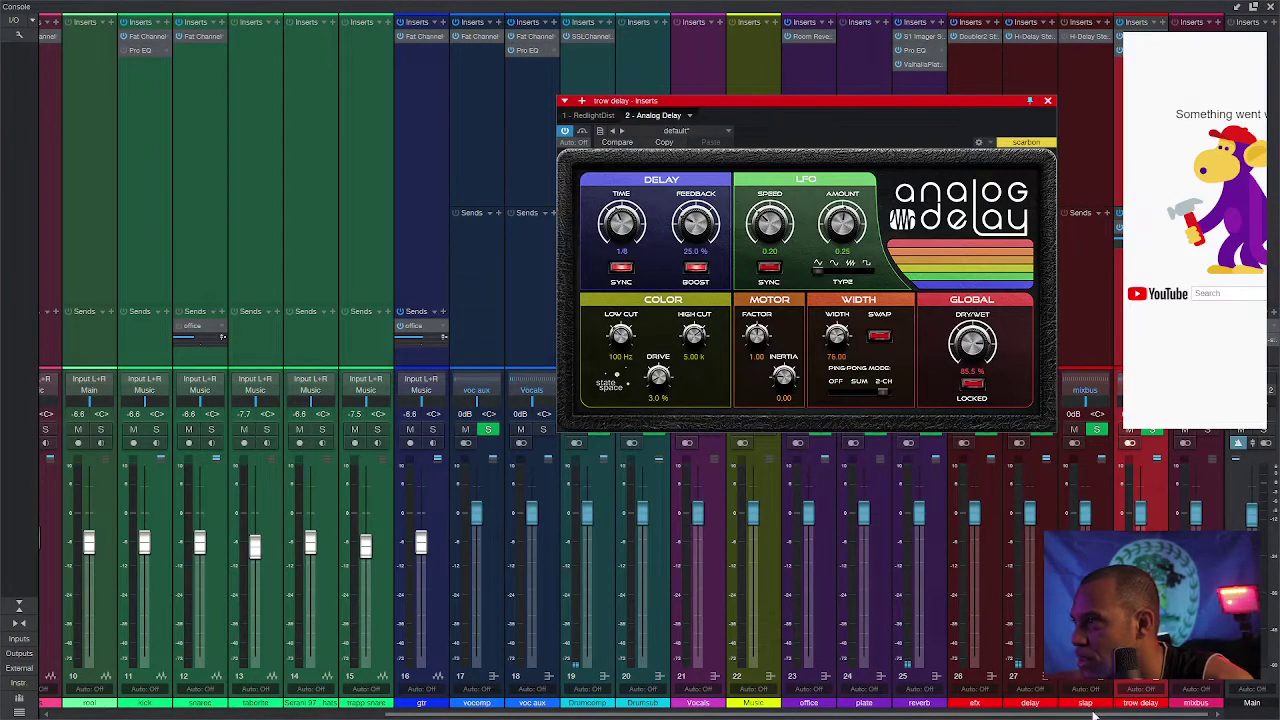
{"action": "left_click", "coordinate": [1047, 102]}
{"action": "left_click", "coordinate": [1162, 23]}
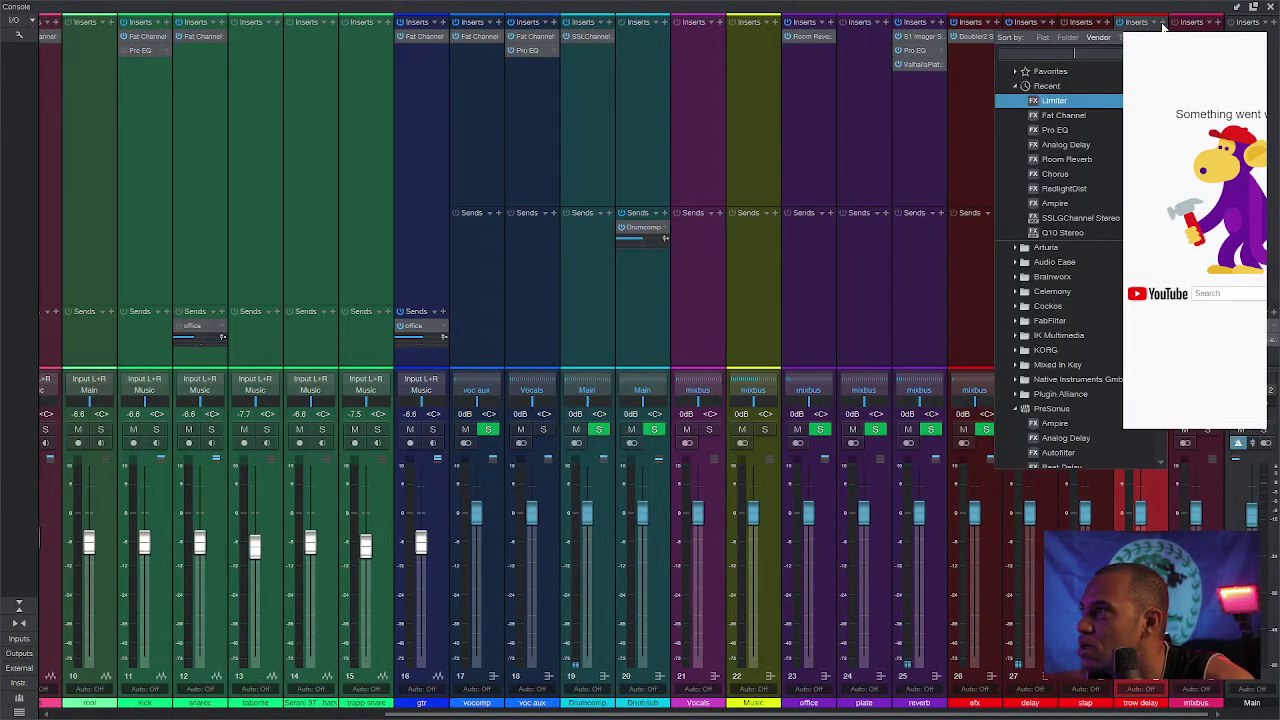
{"action": "left_click", "coordinate": [1063, 117]}
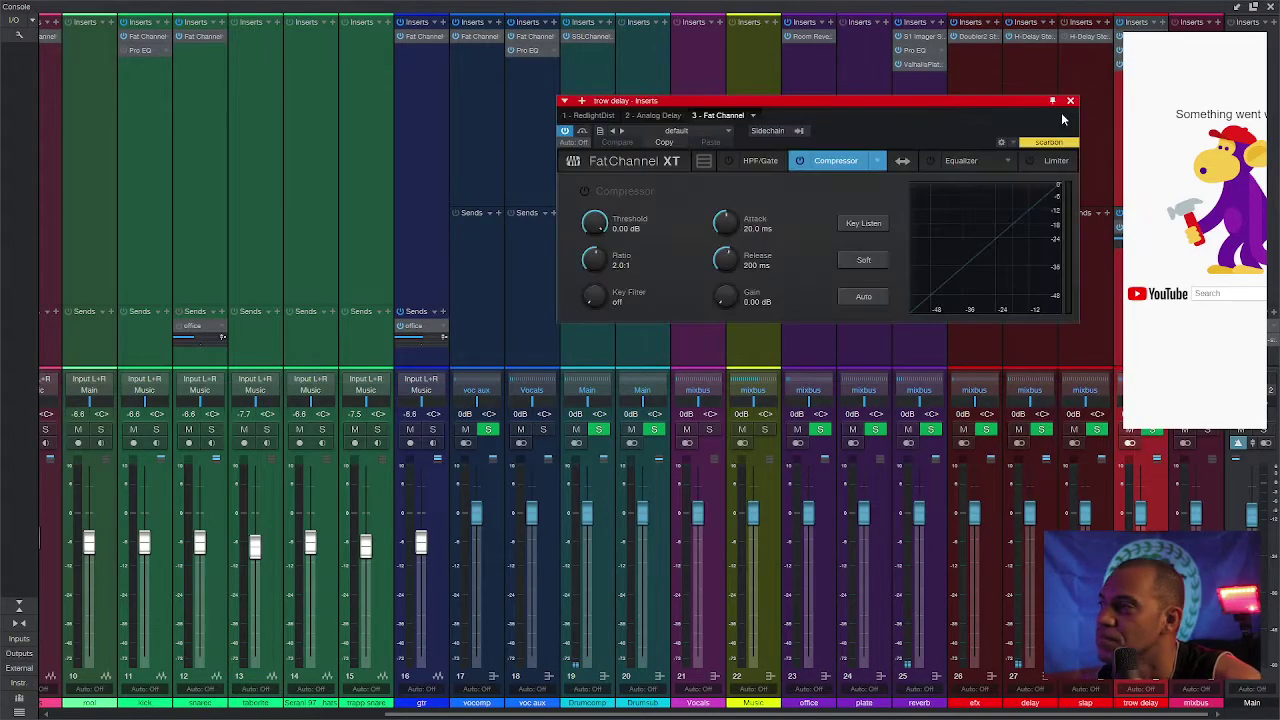
{"action": "left_click", "coordinate": [799, 162]}
{"action": "left_click", "coordinate": [1270, 8]}
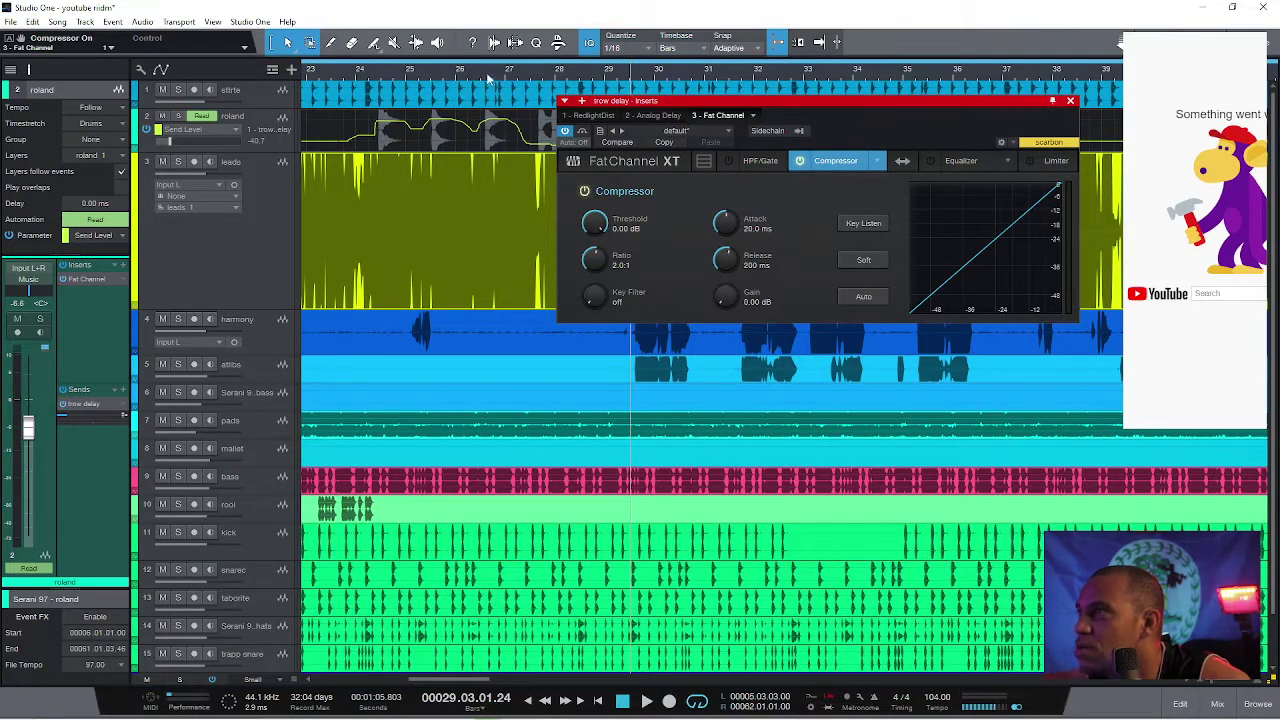
Step: Play from about bar 23 and set the Fat Channel compressor's threshold to -27.72 dB and release to 98.7 ms
{"action": "left_click", "coordinate": [330, 80]}
{"action": "key", "text": "space"}
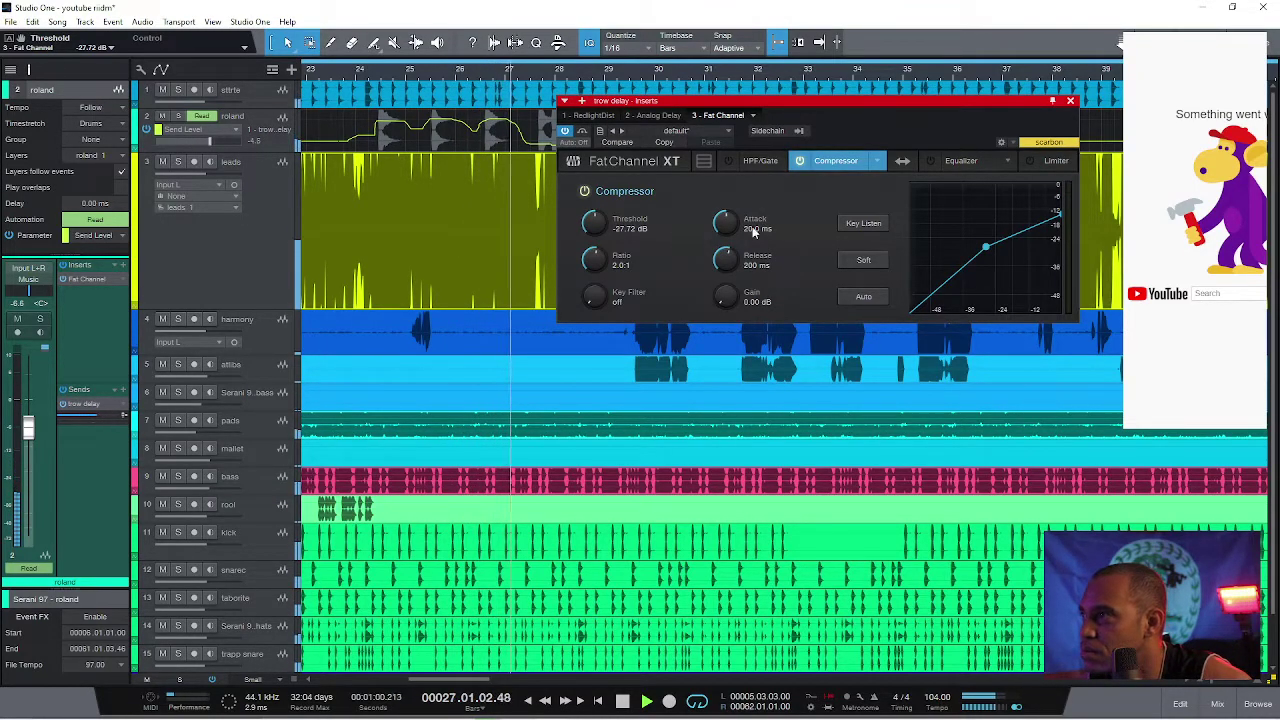
{"action": "left_click_drag", "start_coordinate": [724, 259], "coordinate": [731, 278]}
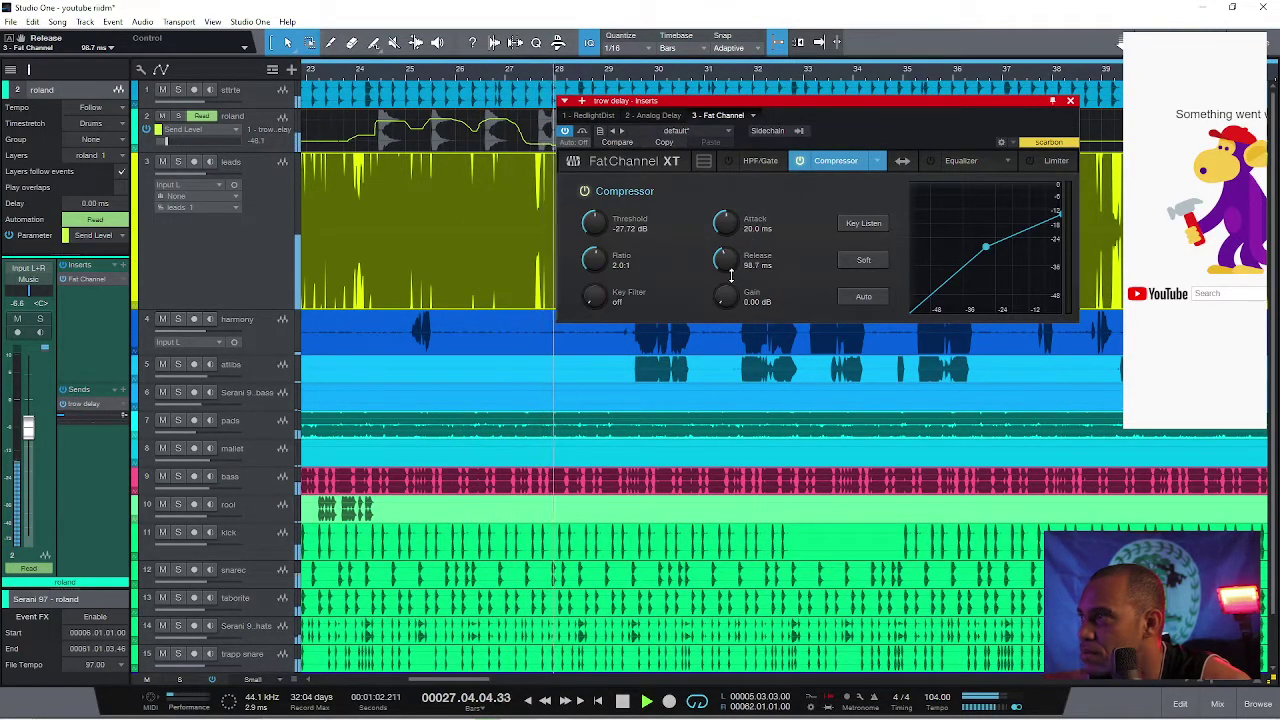
{"action": "left_click", "coordinate": [1071, 103]}
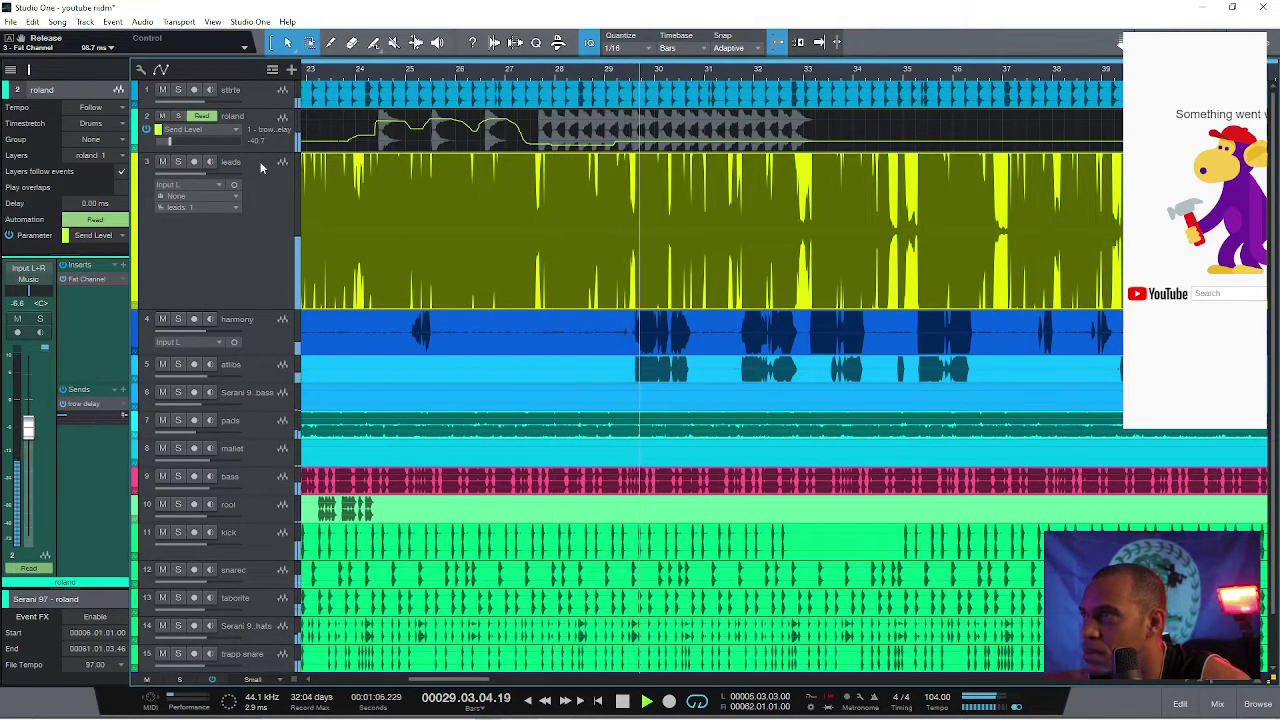
Step: Raise the leads track's volume to -6.1 dB during playback, and stop playback with the whole song in view
{"action": "left_click", "coordinate": [264, 276]}
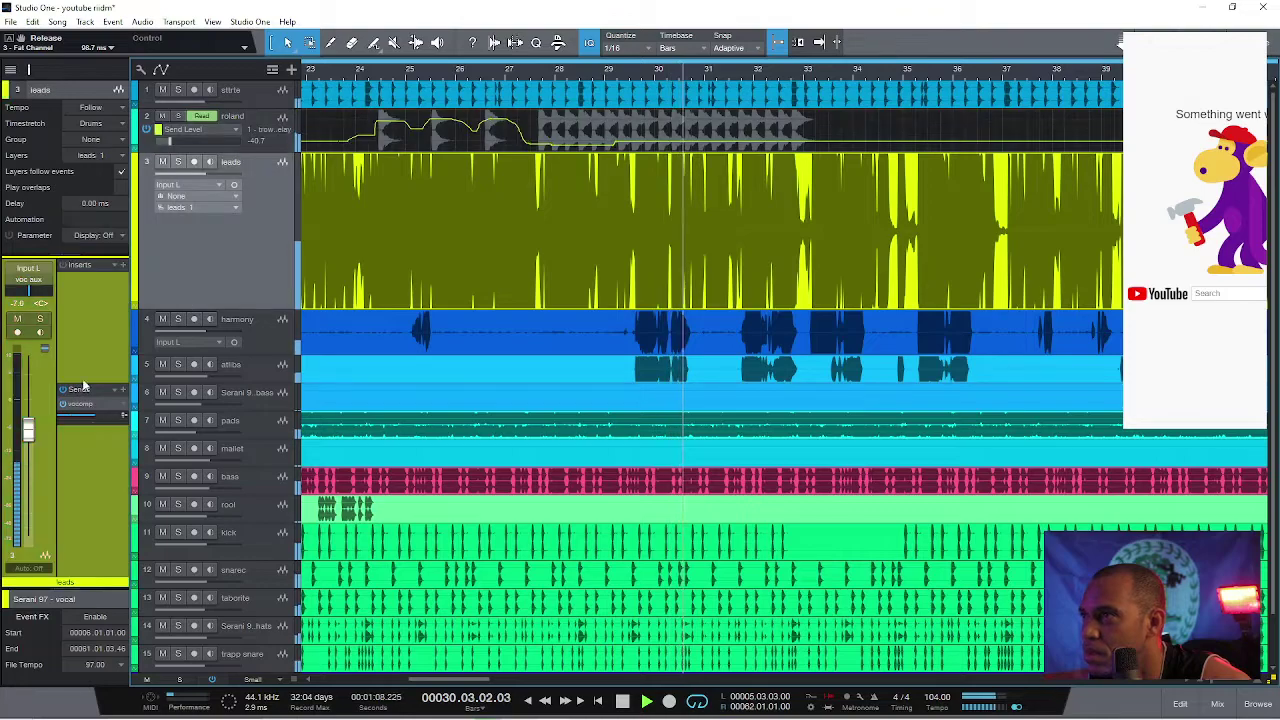
{"action": "left_click_drag", "start_coordinate": [33, 438], "coordinate": [32, 435]}
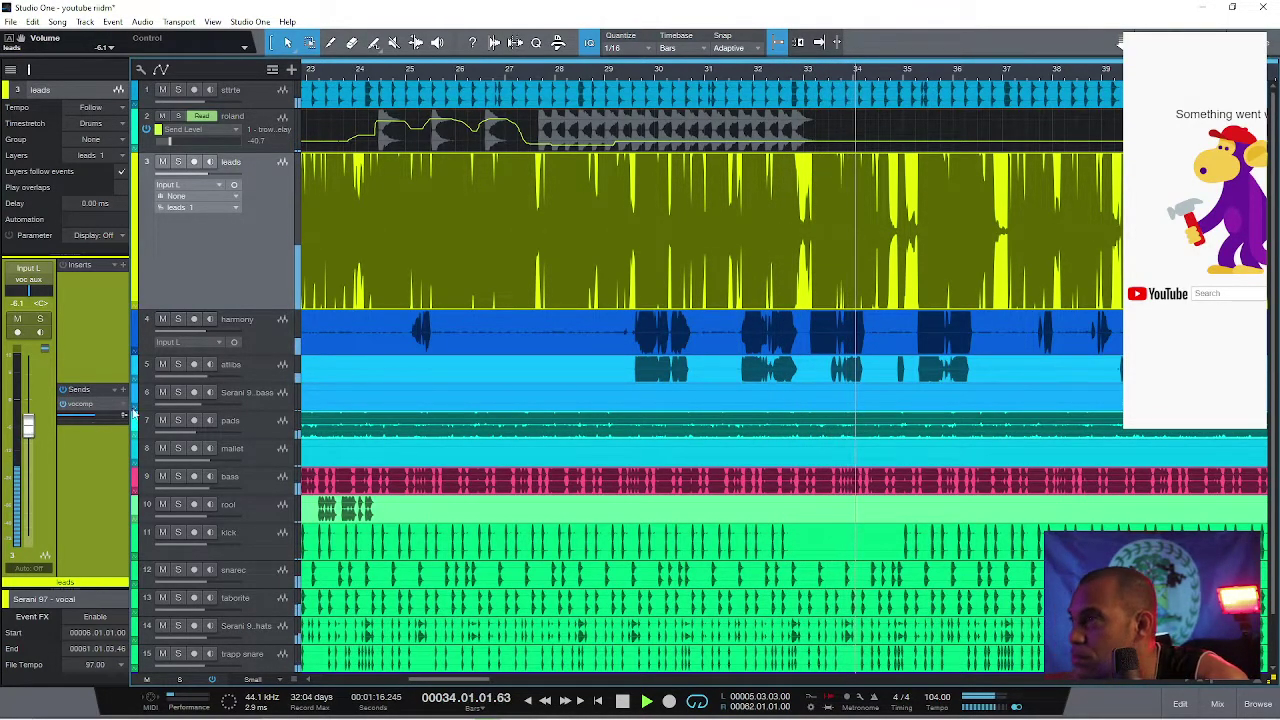
{"action": "left_click_drag", "start_coordinate": [1225, 681], "coordinate": [1207, 681]}
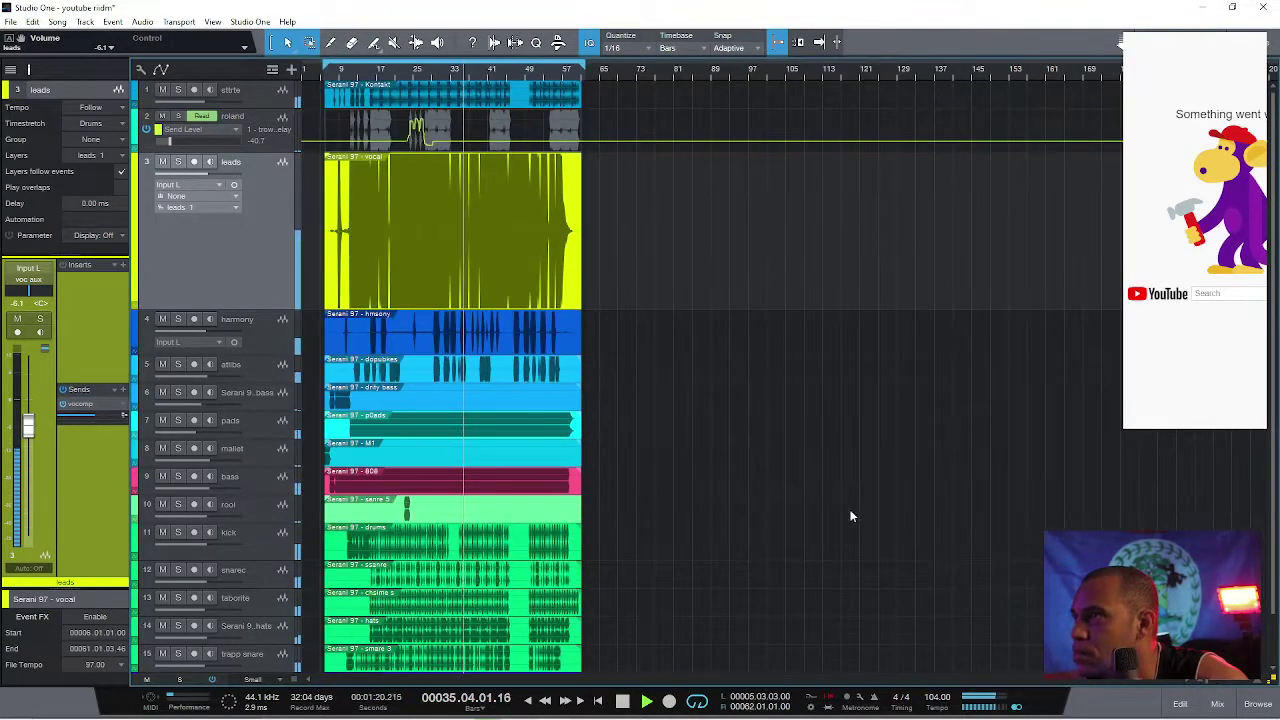
{"action": "key", "text": "space"}
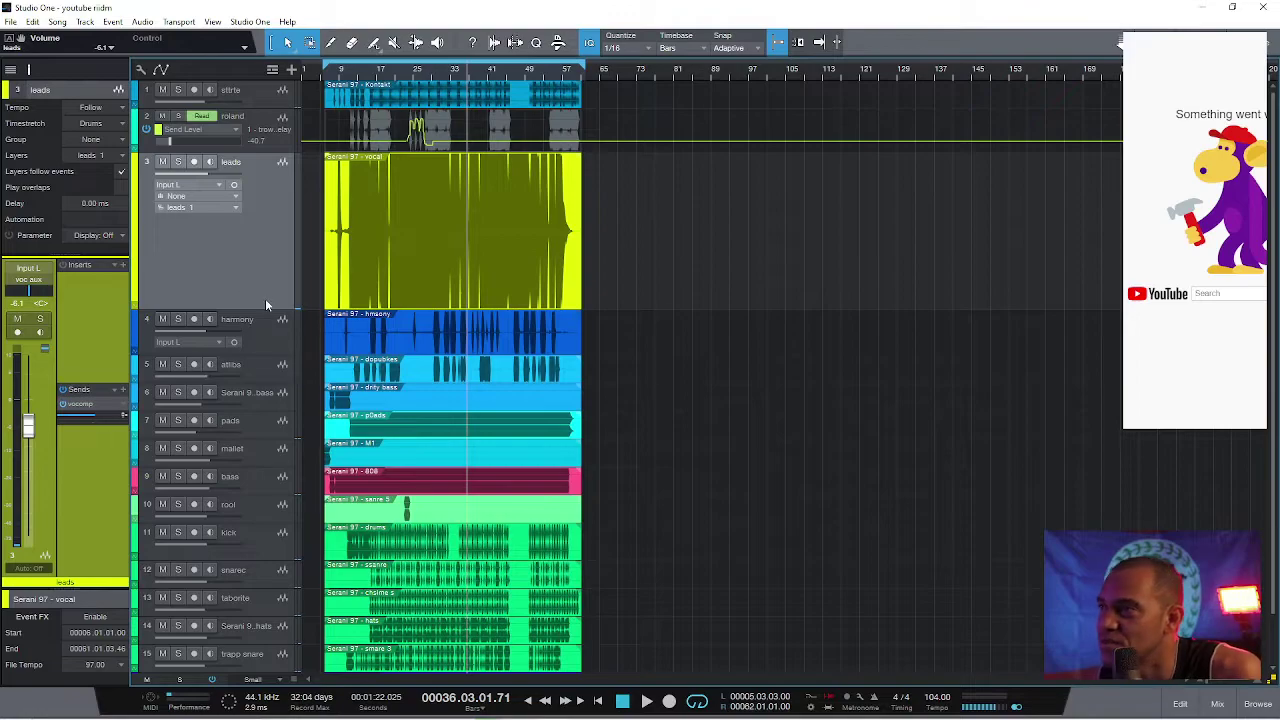
Step: Reduce the height of the leads track so that all tracks down to gtr fit in the arrangement
{"action": "right_click", "coordinate": [258, 248]}
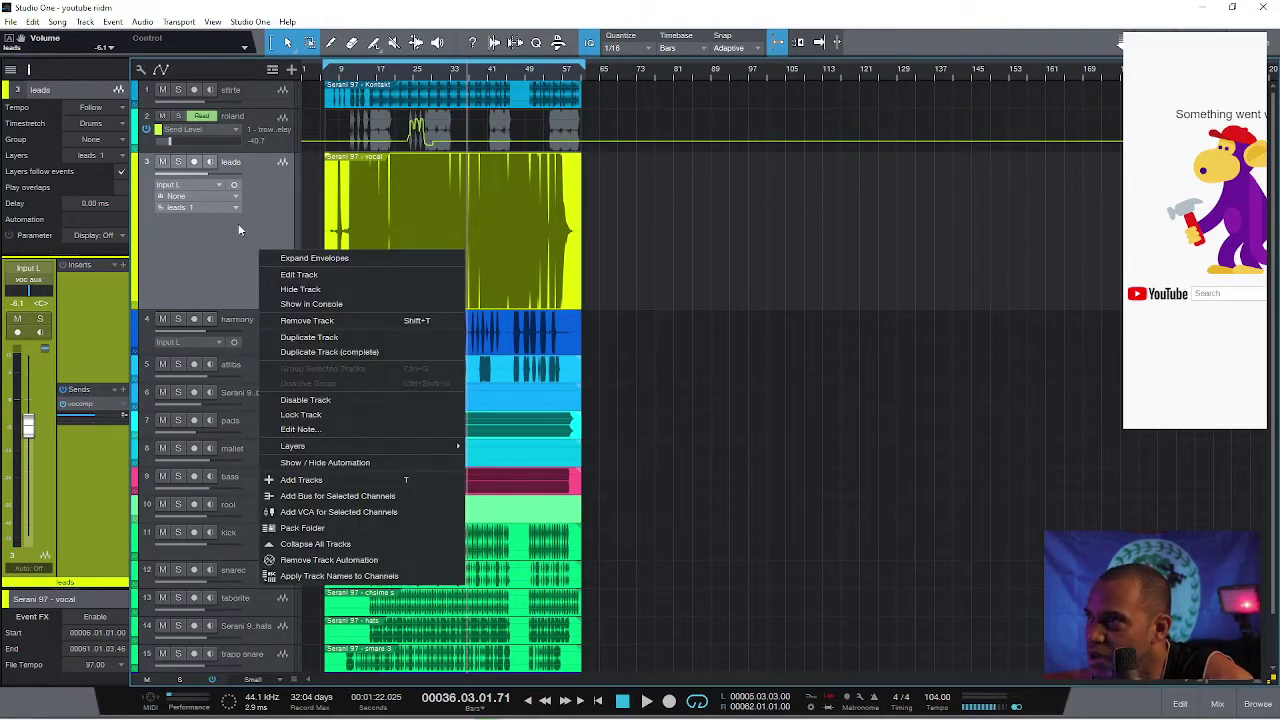
{"action": "right_click", "coordinate": [238, 223]}
{"action": "left_click", "coordinate": [268, 140]}
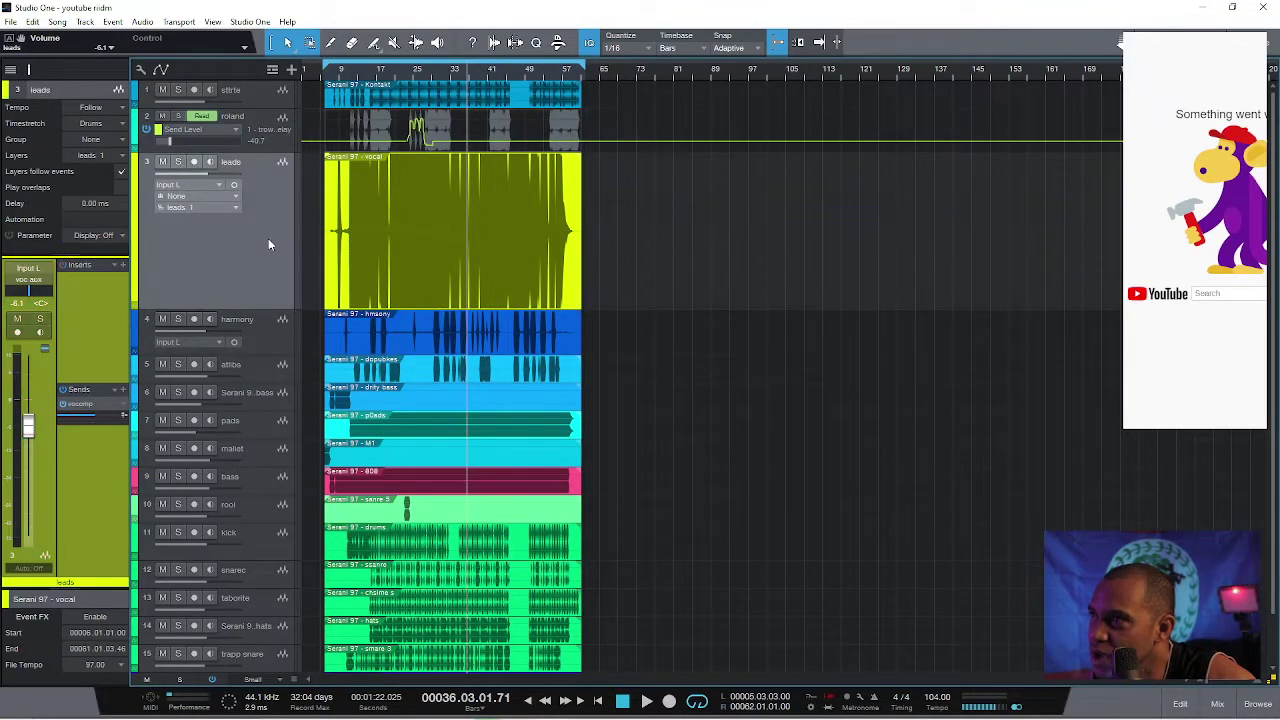
{"action": "left_click_drag", "start_coordinate": [257, 310], "coordinate": [253, 242]}
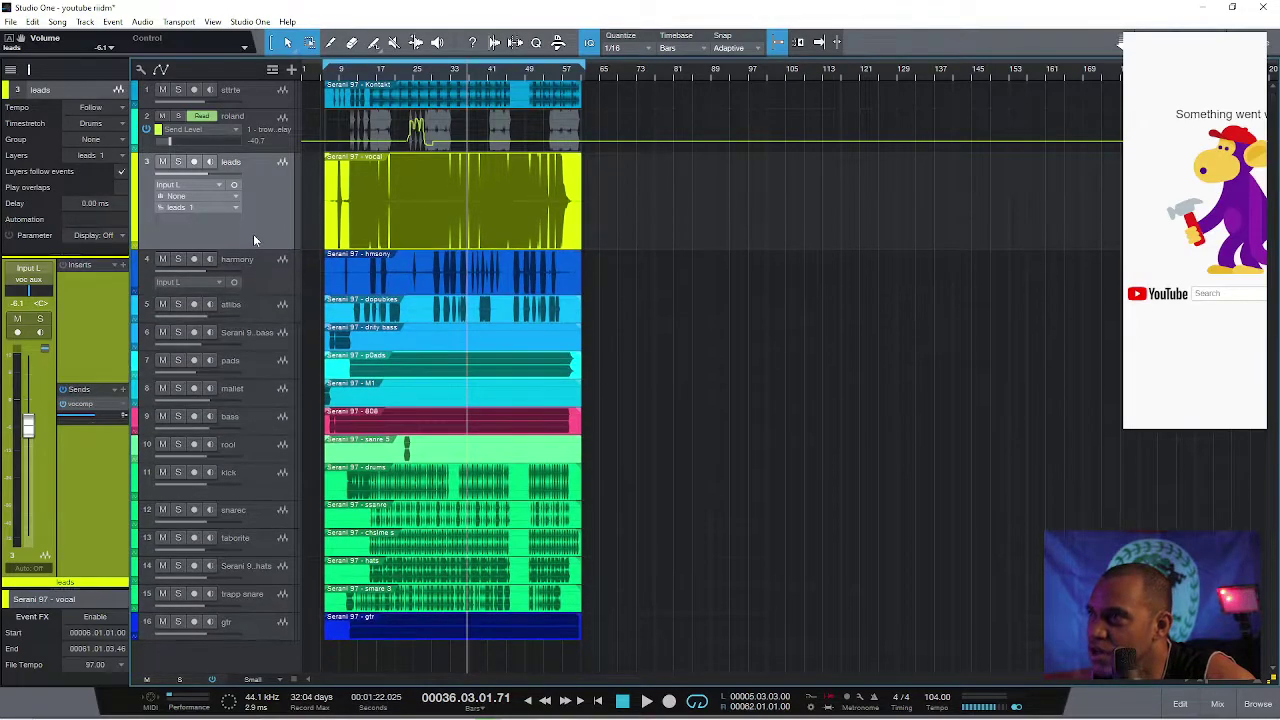